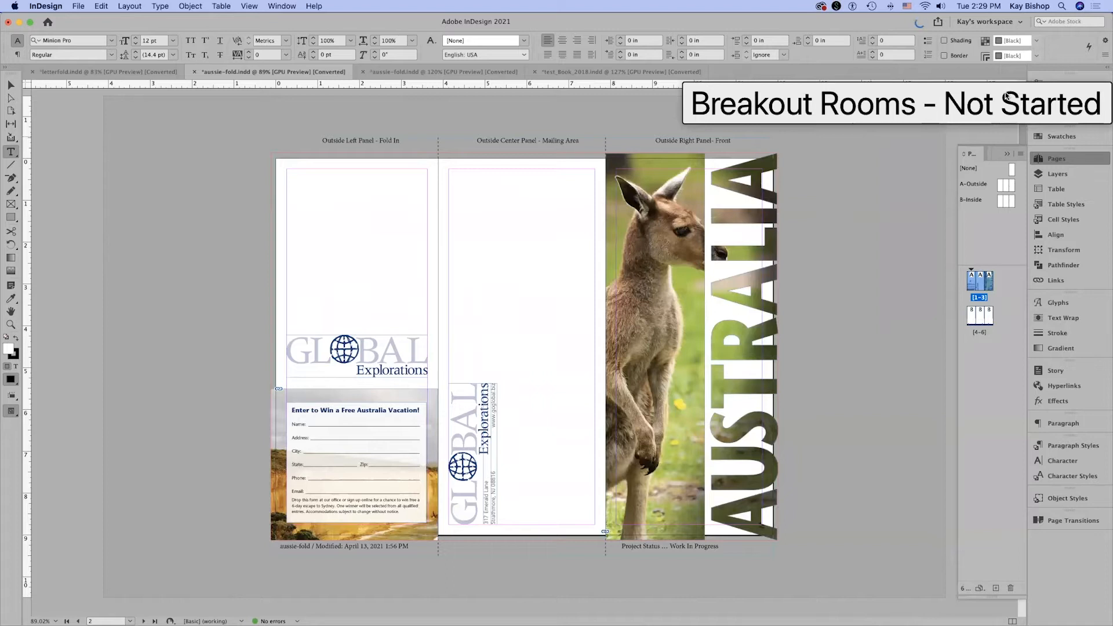
Review the brochure's outside spread (pages 1–3) and inside spread (pages 4–6).
left_click_drag(1008, 96, 1010, 109)
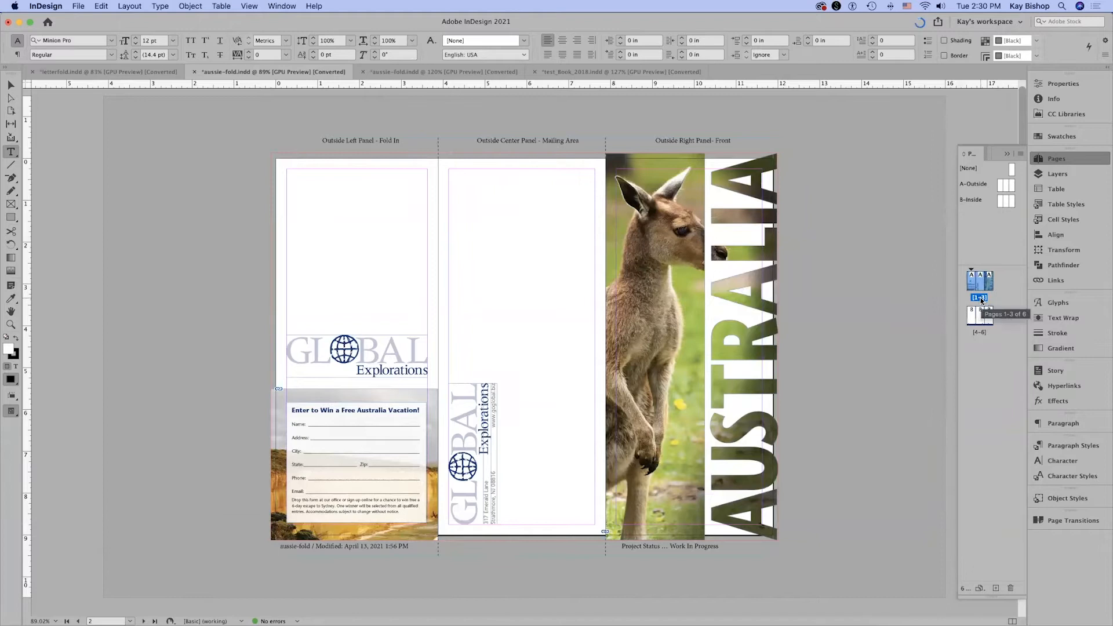
double_click(980, 334)
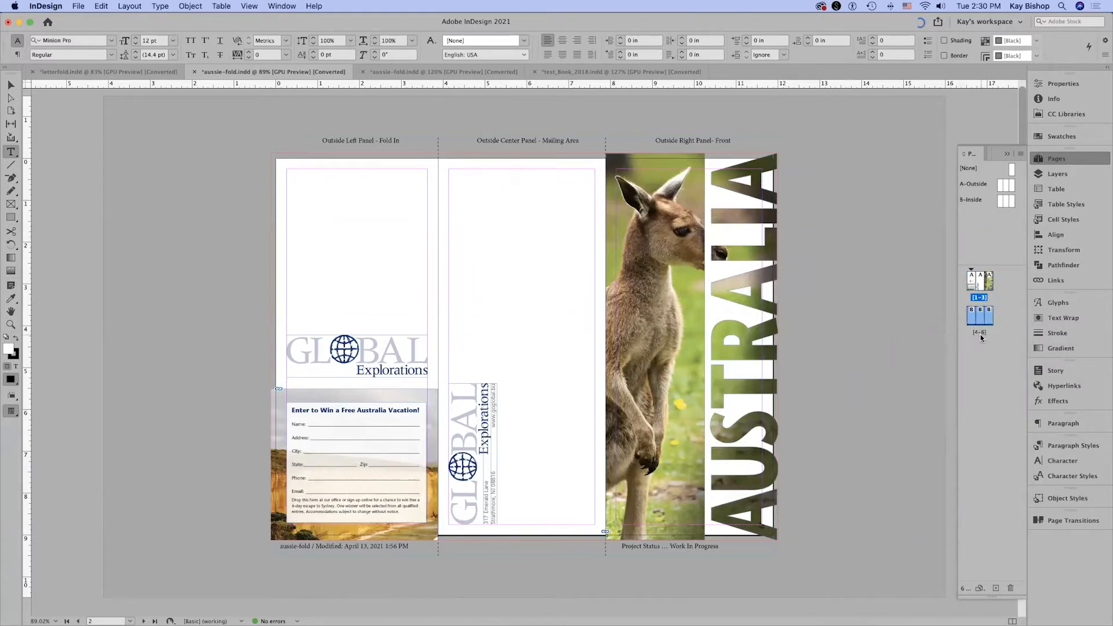
double_click(980, 300)
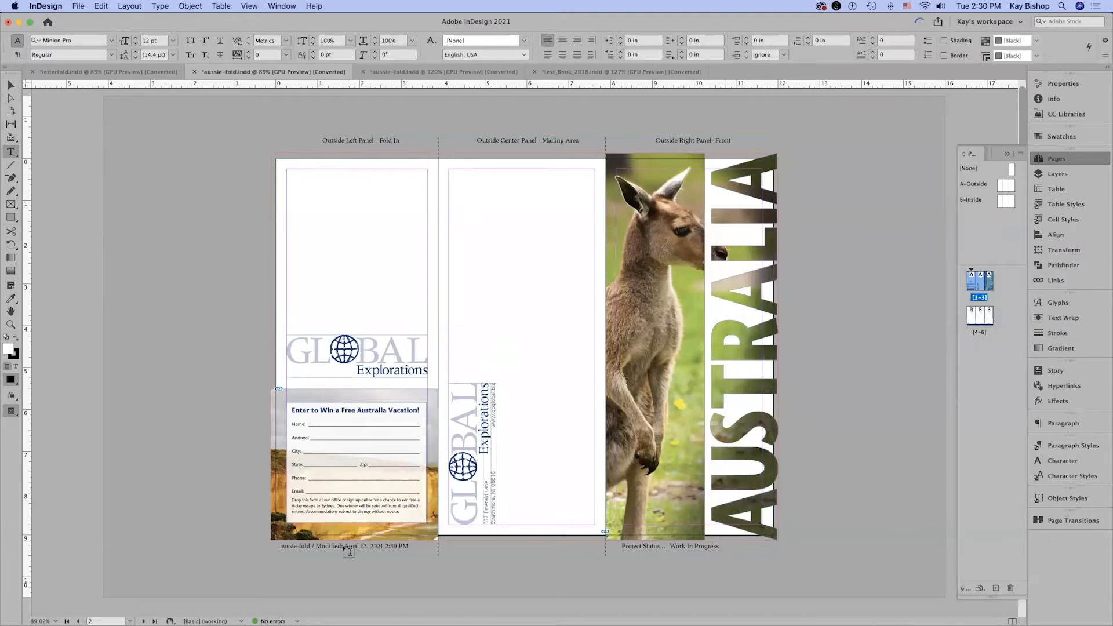
left_click(979, 336)
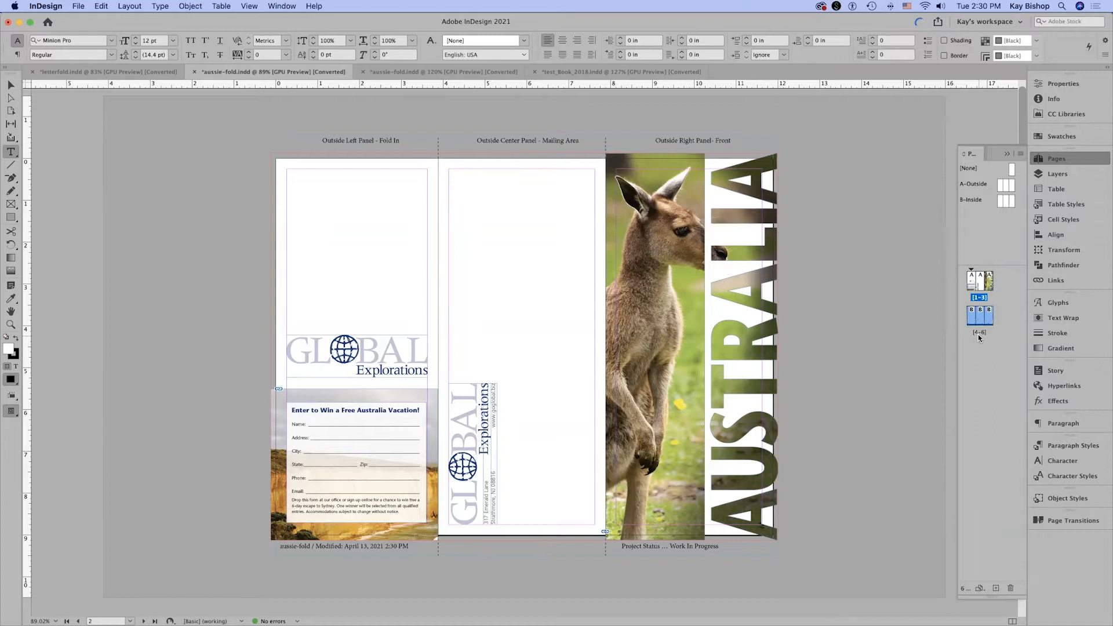
double_click(978, 335)
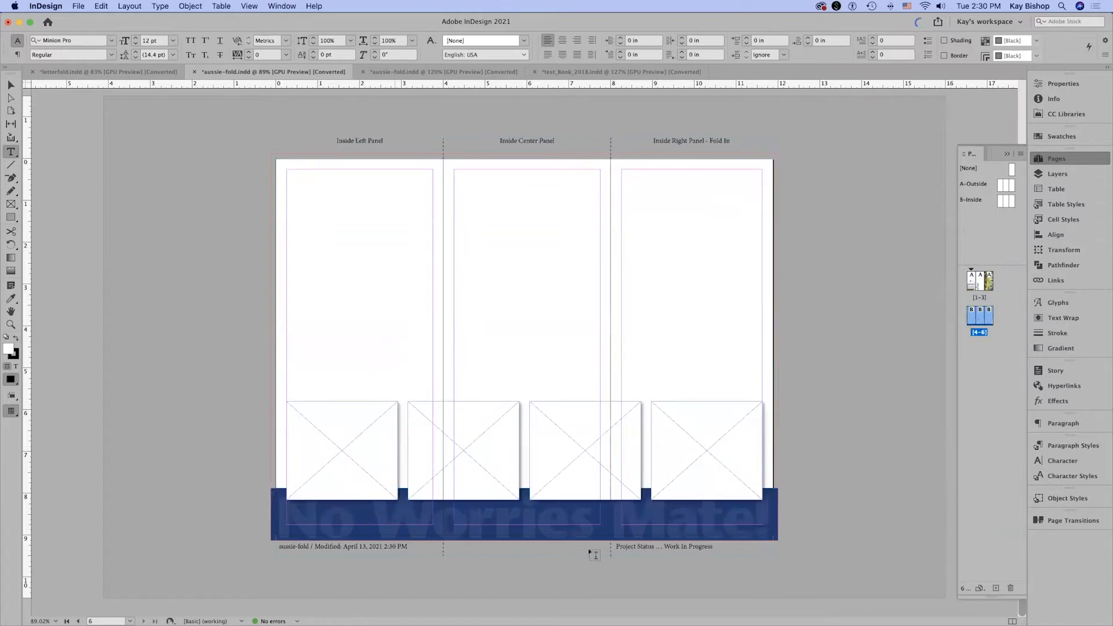
left_click(983, 301)
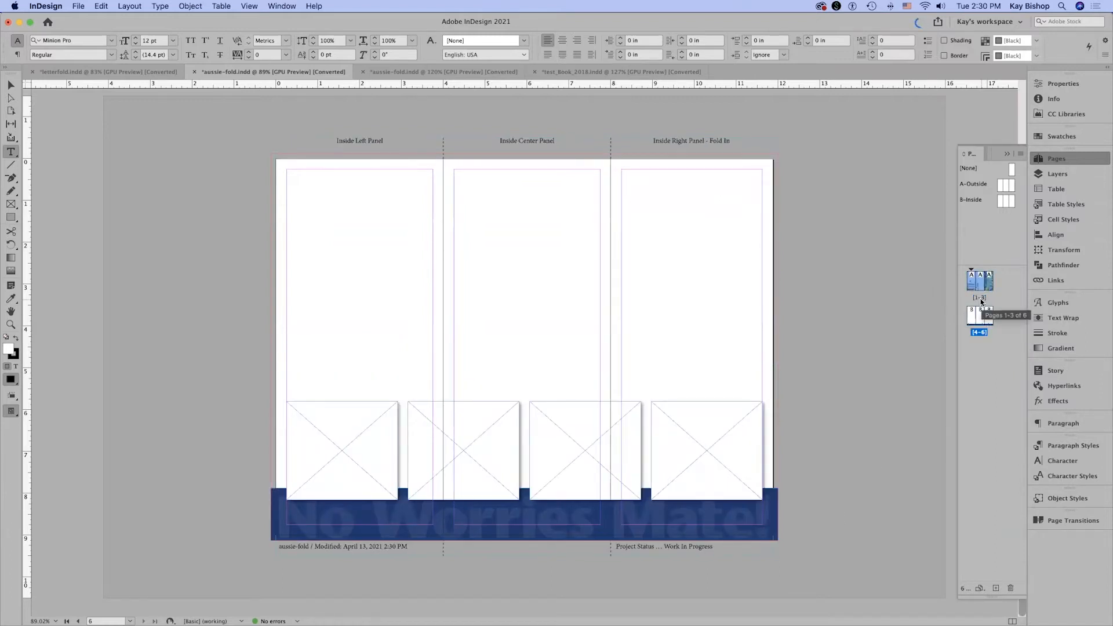
double_click(982, 301)
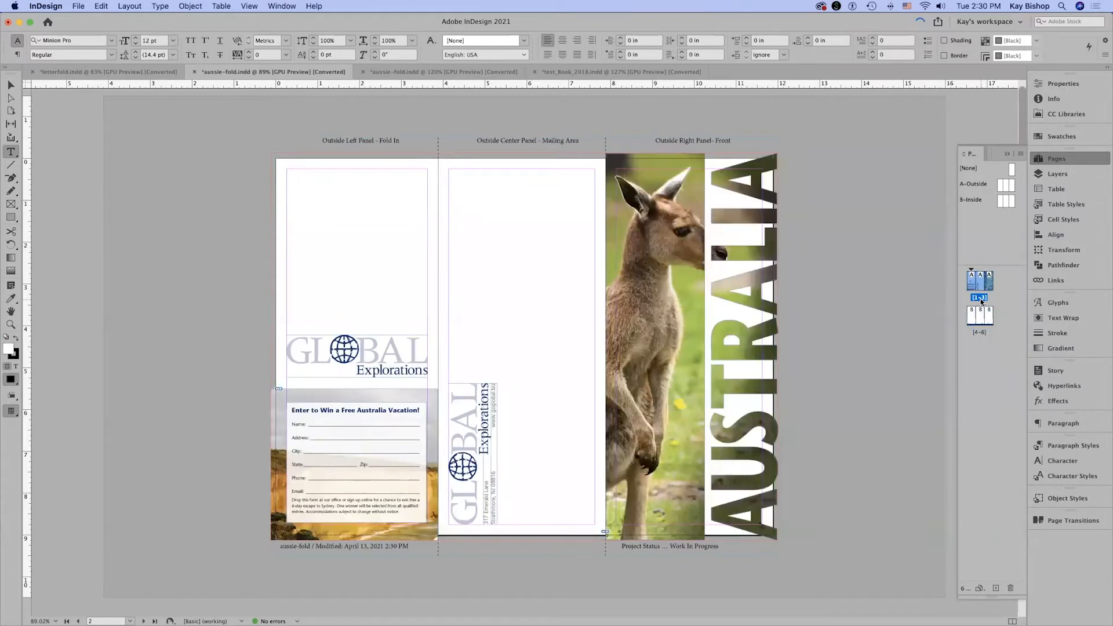
On the inside spread, pages 4–6, choose brochure_copy.doc from the AustraliaStage02 folder for placing, with import options shown.
double_click(983, 334)
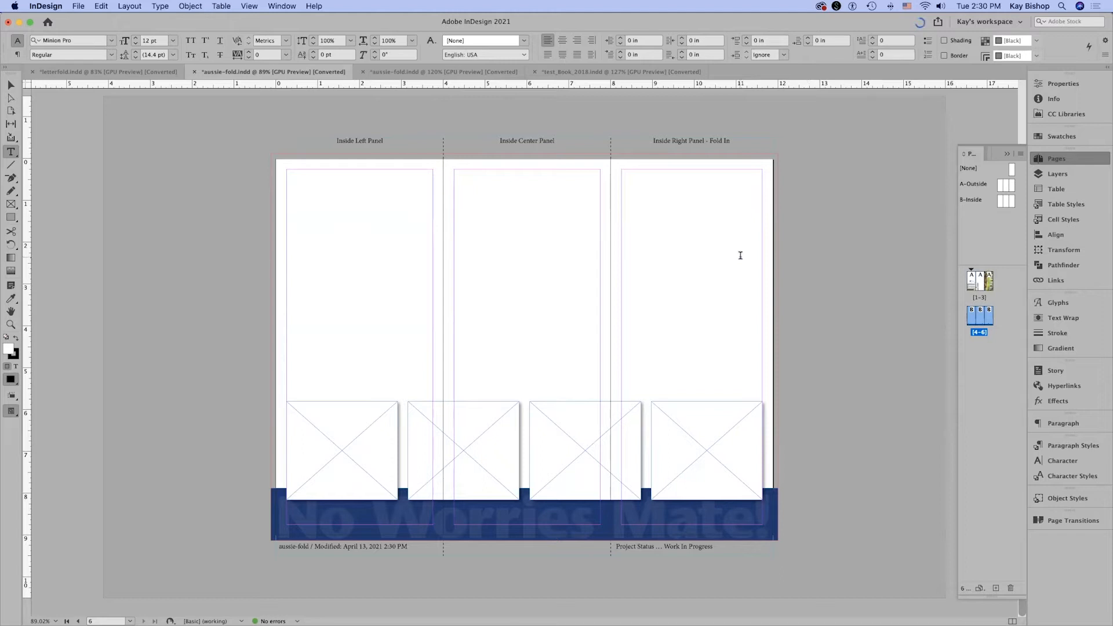
left_click(77, 6)
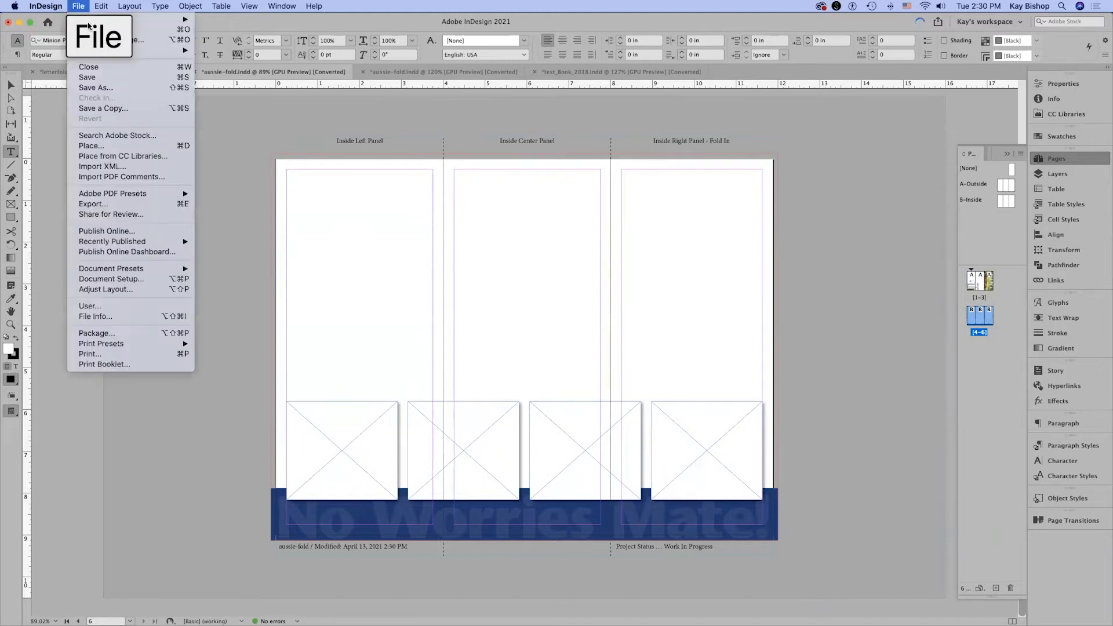
left_click(166, 145)
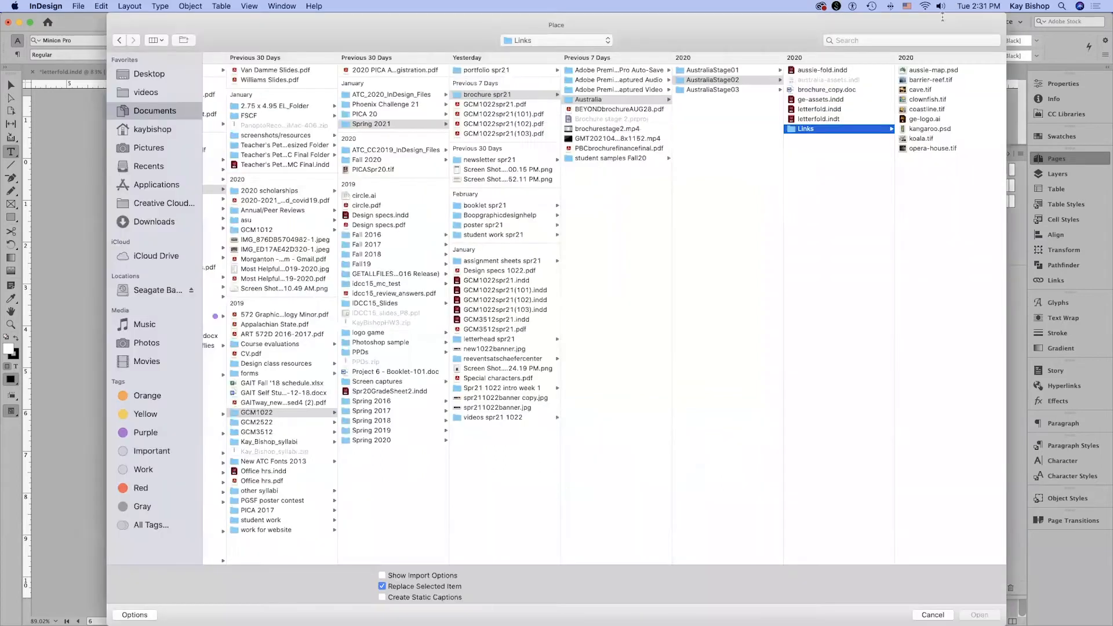
left_click_drag(798, 35, 731, 127)
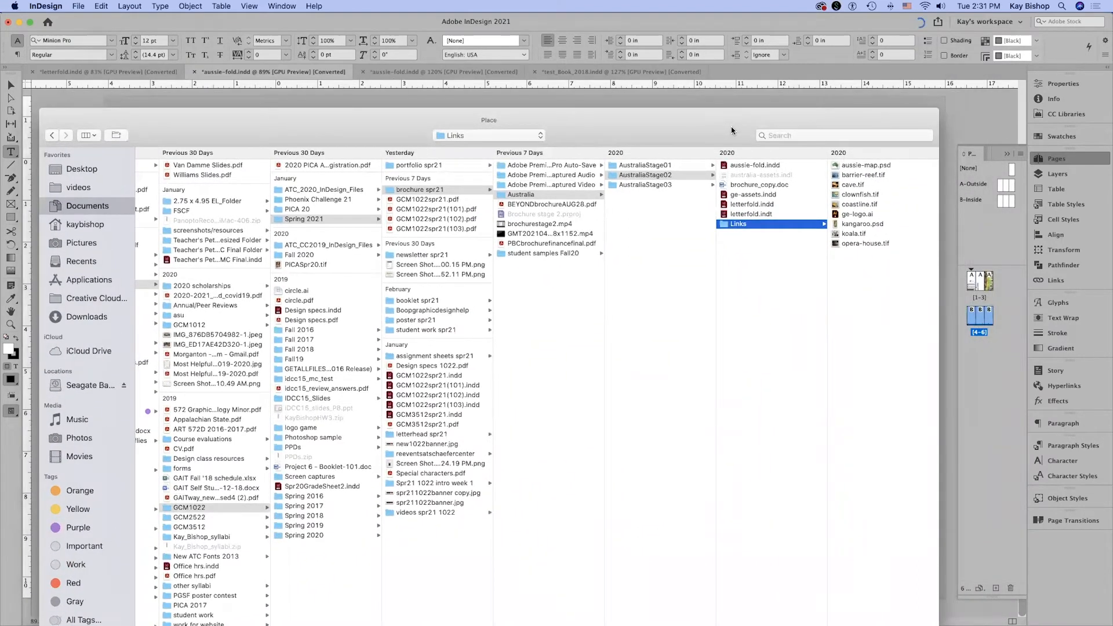
left_click(789, 186)
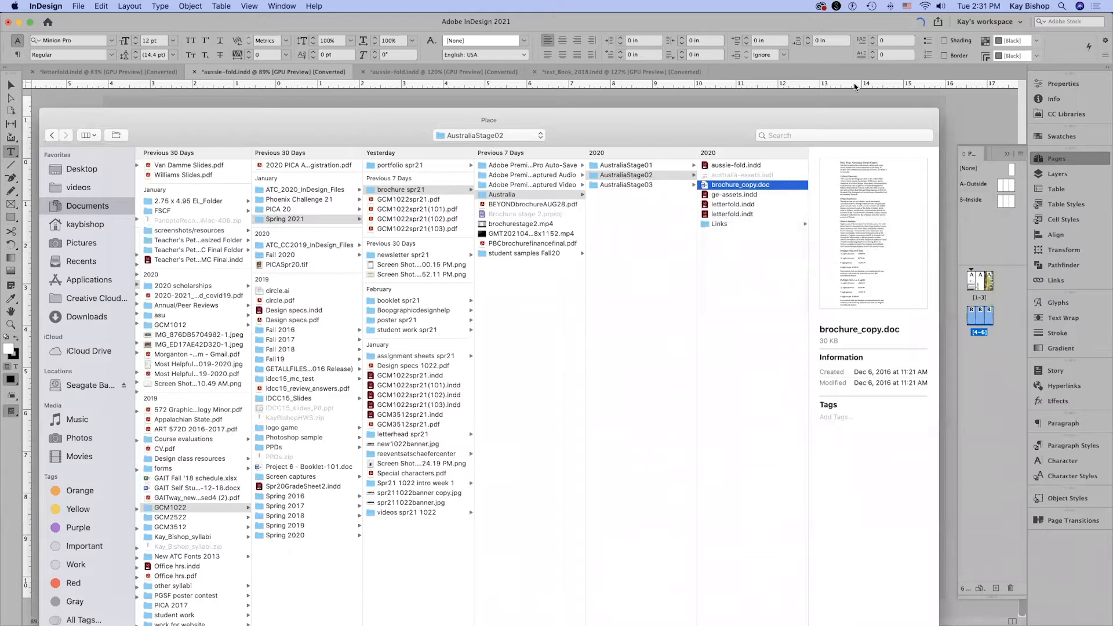
left_click(877, 117)
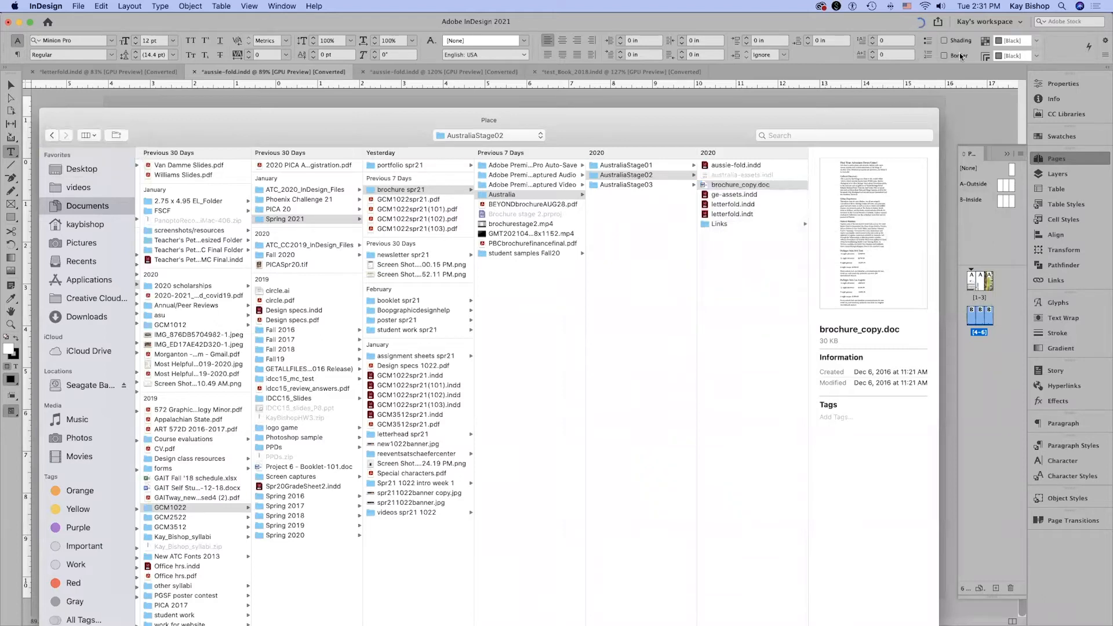
left_click_drag(901, 118, 964, 23)
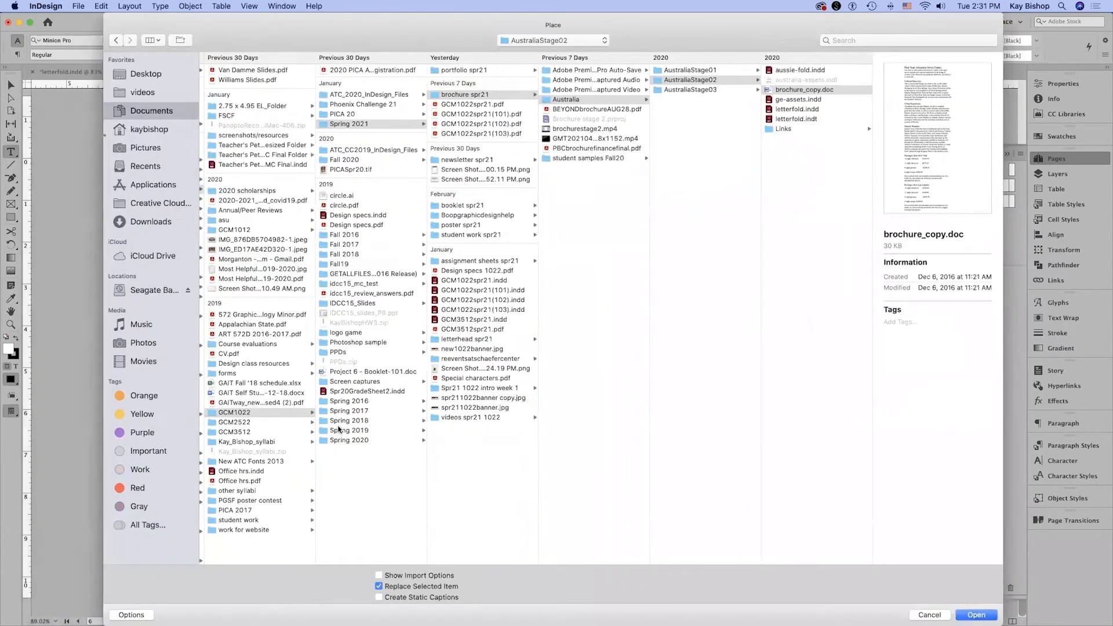
left_click(378, 575)
left_click(971, 616)
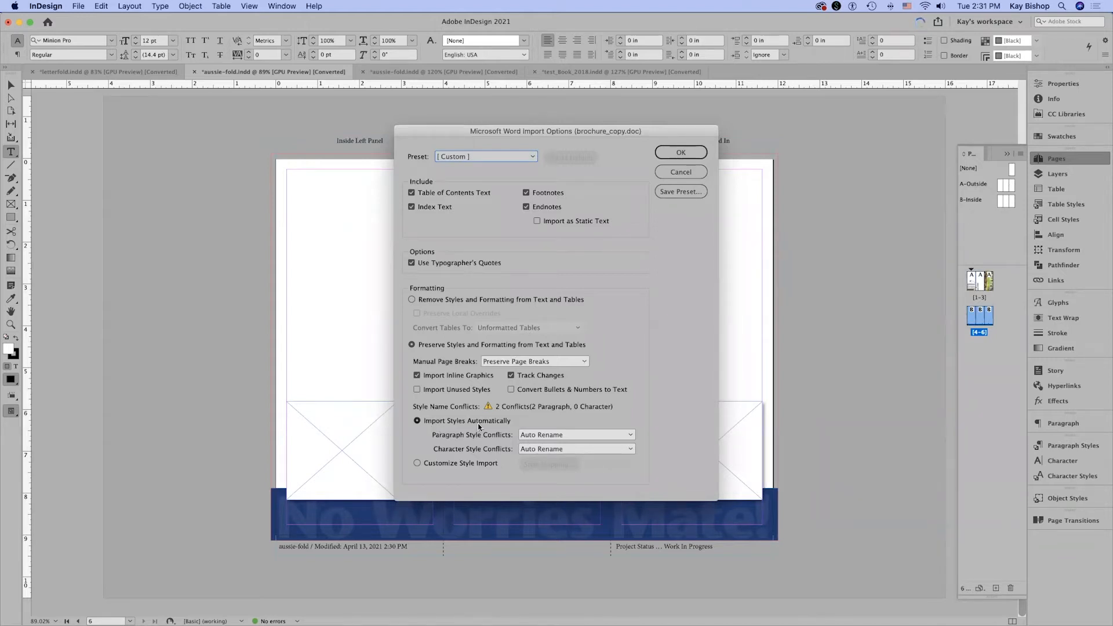
Import the Word document with its styles and formatting preserved, and skip replacing the missing fonts.
left_click(557, 436)
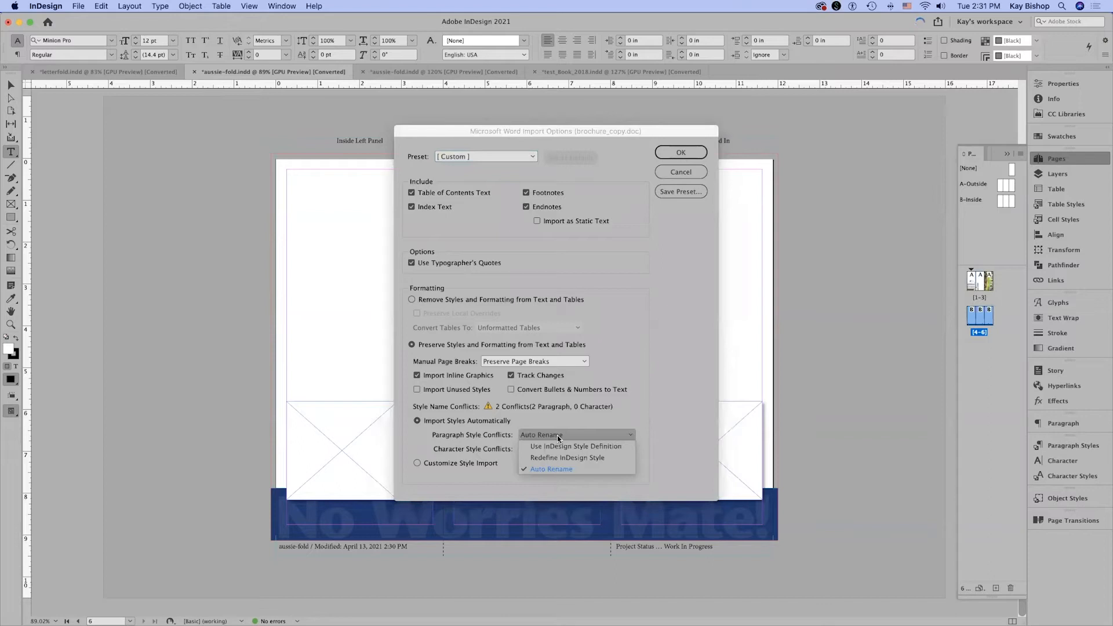
left_click(716, 434)
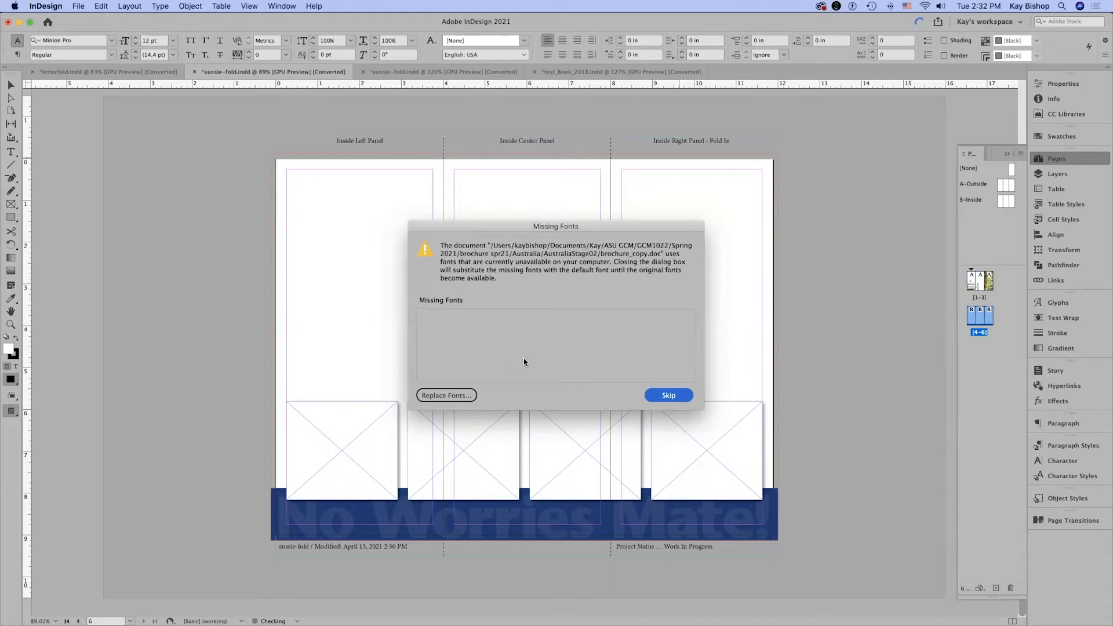
left_click(674, 396)
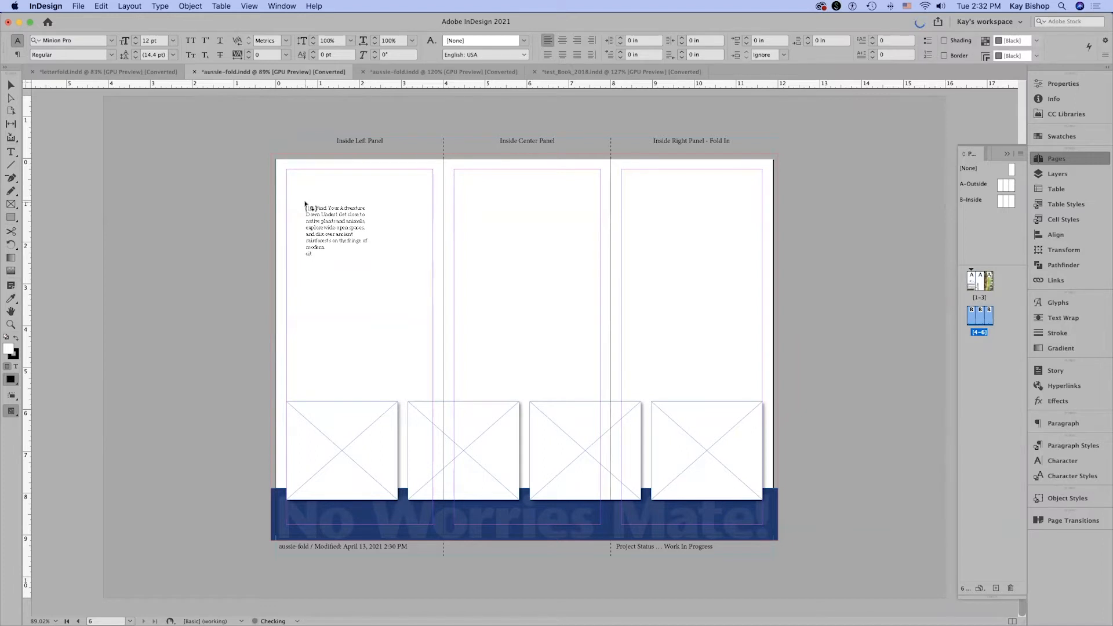
Place the brochure copy as text within the margins of the inside left, center and right panels.
left_click(306, 204)
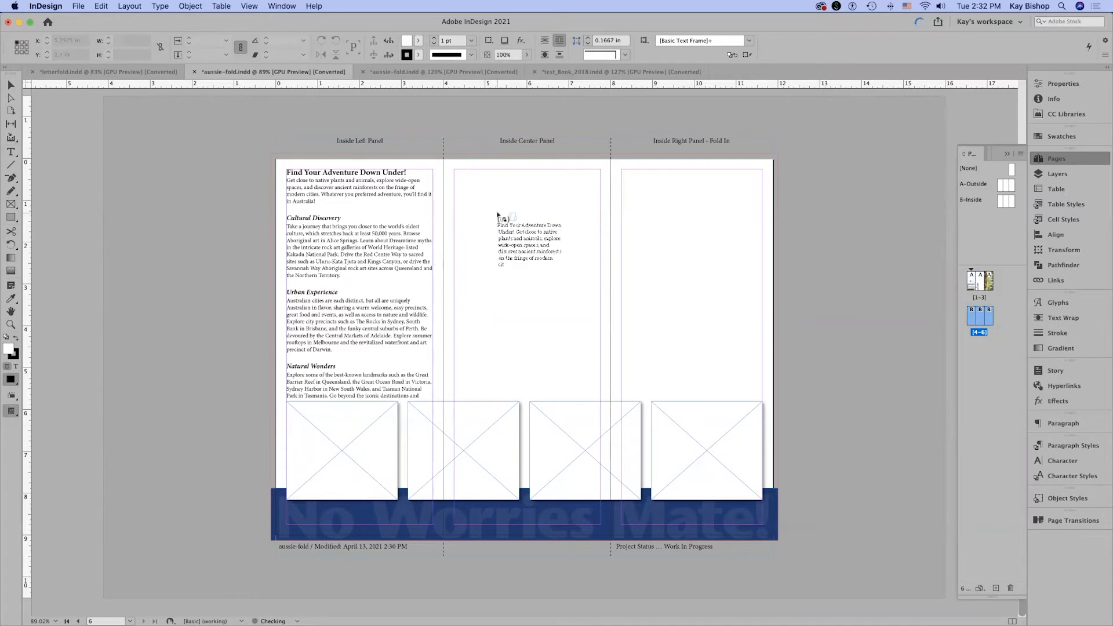
key("super+minus")
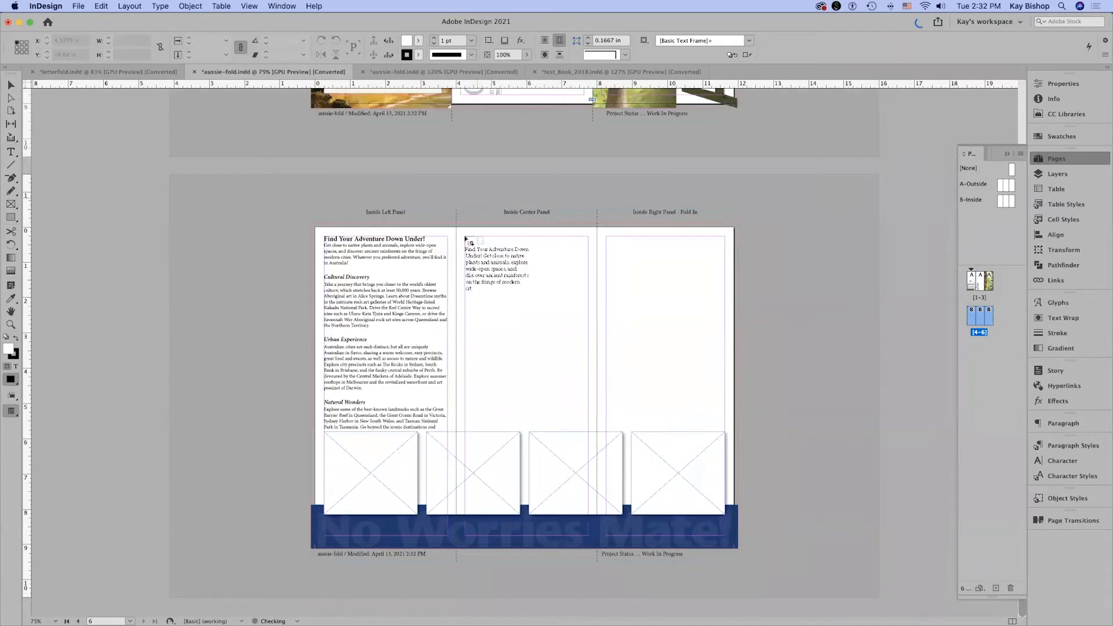
left_click(521, 280)
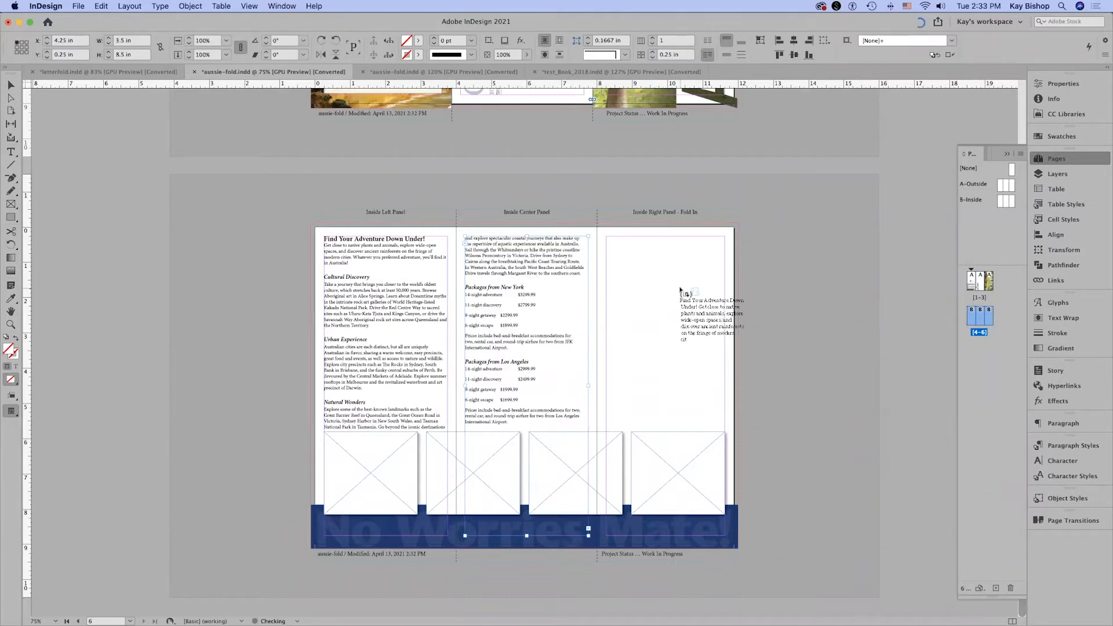
left_click(682, 291)
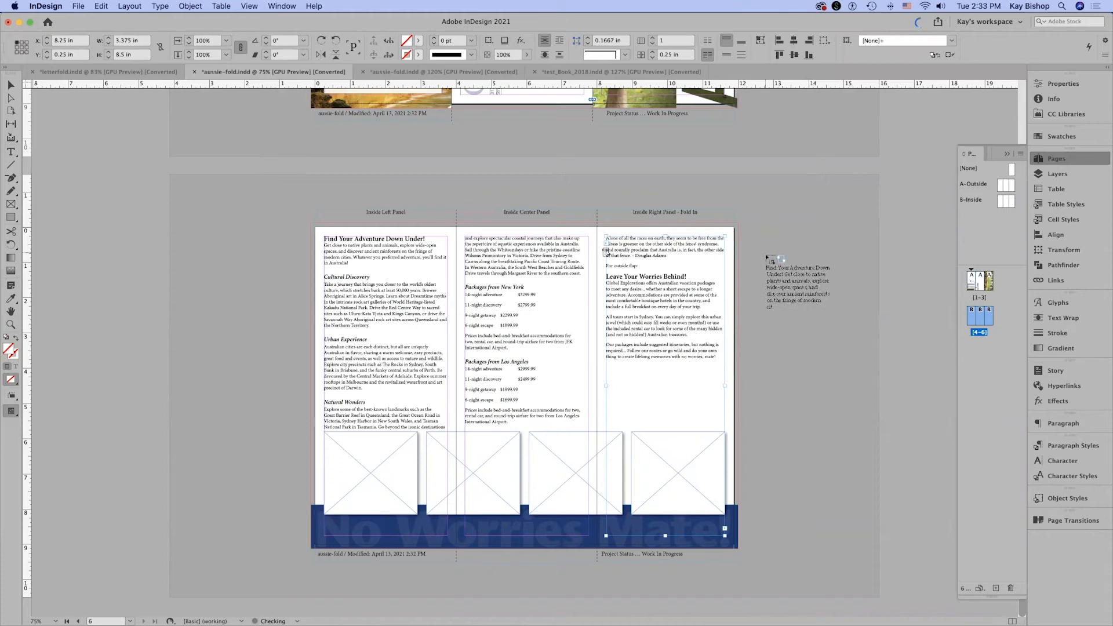
Place an extra text frame on the pasteboard beside the inside right panel and delete the second frame drawn over it.
left_click(766, 256, "alt")
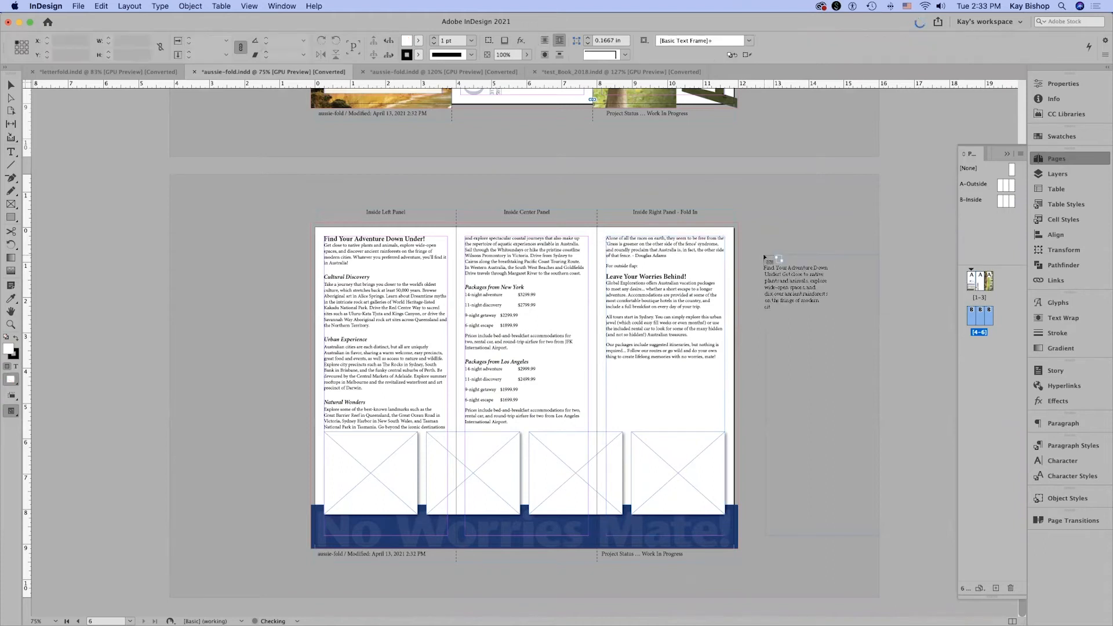
left_click_drag(766, 237, 879, 536)
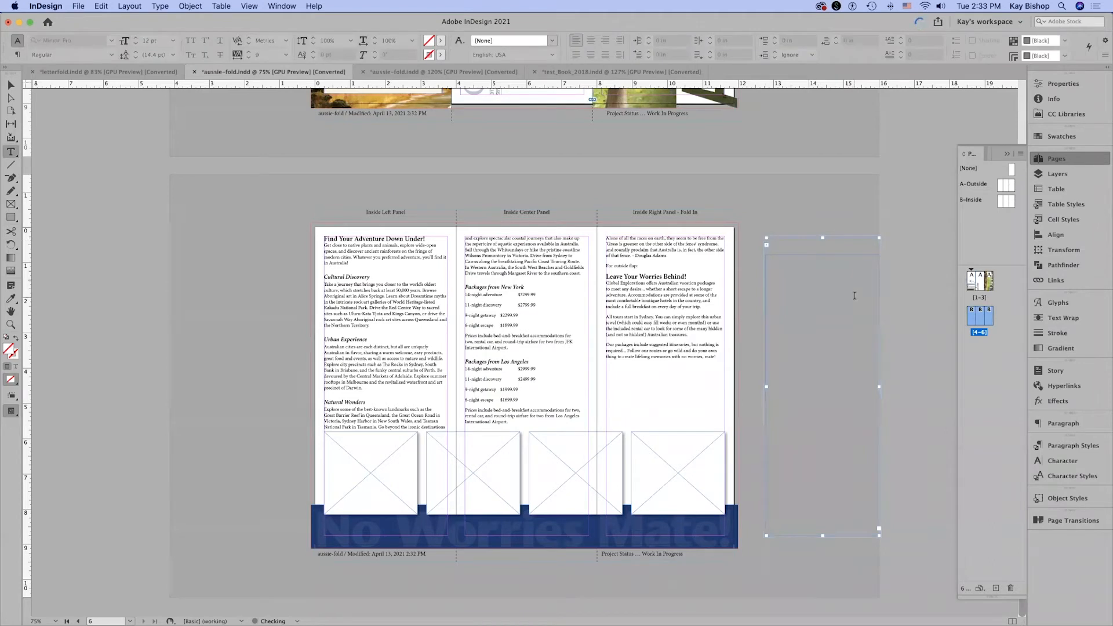
key("Escape")
key("Delete")
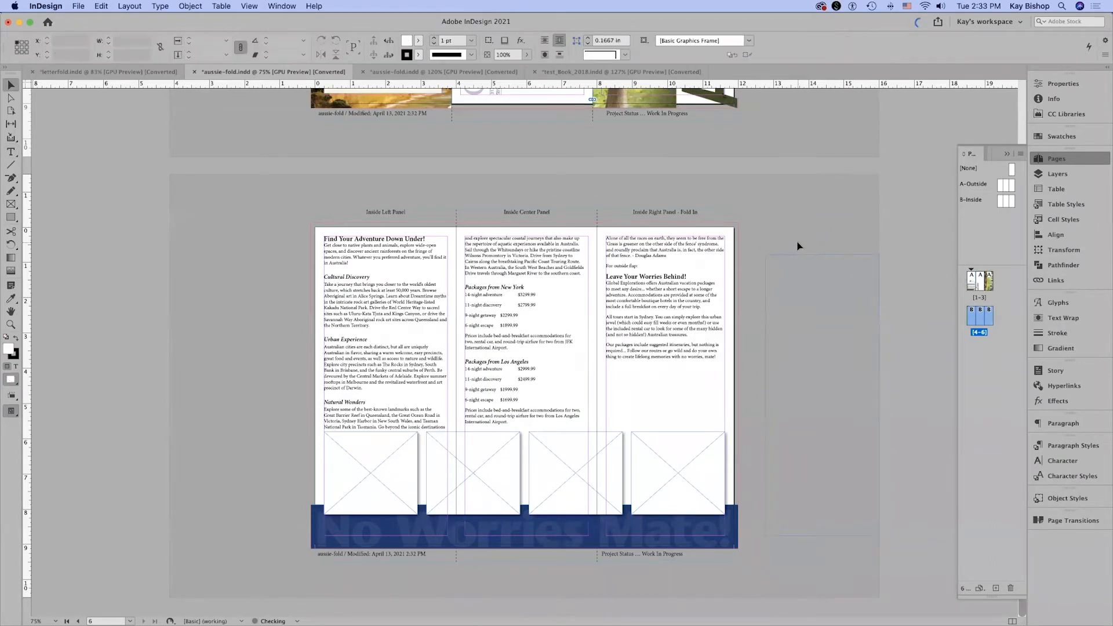
Move the empty pasteboard text frame to about X 12.46 in, Y 0.16 in, and deselect it.
left_click(791, 282)
left_click_drag(832, 346, 820, 324)
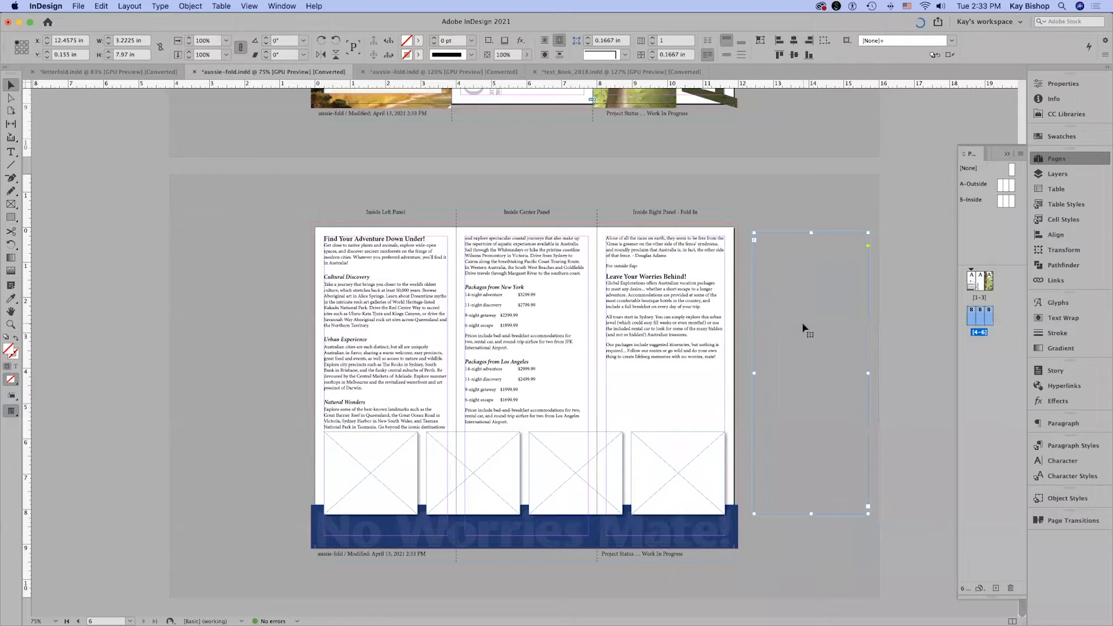
left_click(820, 192)
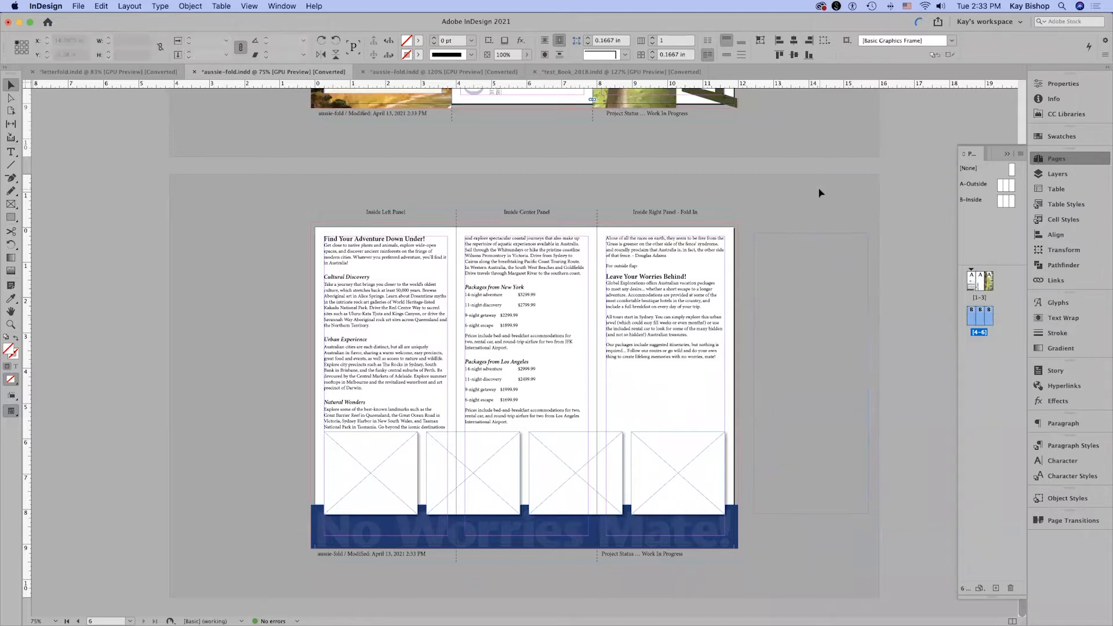
Cut the text from "For outside flap:" through the end of the story out of the inside right panel.
key("super+alt+0")
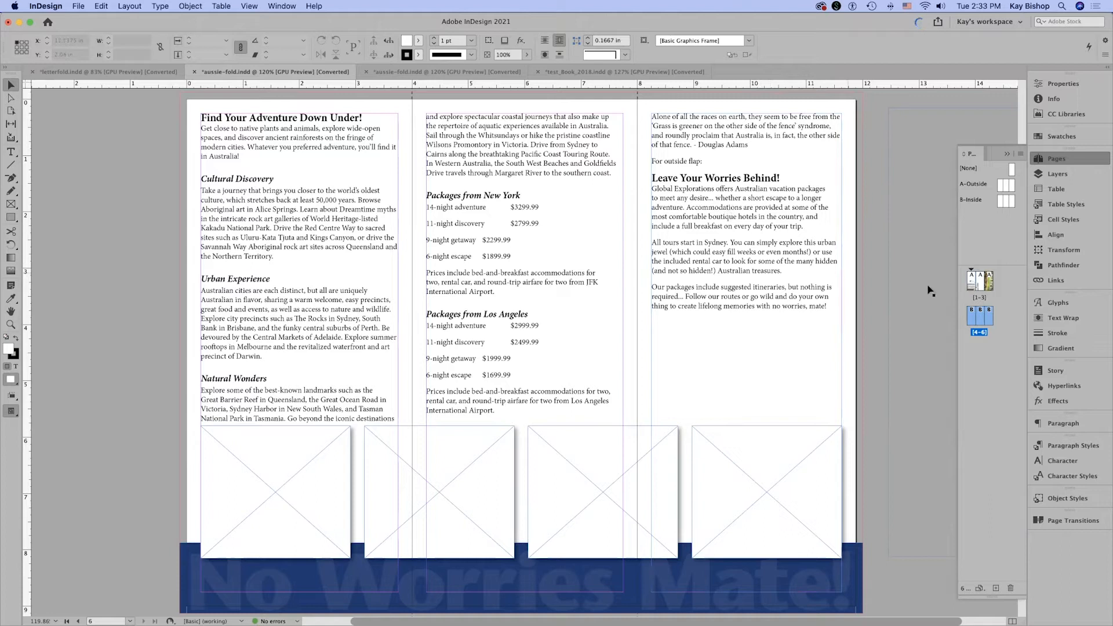
double_click(719, 219)
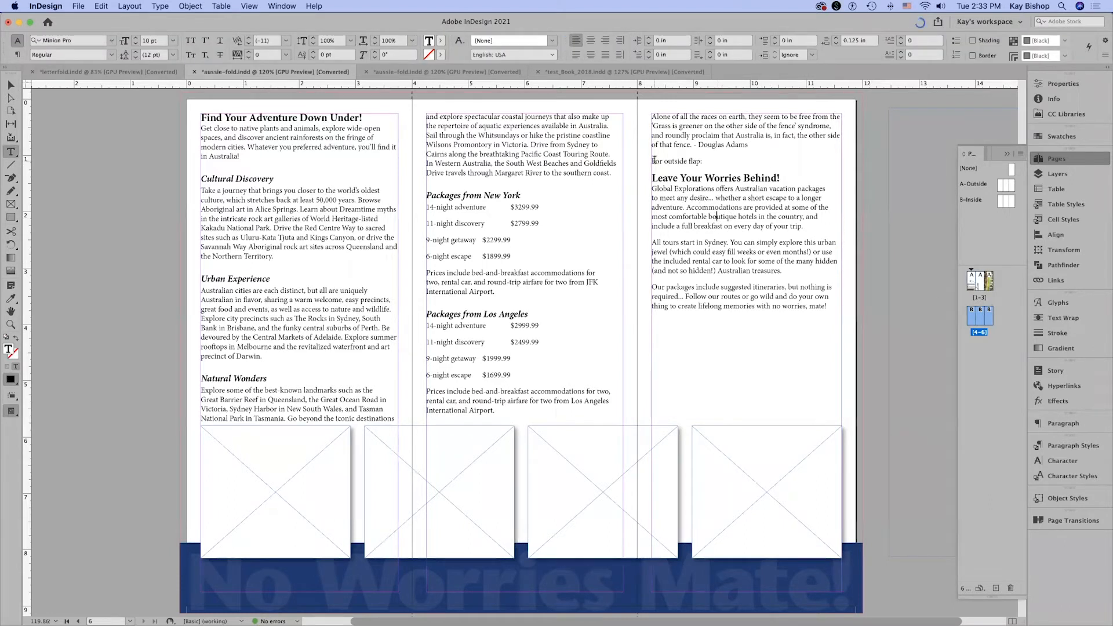
left_click_drag(651, 161, 704, 161)
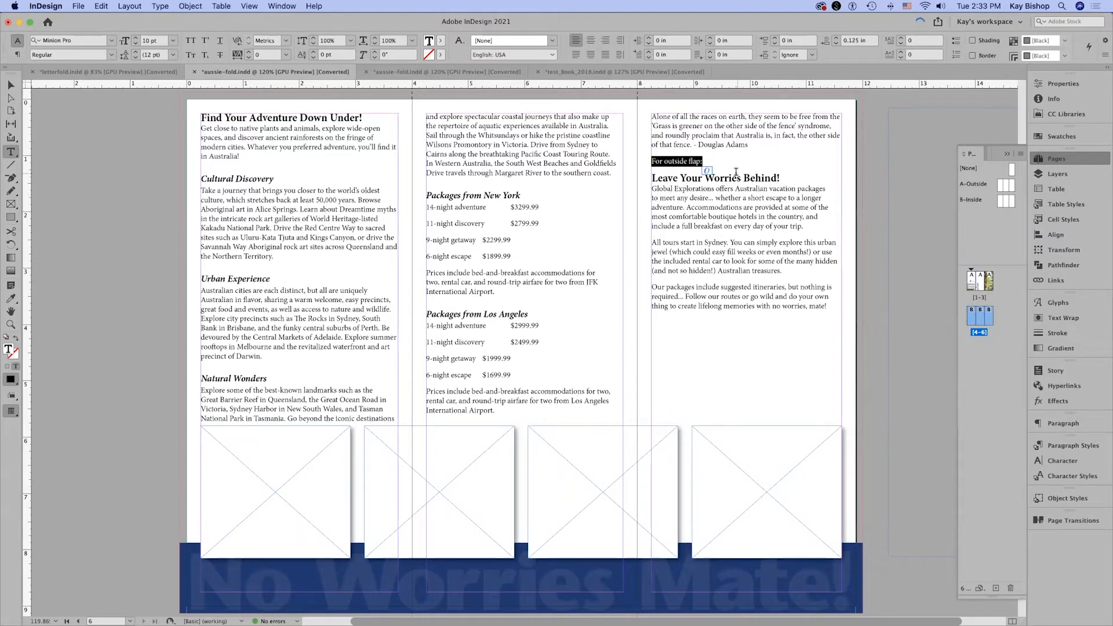
left_click(659, 162)
left_click_drag(651, 161, 865, 316)
key("super+c")
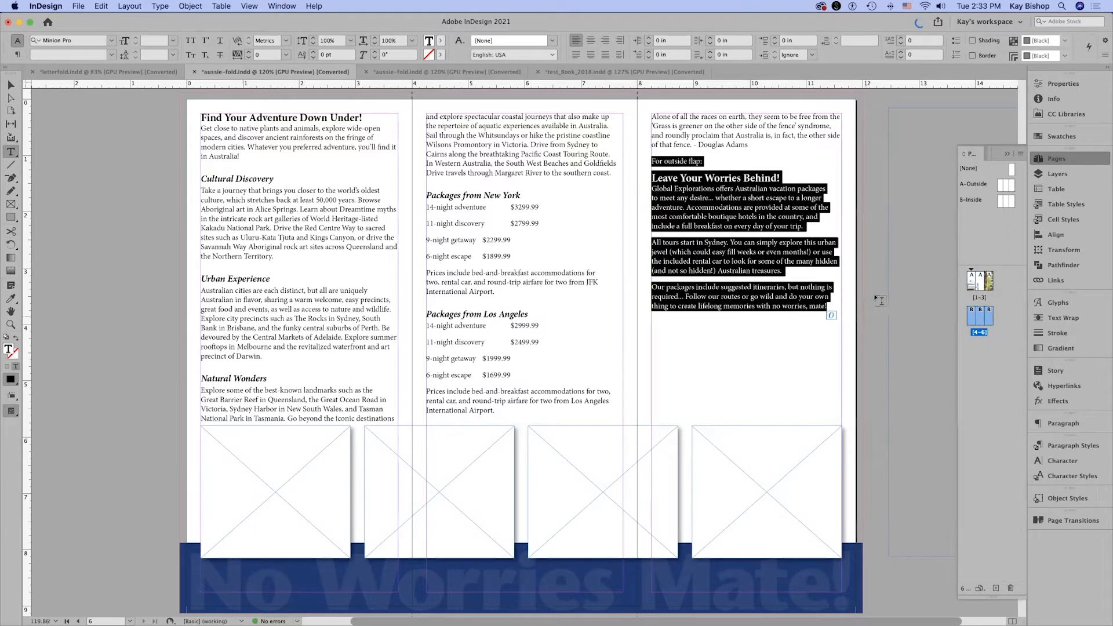
left_click(78, 6)
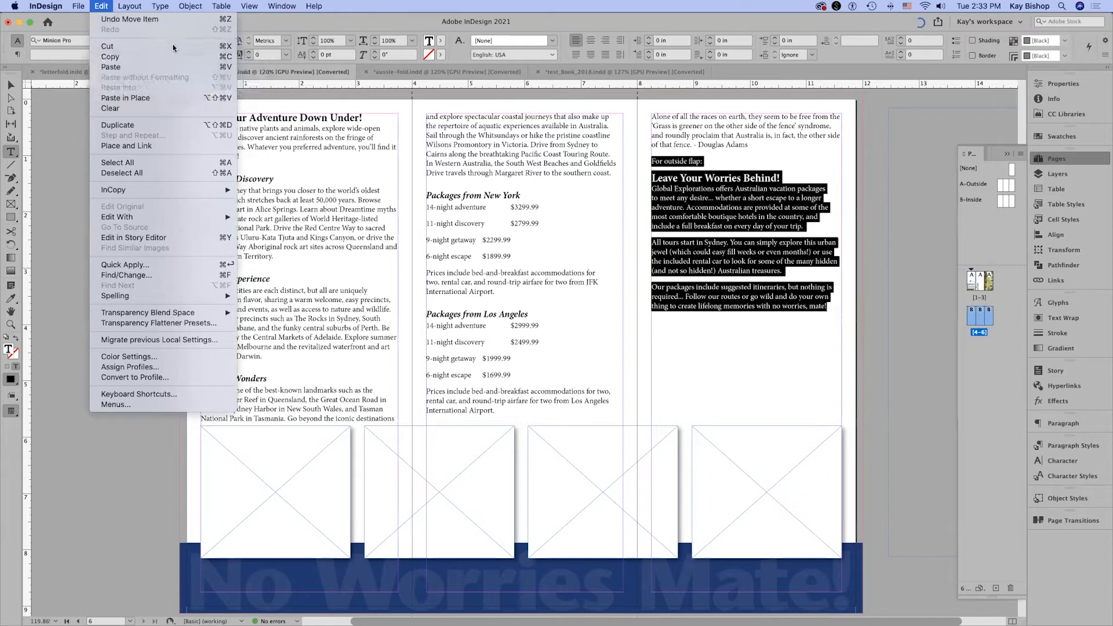
left_click(168, 47)
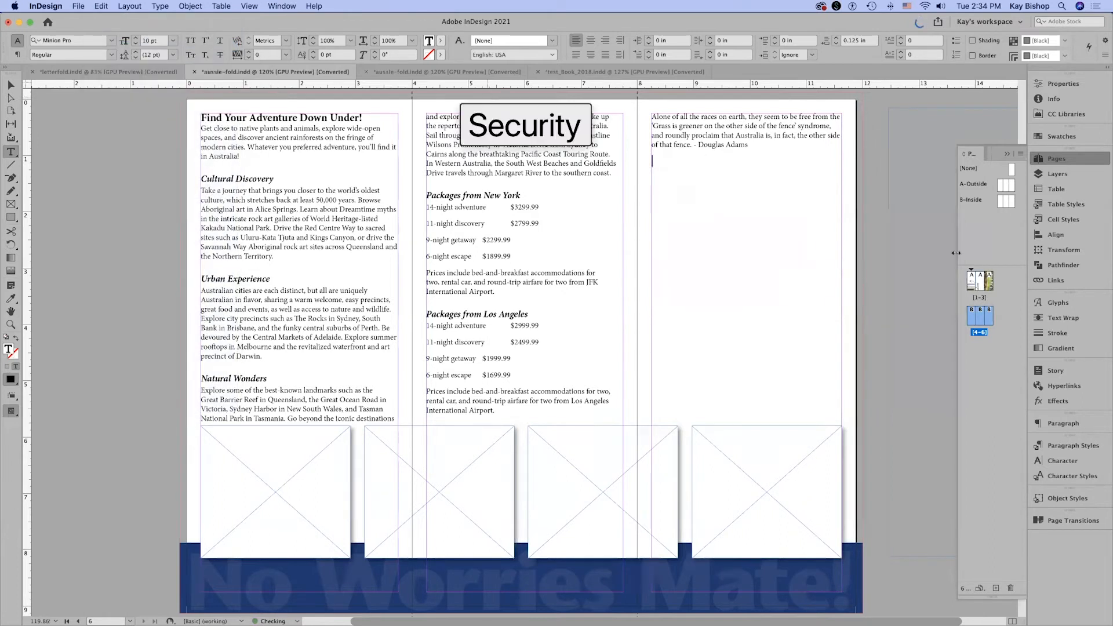
Paste the cut flap text into the empty text frame at the top of the outside left panel.
left_click(983, 301)
double_click(982, 300)
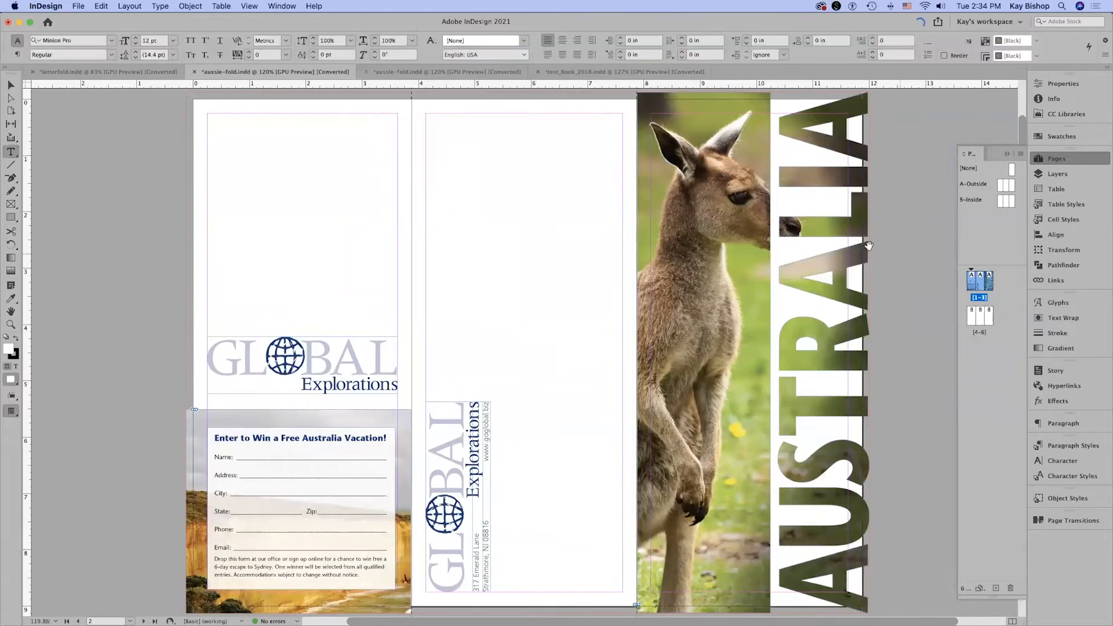
key("h")
left_click_drag(596, 173, 630, 254)
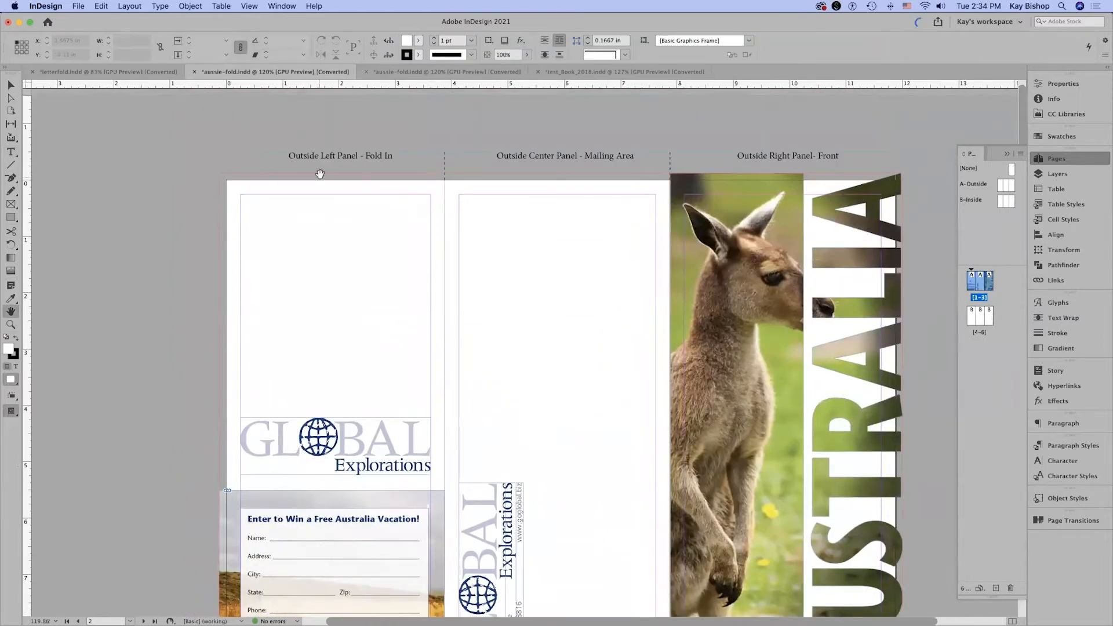
left_click_drag(403, 211, 421, 199)
key("t")
left_click(334, 197)
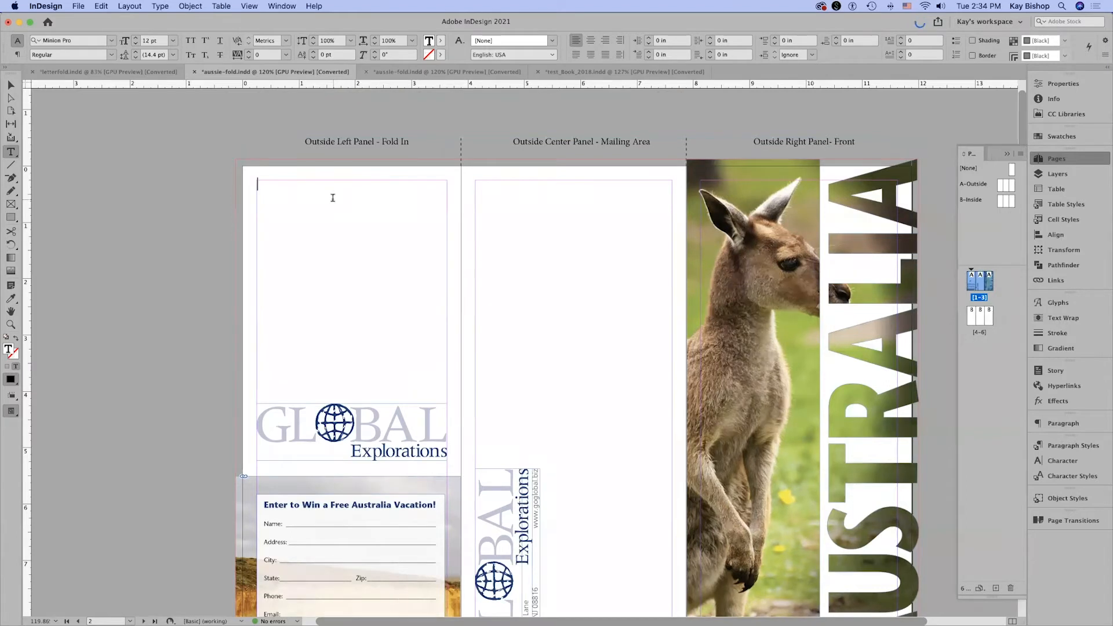
key("super+v")
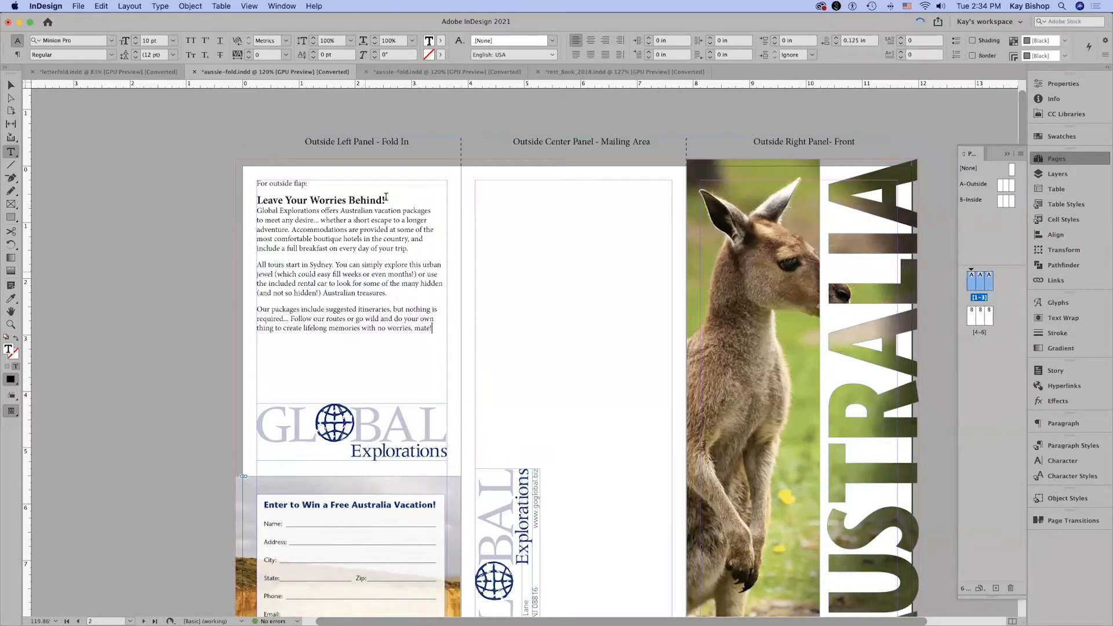
Delete the "For outside flap:" line above the heading in the outside left panel and deselect the text.
triple_click(283, 184)
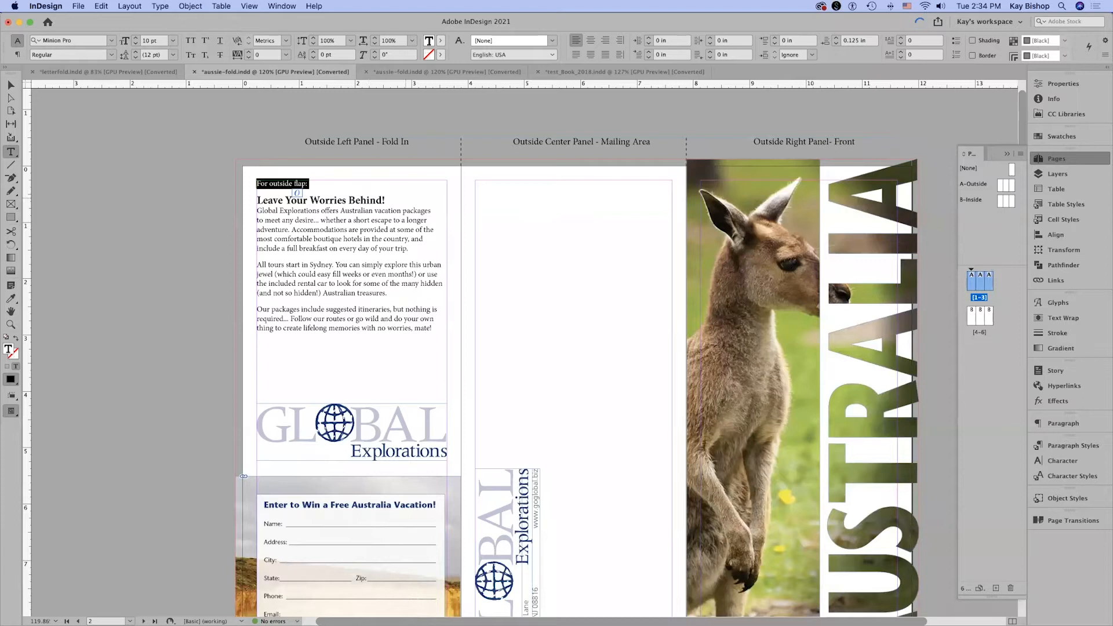
key("BackSpace")
left_click(263, 126)
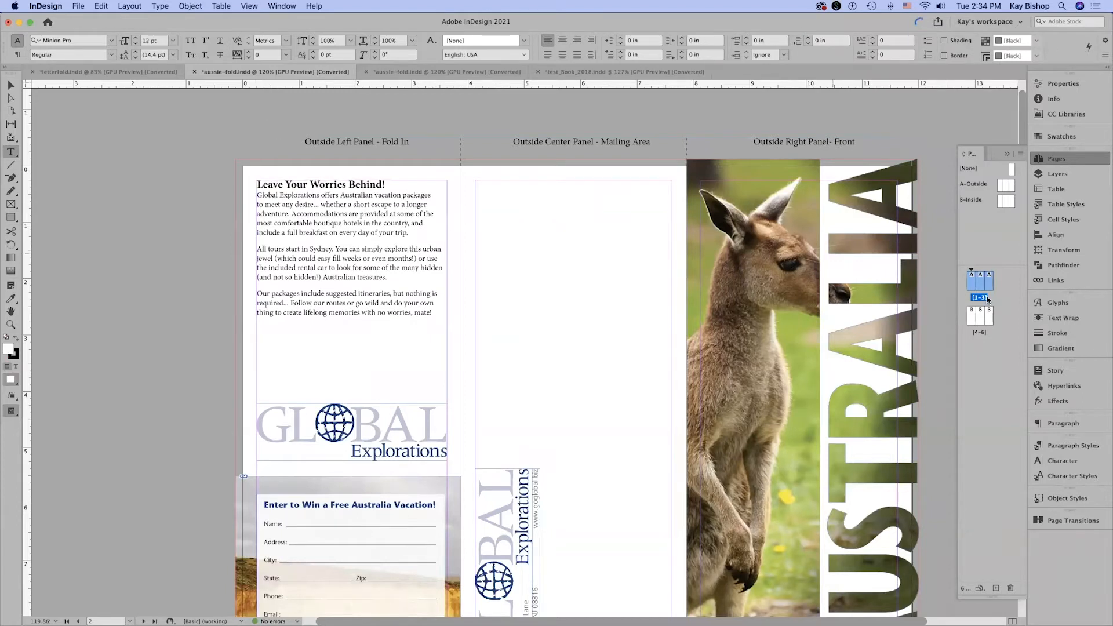
On the inside spread, load all text styles from ge-assets.indd except [Basic Paragraph], using the incoming definitions for conflicting styles.
double_click(982, 334)
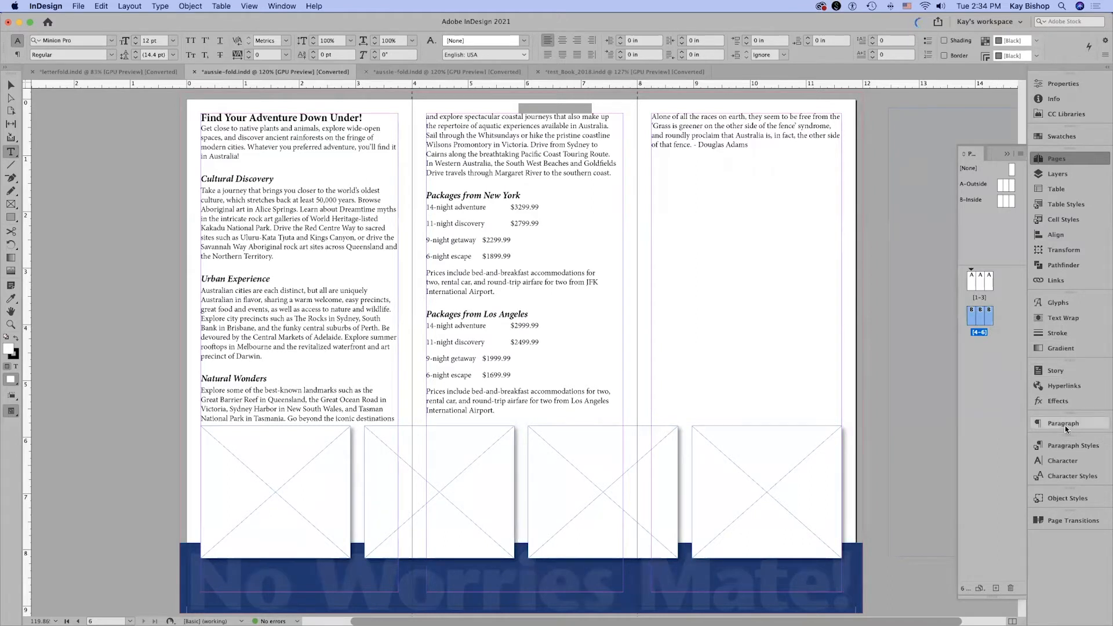
left_click(1069, 442)
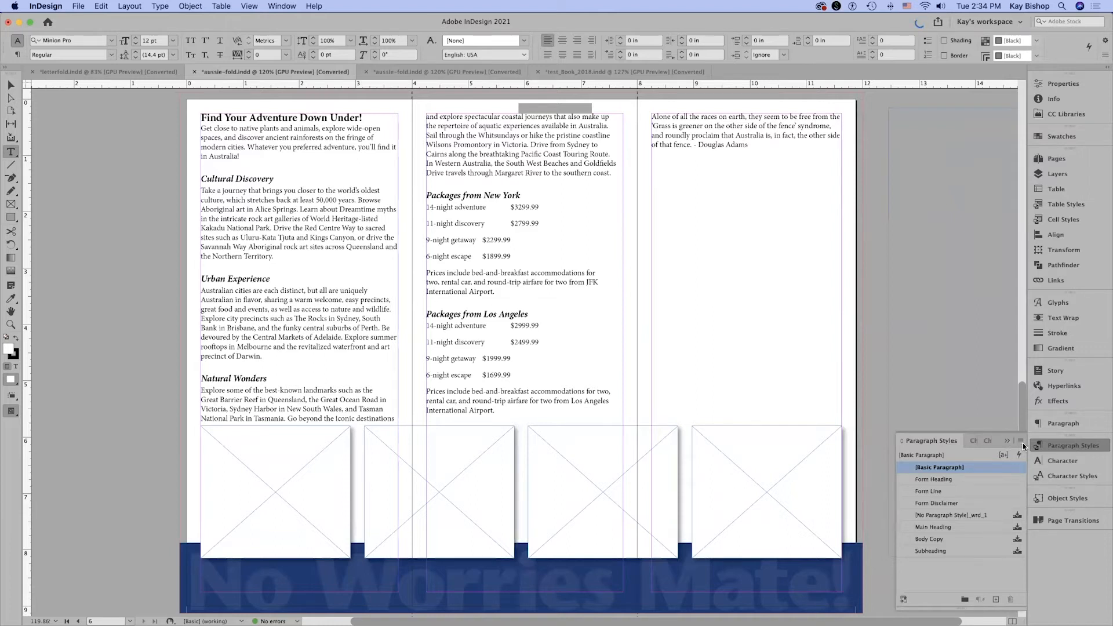
left_click(1021, 442)
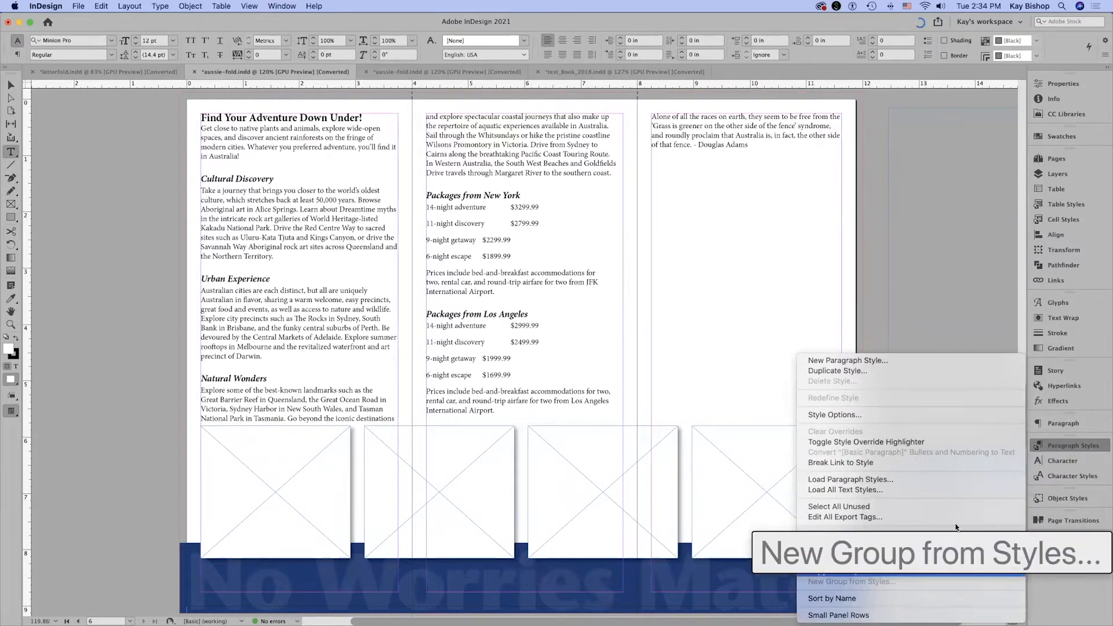
left_click(863, 492)
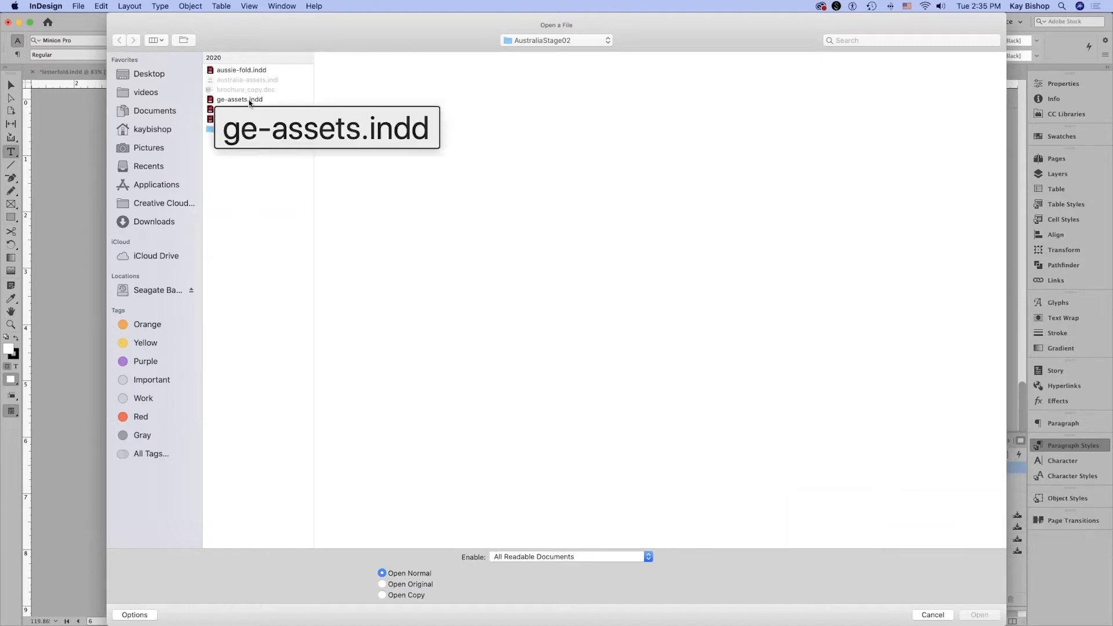
left_click(273, 103)
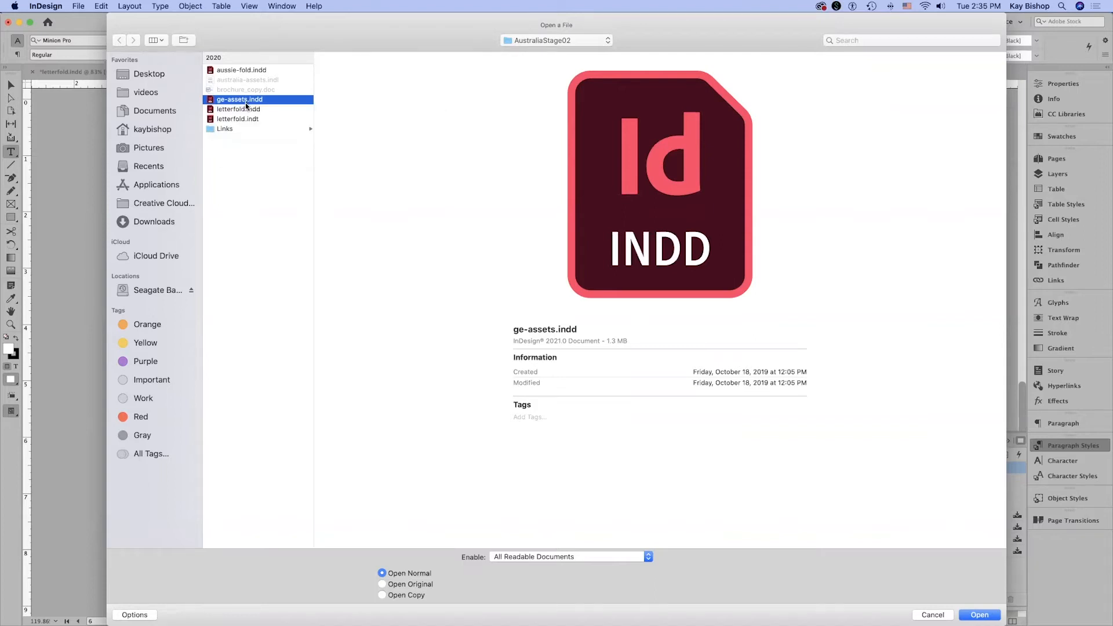
left_click(980, 615)
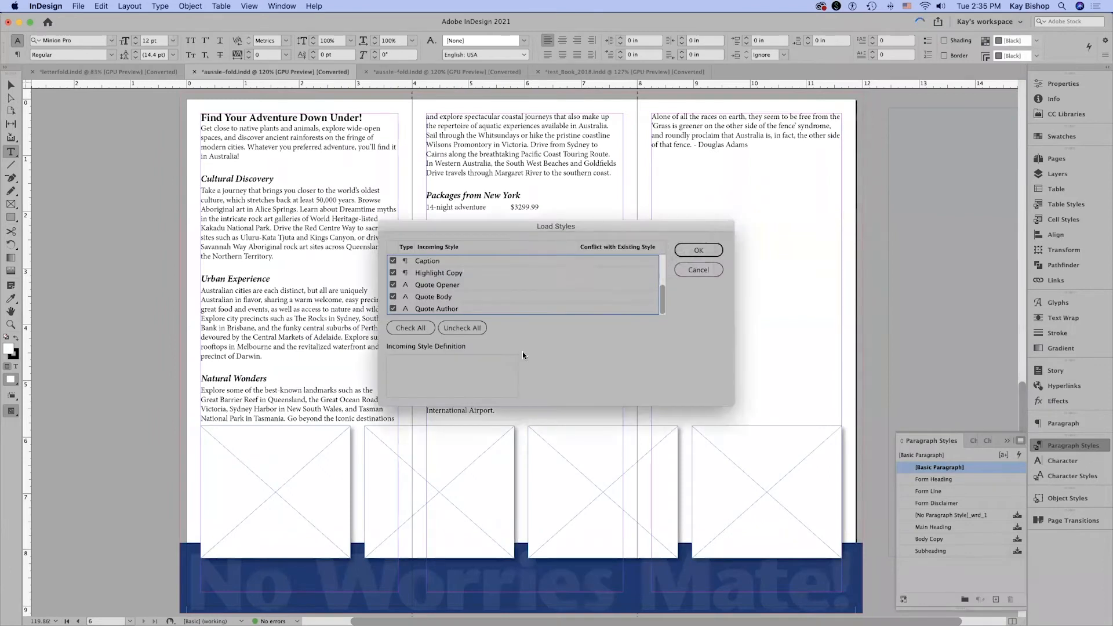
left_click_drag(663, 279, 664, 332)
left_click_drag(663, 293, 663, 250)
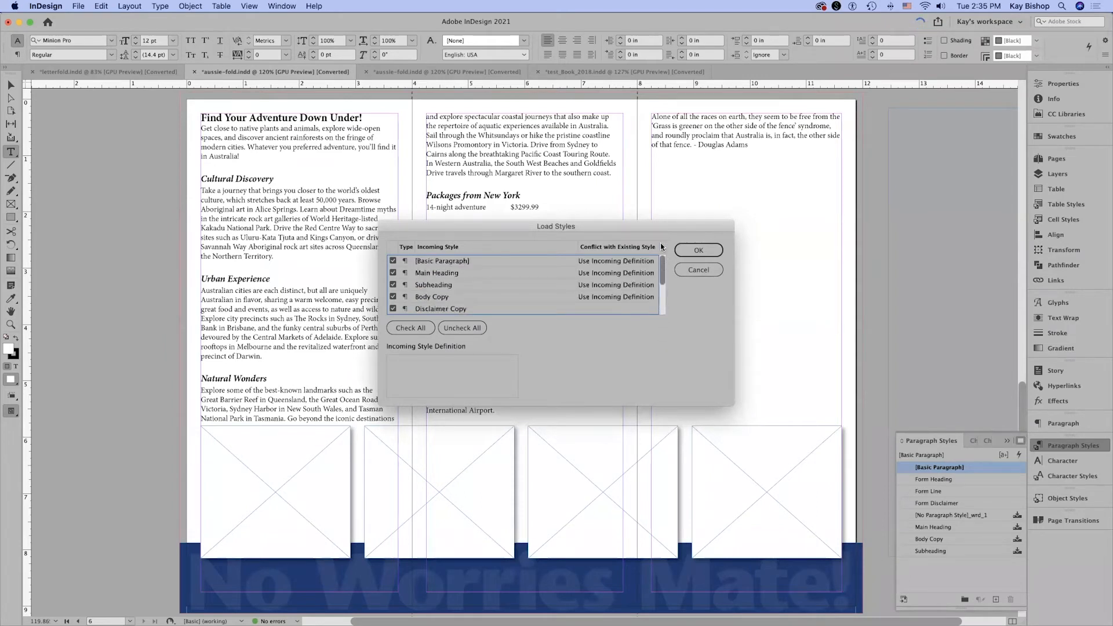
left_click(393, 261)
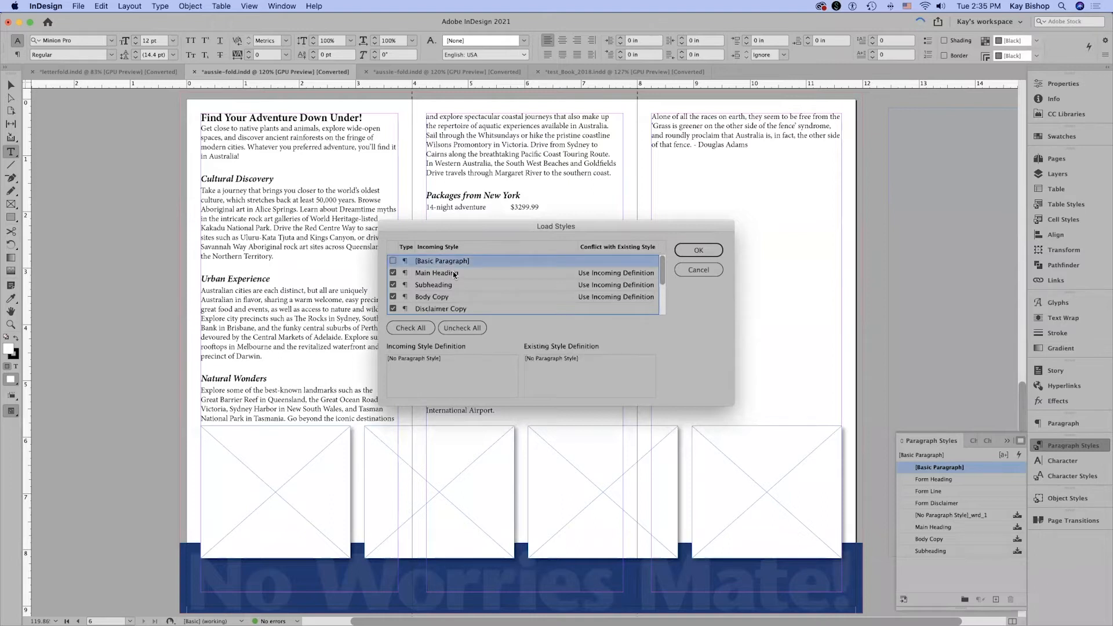
left_click(683, 252)
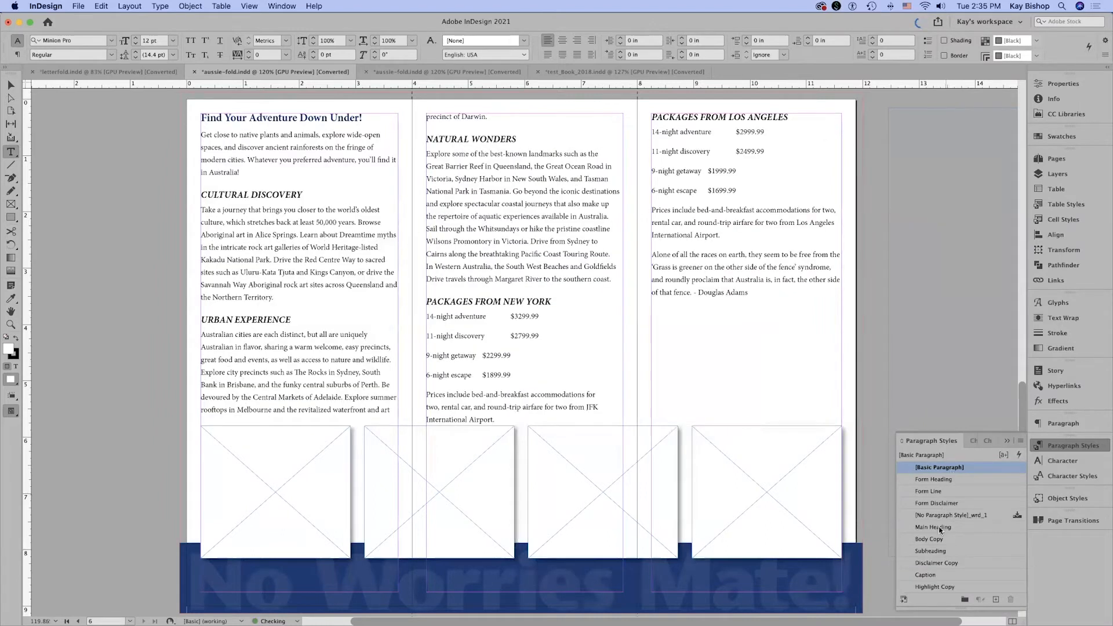
Check the loaded character styles and clear the style overrides from the entire story on the inside panels.
left_click(1060, 477)
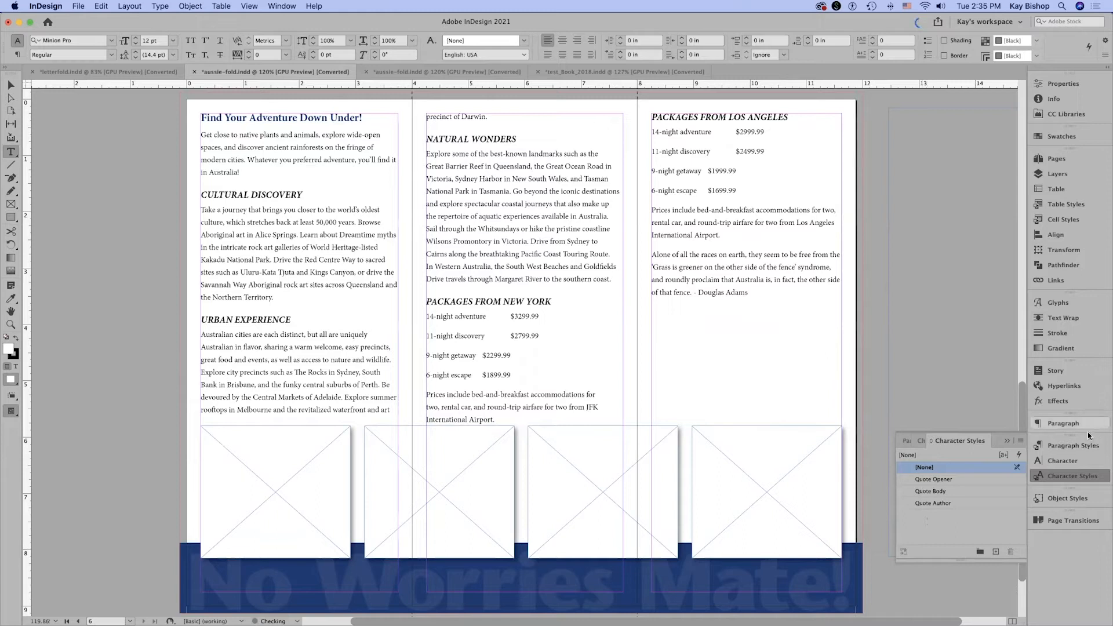
left_click(1074, 446)
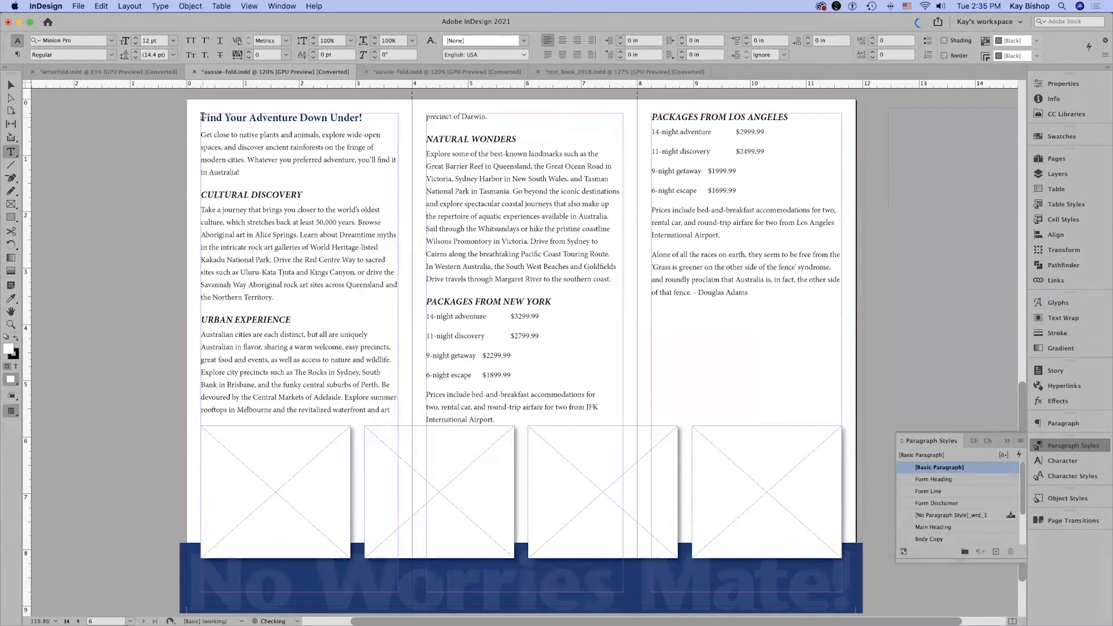
key("super+a")
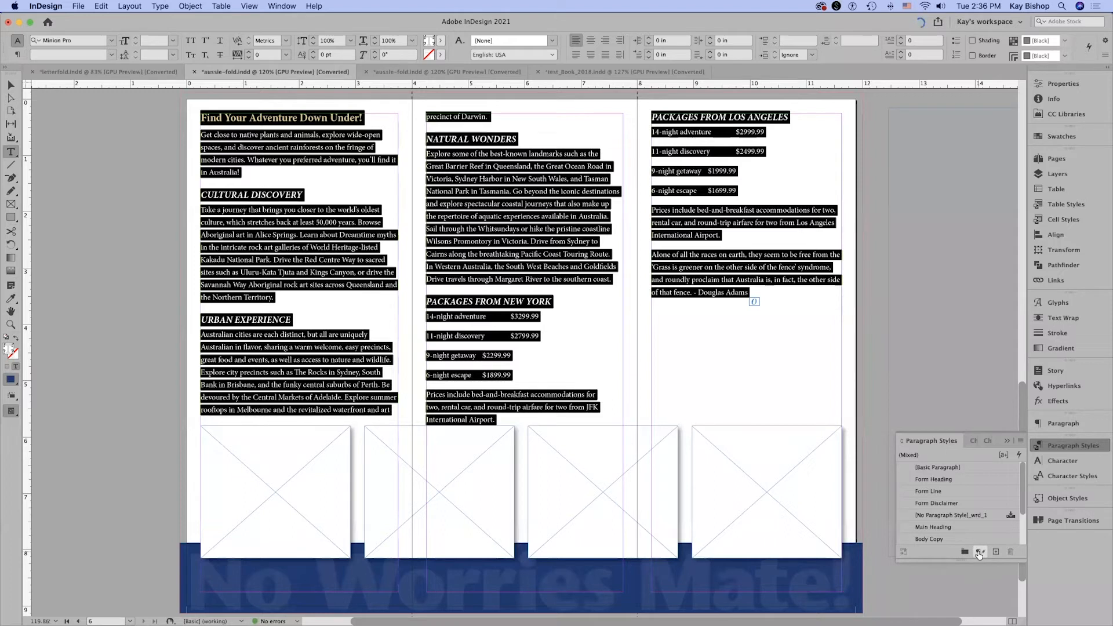
left_click(979, 553)
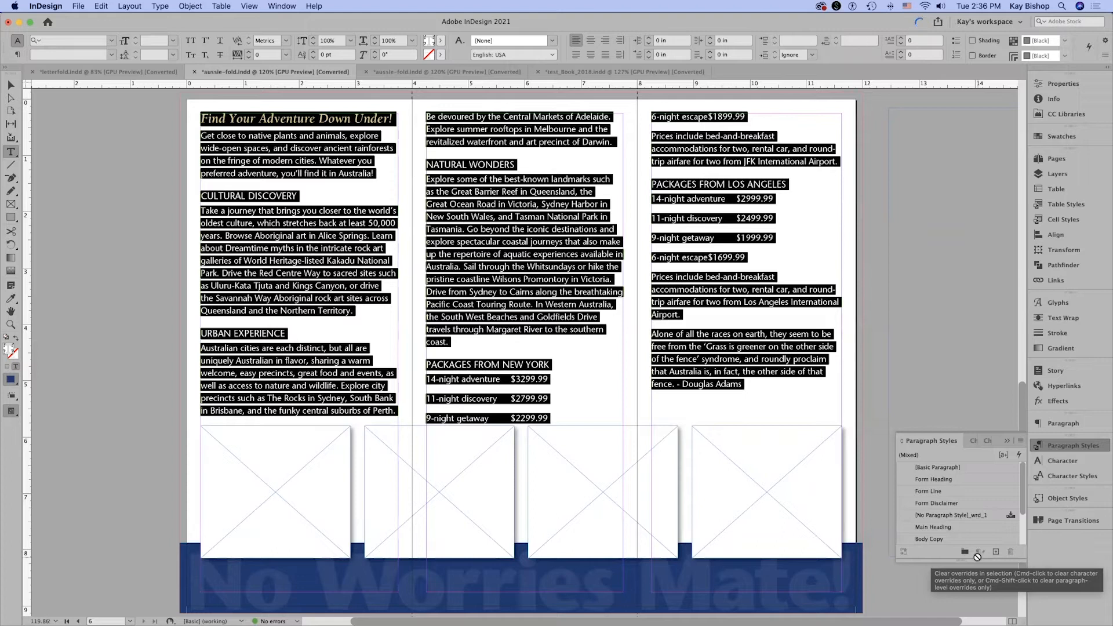
Check which paragraph styles are applied to the main heading, body text and subheading on the inside panels.
double_click(253, 120)
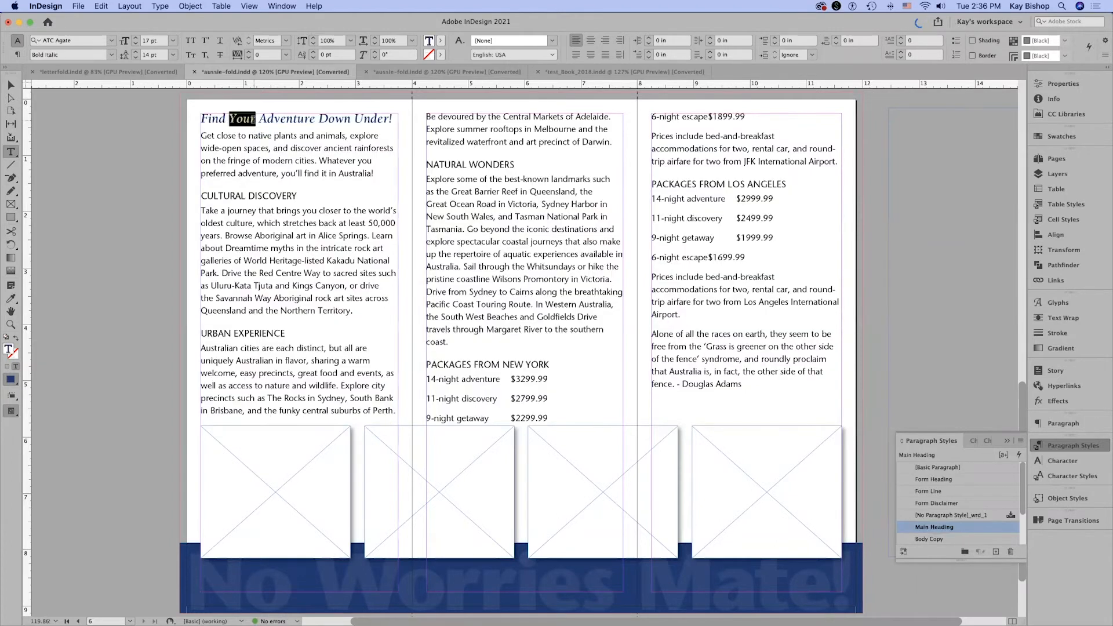
triple_click(253, 120)
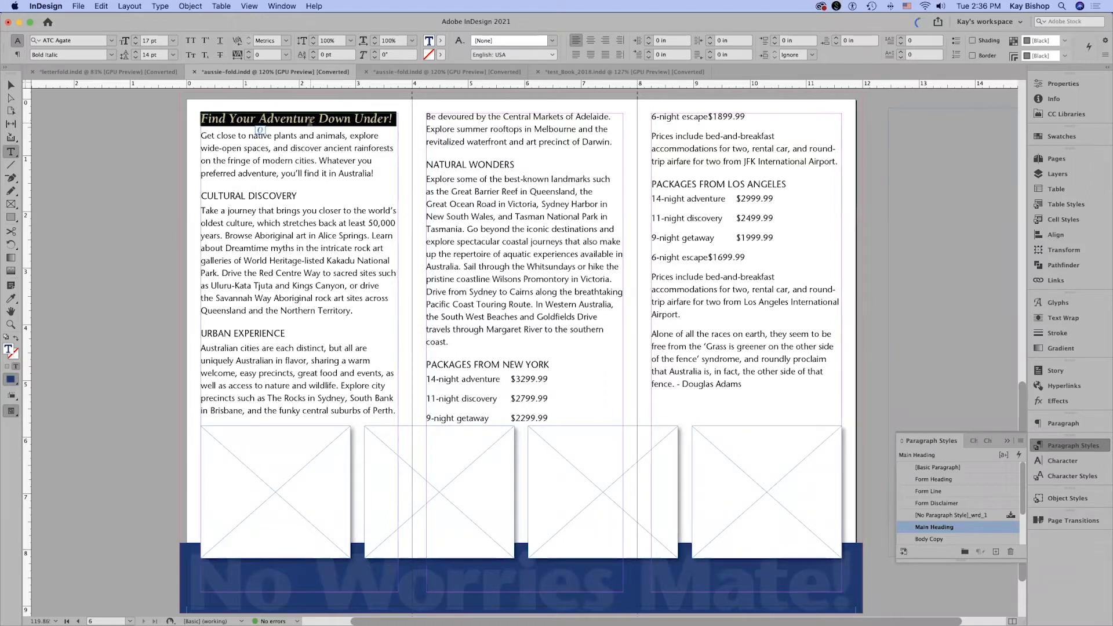
left_click_drag(277, 146, 325, 173)
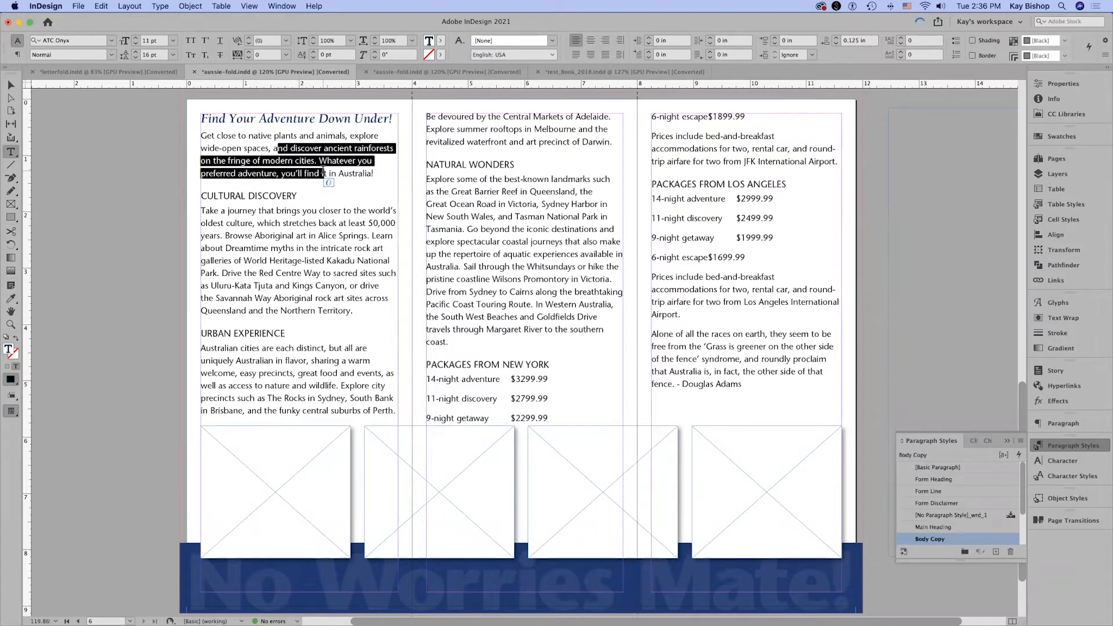
double_click(258, 200)
left_click(270, 236)
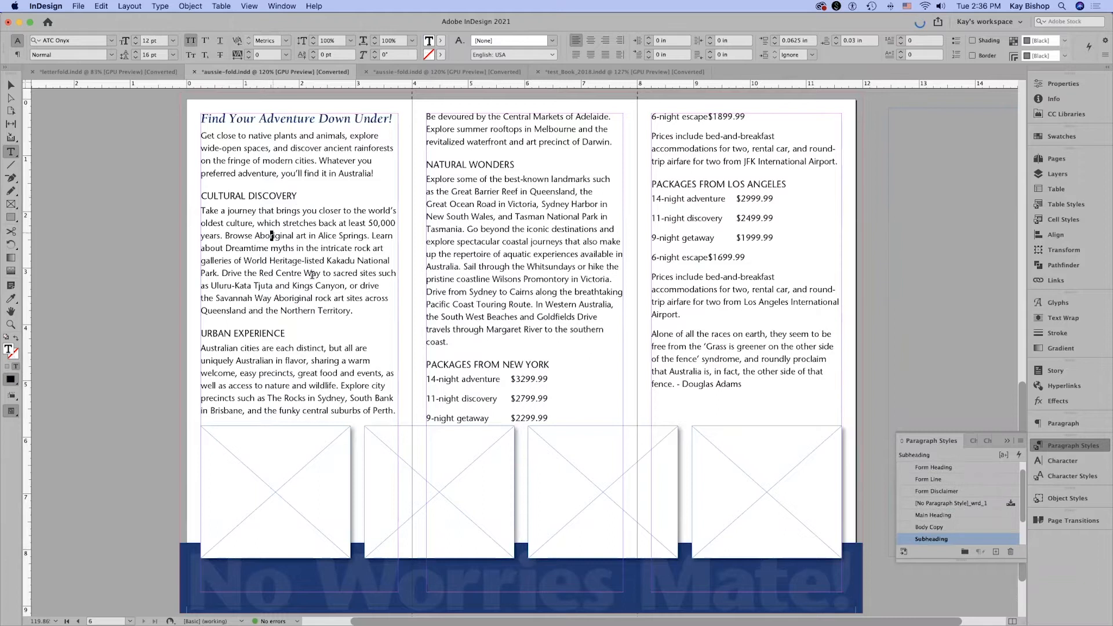
left_click(317, 284, "shift")
left_click(498, 241)
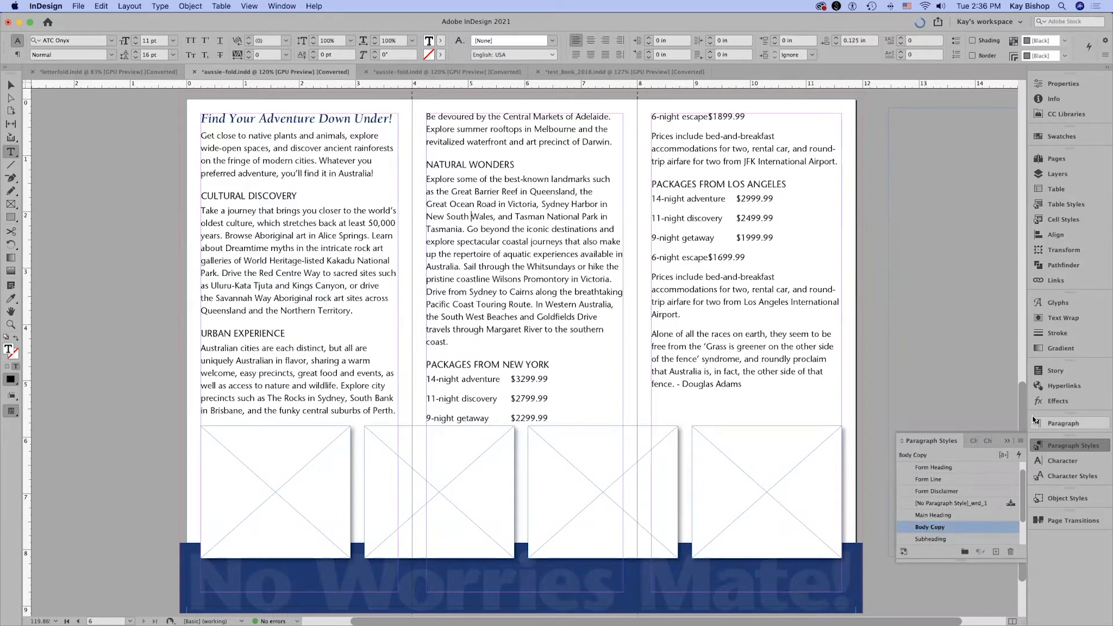
Clear the style overrides from the "Leave Your Worries Behind!" heading and the body paragraphs in the outside left panel.
left_click_drag(1022, 250, 1022, 163)
scroll(1019, 140, "up", 1)
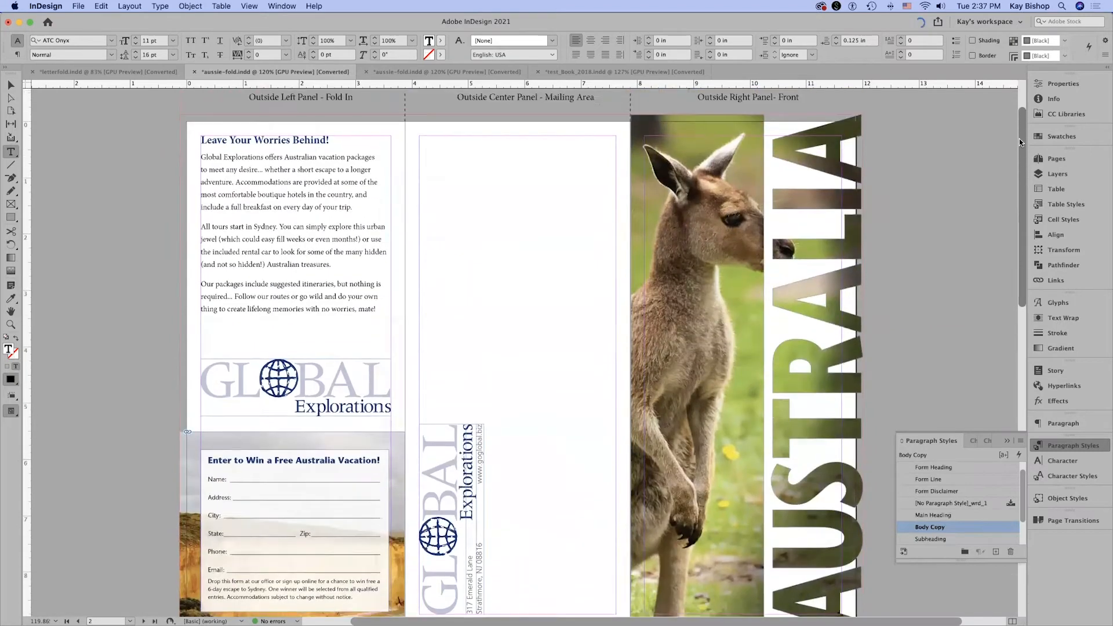
triple_click(274, 140)
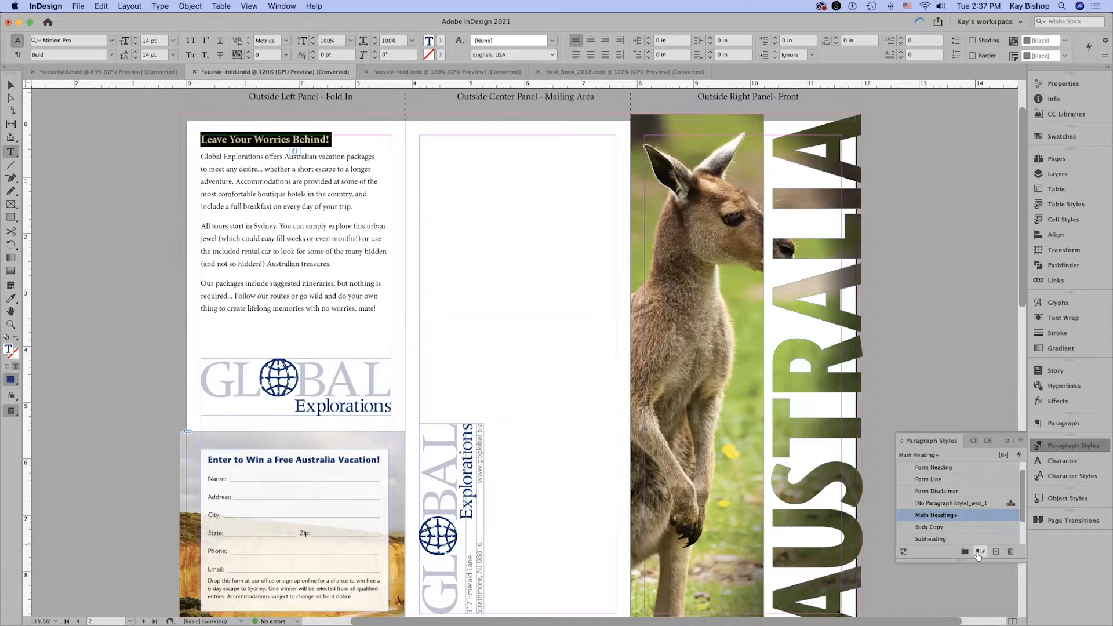
left_click(980, 554)
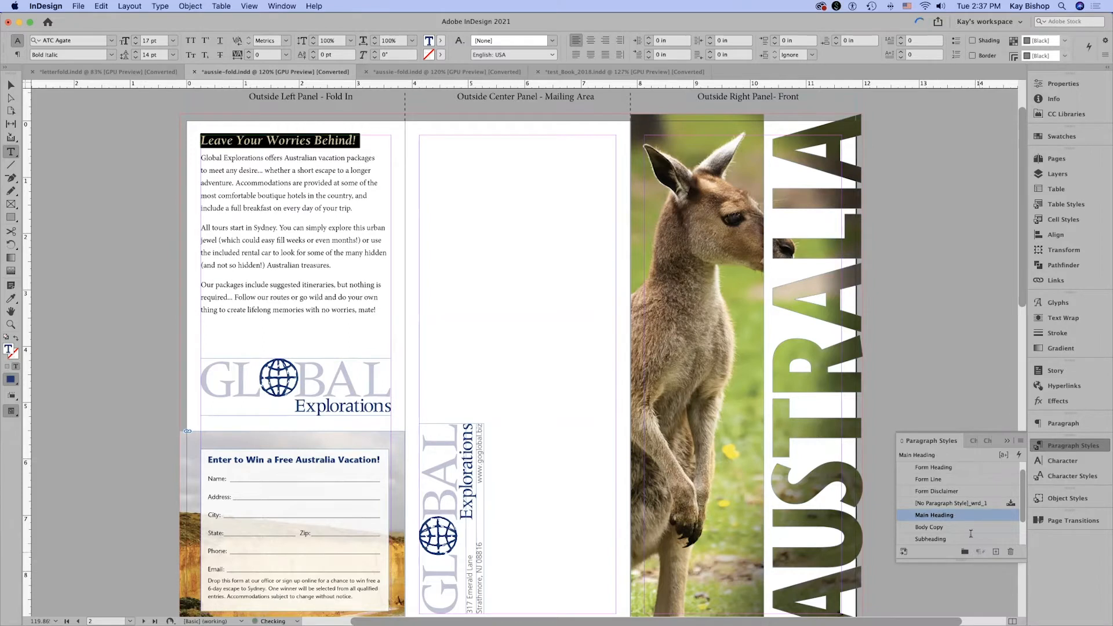
left_click_drag(202, 159, 403, 308)
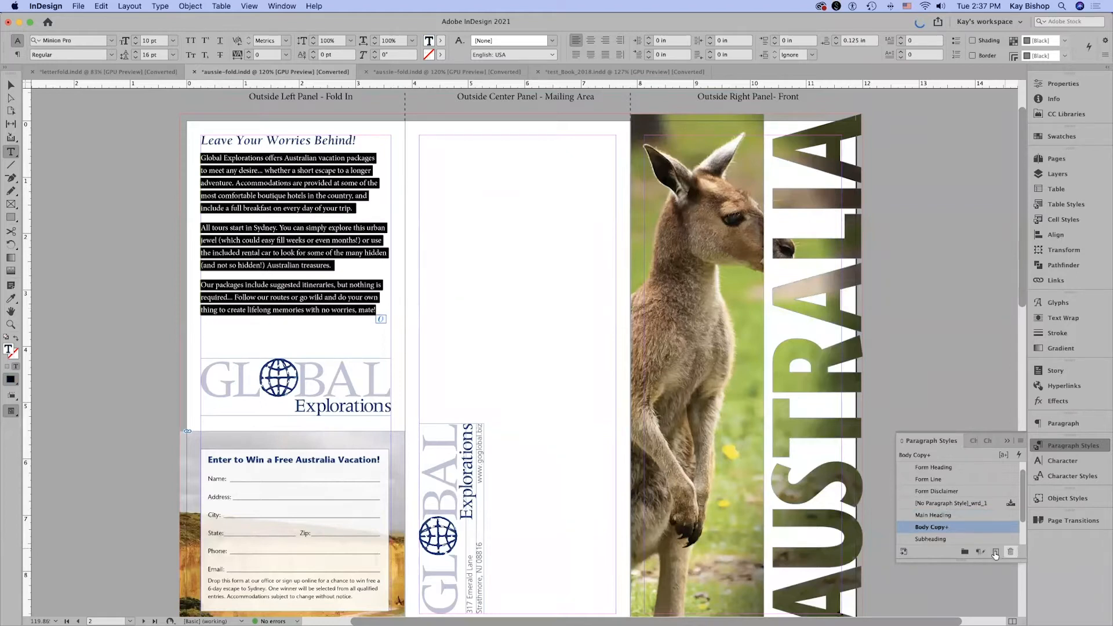
left_click(980, 553)
left_click(427, 235)
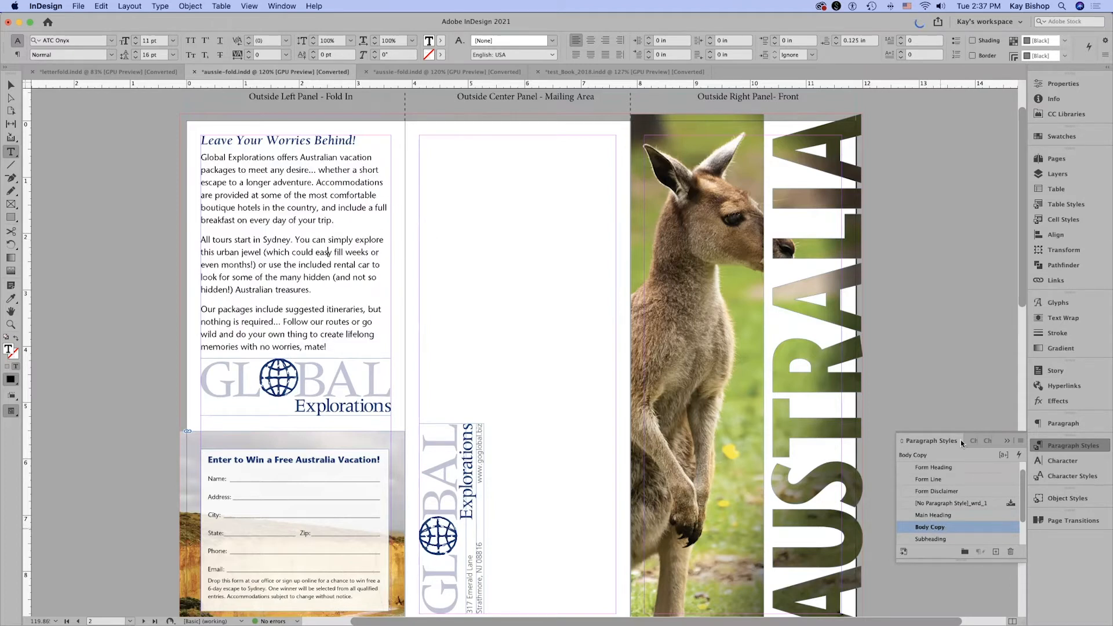
left_click(915, 207)
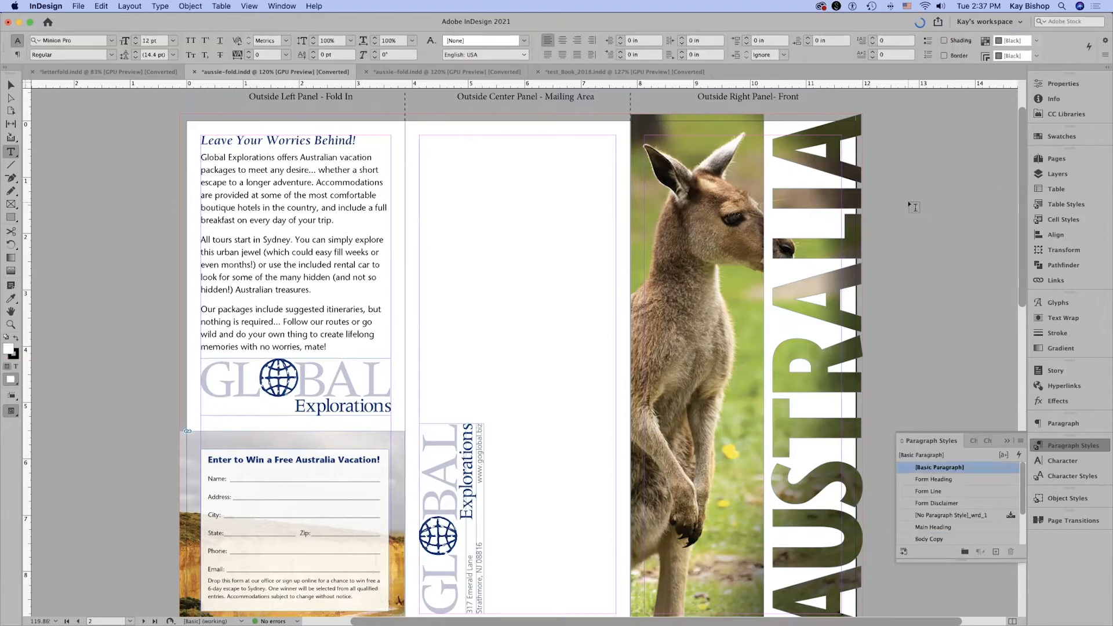
On the inside spread, choose aussie-map.psd from the Links folder for placing, with import options shown and replacement of the selected item off.
scroll(915, 207, "down", 1)
scroll(915, 207, "left", 1)
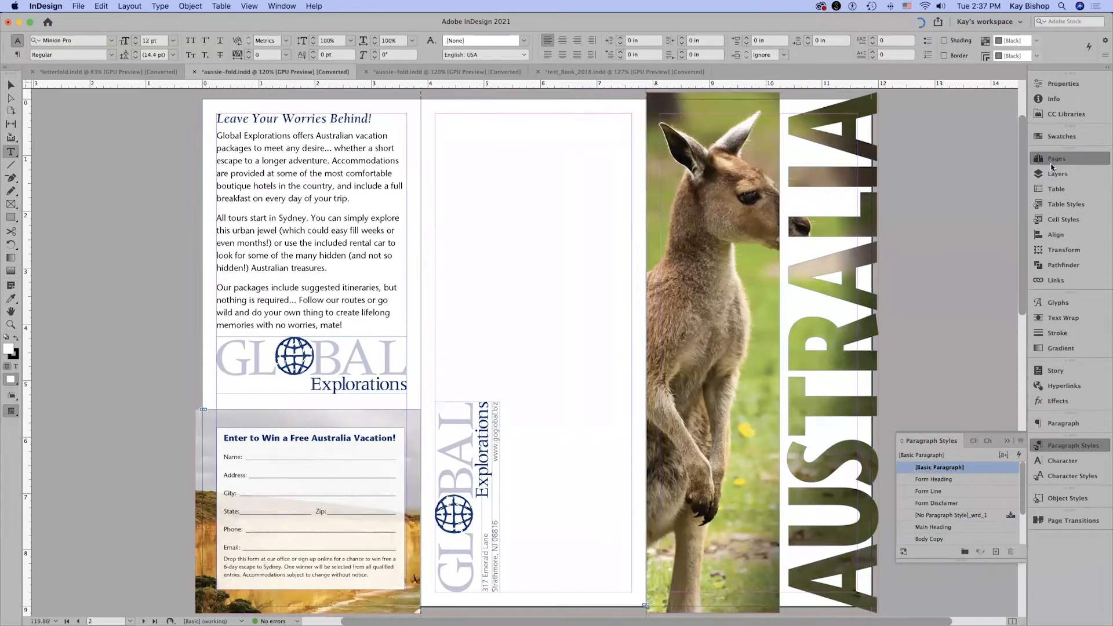
left_click(1052, 165)
double_click(979, 333)
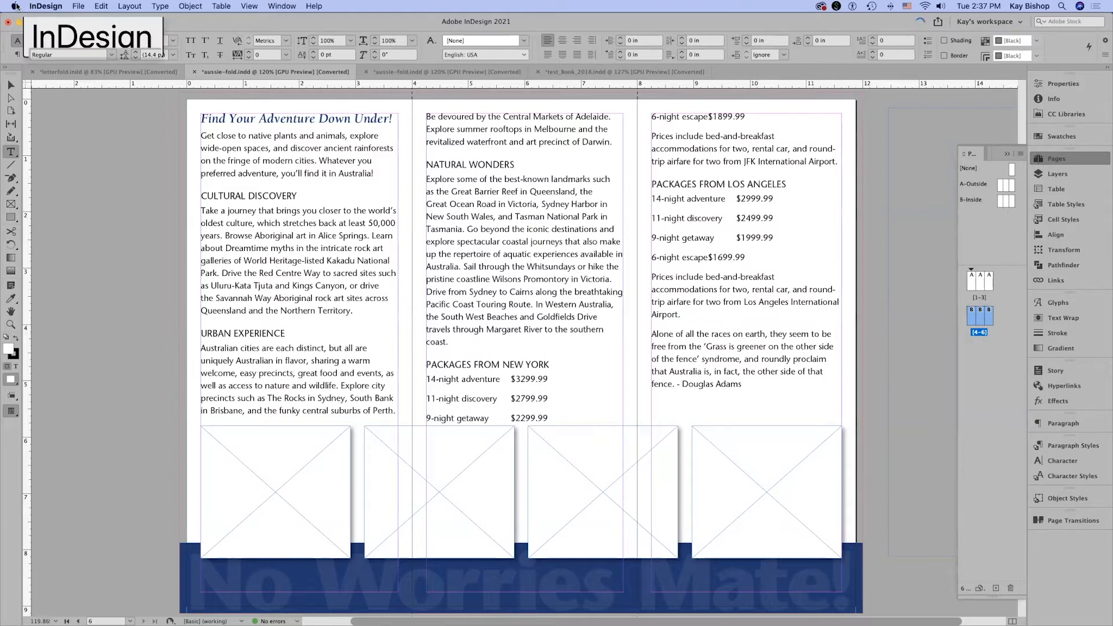
left_click(78, 7)
left_click(164, 146)
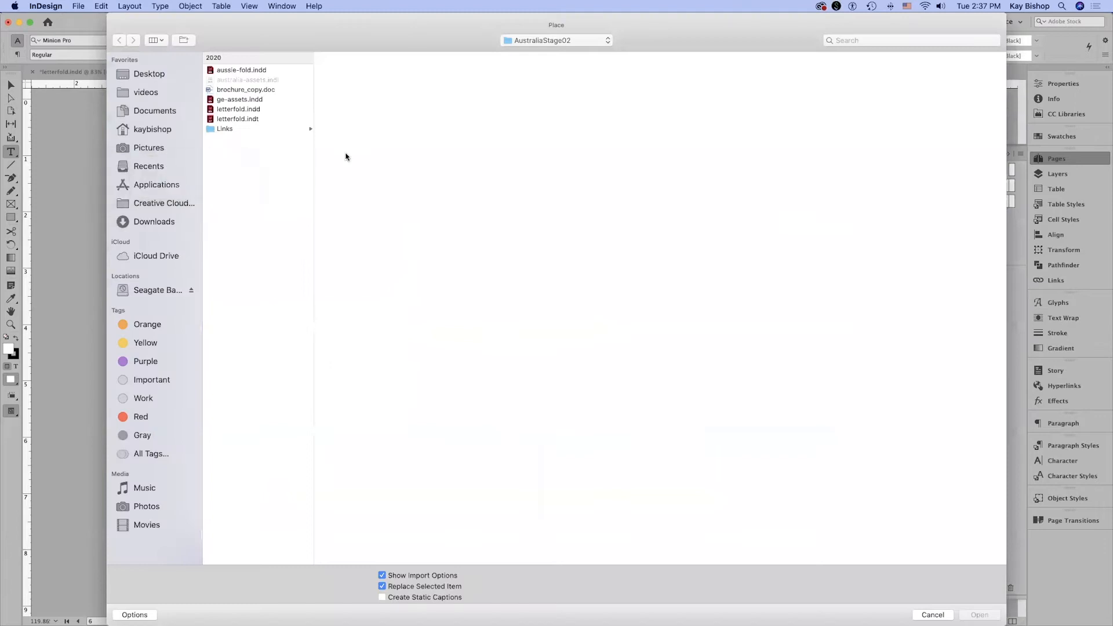
left_click(250, 131)
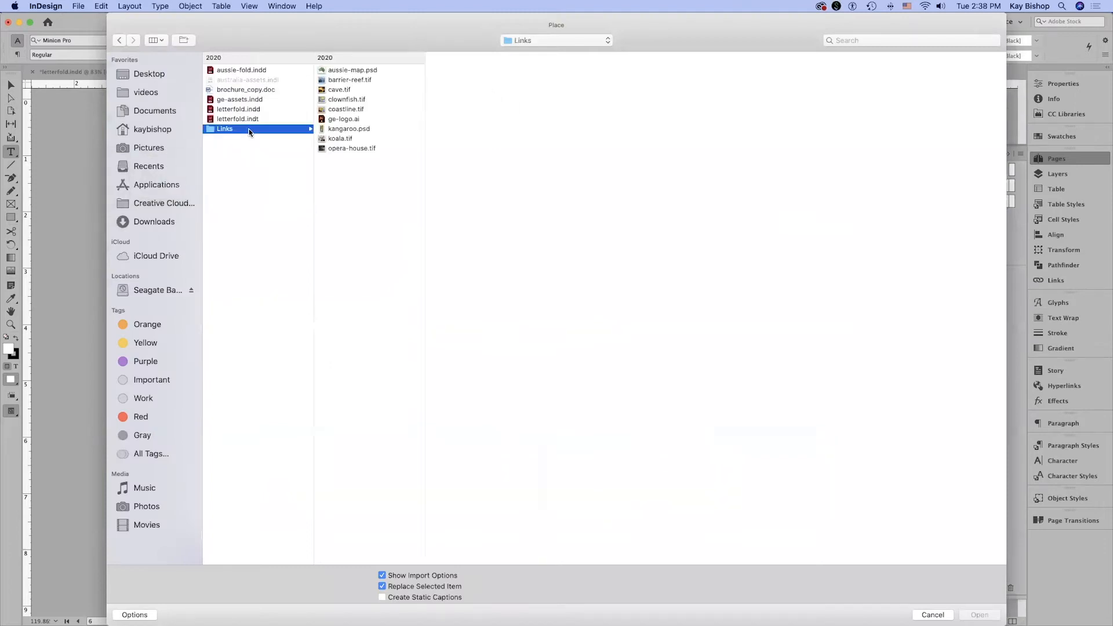
left_click(327, 70)
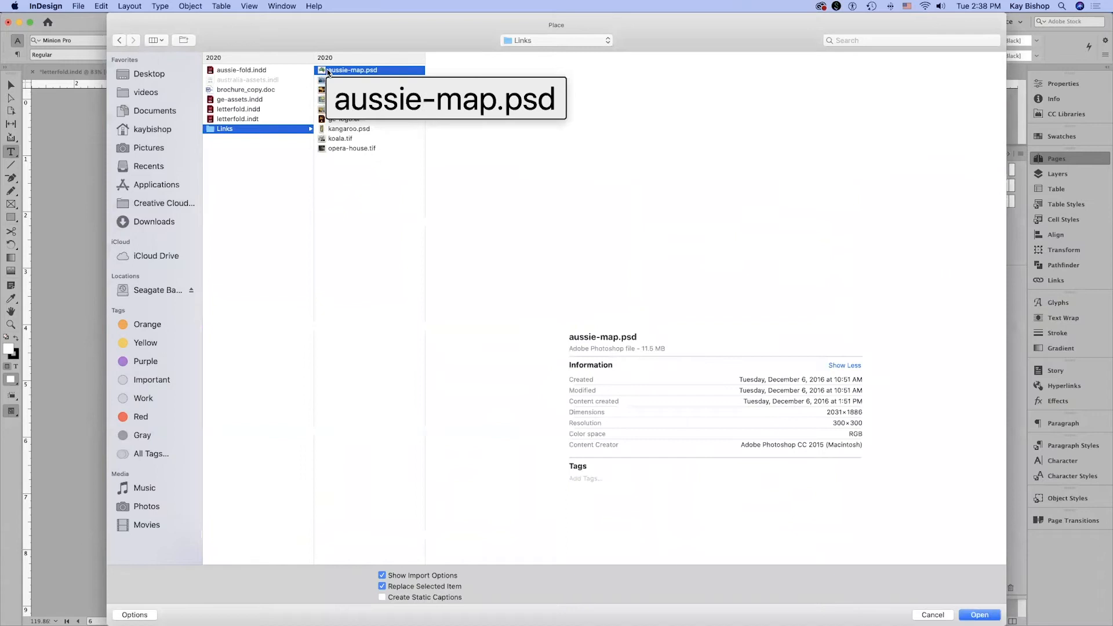
left_click(392, 586)
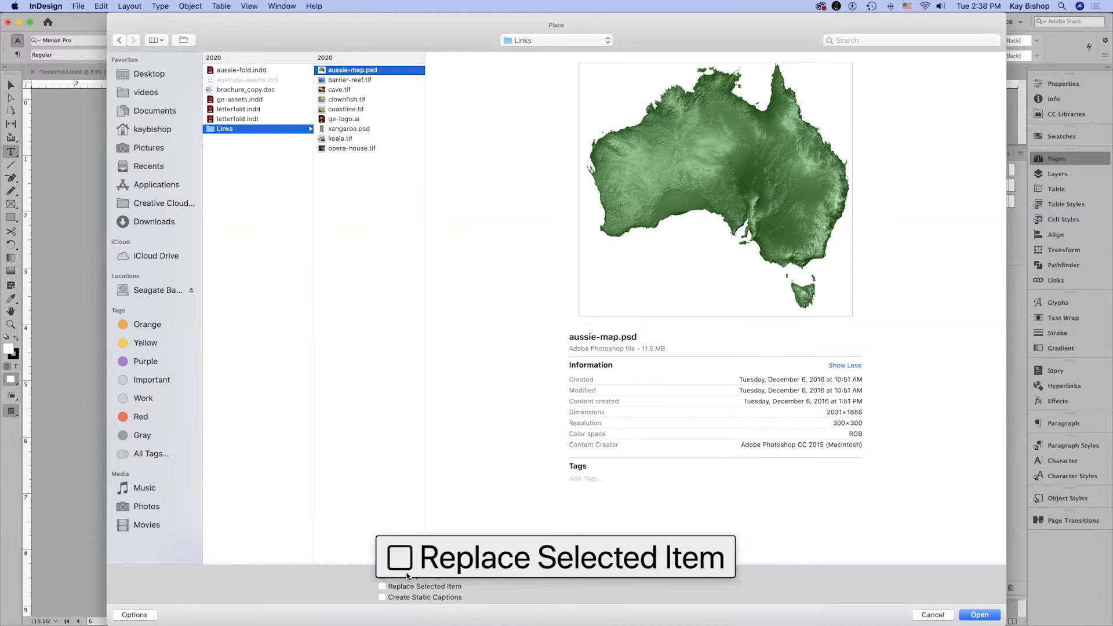
left_click(980, 615)
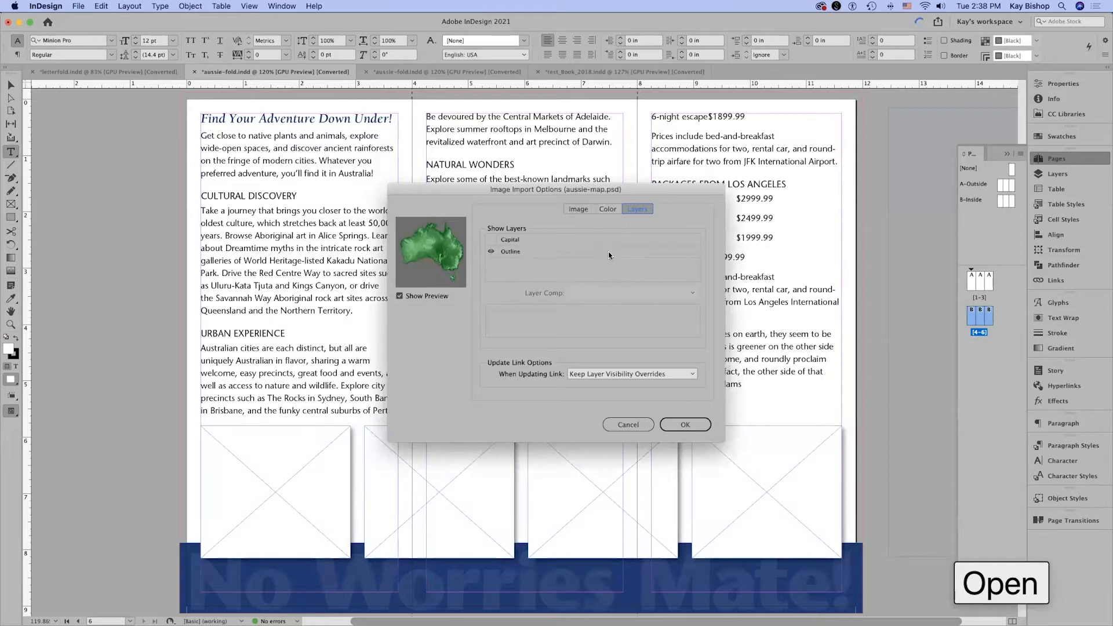
Review the map's image and layer import options, keeping the Transparency alpha channel and Outline layer, and place it over the inside right panel.
left_click(579, 210)
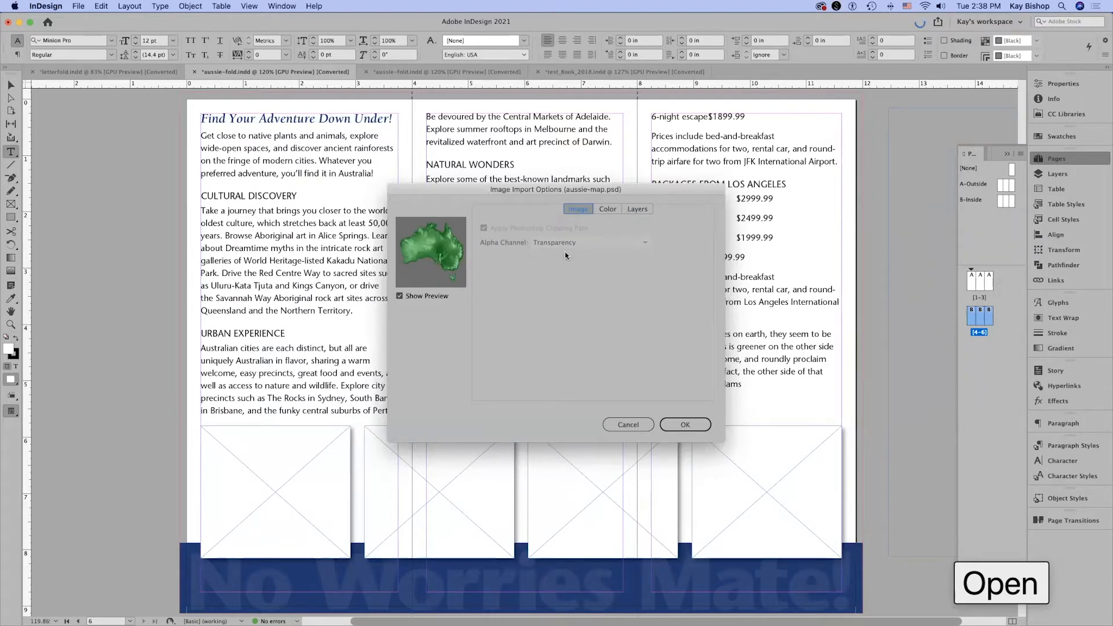
left_click(632, 208)
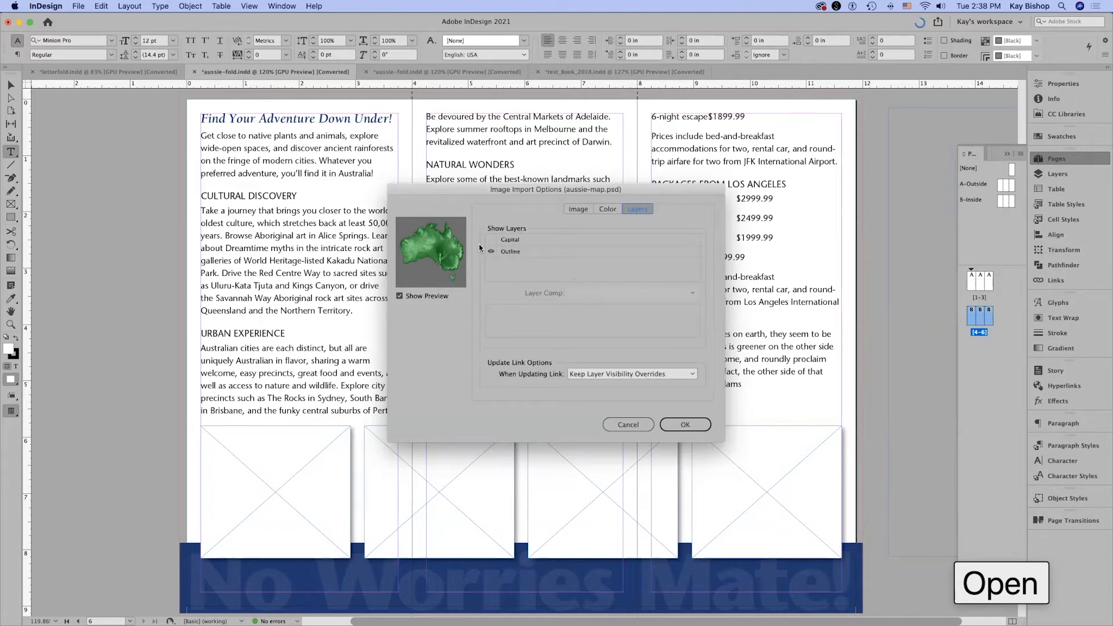
left_click(690, 425)
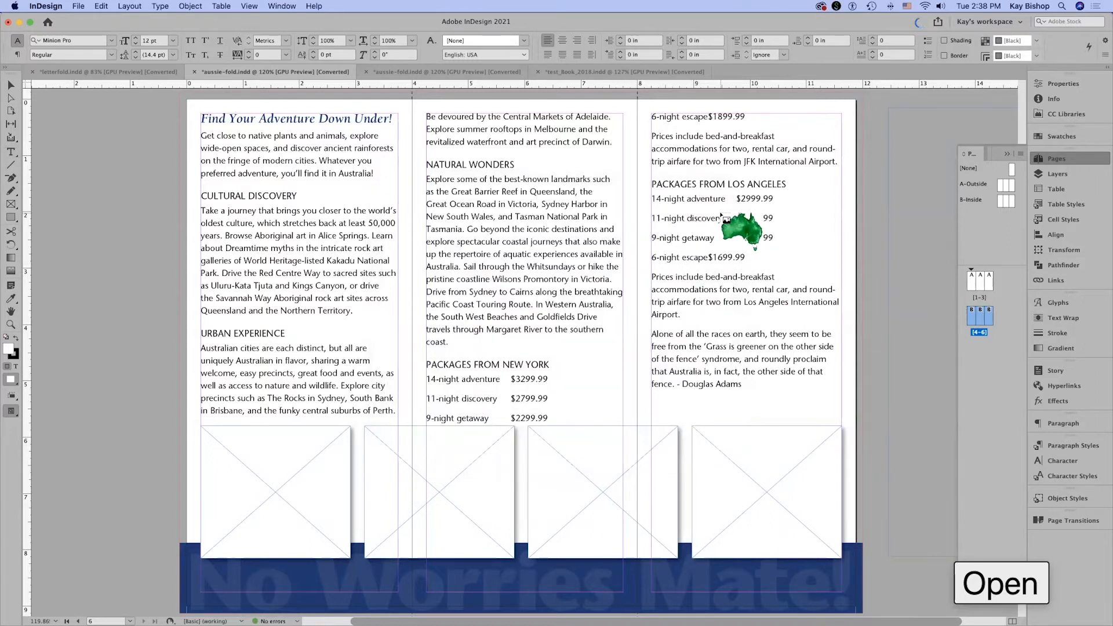
left_click(703, 213)
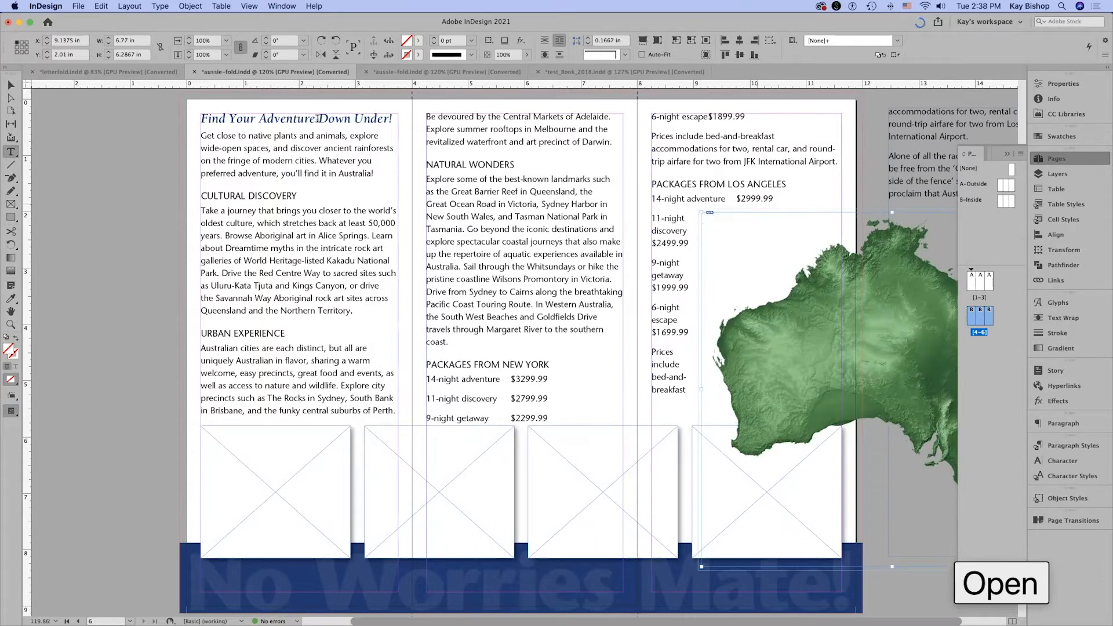
Position the Australia map at X 5.8 in and Y 1.7 in on the inside spread.
key("v")
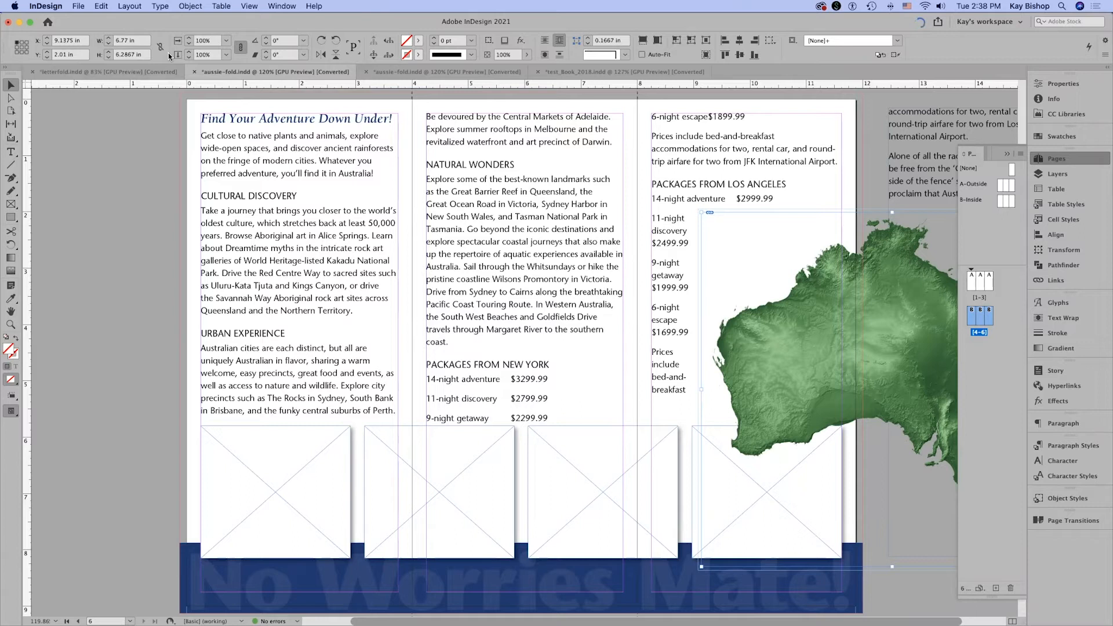
key("F7")
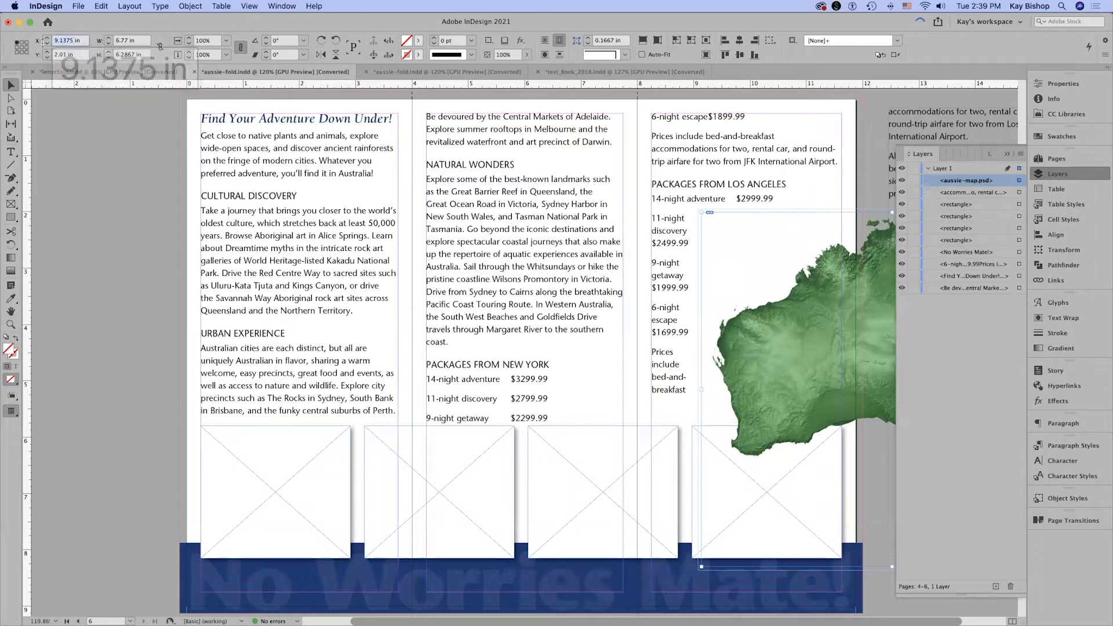
double_click(72, 41)
type("5.8")
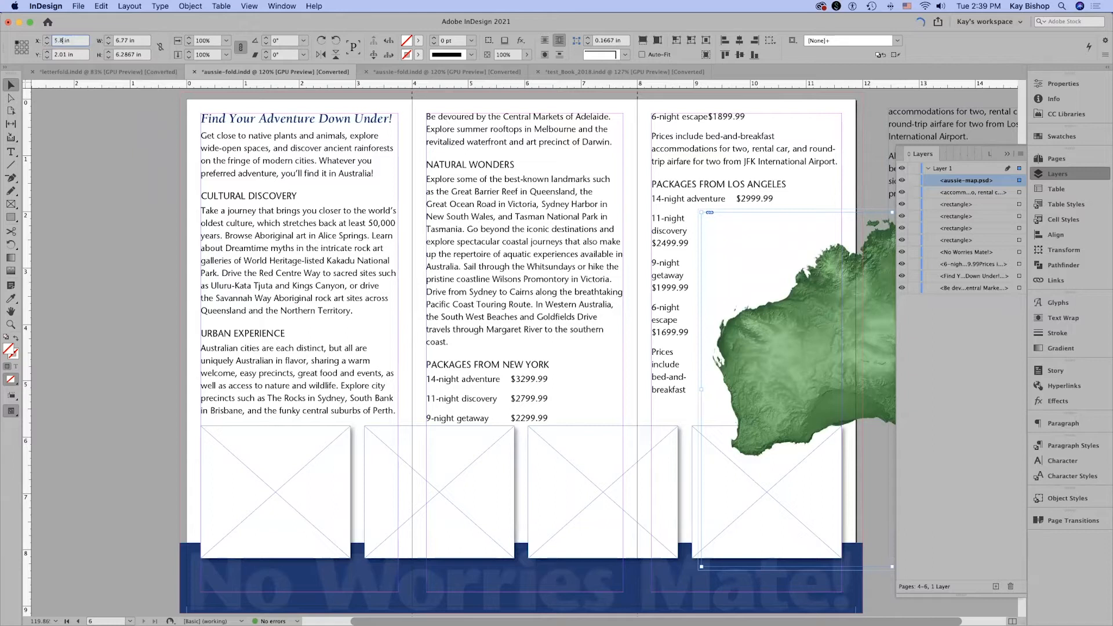
key("Tab")
type("1.7")
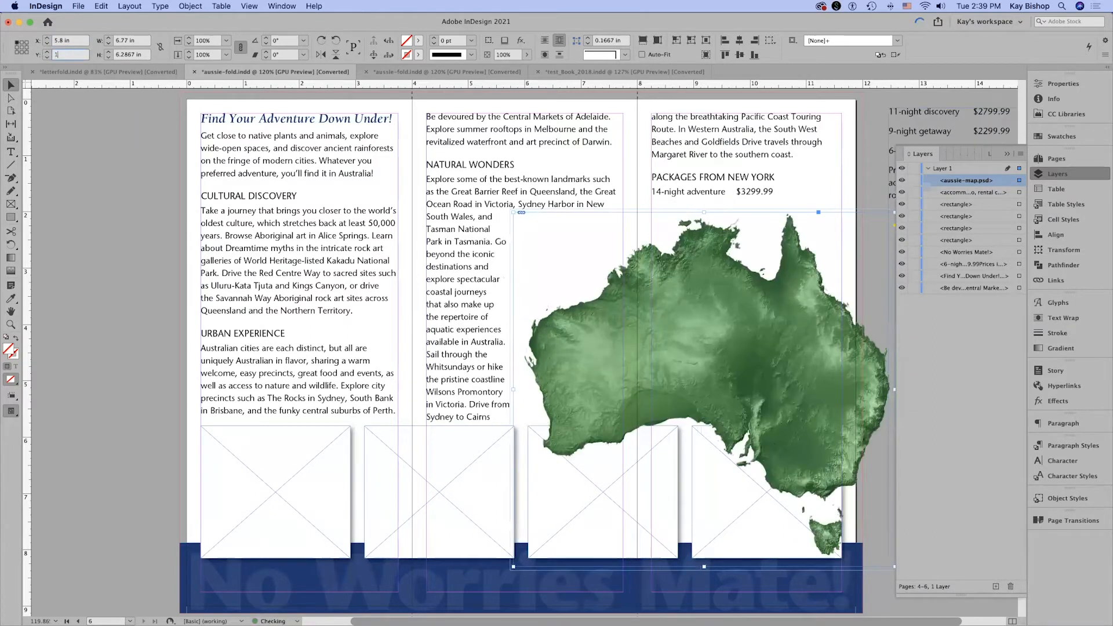
key("Return")
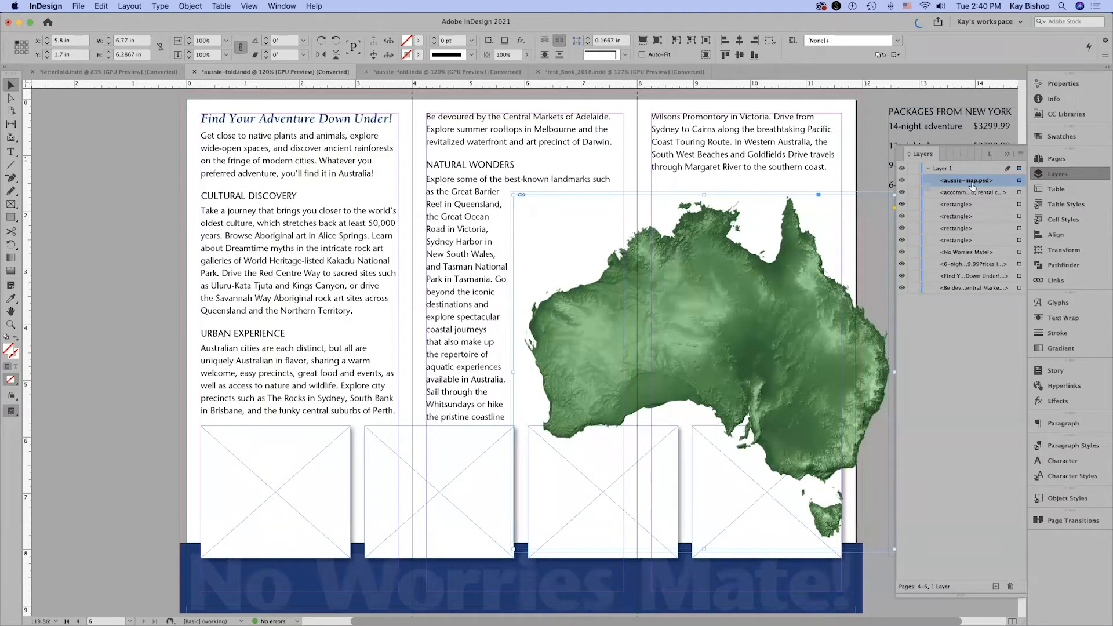
Wrap the text around the map's object shape using the Alpha Channel contour type with a 0.125 in offset.
left_click(1067, 319)
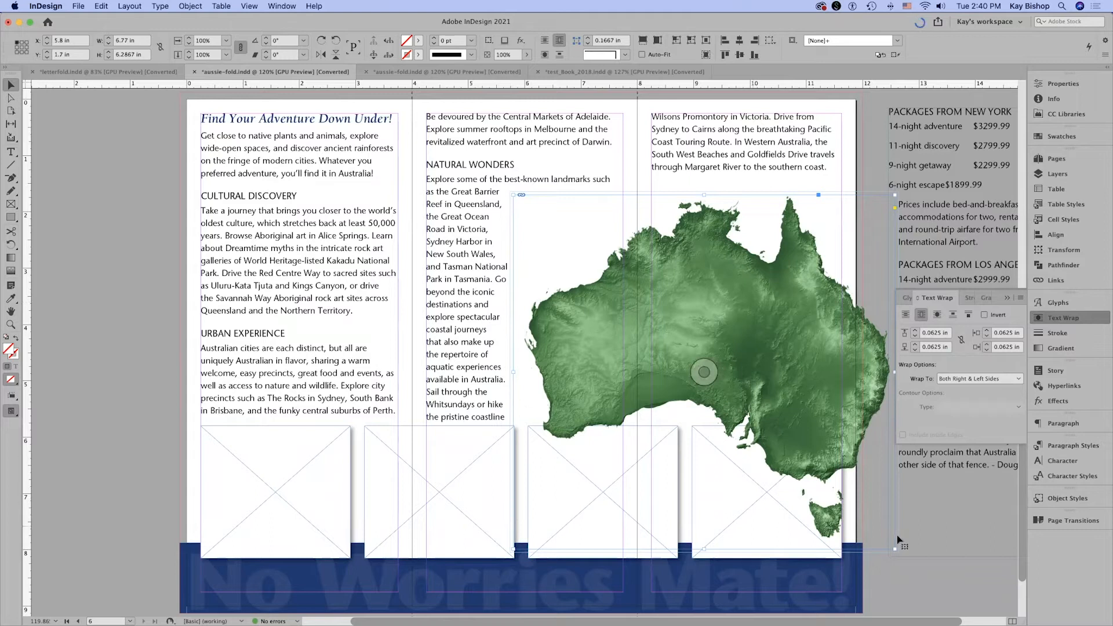
left_click(938, 317)
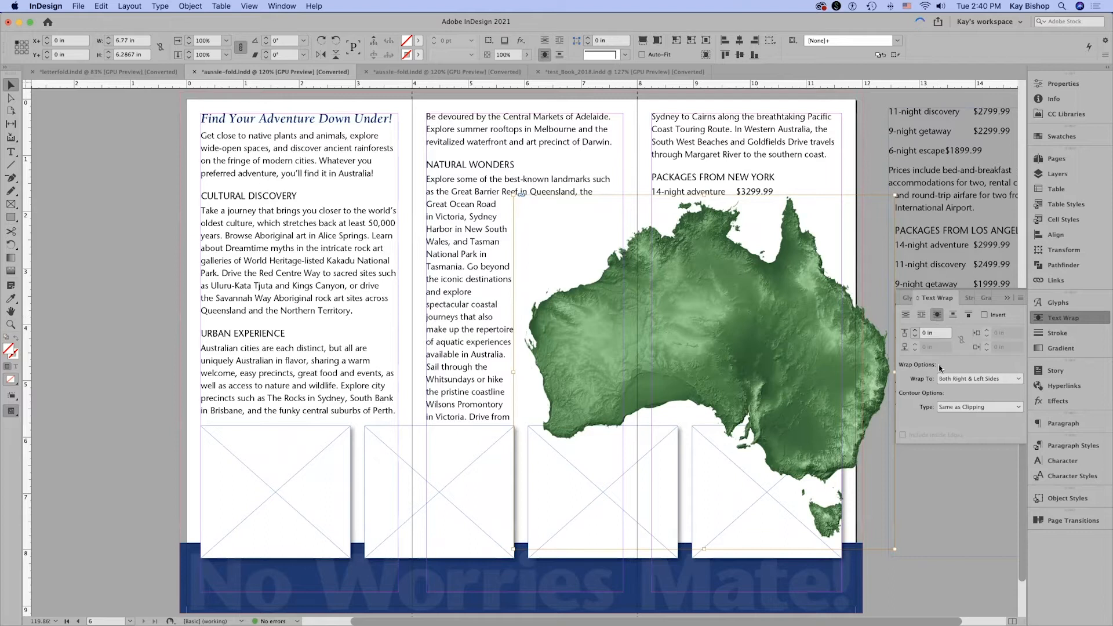
left_click(983, 379)
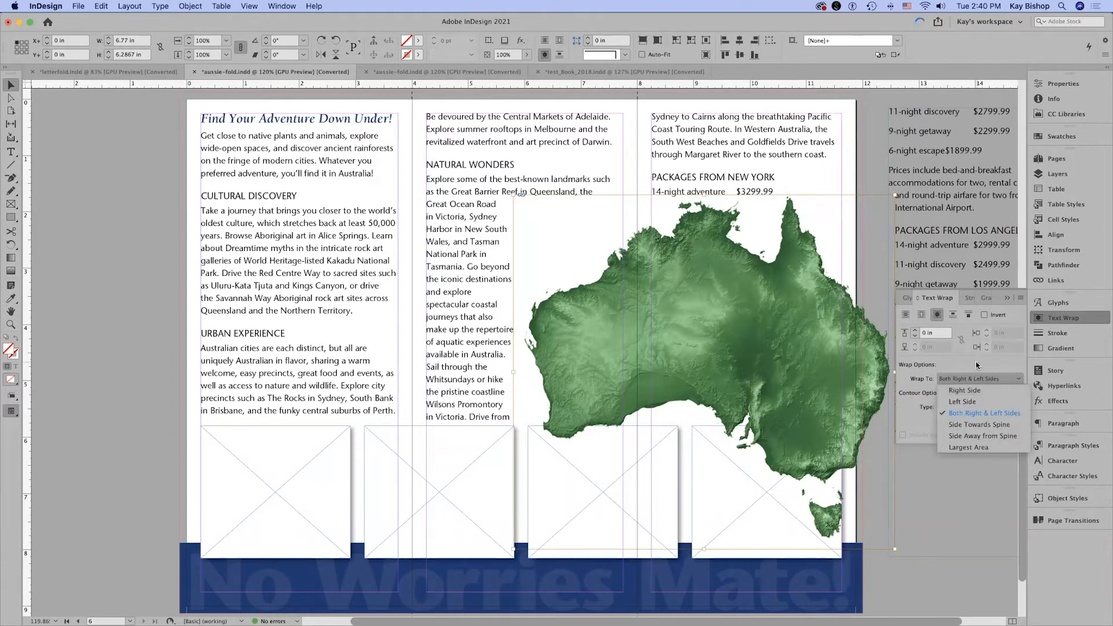
left_click(923, 382)
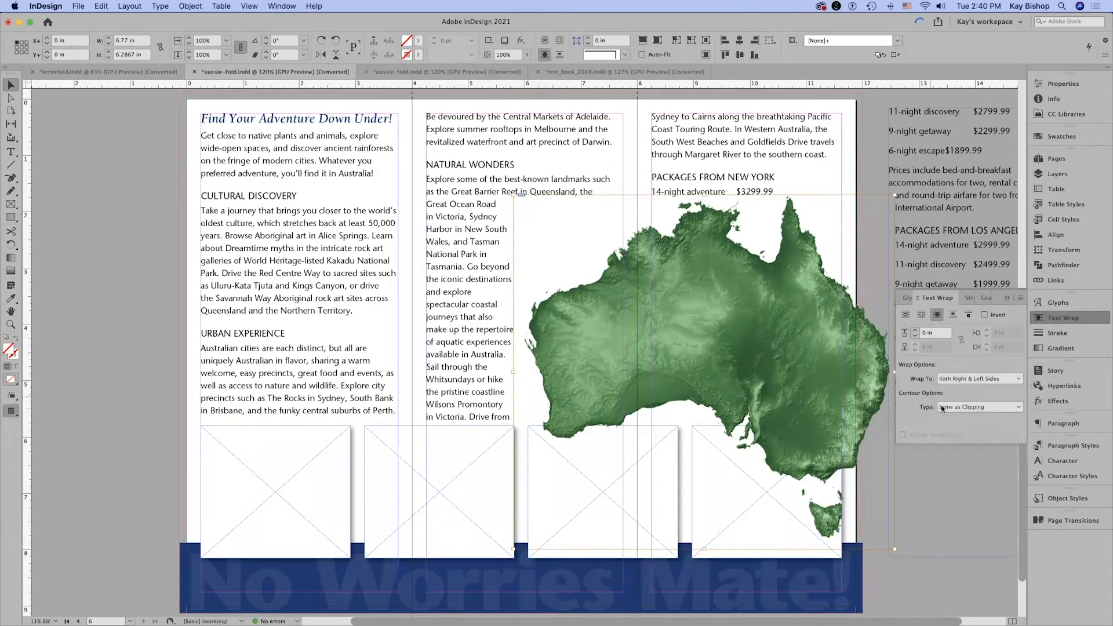
left_click(949, 408)
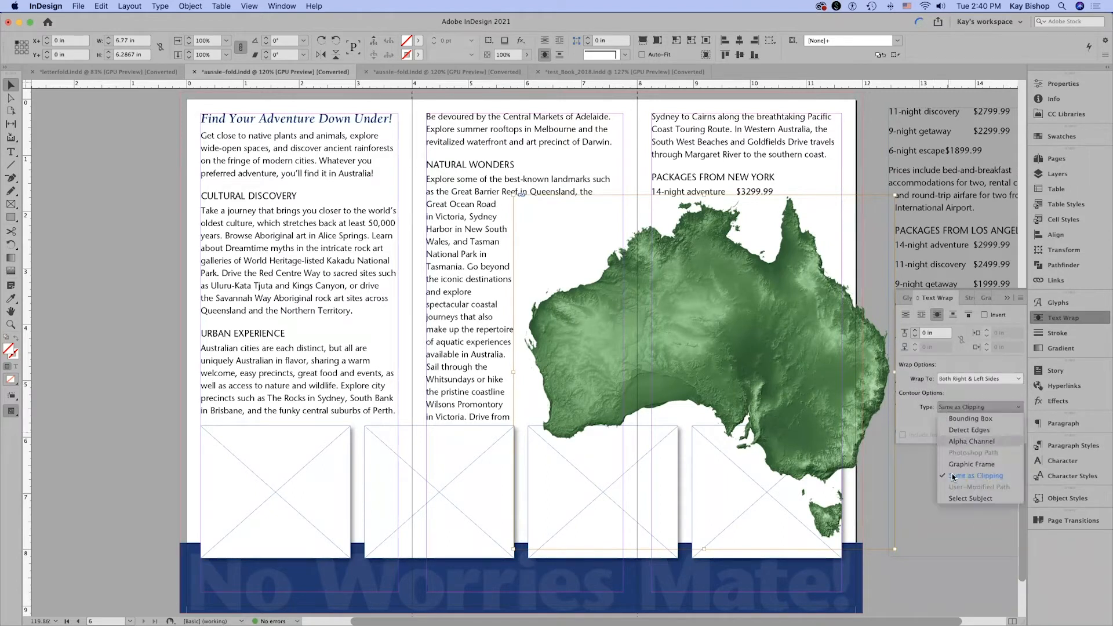
left_click(965, 443)
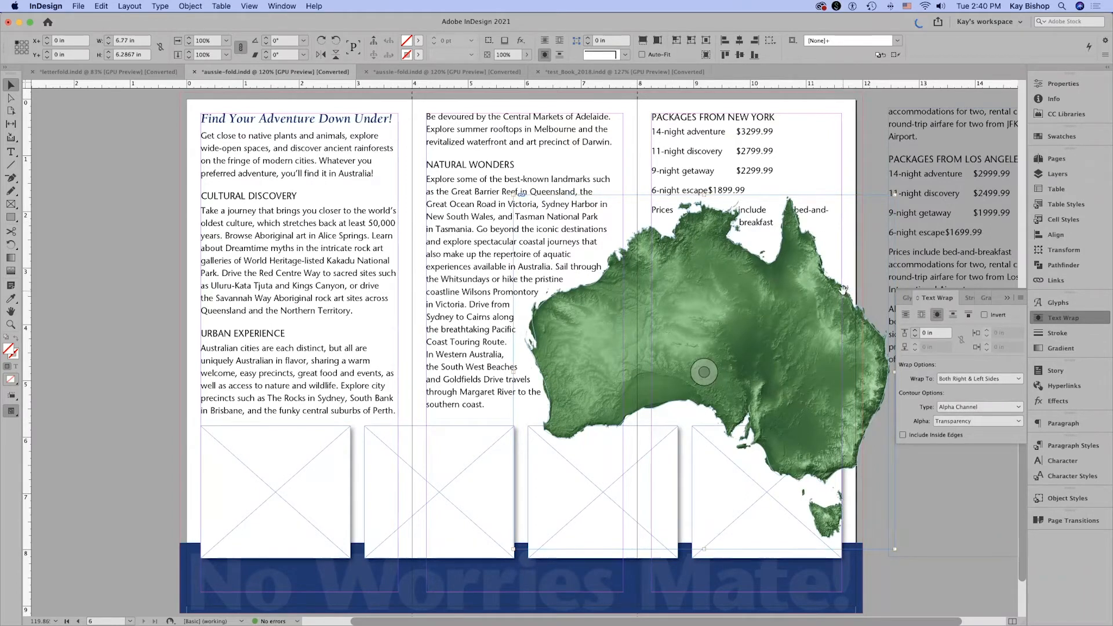
left_click(914, 330)
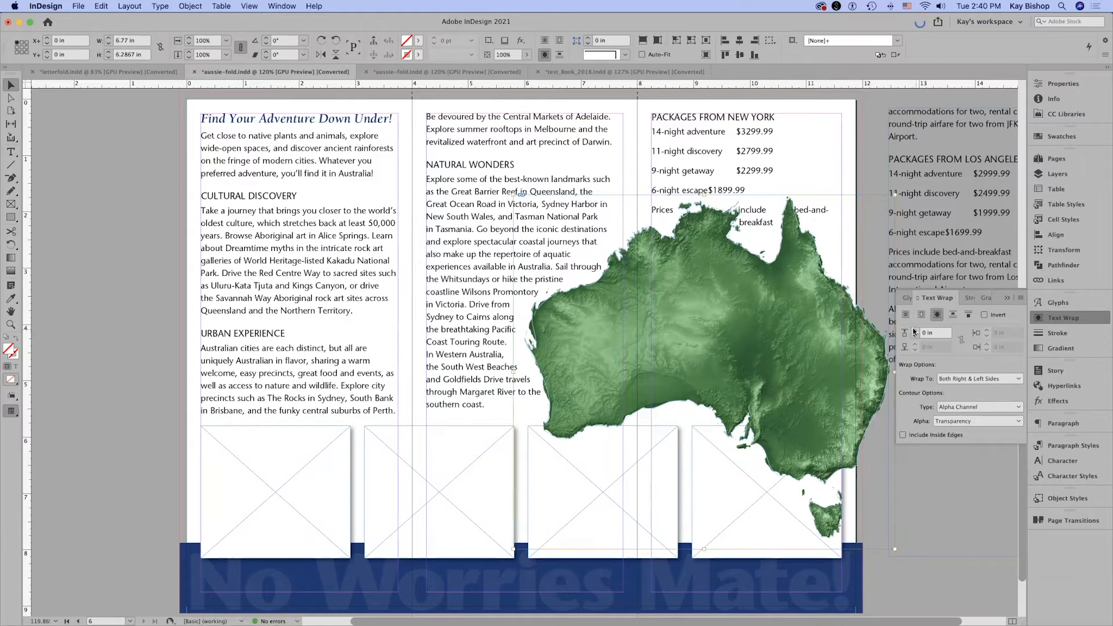
left_click(913, 329)
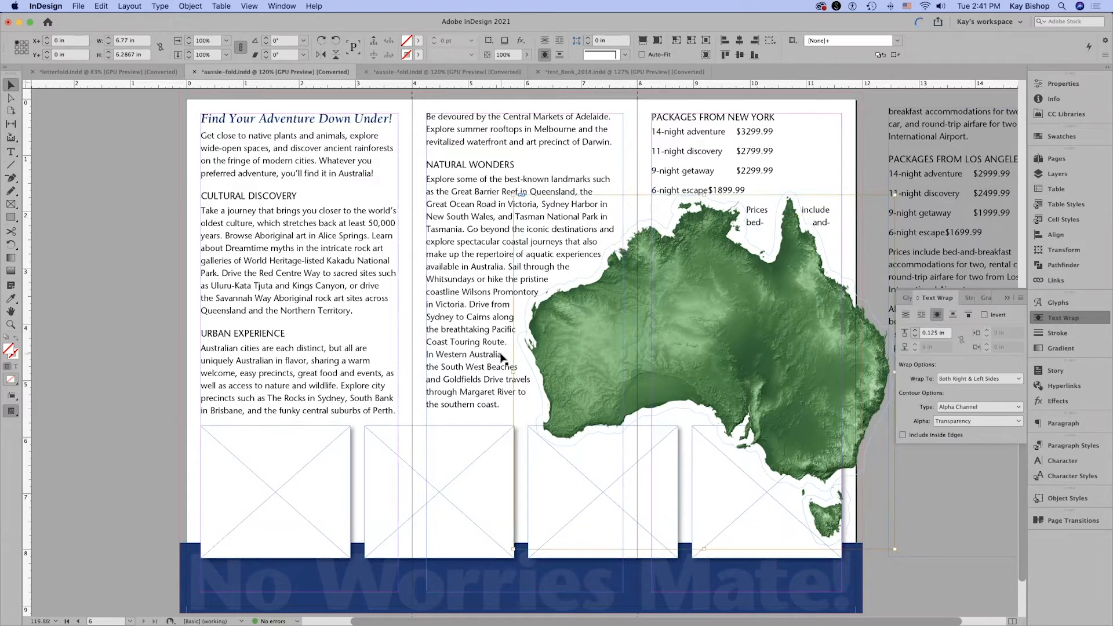
Set the Australia map image's opacity to 50%.
left_click(1055, 86)
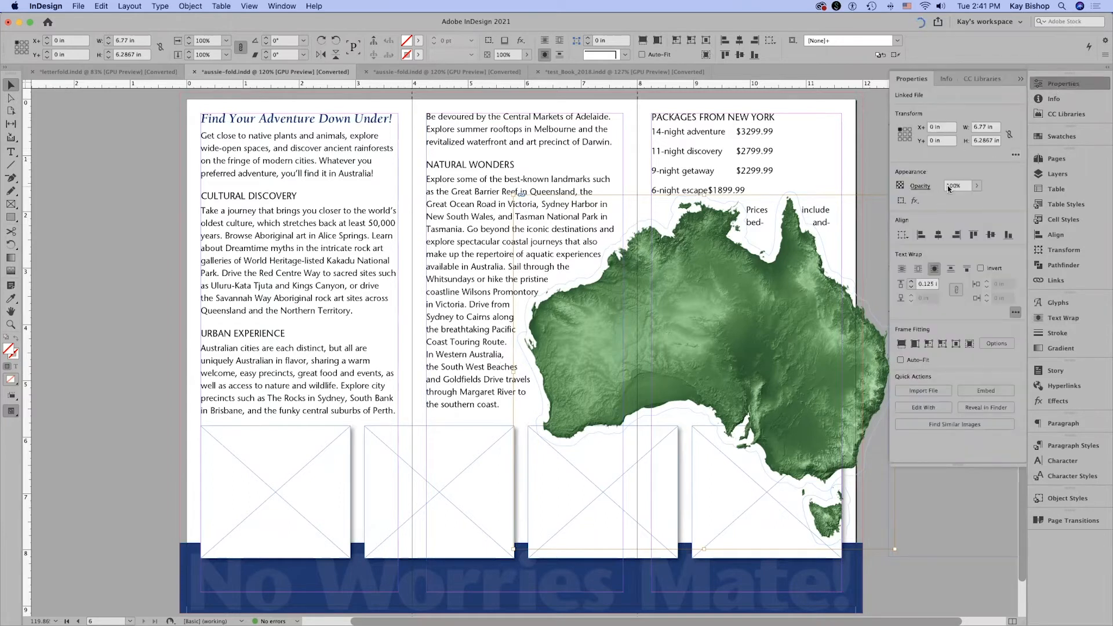
left_click(954, 187)
type("50")
key("Return")
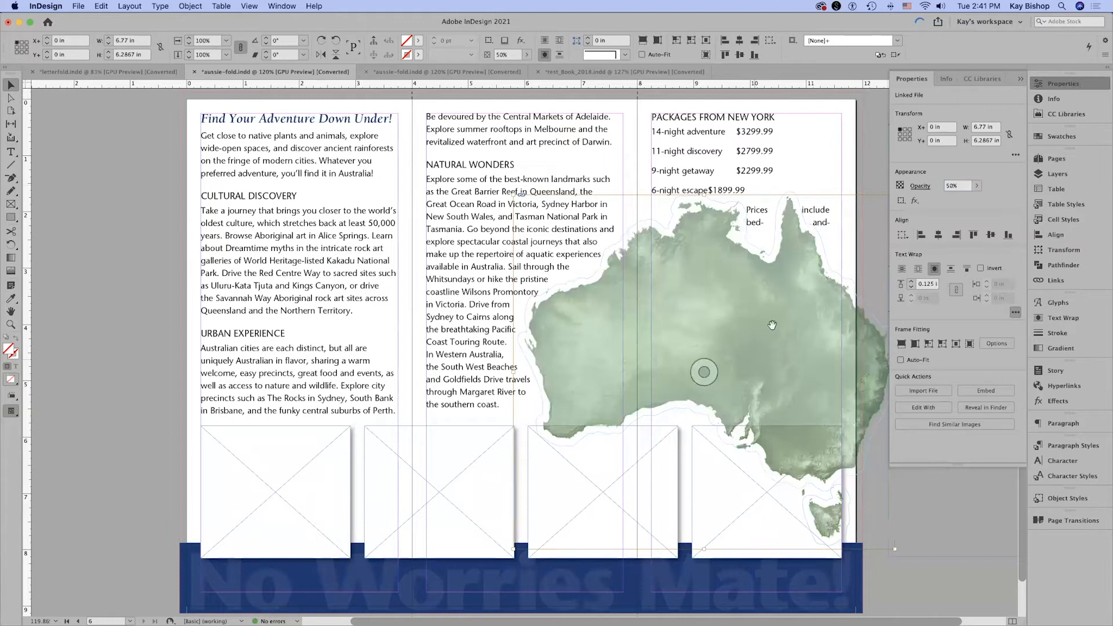
left_click(913, 82)
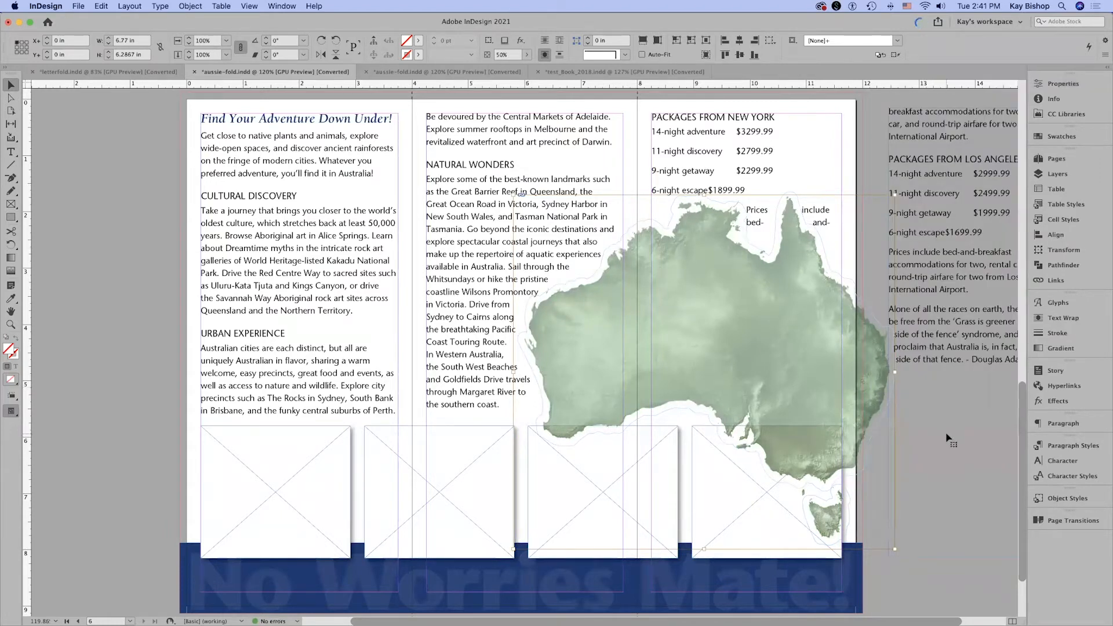
Move the pasteboard text frame away from the map to about X 12.94 in and Y 0.1 in.
left_click(936, 188)
left_click_drag(915, 165, 913, 166)
key("super+minus")
key("super+minus")
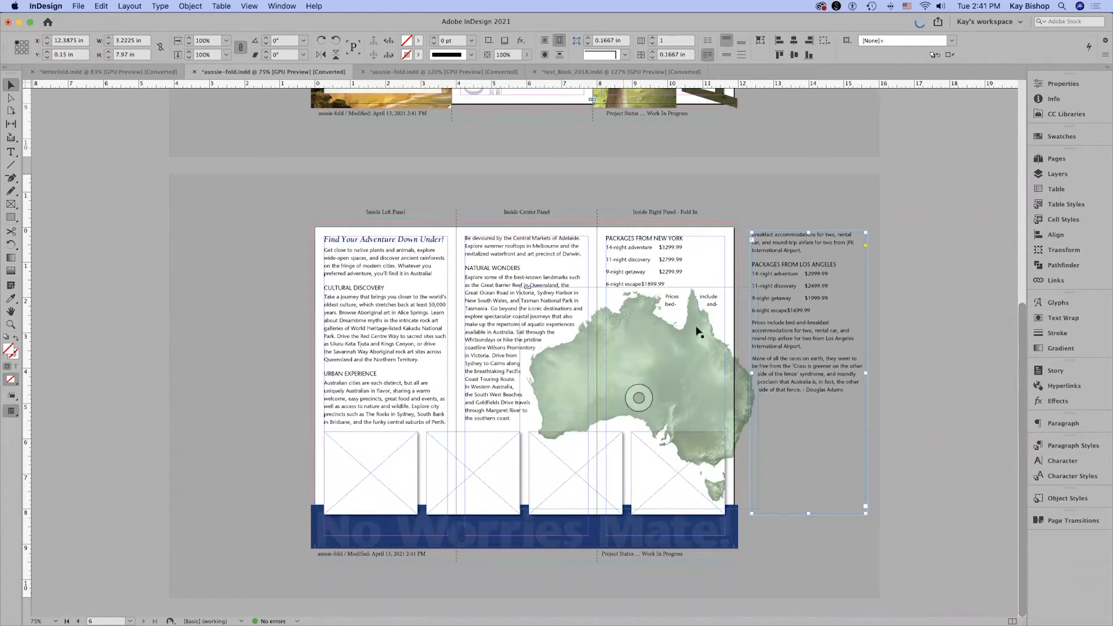
left_click_drag(810, 273, 829, 273)
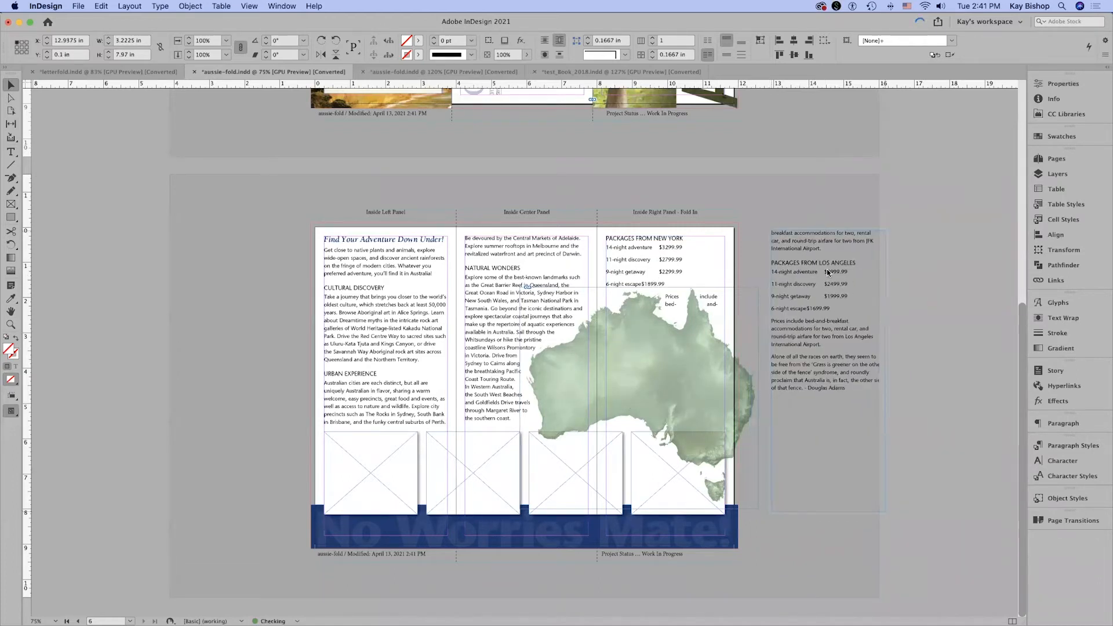
left_click(755, 230)
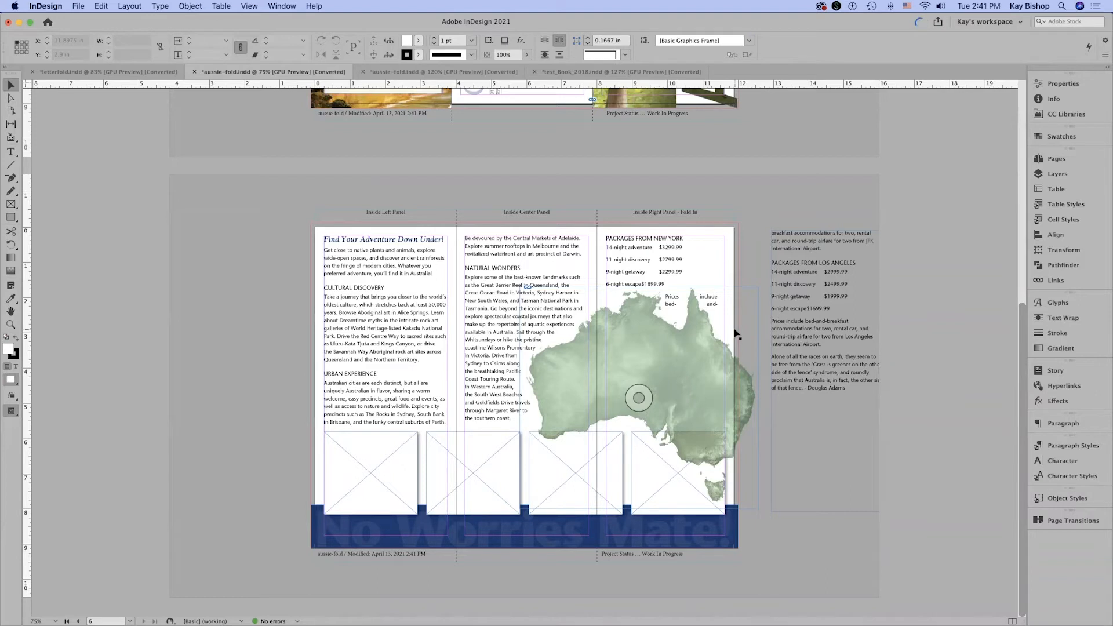
Move aussie-map.psd in the stacking order beneath the four empty picture frames, directly above the No Worries Mate! object, and deselect it.
left_click(1056, 176)
key("super+0")
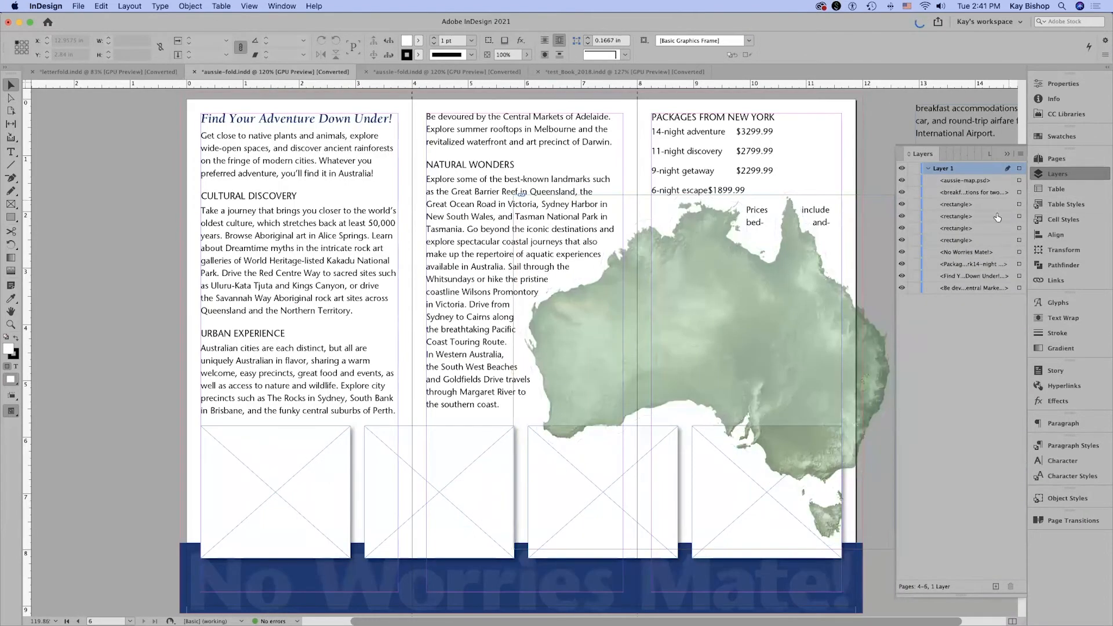
left_click(966, 181)
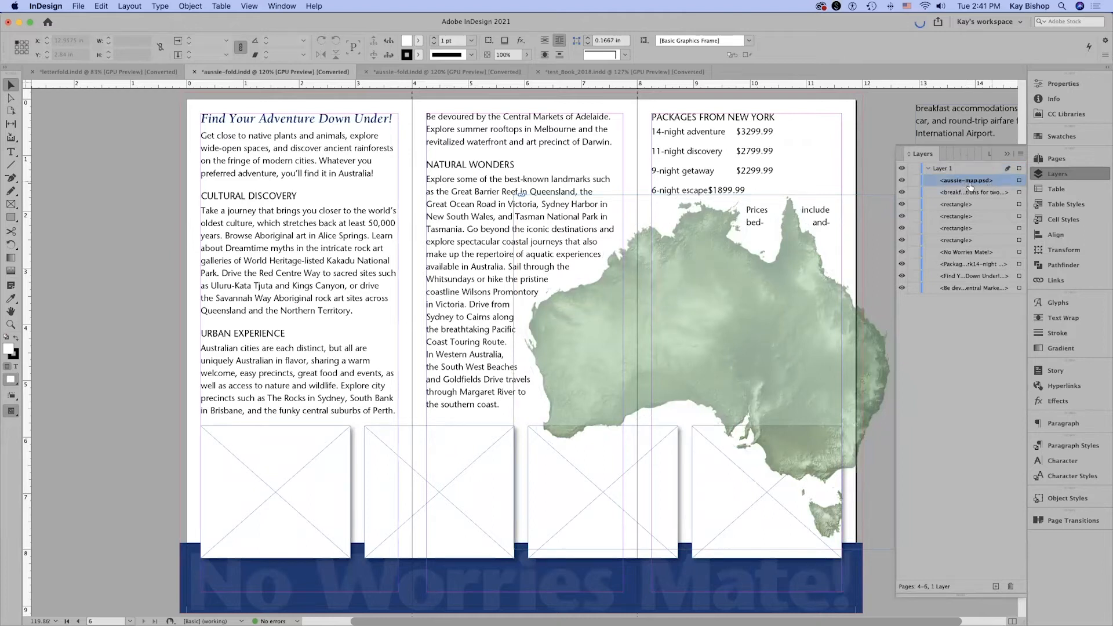
left_click(1019, 182)
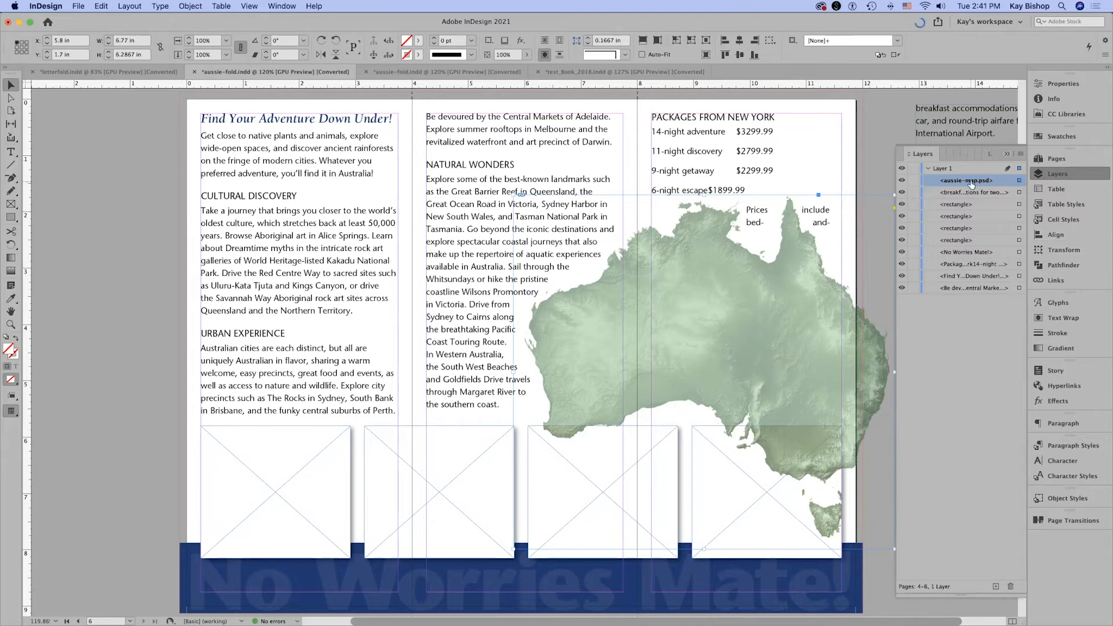
left_click_drag(972, 183, 972, 250)
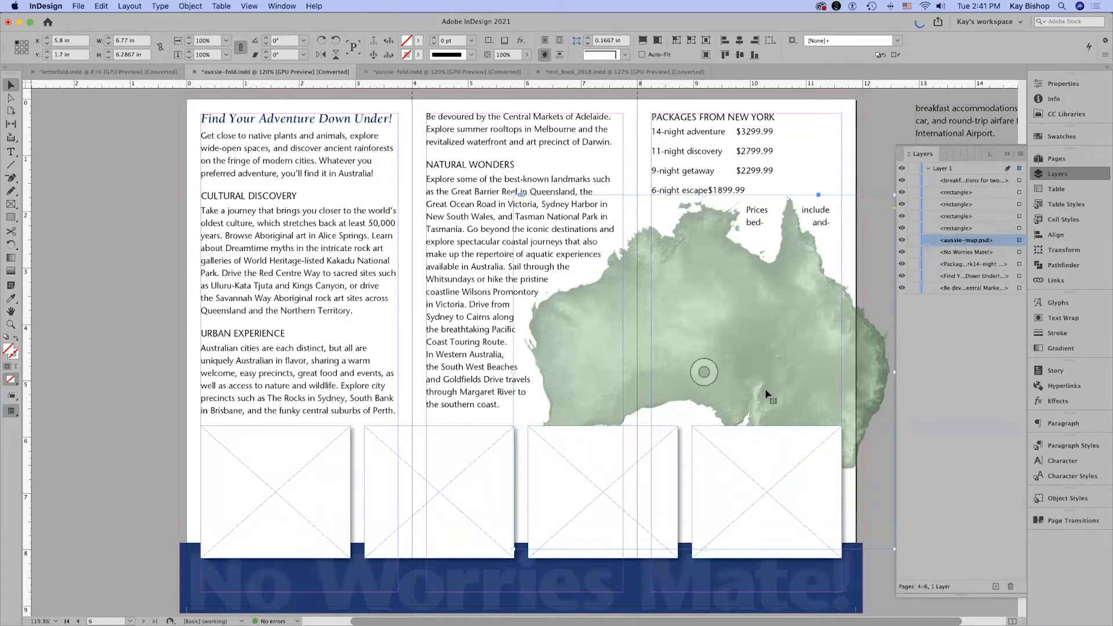
left_click(924, 155)
left_click(914, 428)
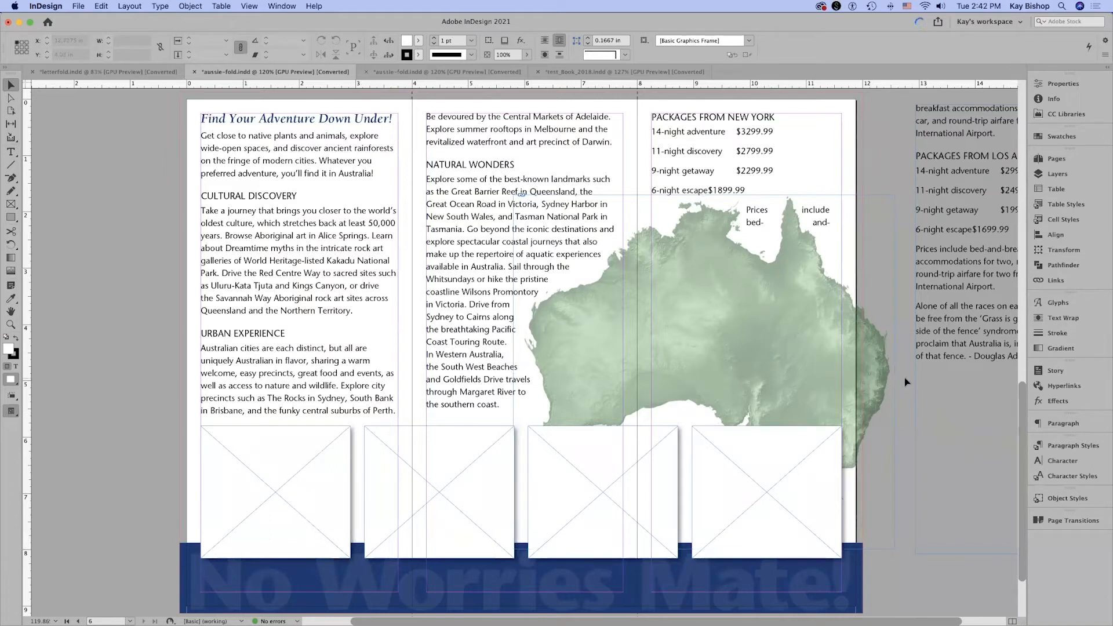
Cut the "Alone of all the races on earth" quote from the pasteboard text frame and shorten that frame to end below its remaining text.
key("h")
left_click_drag(689, 378, 620, 373)
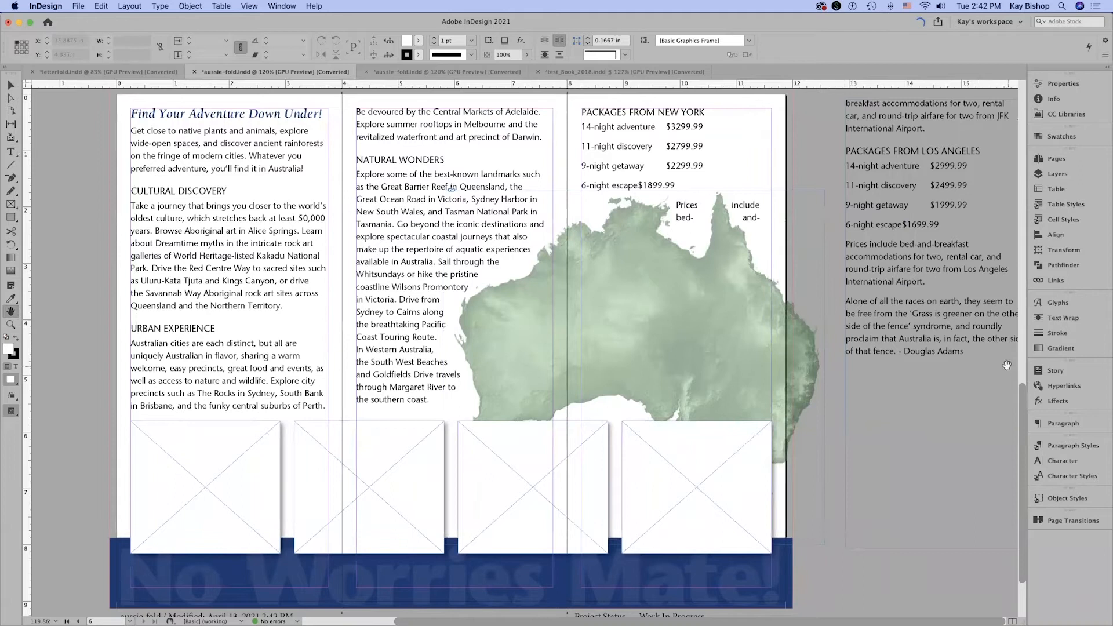
key("t")
left_click(845, 301)
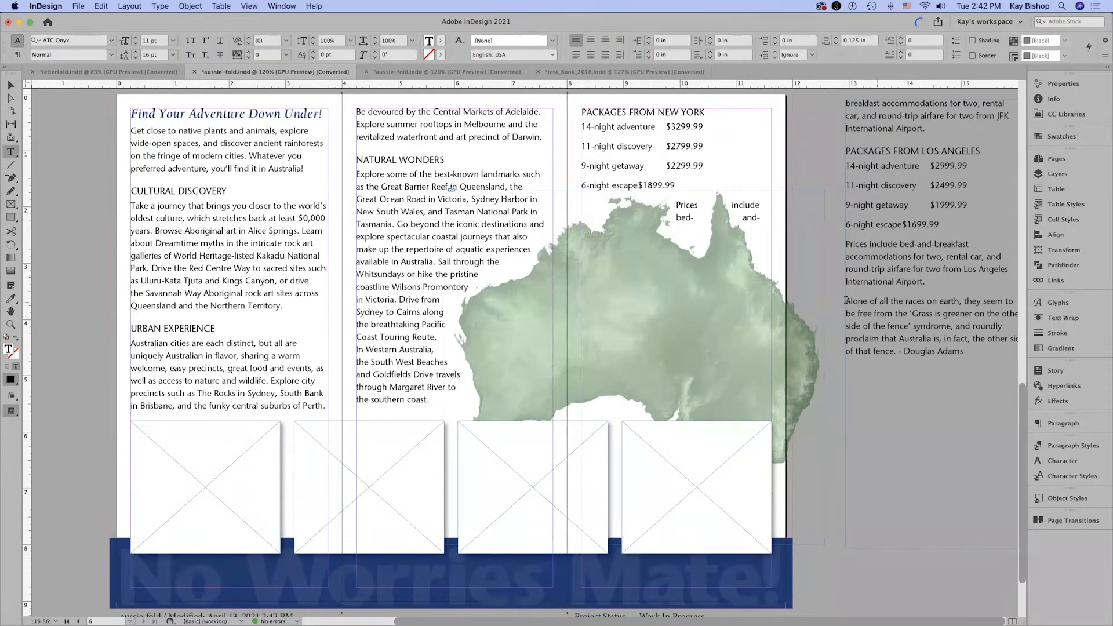
left_click_drag(870, 304, 948, 346)
key("cmd+c")
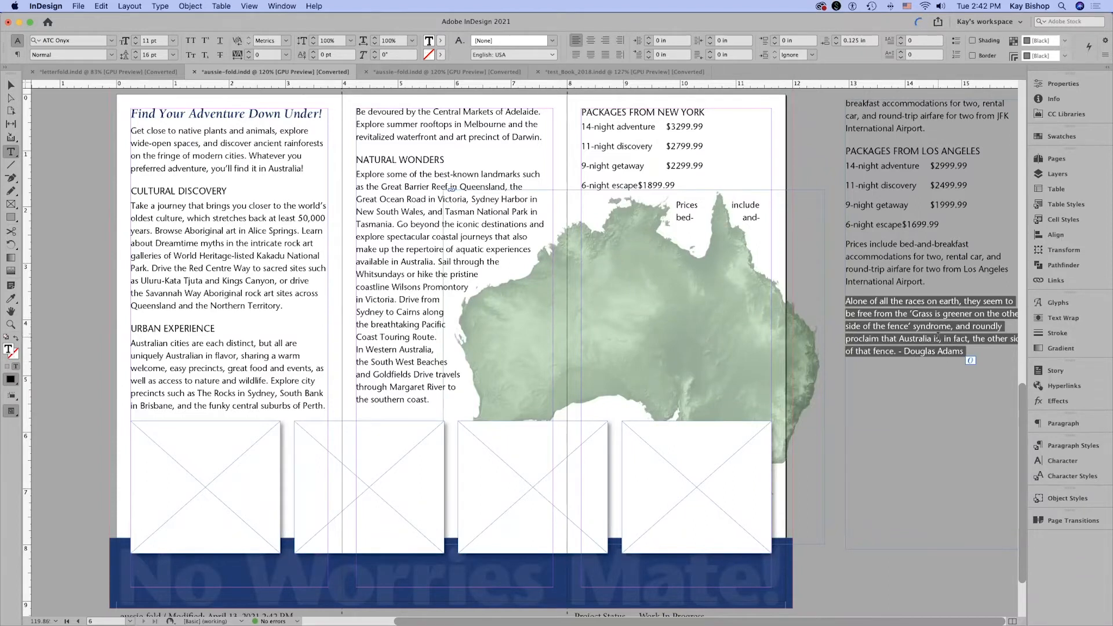
key("BackSpace")
left_click_drag(916, 565, 926, 573)
key("Escape")
key("Delete")
left_click_drag(917, 526, 951, 308)
Paste the cut quote into a new pasteboard text frame below the existing one, sized about 2.93 in wide by 1.69 in high.
key("t")
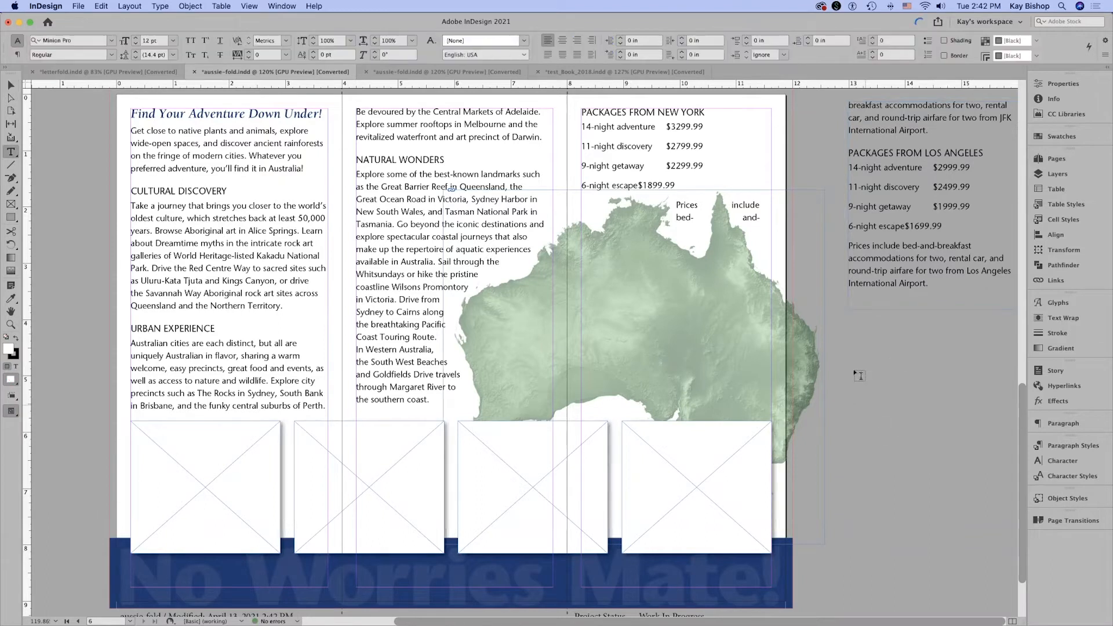
left_click_drag(848, 355, 1016, 502)
key("cmd+v")
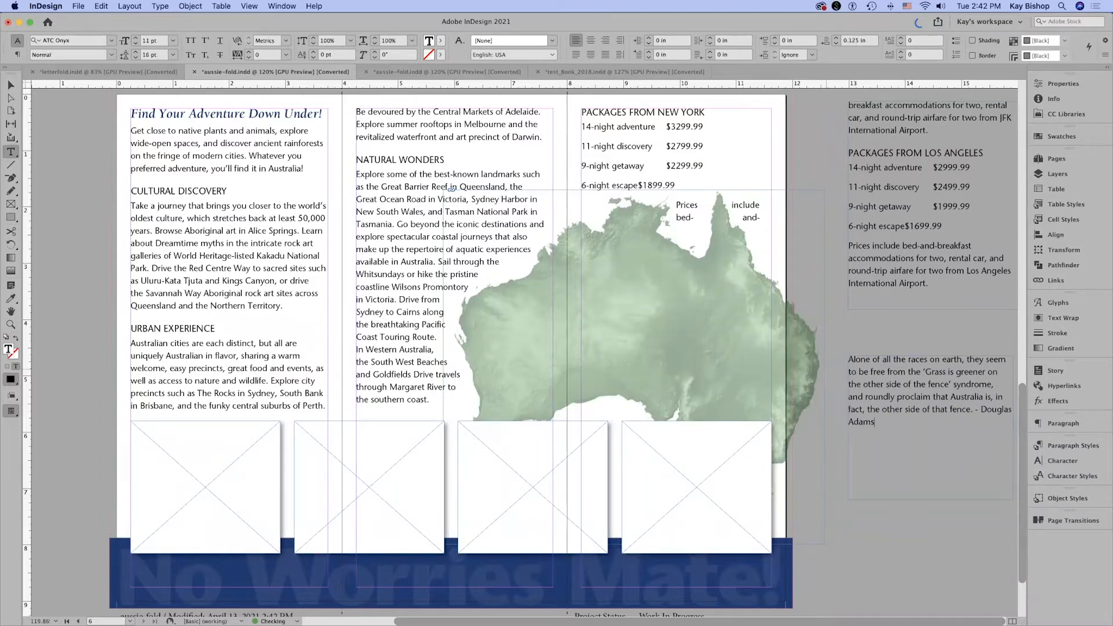
left_click(916, 337)
key("Escape")
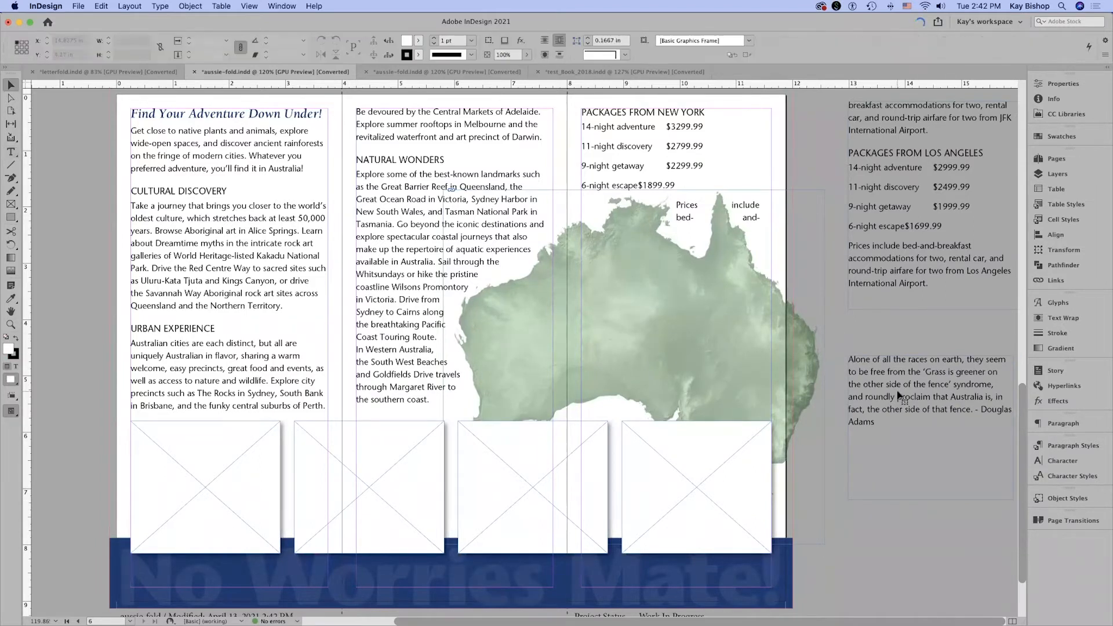
left_click_drag(931, 500, 931, 451)
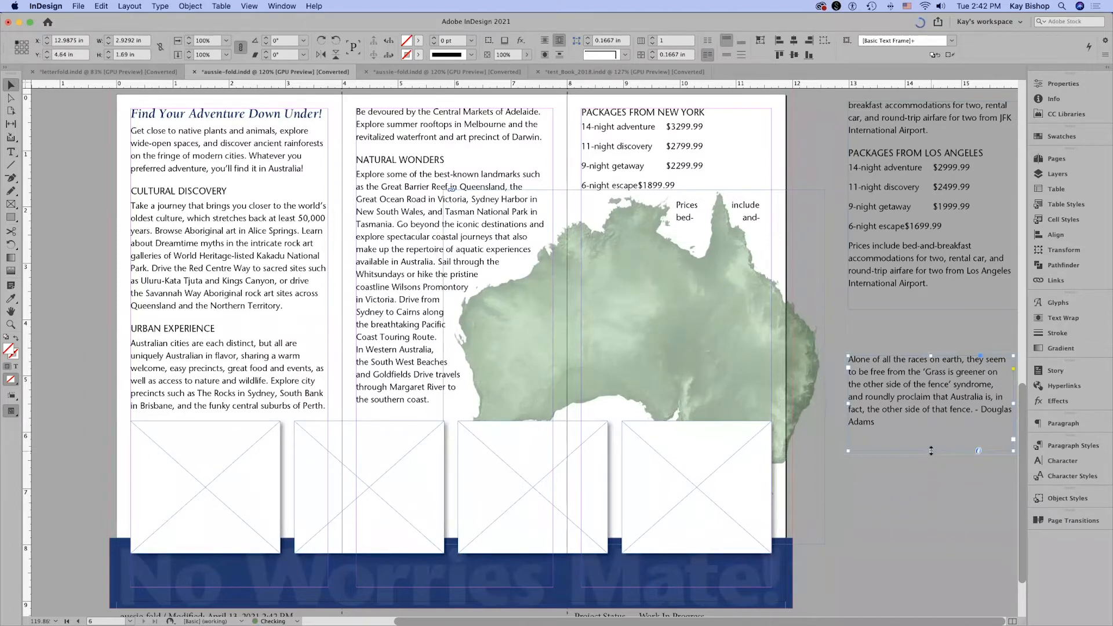
Place the quote frame over the Australia map at X 6.6 in, Y 3.125 in, with width 5 in and height 2.5 in.
left_click_drag(910, 382, 586, 327)
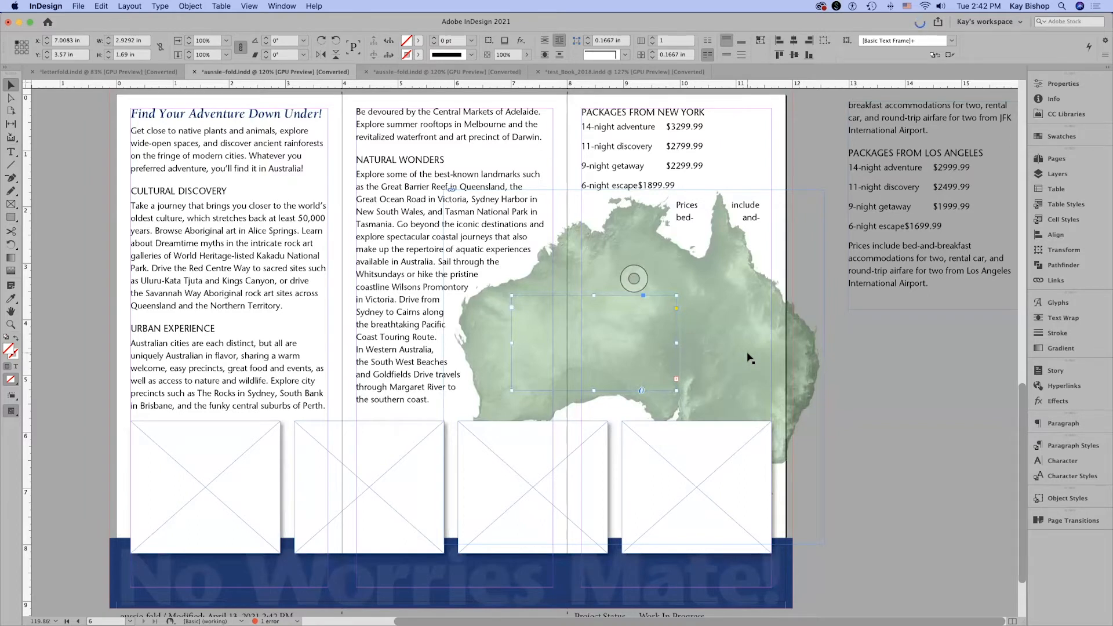
left_click_drag(640, 356, 970, 441)
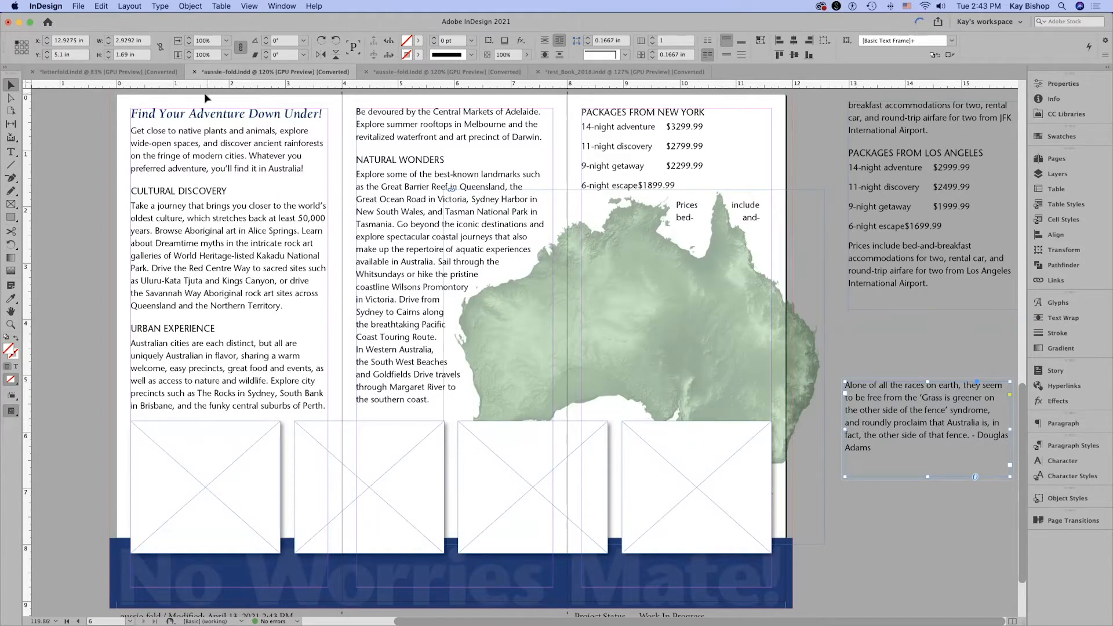
left_click(77, 40)
type("6.6")
key("Tab")
type("3.125")
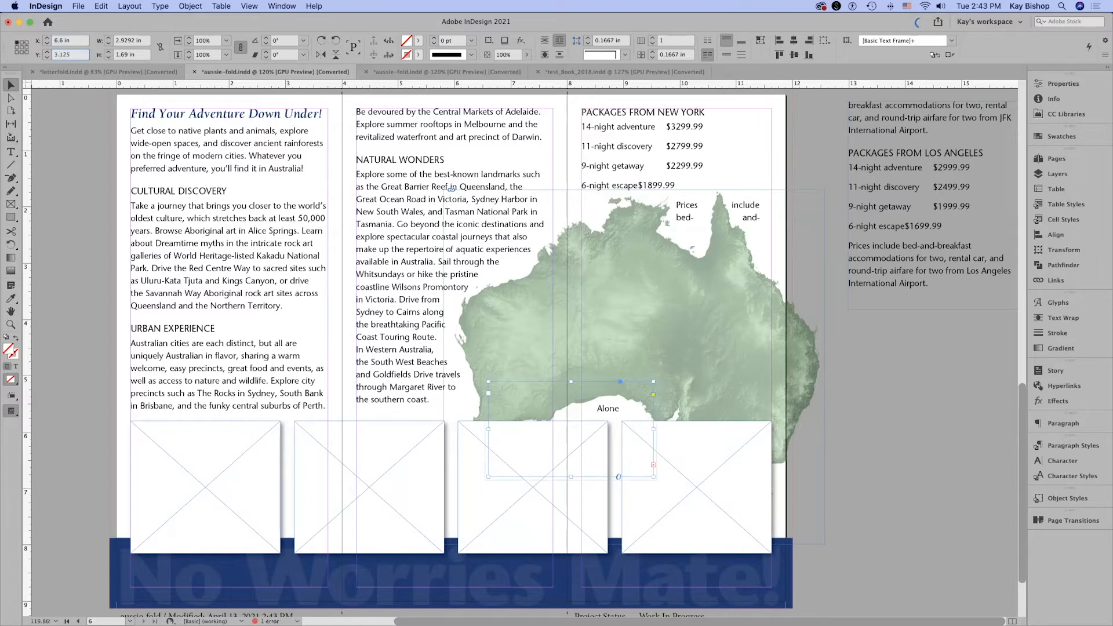
key("Tab")
type("5")
key("Tab")
type("2.5")
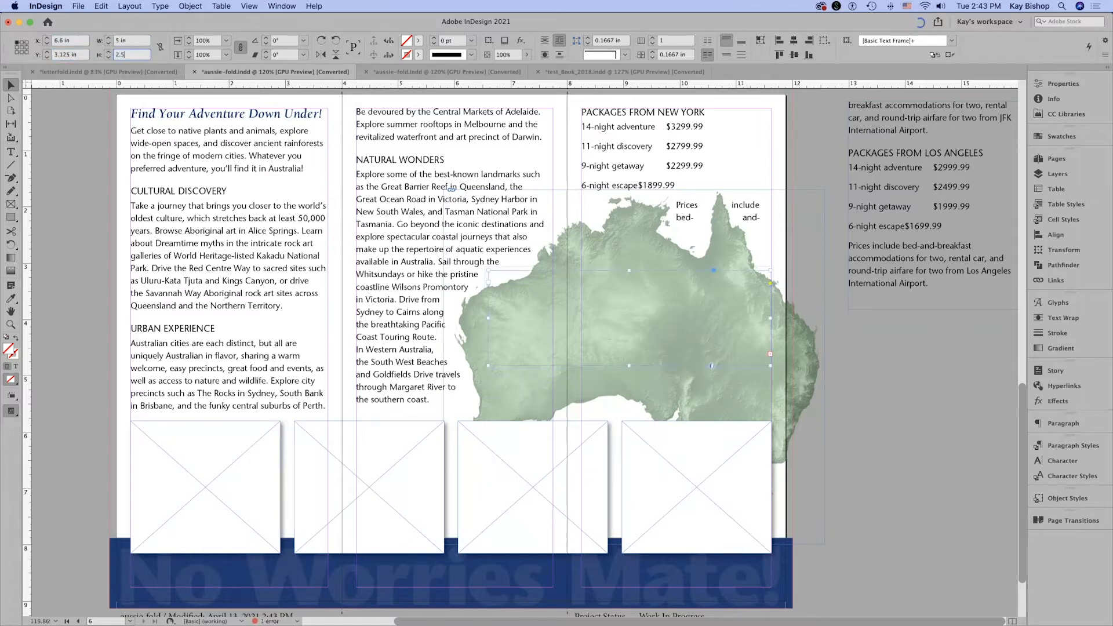
key("Return")
Set the quote's text frame to ignore text wrap, comparing the result with the preview off and on.
key("super+b")
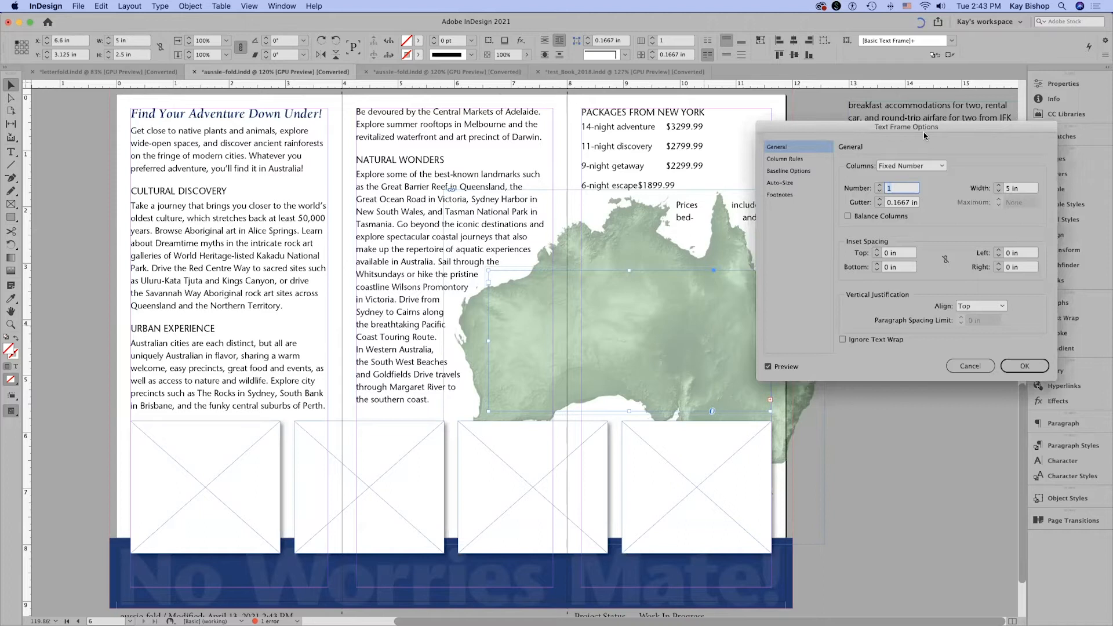
left_click_drag(918, 132, 340, 122)
left_click(283, 331)
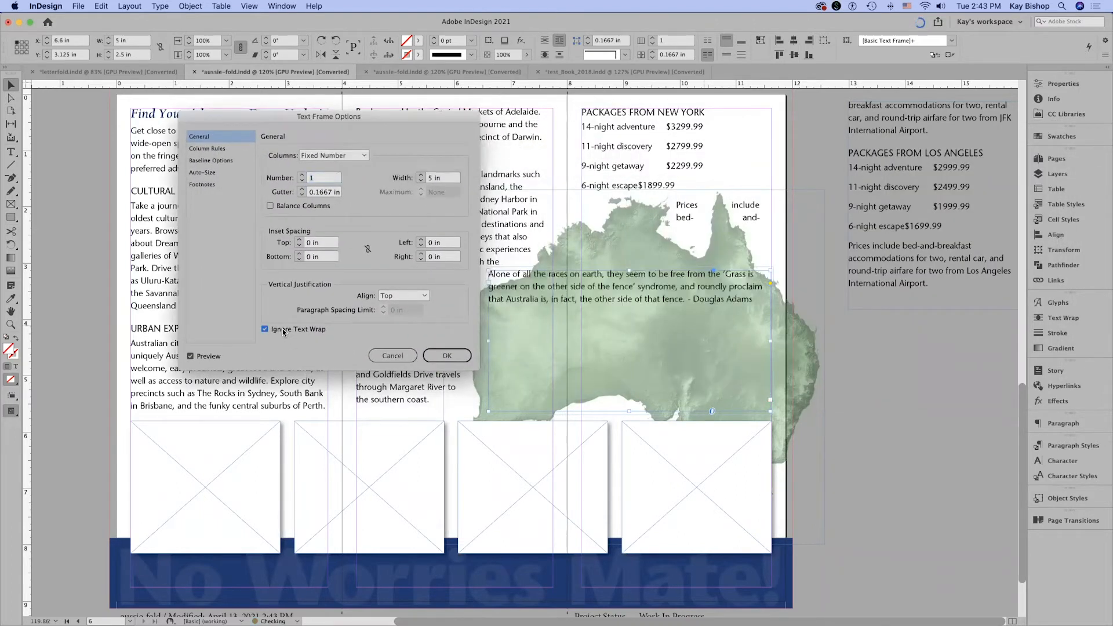
left_click(191, 357)
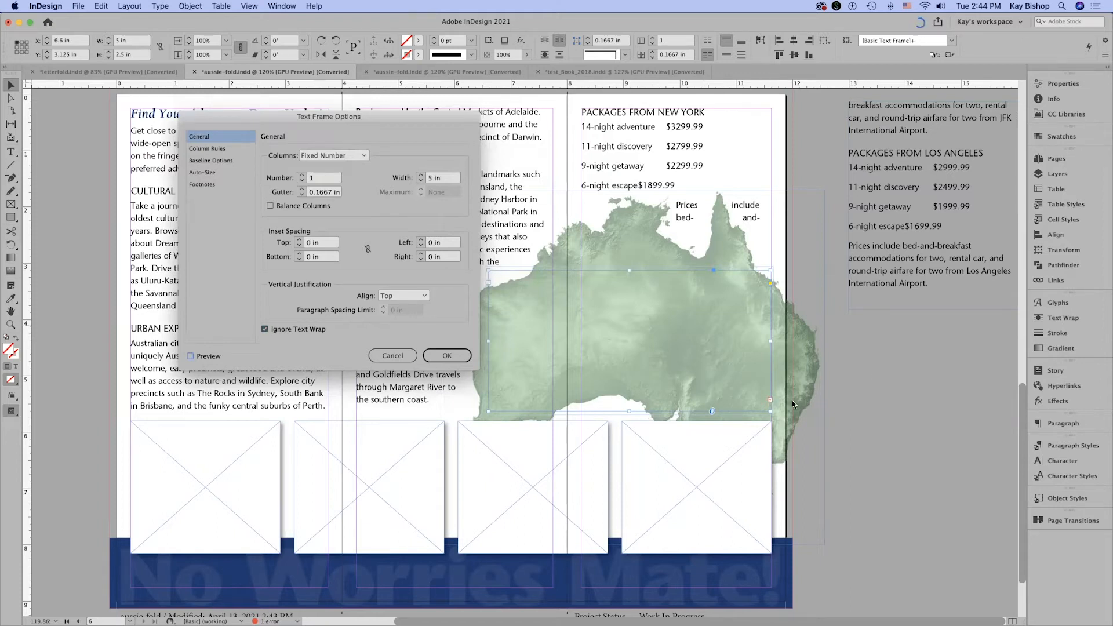
left_click(191, 357)
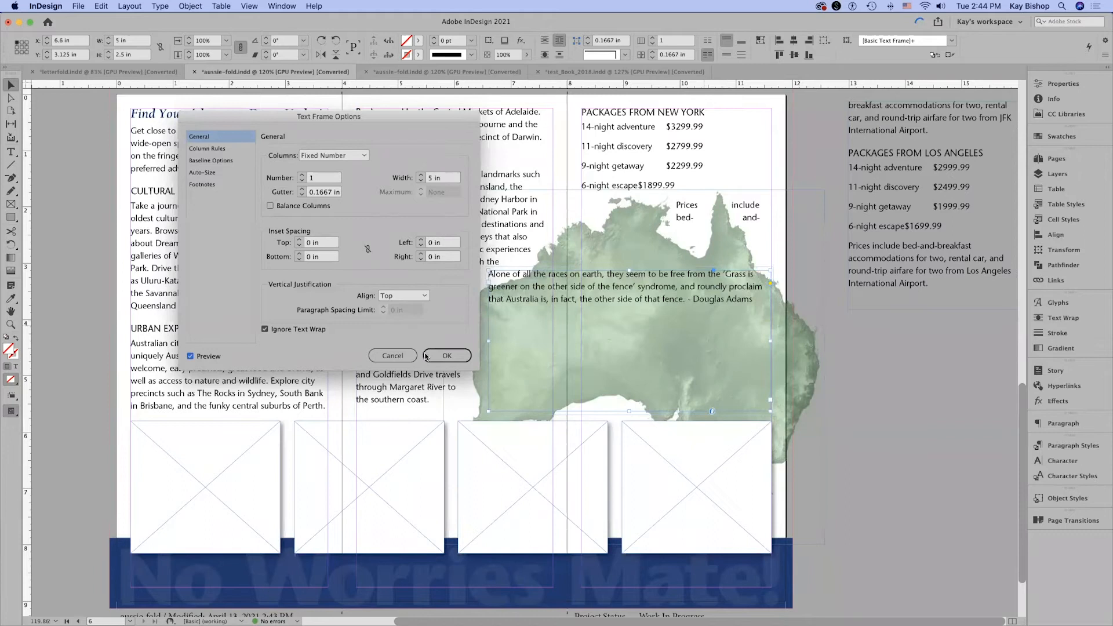
left_click(447, 356)
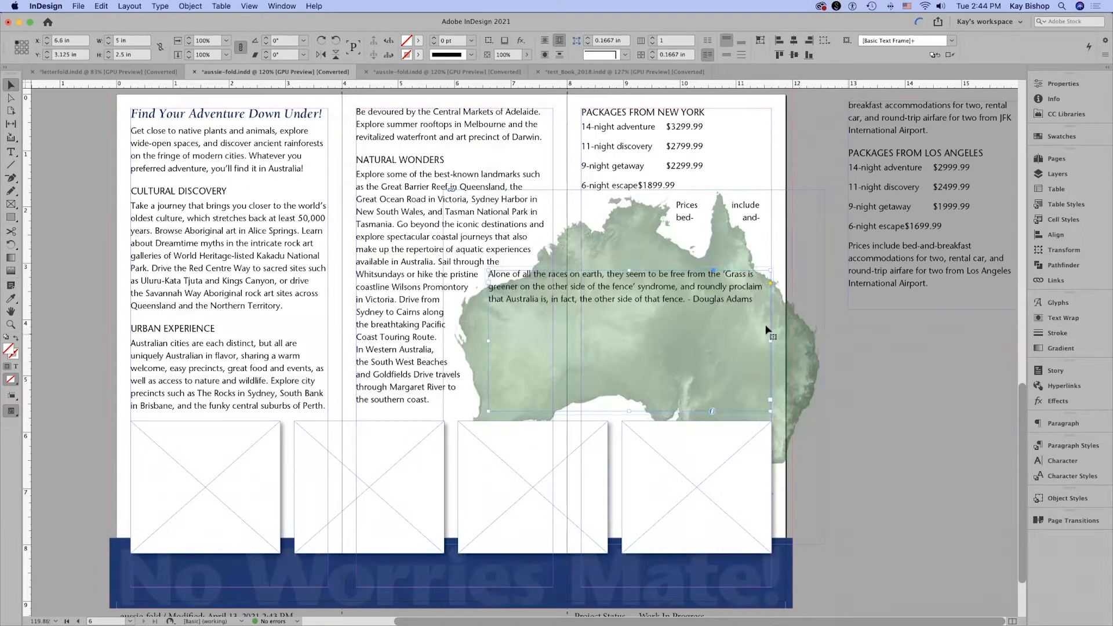
Select the whole quote paragraph over the map and align it flush right.
triple_click(686, 287)
left_click_drag(753, 302, 454, 283)
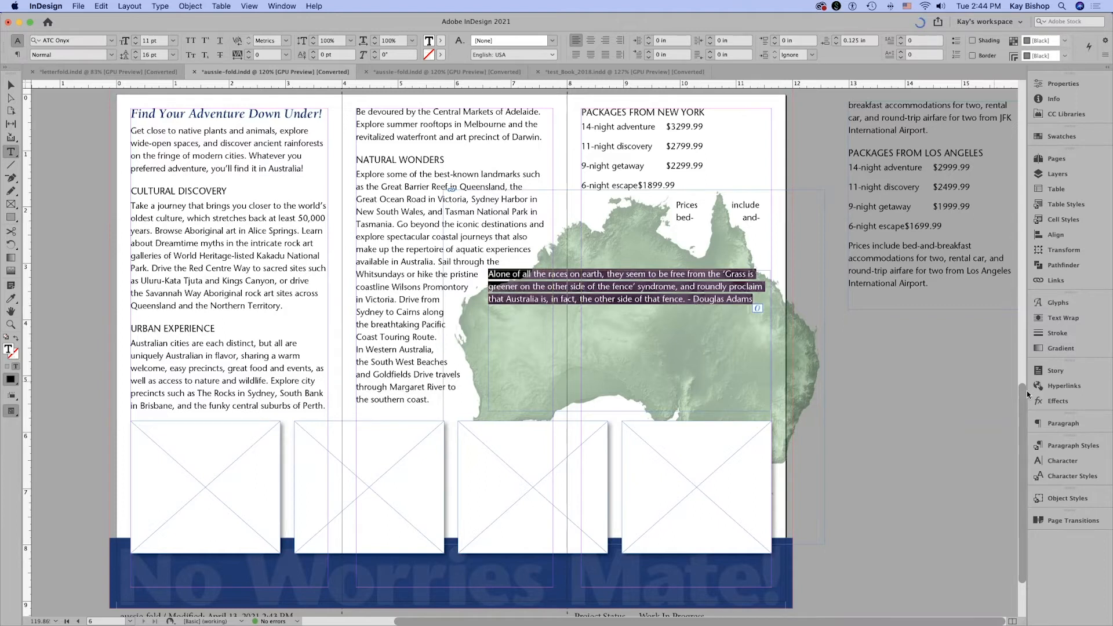
left_click(1080, 443)
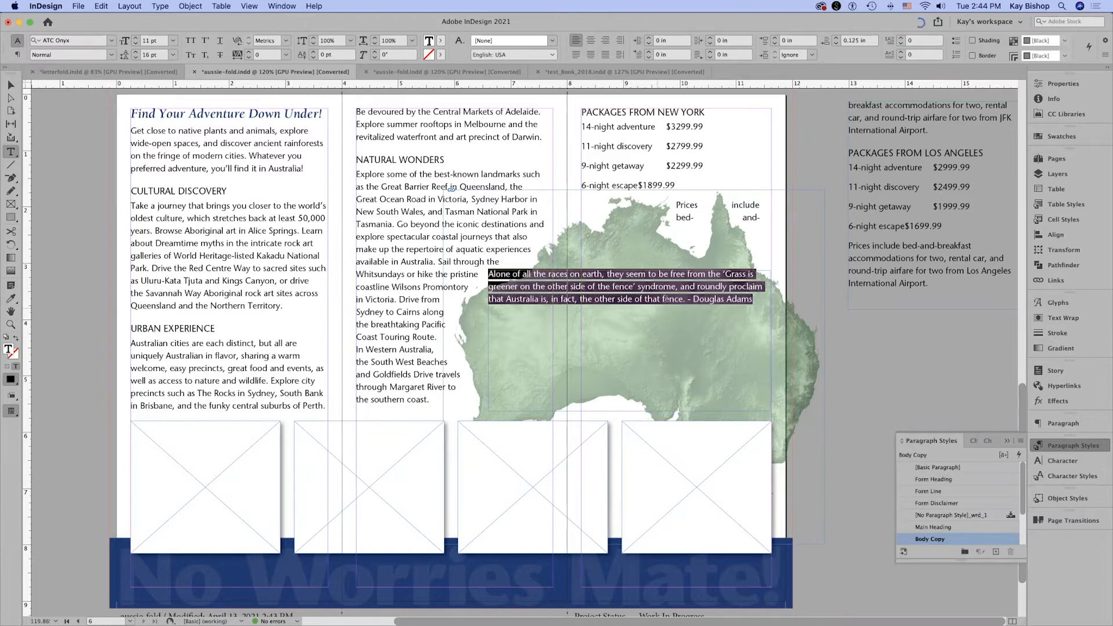
left_click(606, 42)
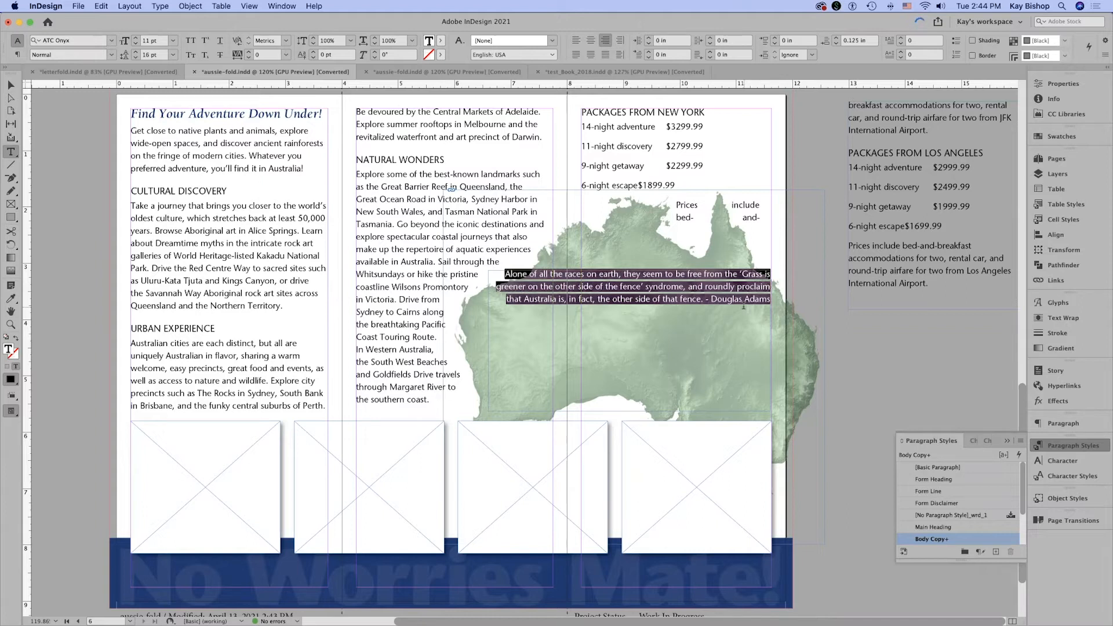
Start a new paragraph style from the selected quote, based on Body Copy, and name it "Pull quote".
left_click(996, 553, "alt")
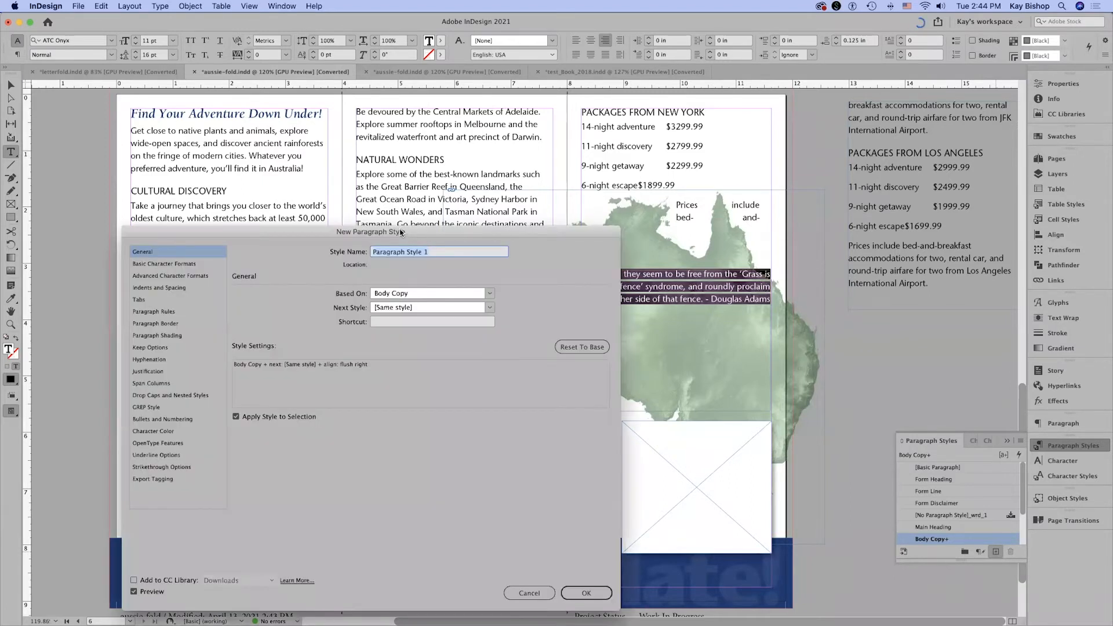
left_click_drag(402, 233, 505, 152)
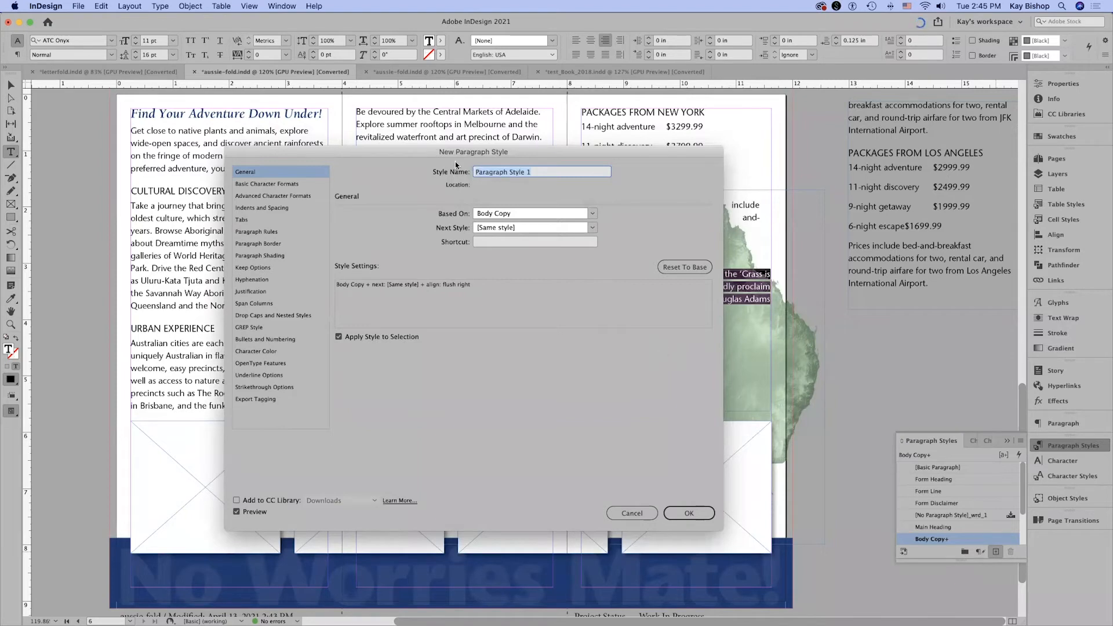
type("Pull quote")
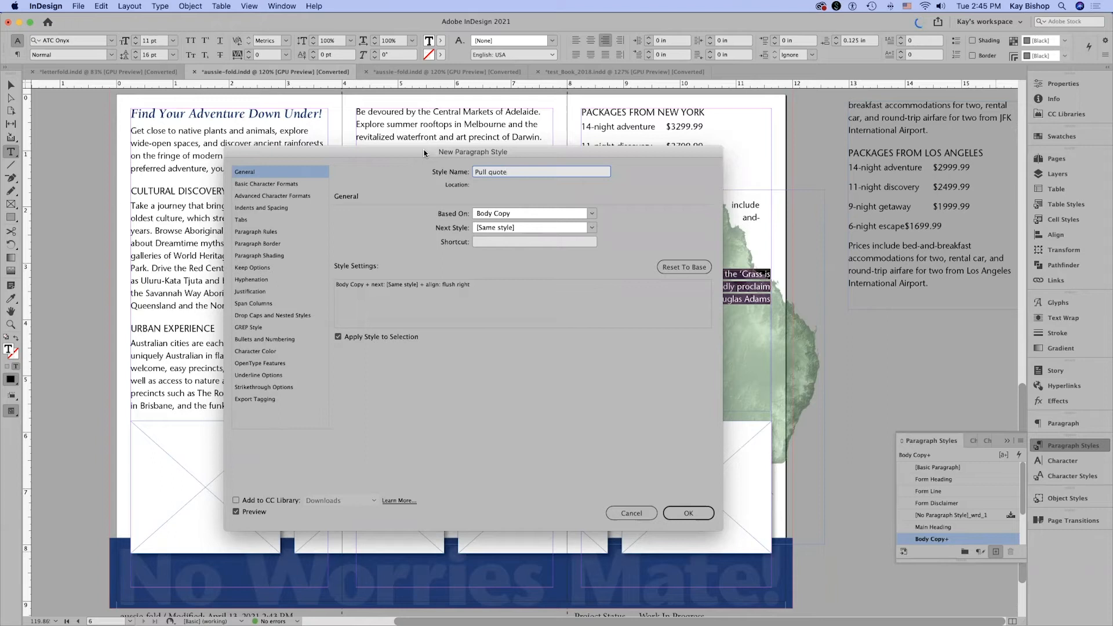
Add a nested style to Pull quote that applies Quote Opener through 1 Characters, and uncover the previewed quote.
left_click(256, 317)
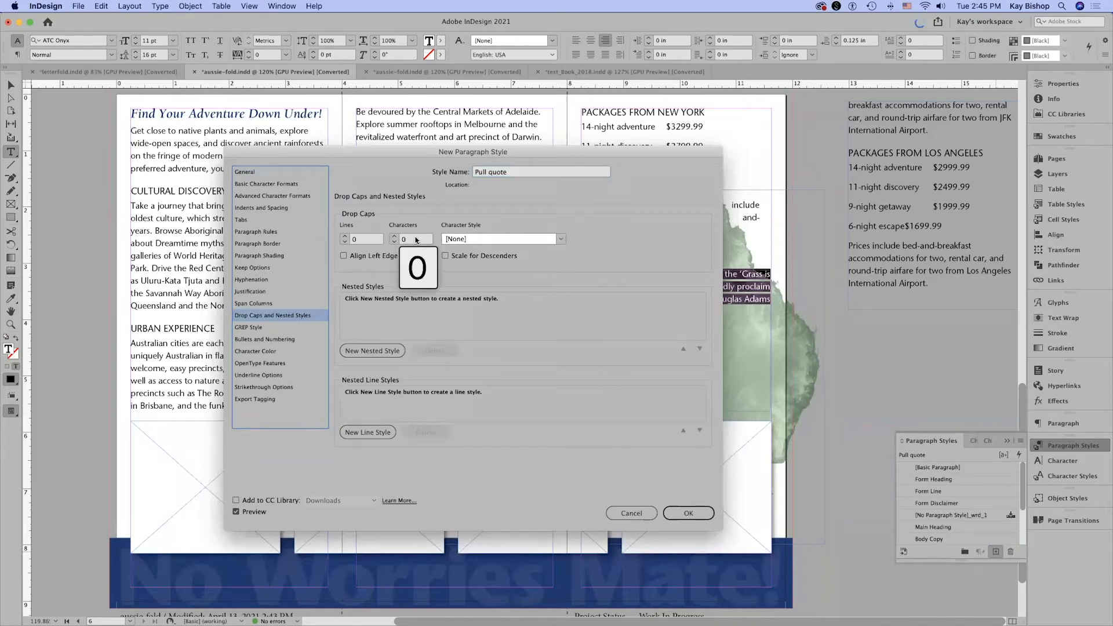
left_click(377, 351)
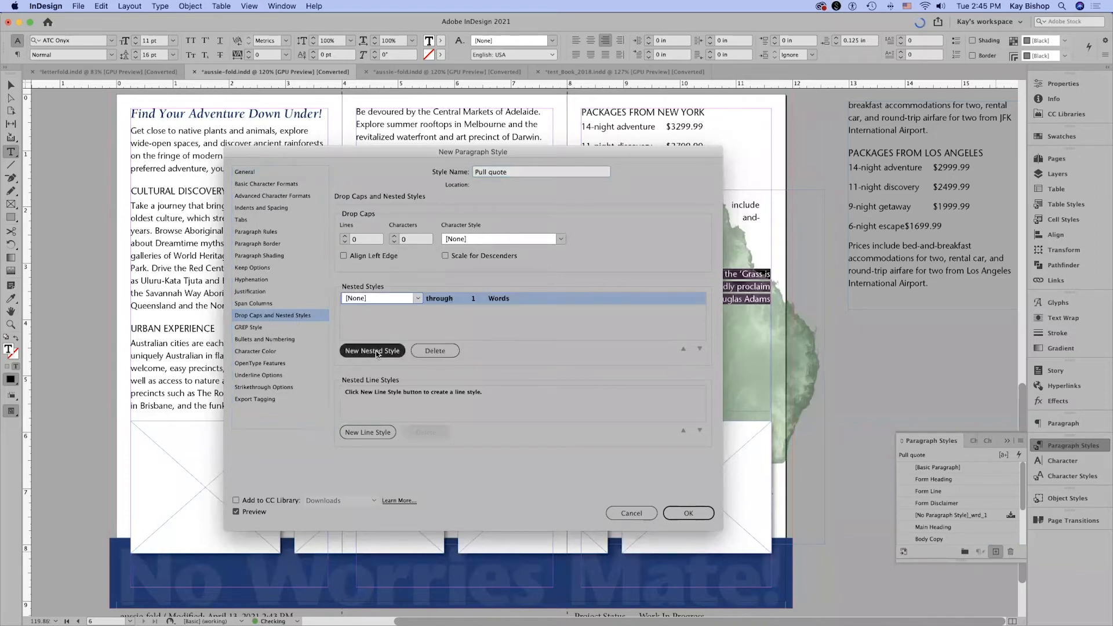
left_click(418, 298)
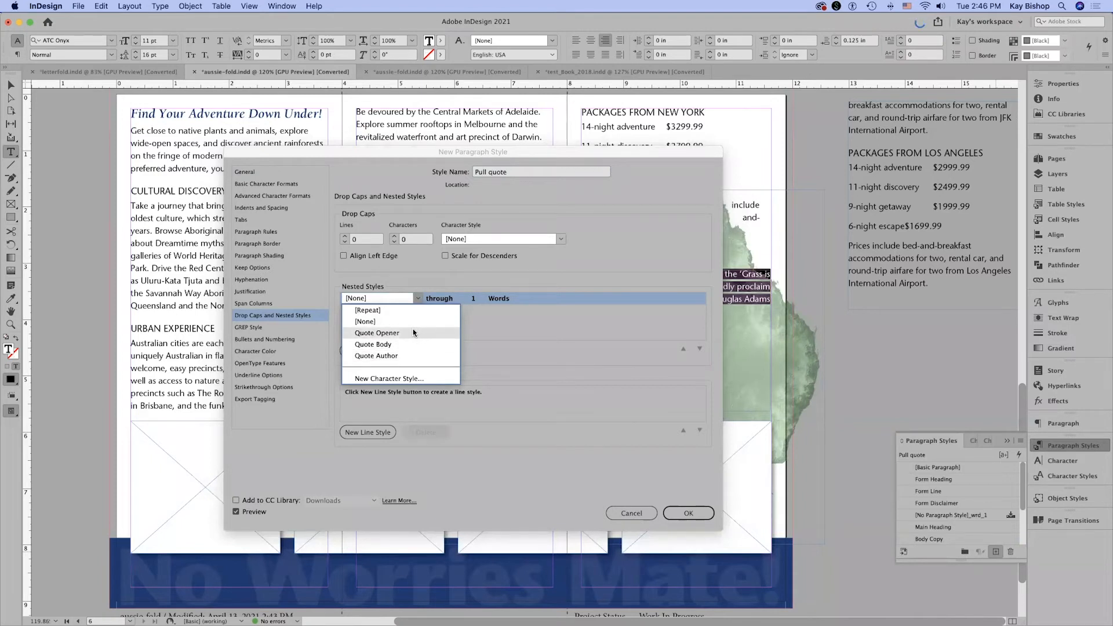
left_click(387, 333)
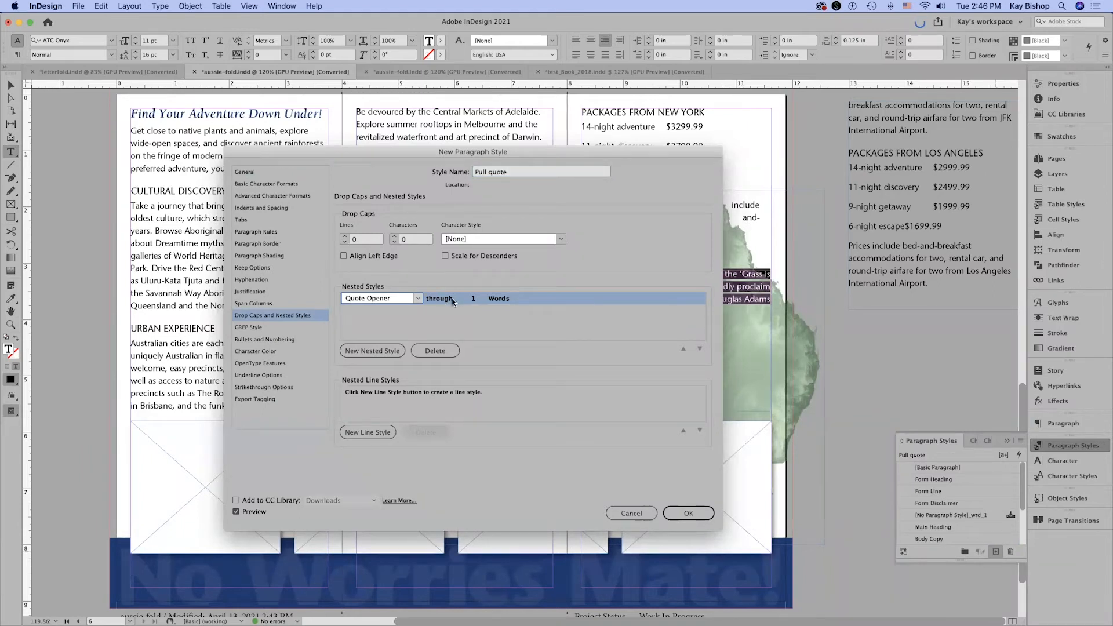
left_click(497, 299)
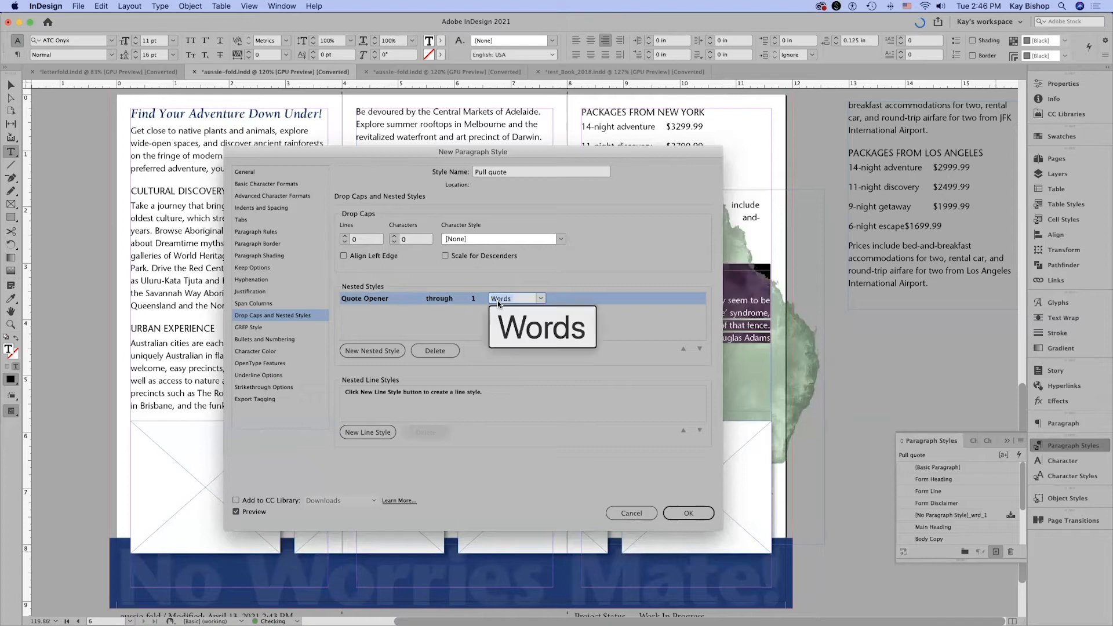
left_click(541, 299)
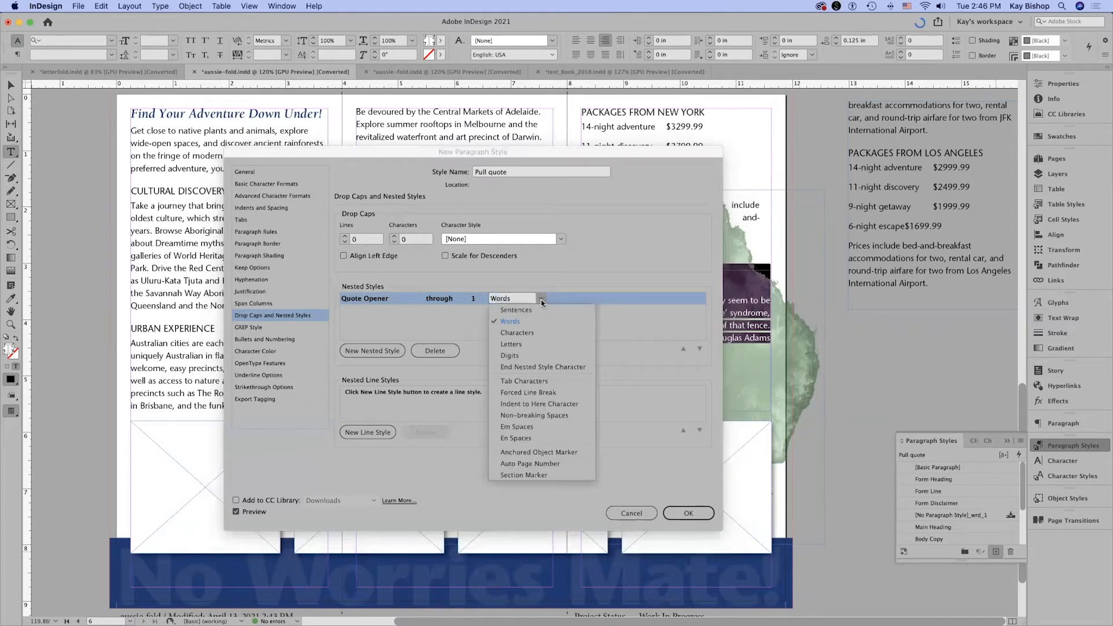
left_click(537, 342)
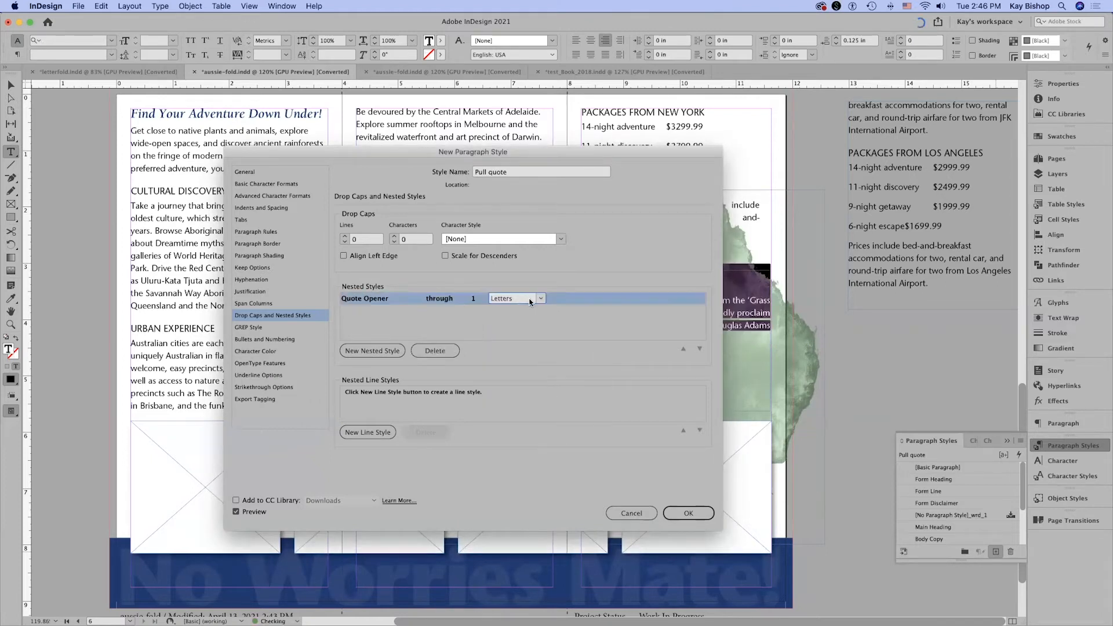
left_click(541, 298)
left_click(546, 333)
left_click_drag(385, 161, 751, 190)
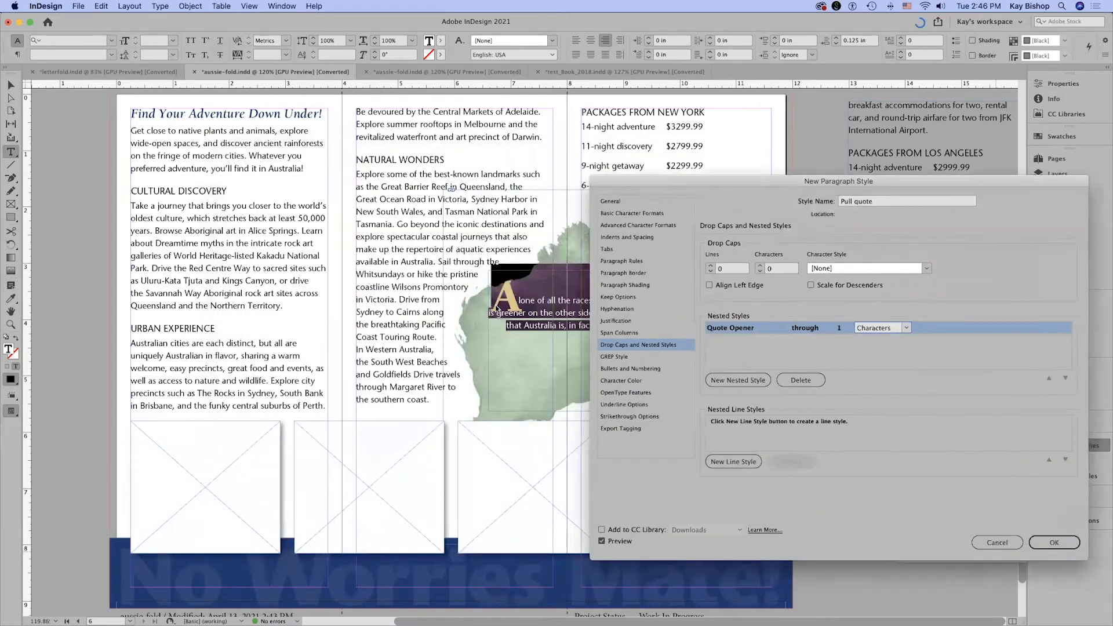
left_click_drag(620, 193, 664, 189)
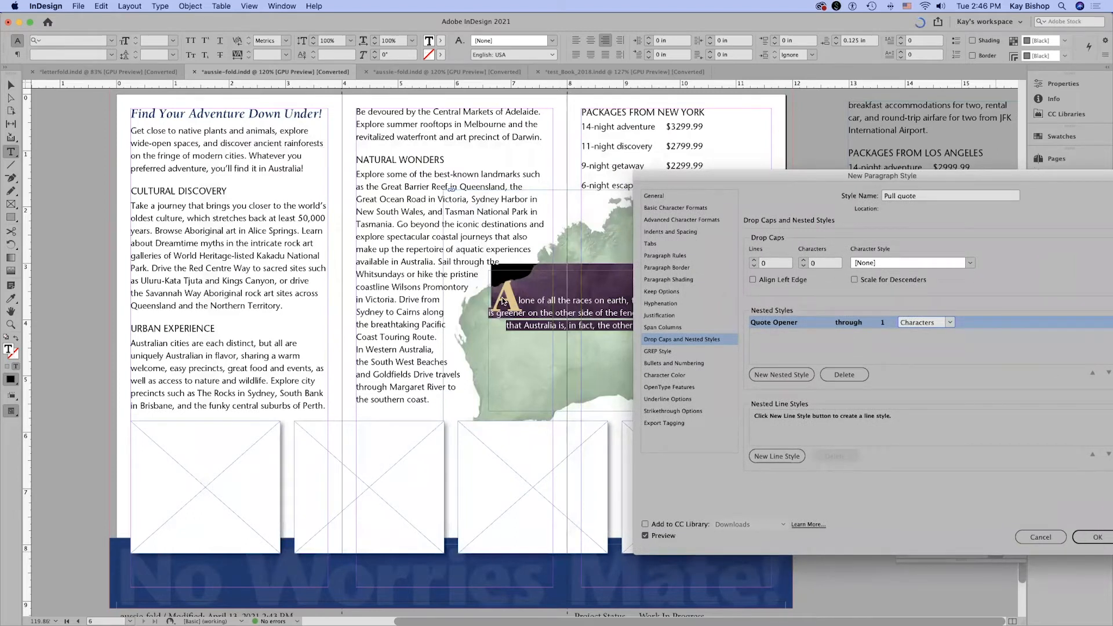
Check Pull quote's general settings, and add a second nested style that applies Quote Body up to 1 em dash (—).
left_click(673, 197)
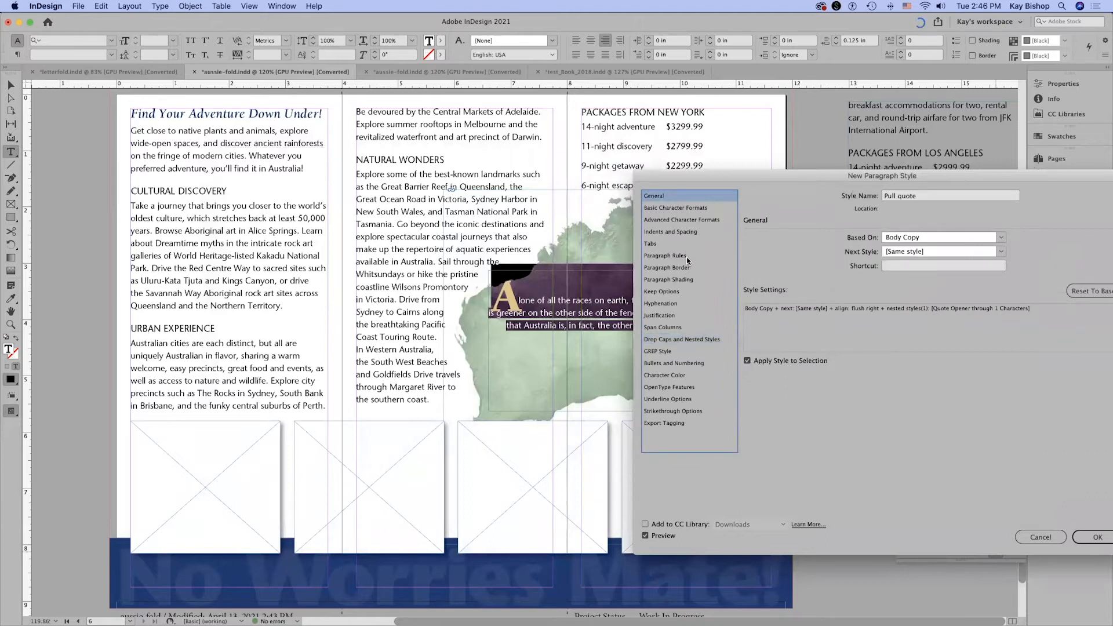
left_click(681, 340)
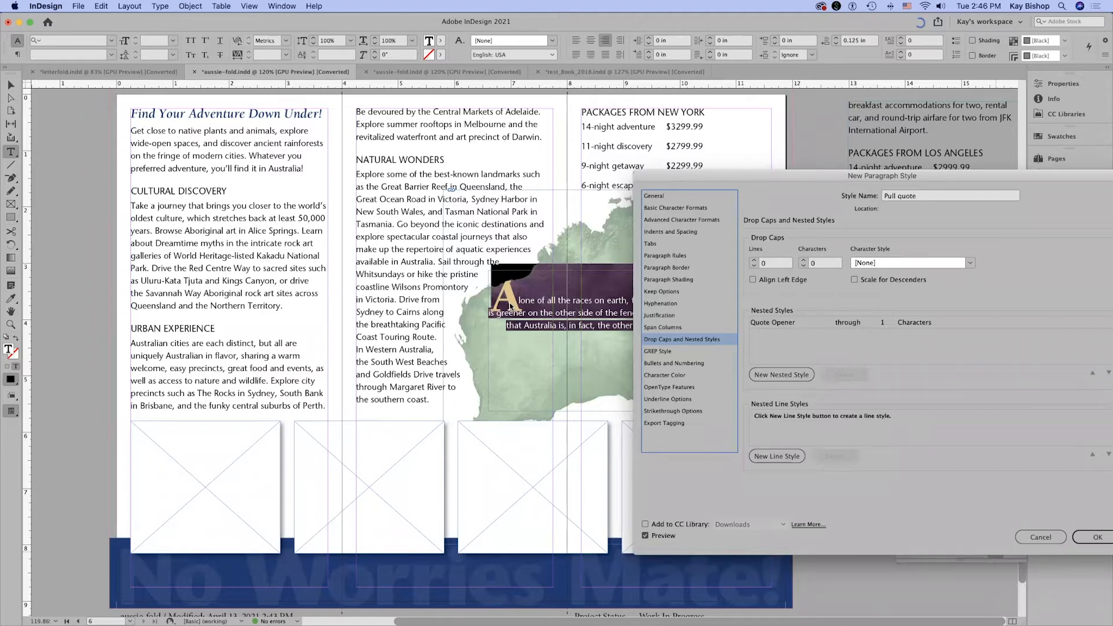
left_click(796, 375)
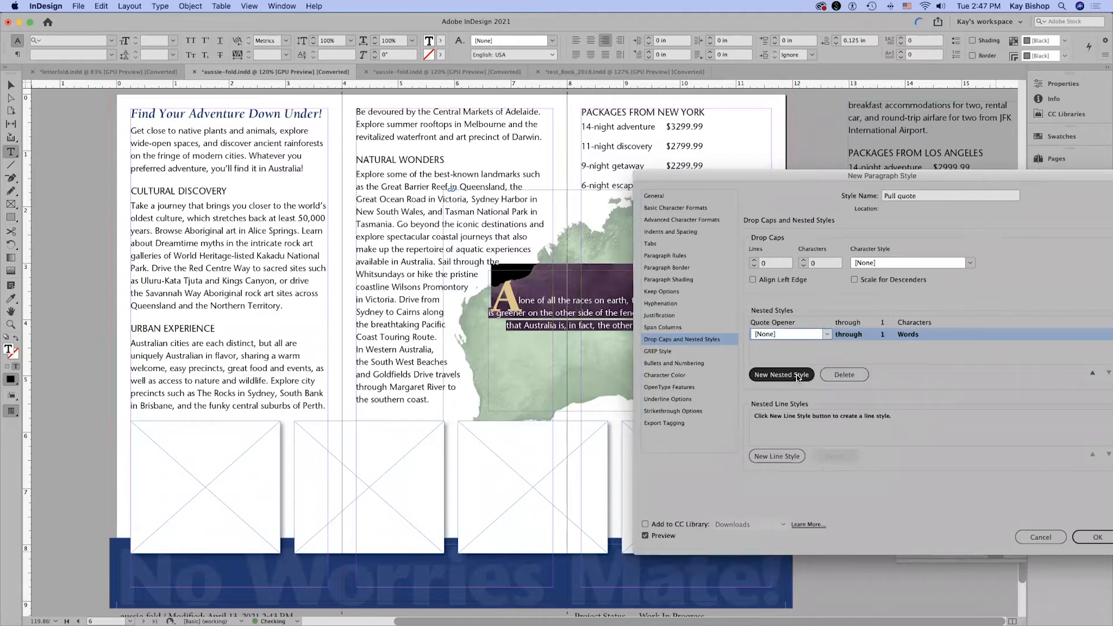
left_click(818, 336)
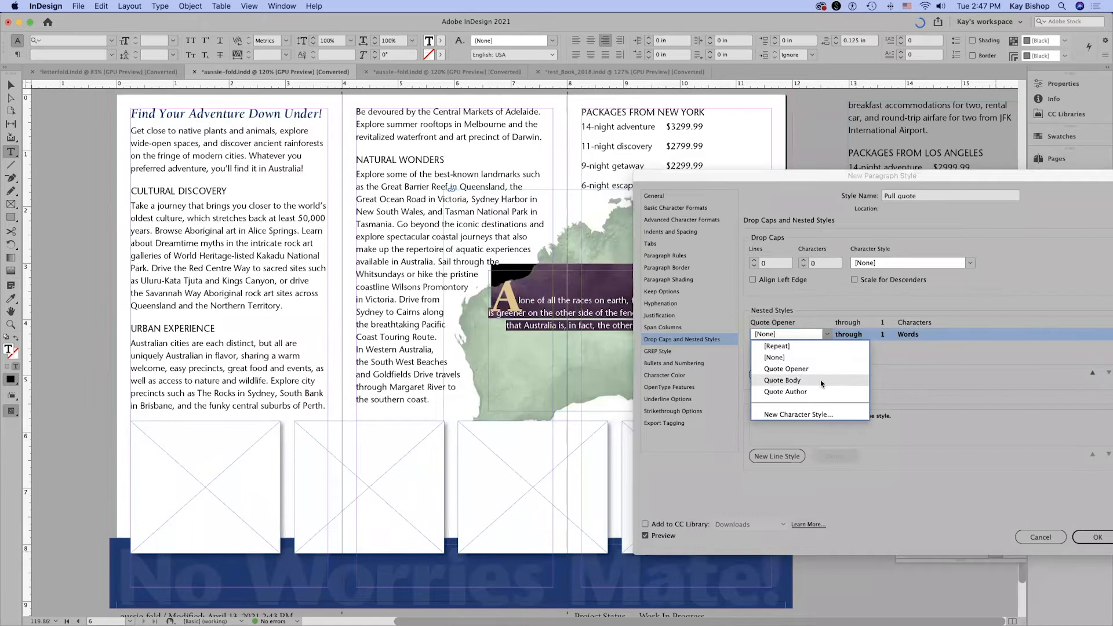
left_click(820, 381)
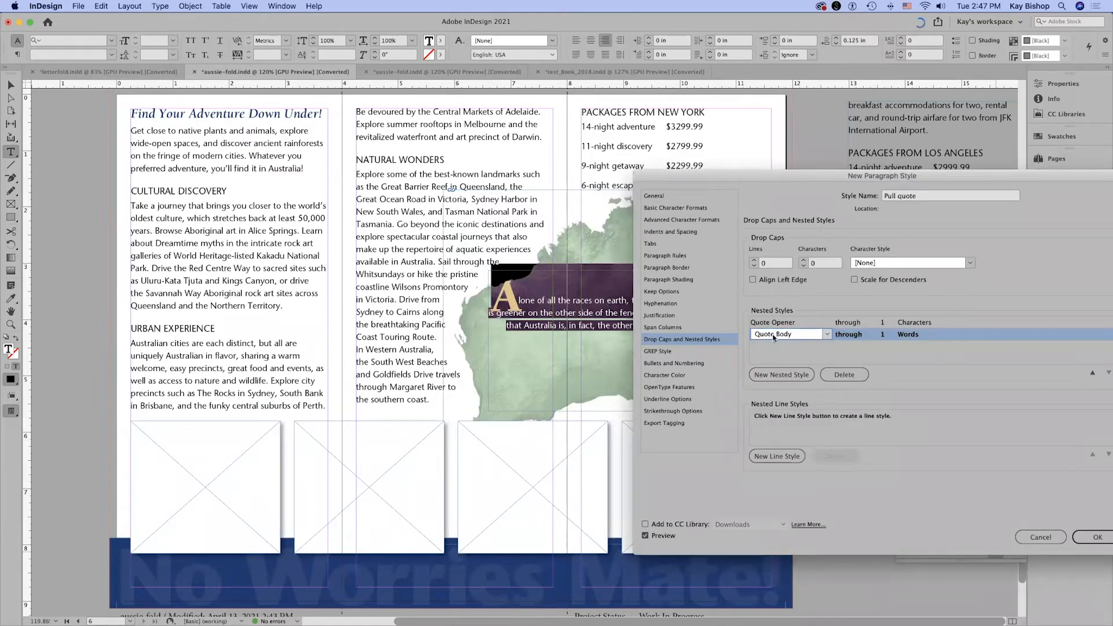
left_click(854, 335)
left_click(873, 335)
left_click(863, 358)
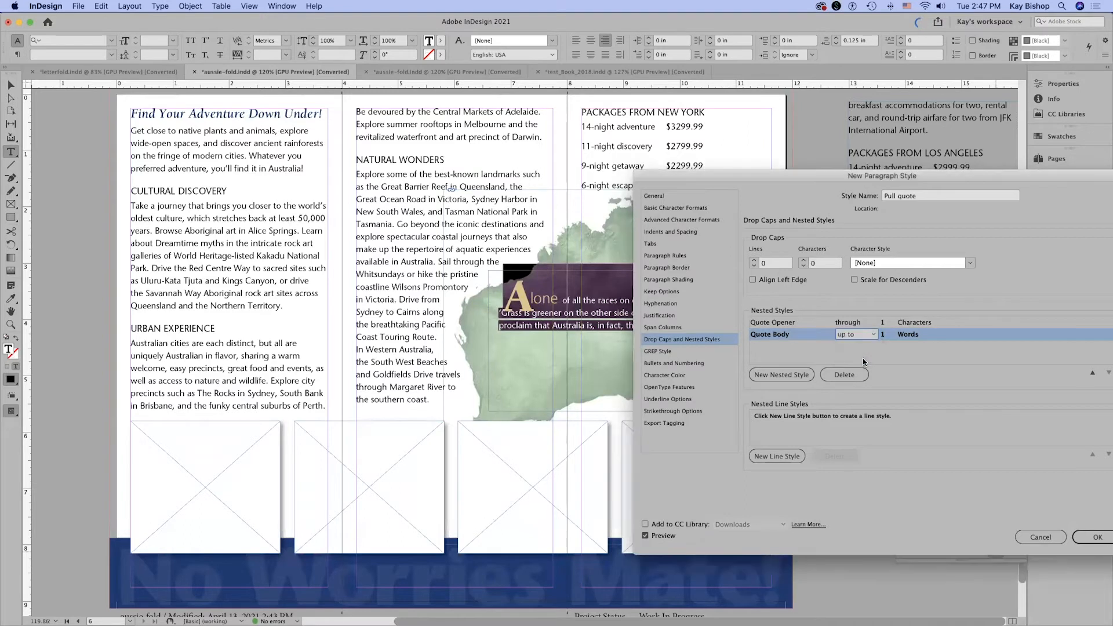
left_click(908, 336)
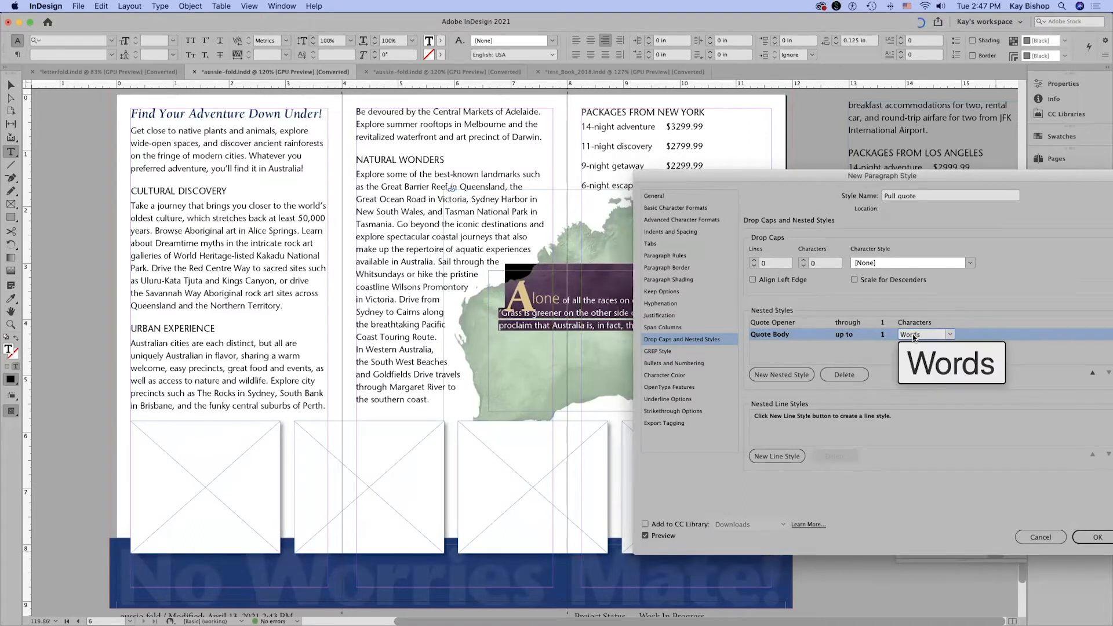
left_click(946, 335)
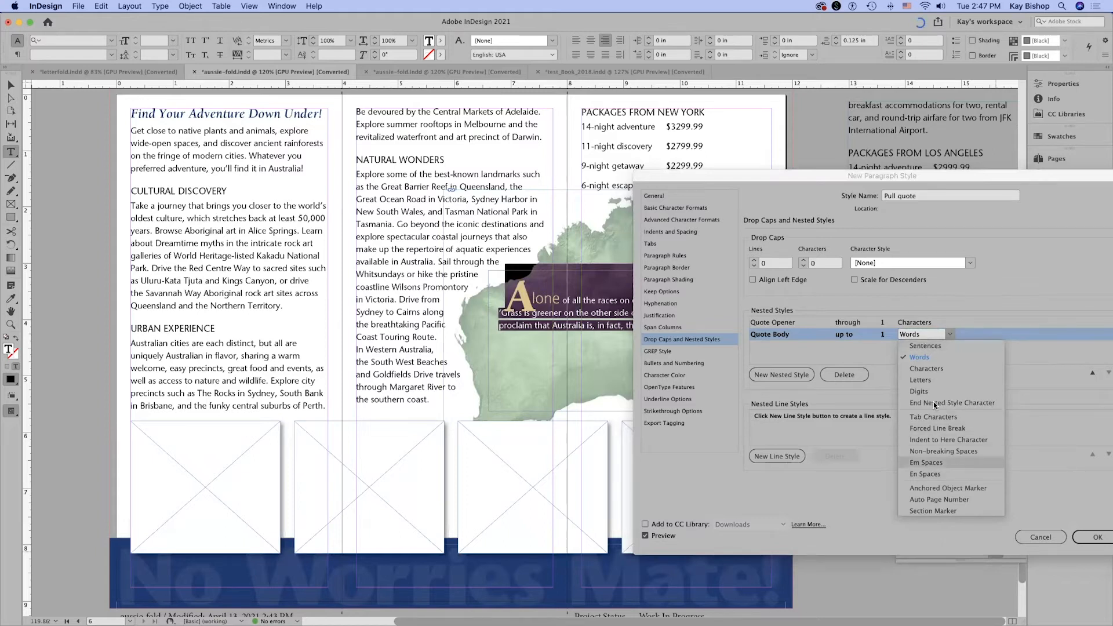
left_click(931, 333)
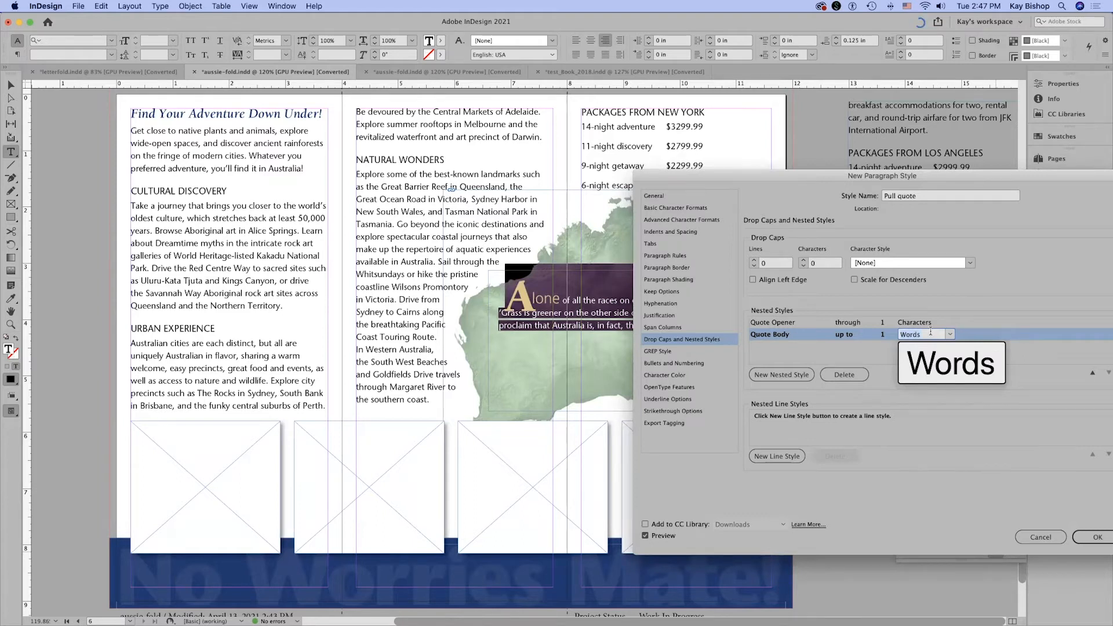
type("—")
Add a third nested style that applies Quote Author up to 1 Tab Characters, and save the Pull quote style.
left_click(781, 374)
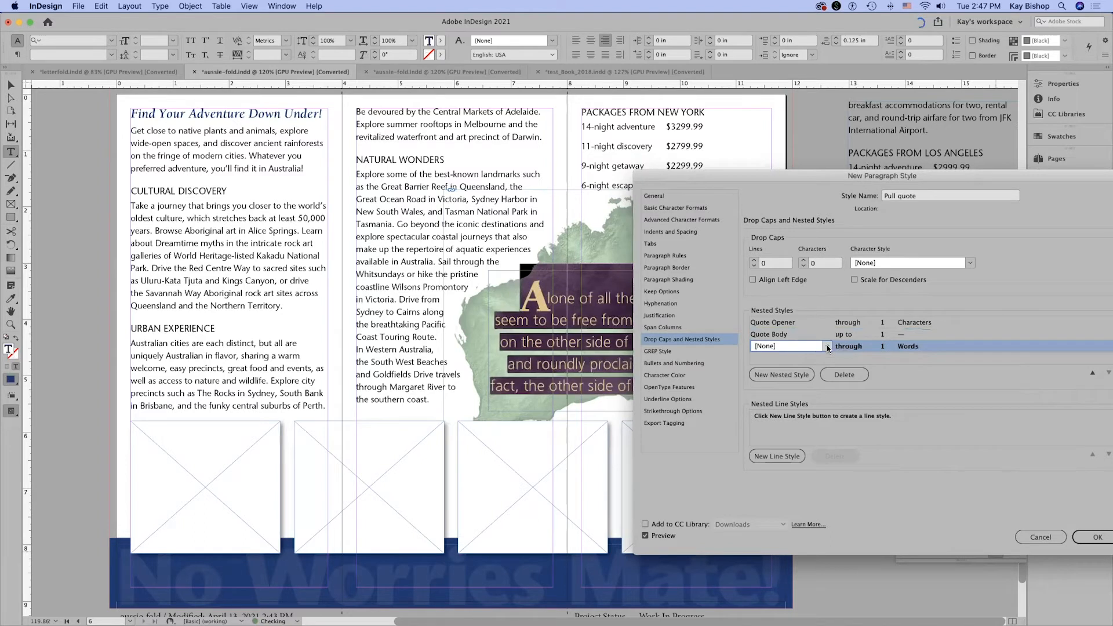
left_click(827, 346)
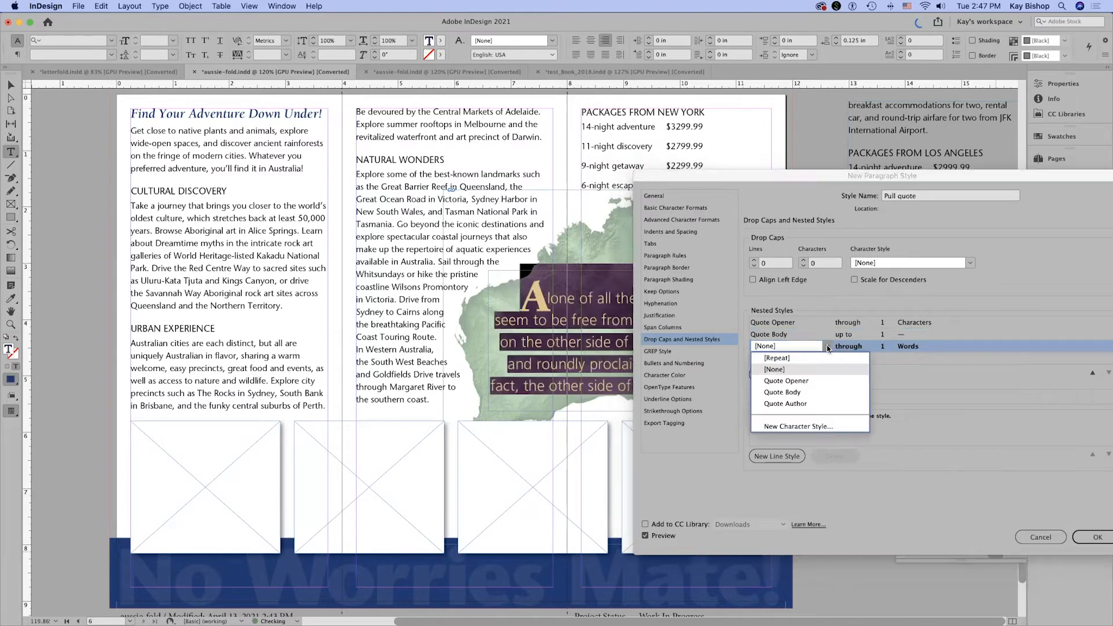
left_click(836, 403)
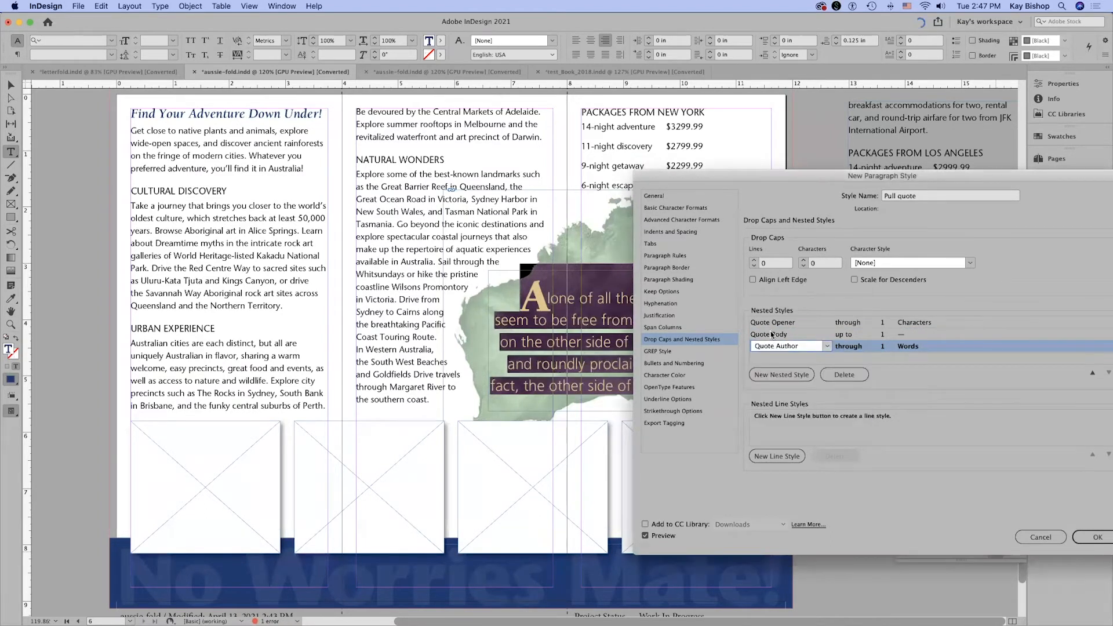
left_click(846, 344)
left_click(874, 346)
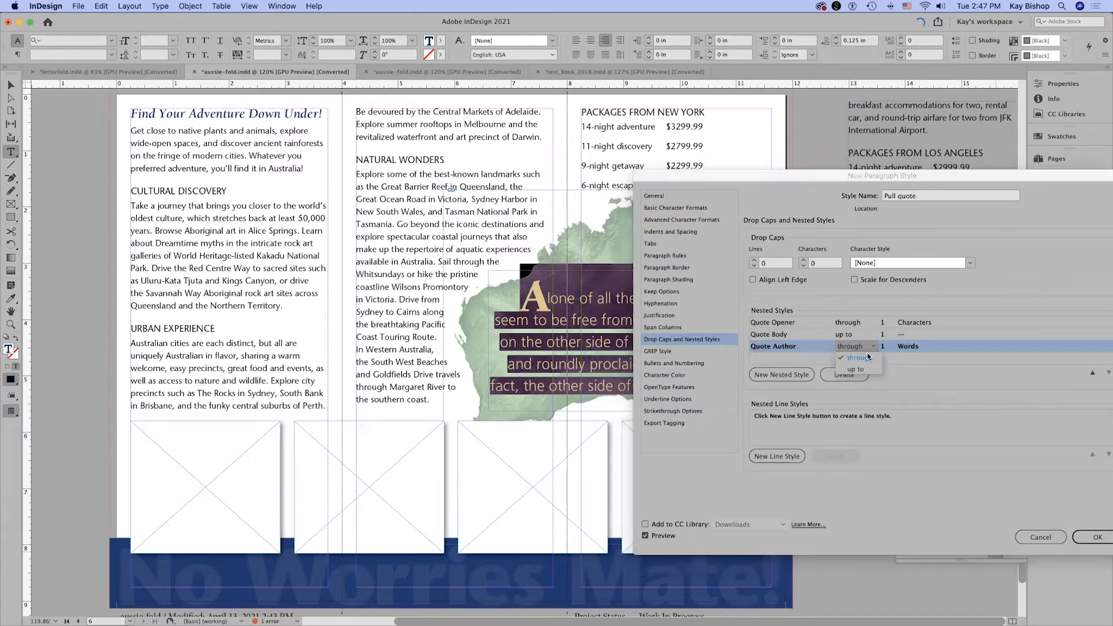
left_click(866, 366)
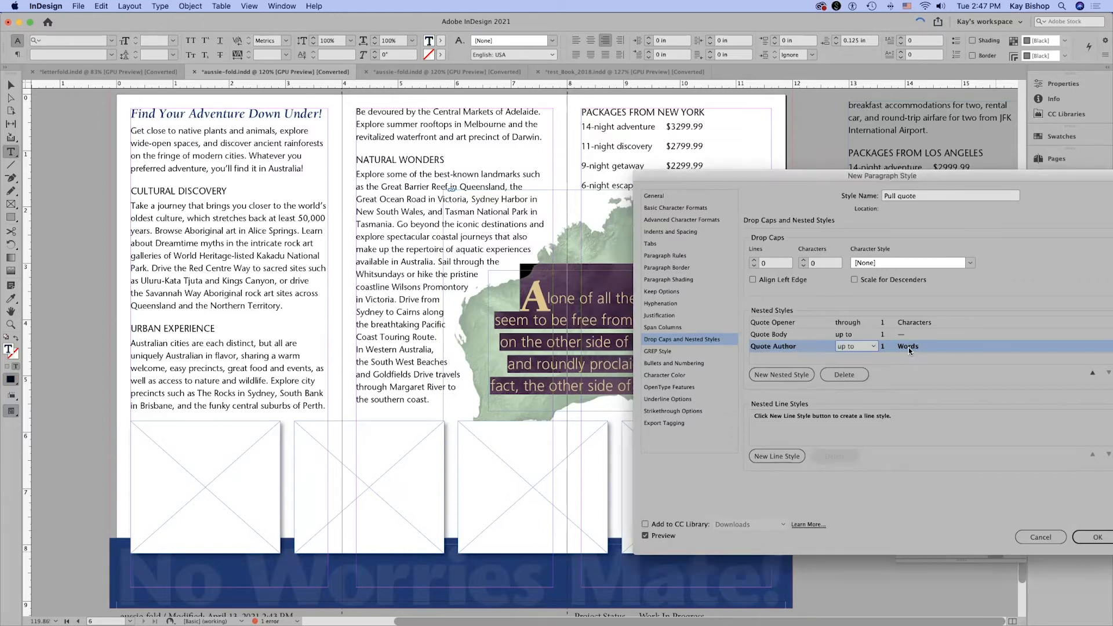
left_click(909, 347)
left_click(950, 346)
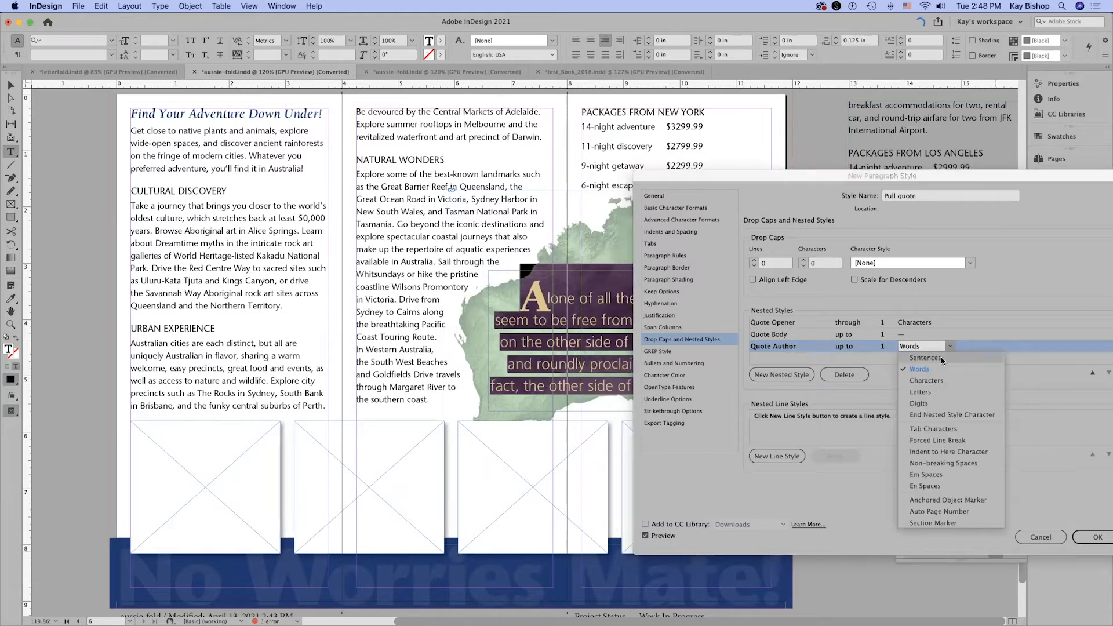
left_click(922, 430)
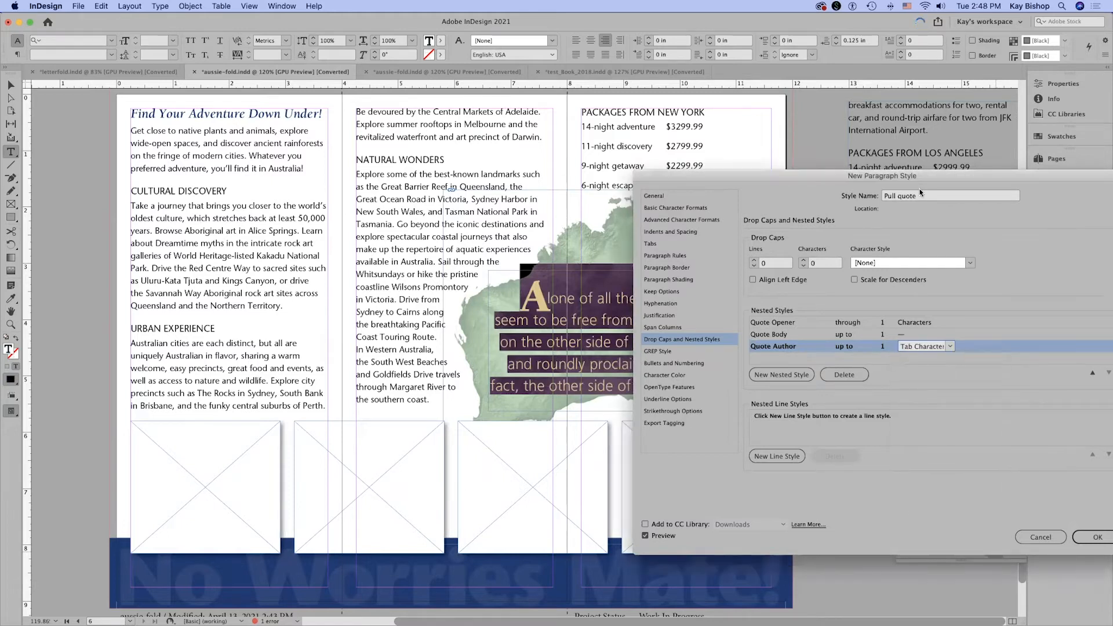
left_click_drag(920, 190, 451, 189)
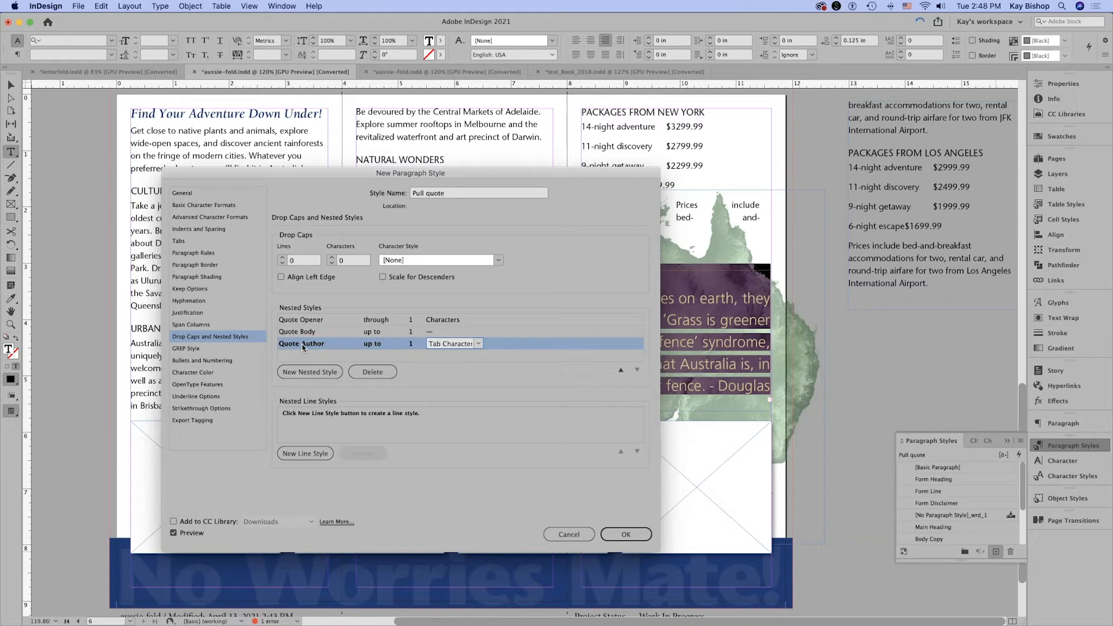
left_click(637, 535)
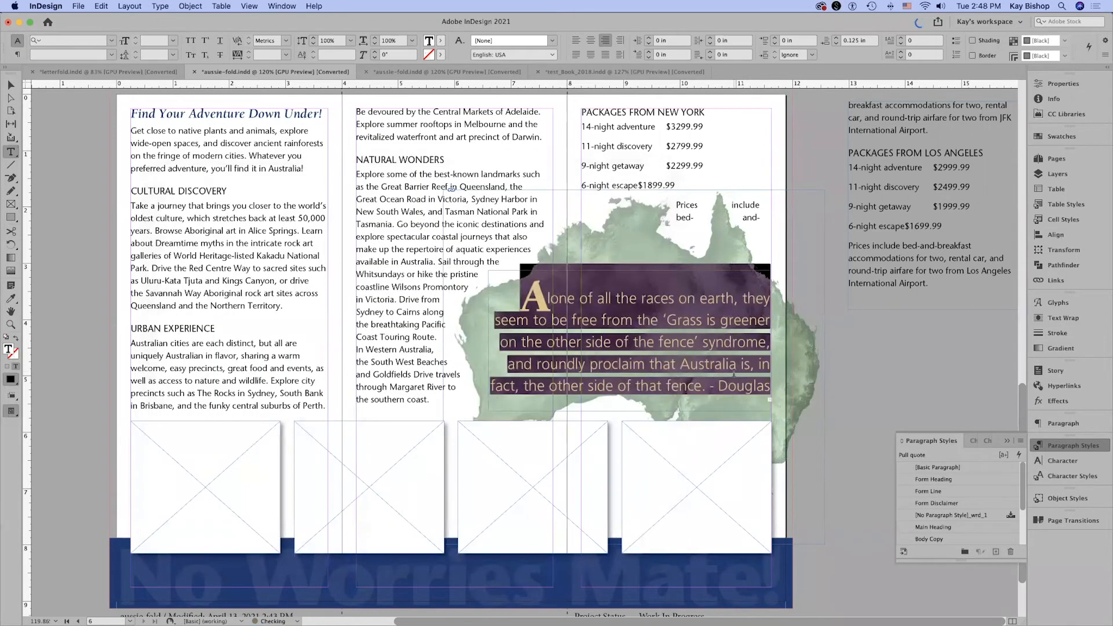
Replace the hyphen before the quote's author with an em dash, and check the formatting of the author's name.
left_click(737, 364)
left_click(711, 386)
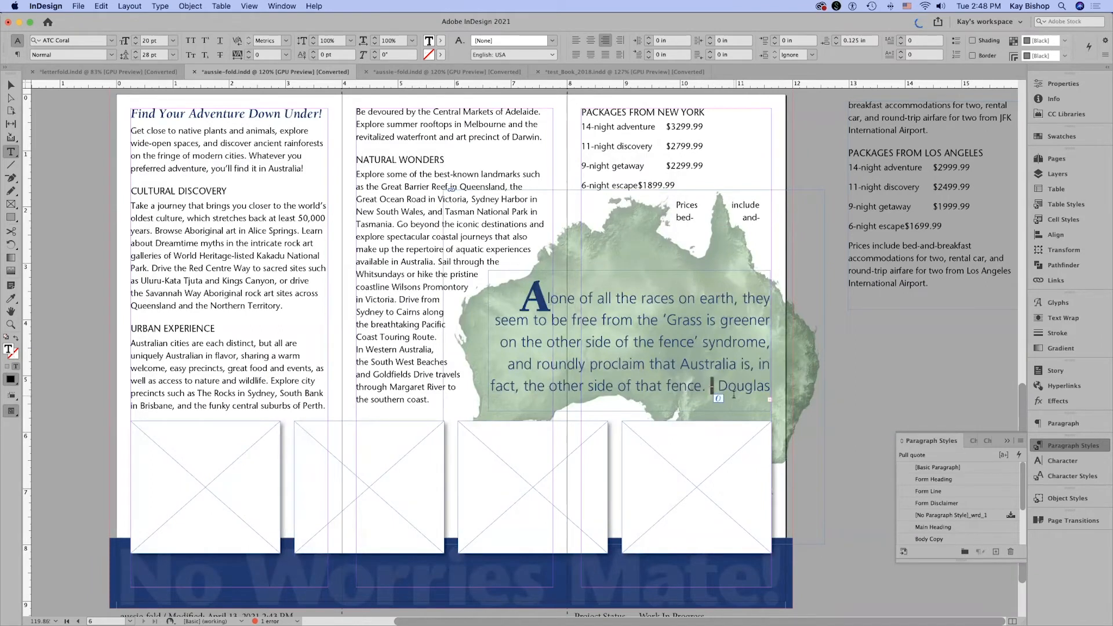
type("—")
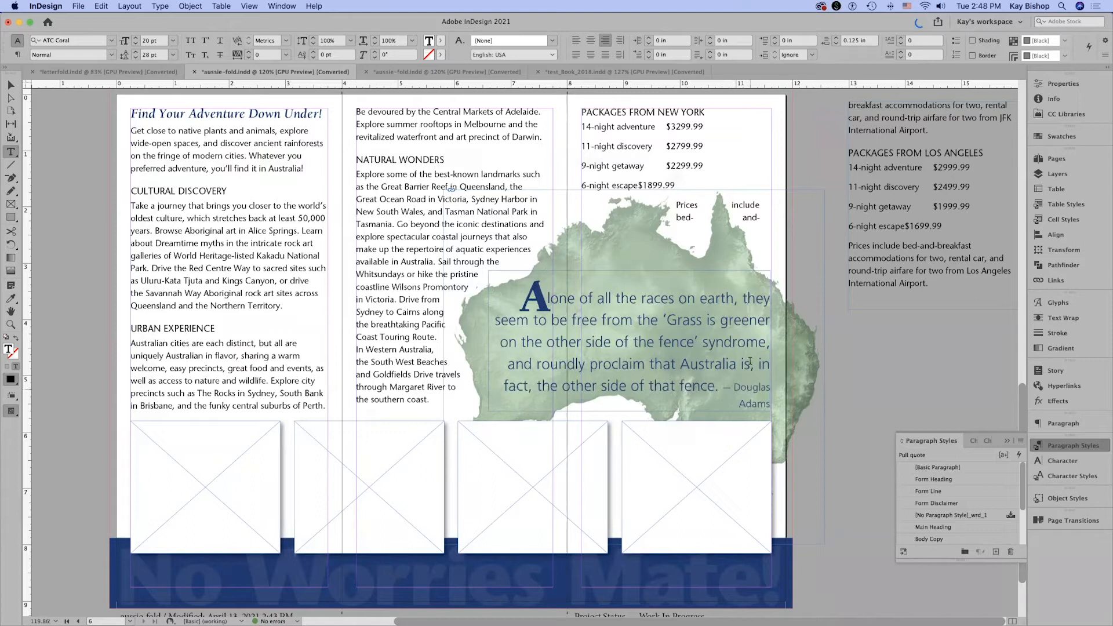
left_click_drag(733, 387, 777, 402)
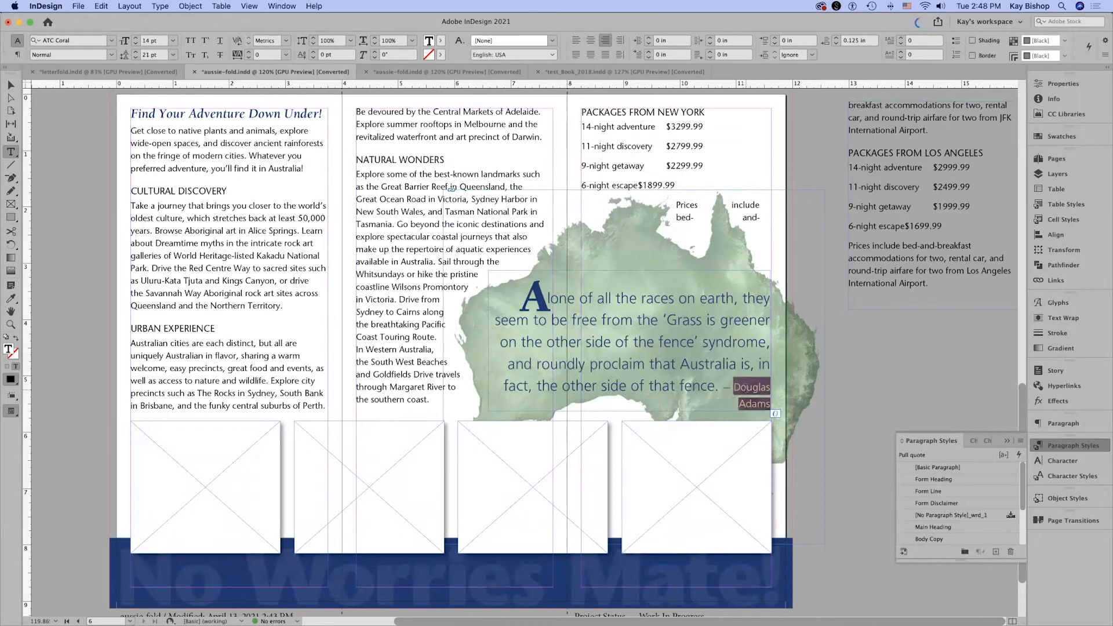
left_click(886, 388)
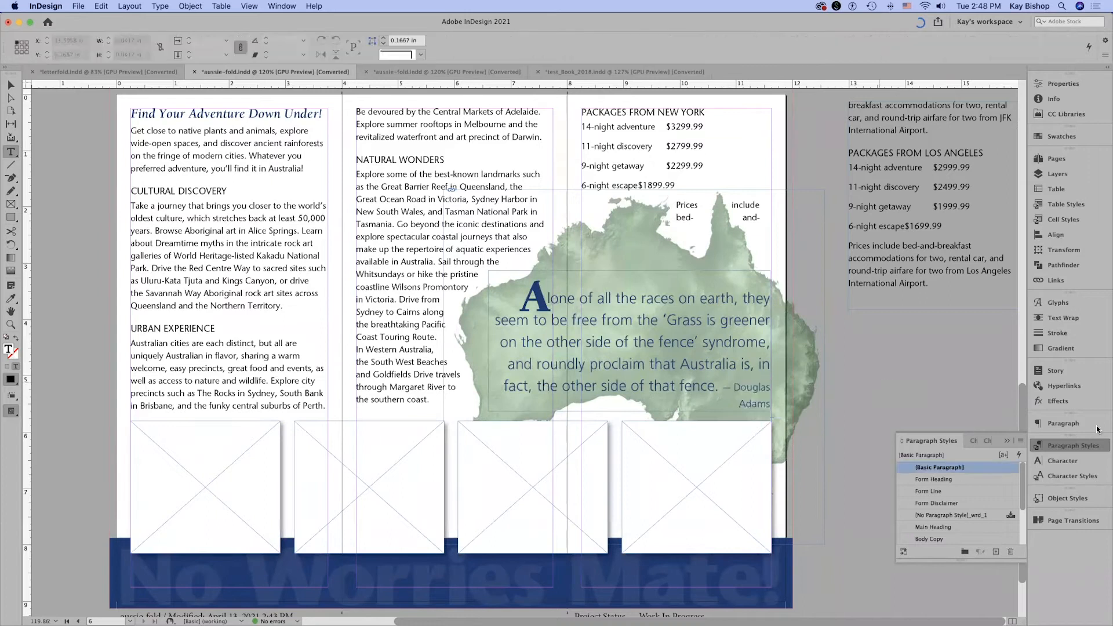
Show the character styles and put the author attribution on its own line with a forced line break, comparing it with a paragraph break.
left_click(1079, 476)
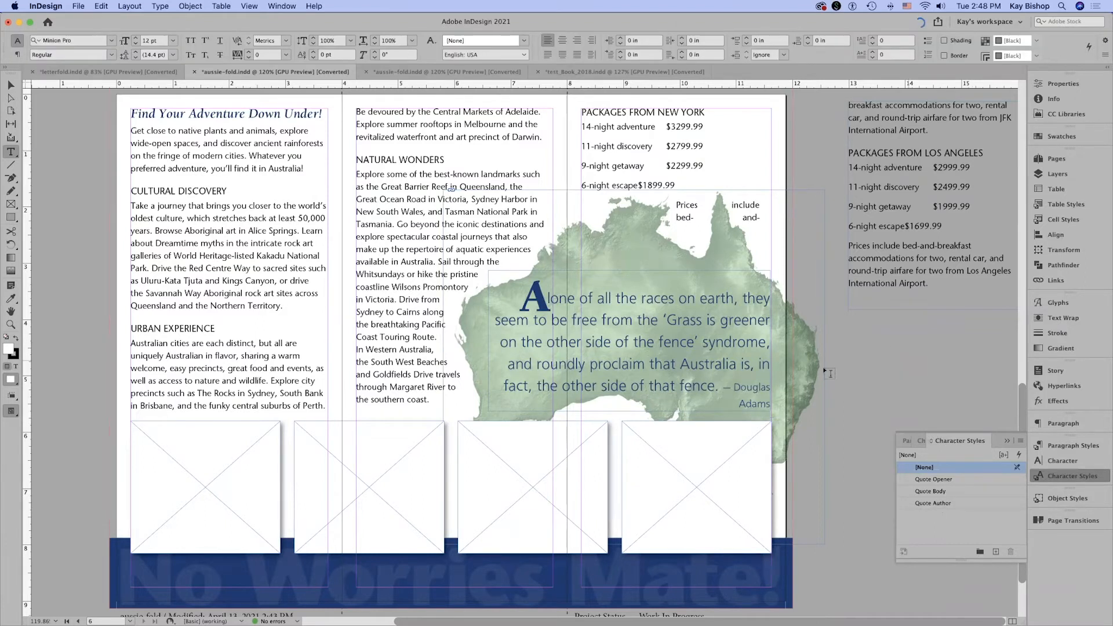
left_click(723, 388)
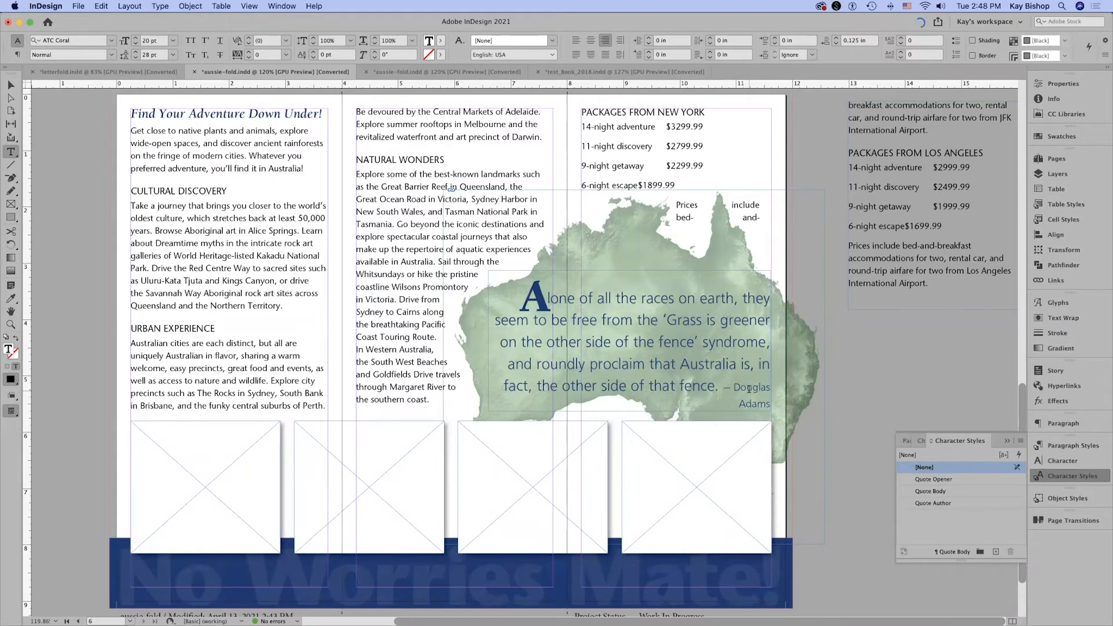
key("shift+Return")
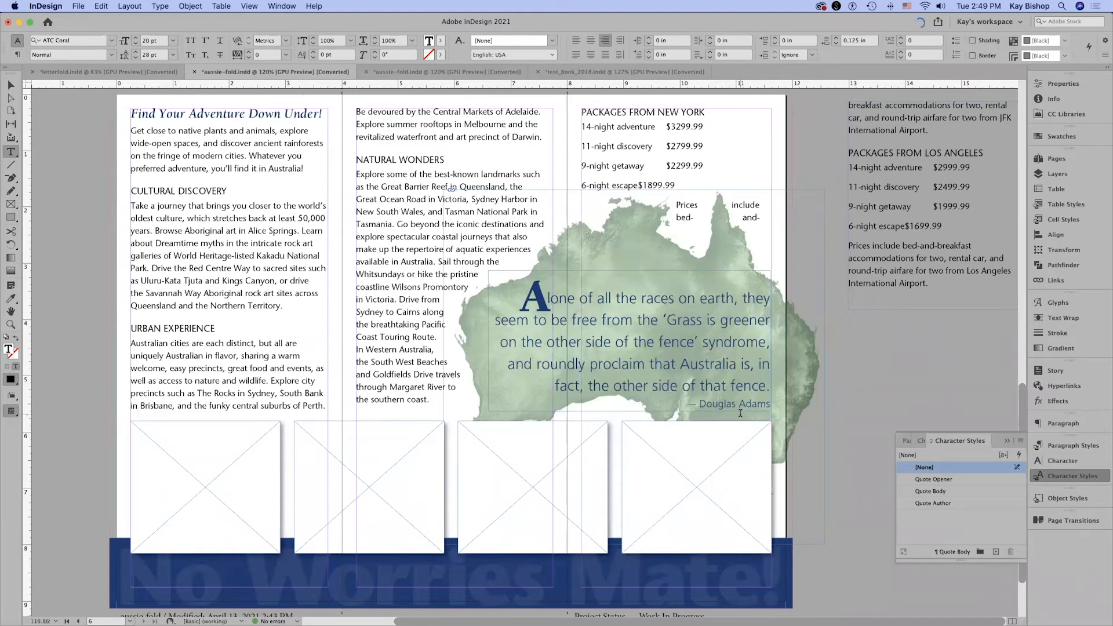
key("BackSpace")
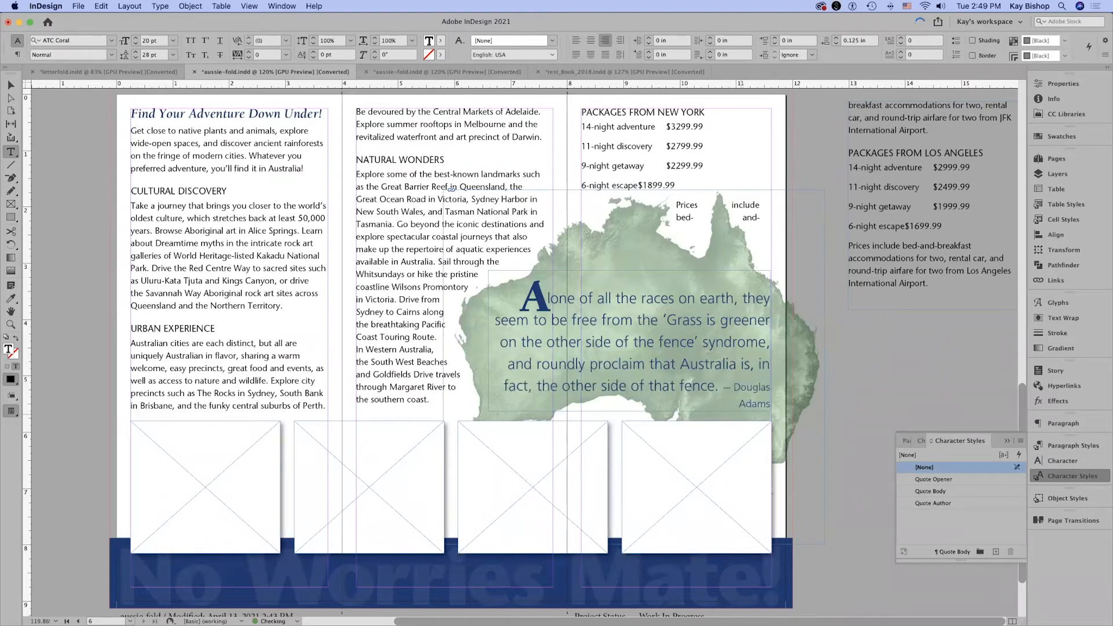
key("Return")
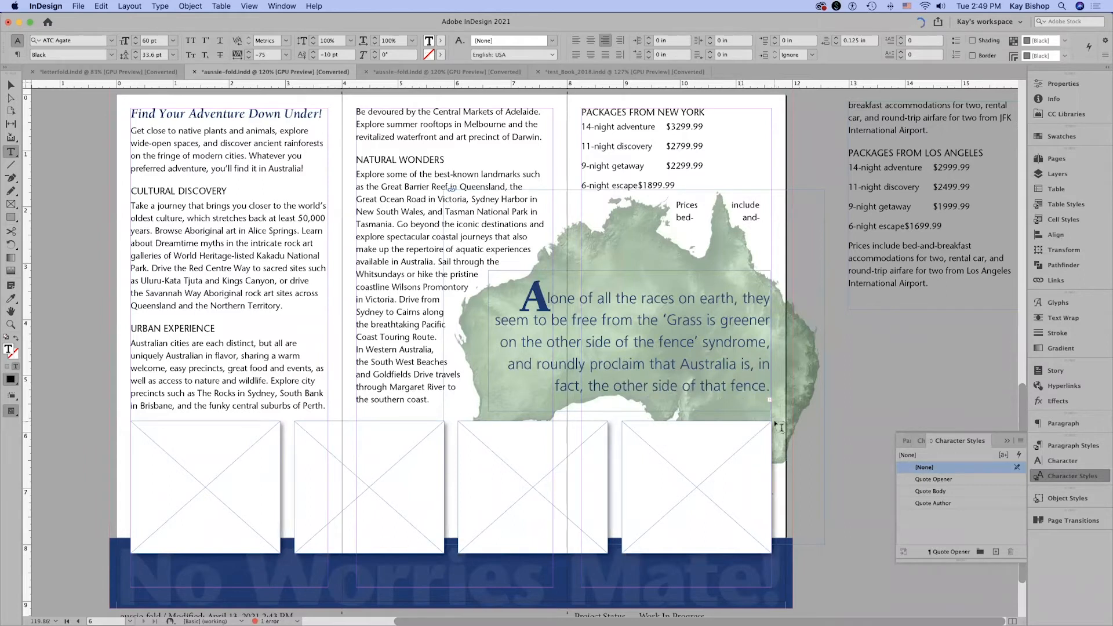
key("BackSpace")
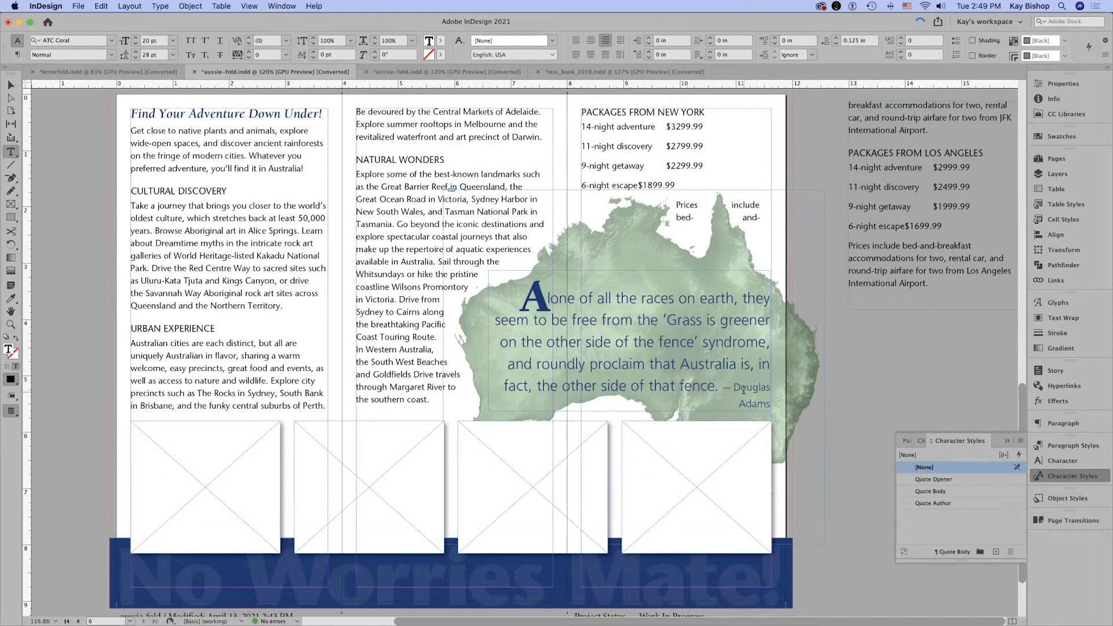
key("shift+Return")
key("shift+Right")
key("shift+Right")
key("shift+Right")
key("shift+Right")
key("shift+Right")
key("shift+Right")
key("shift+Right")
key("shift+Right")
key("shift+Right")
key("shift+Right")
key("shift+Right")
key("shift+Right")
key("shift+Right")
key("shift+Right")
key("shift+Right")
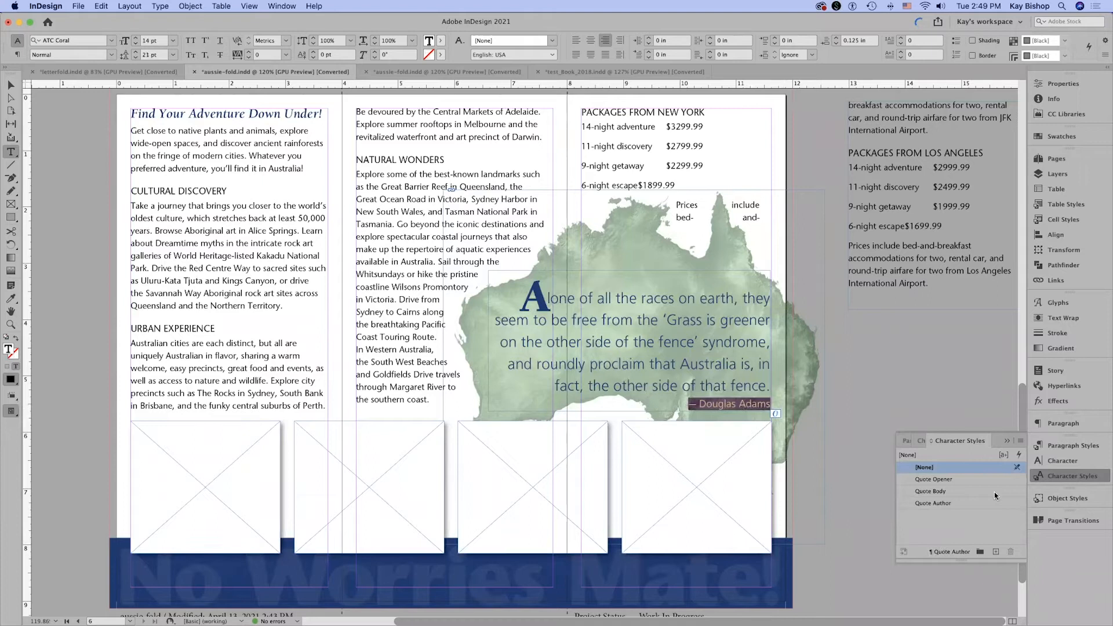
Break the quote's line before "in fact" with a forced line break, comparing it with a paragraph break, and deselect the text.
left_click(758, 364)
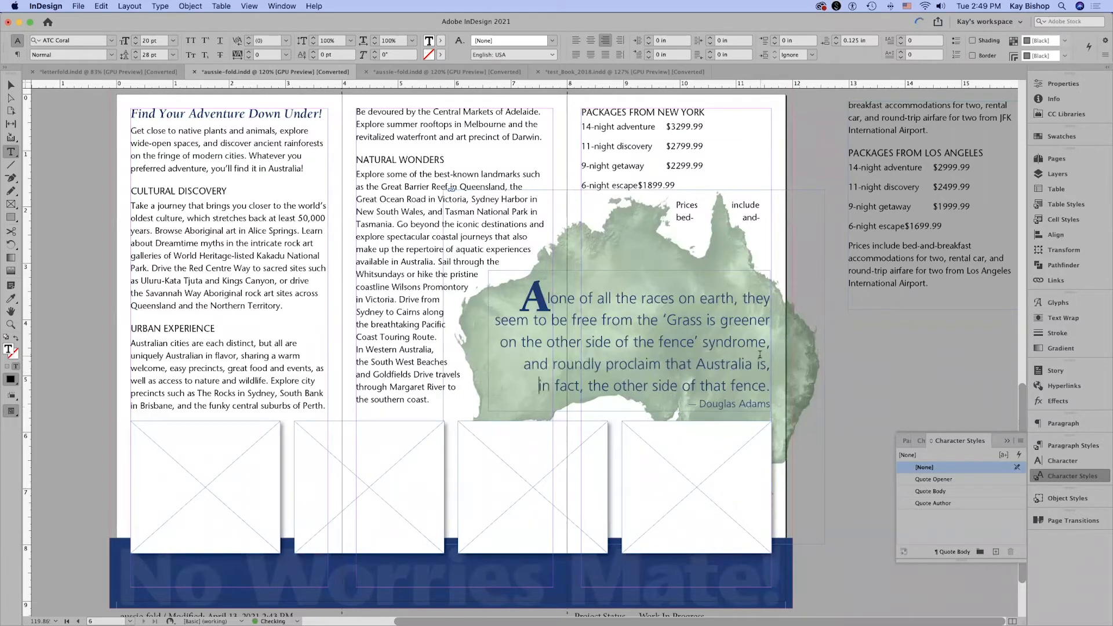
key("Return")
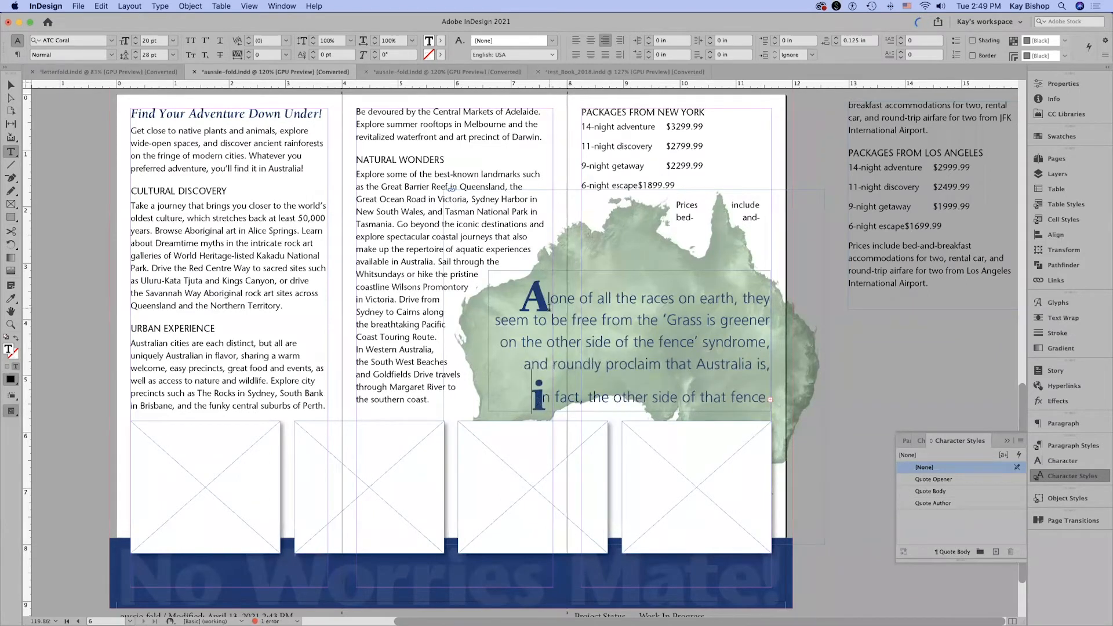
key("BackSpace")
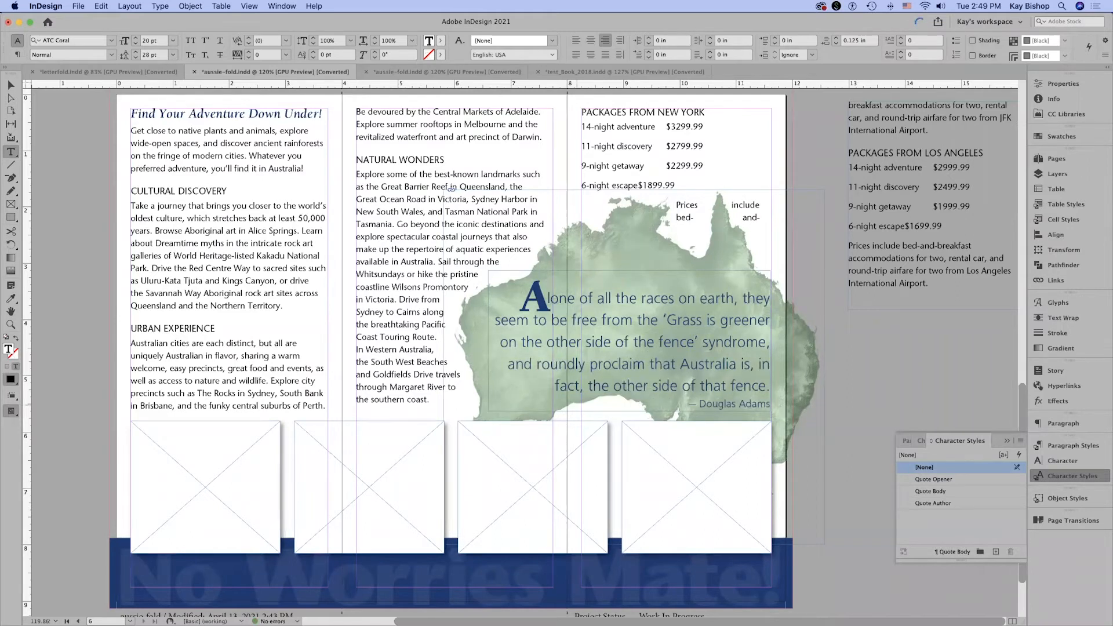
key("shift+Return")
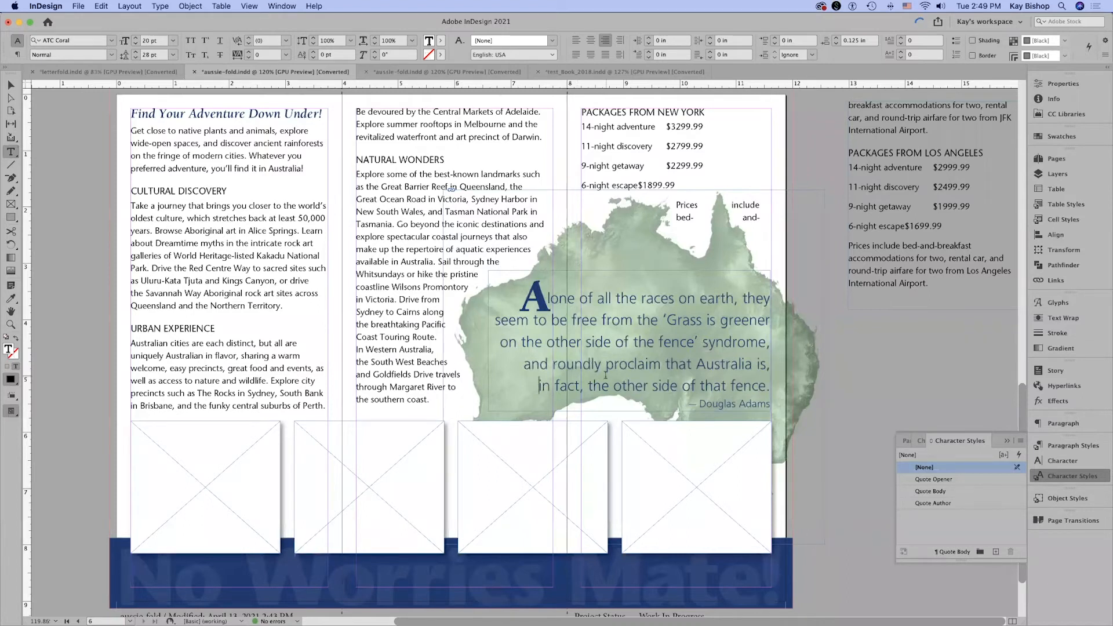
left_click(887, 390)
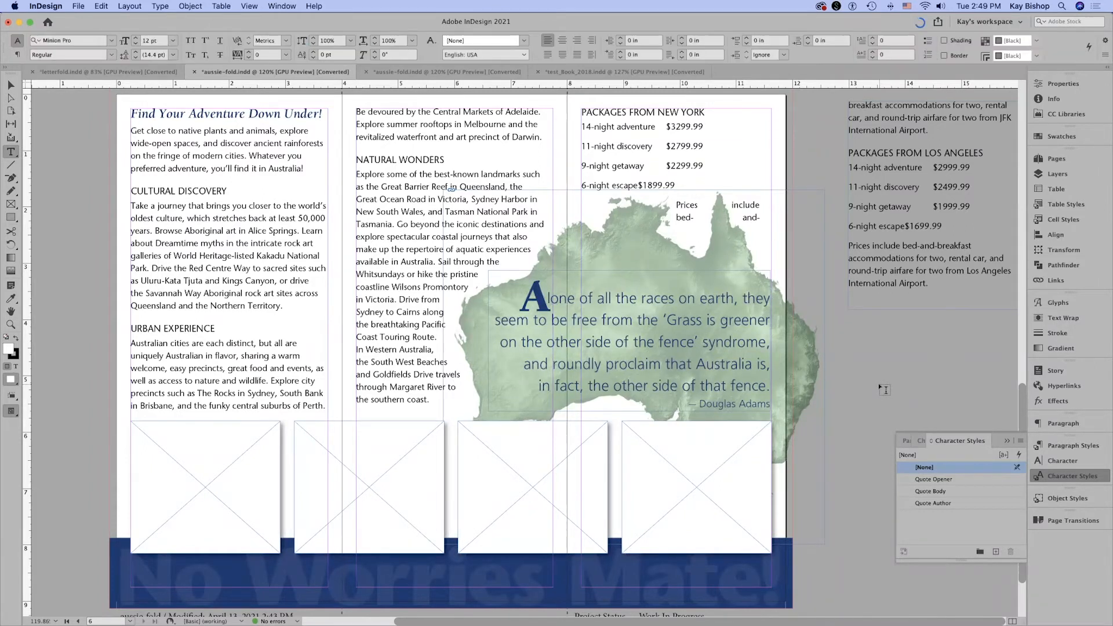
key("h")
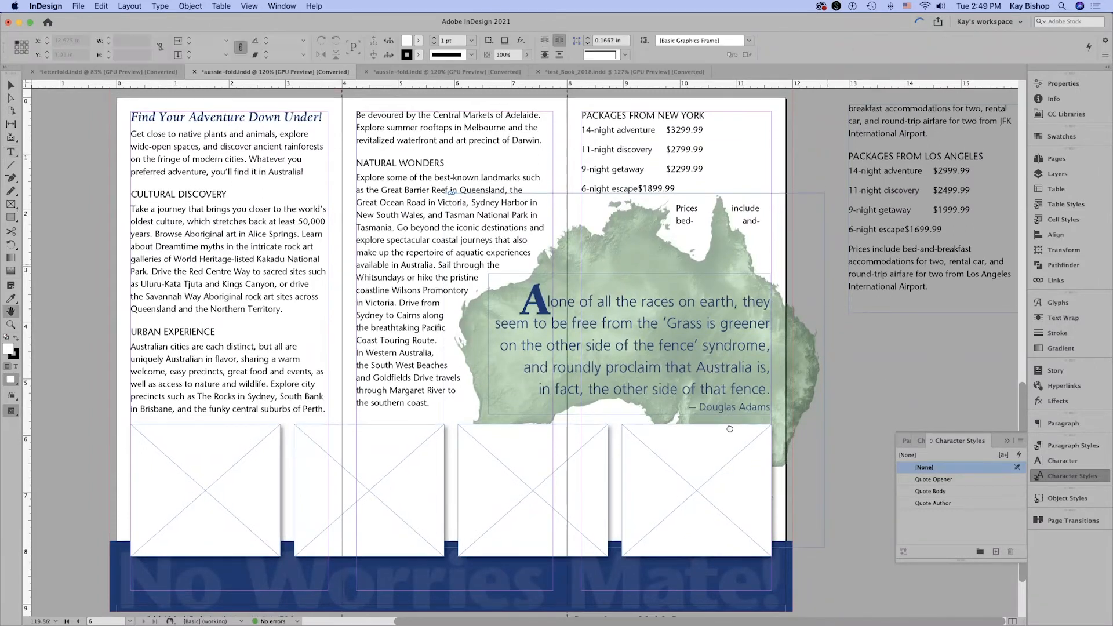
Show the hidden characters in the brochure's text to reveal the tabs and paragraph marks in the package price lists.
scroll(704, 384, "up", 4)
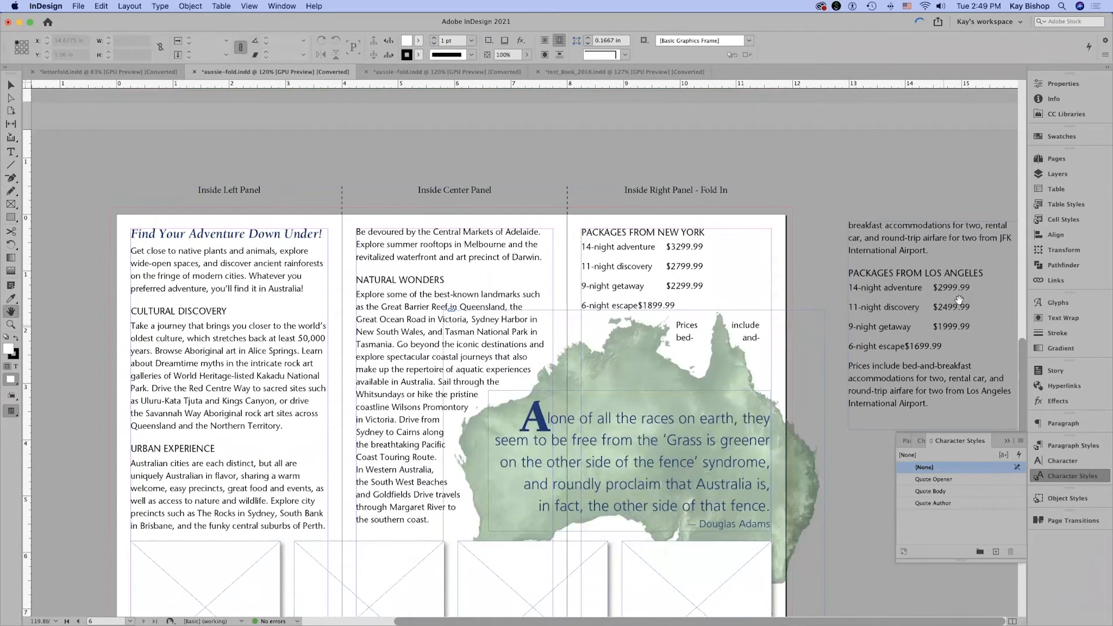
scroll(909, 301, "down", 1)
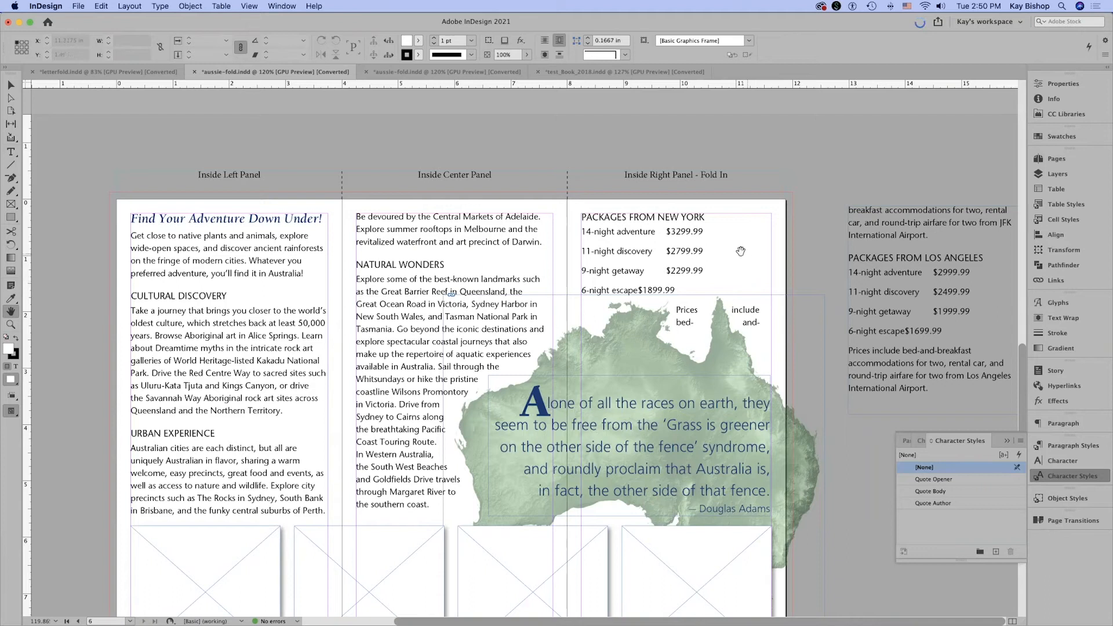
left_click_drag(731, 253, 762, 213)
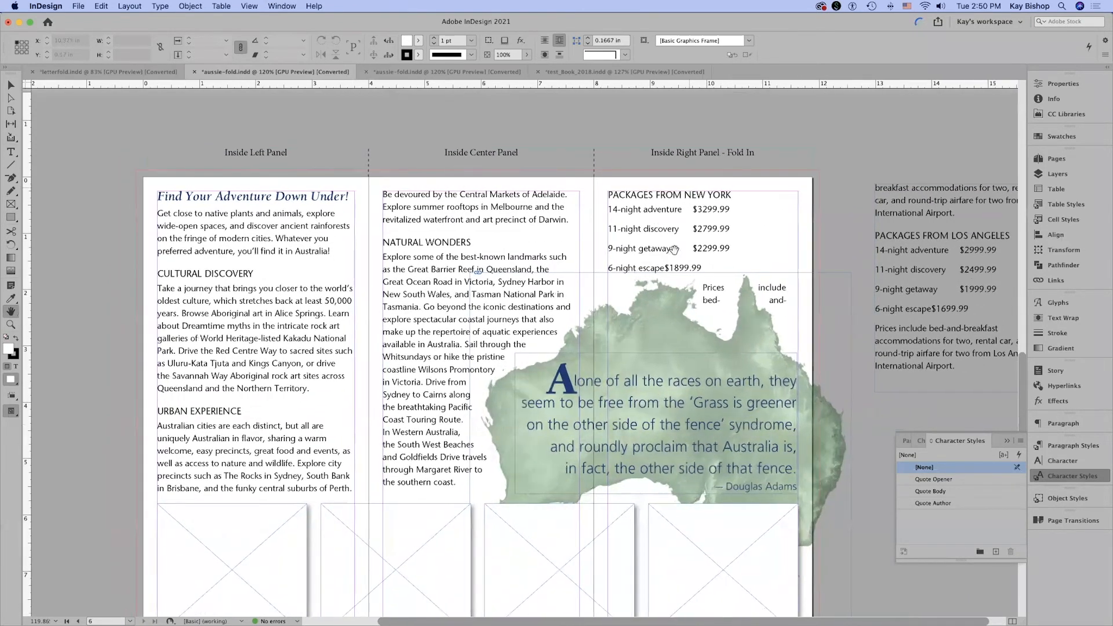
left_click_drag(682, 235, 690, 229)
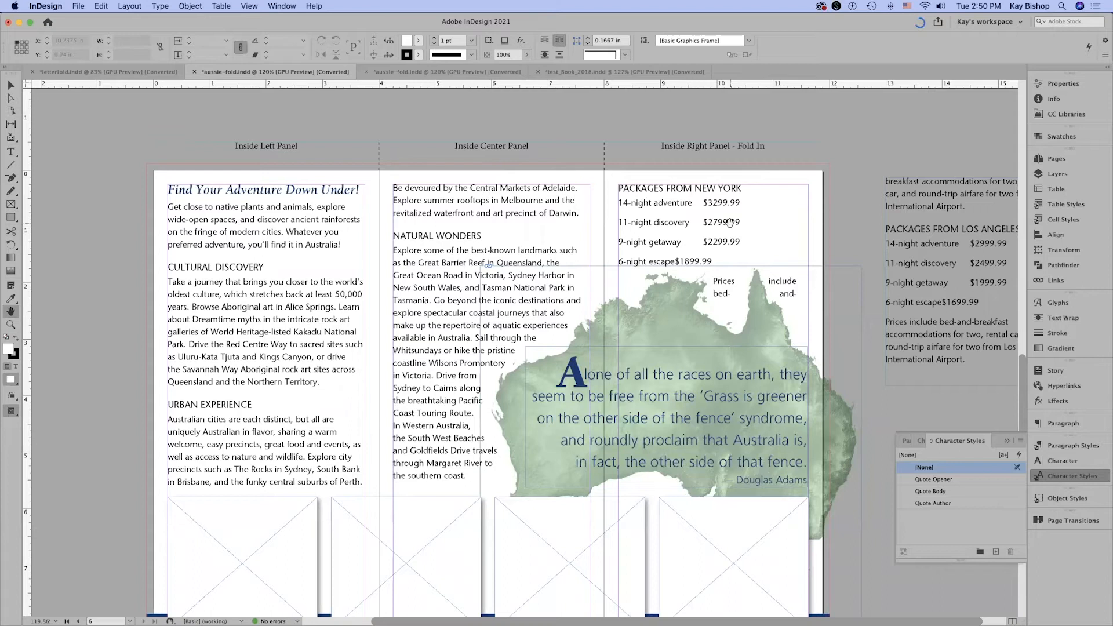
key("t")
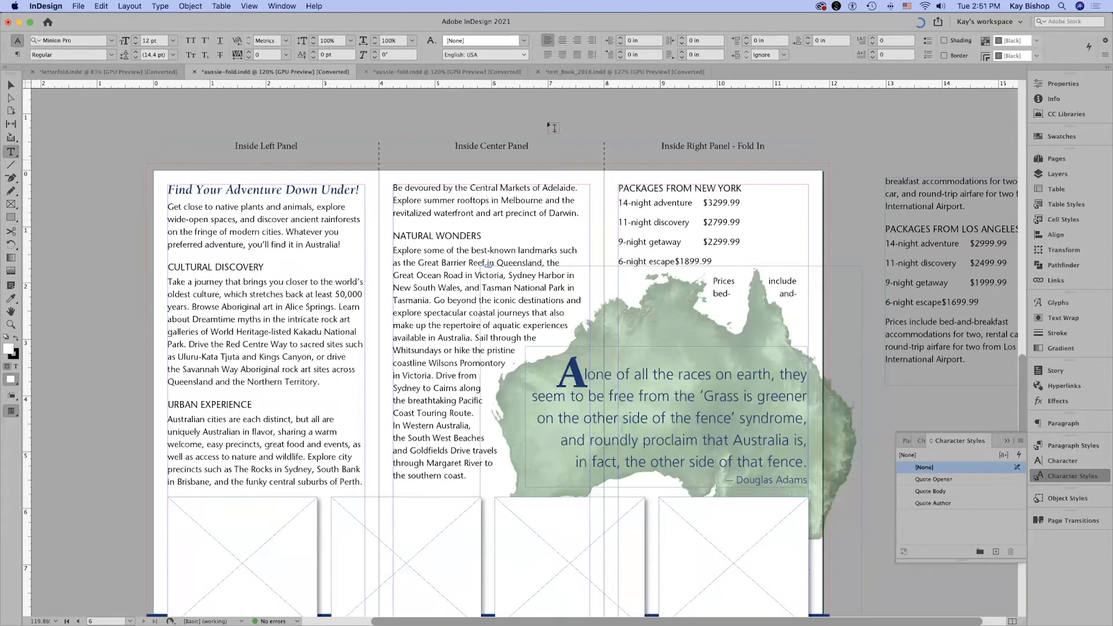
left_click(160, 6)
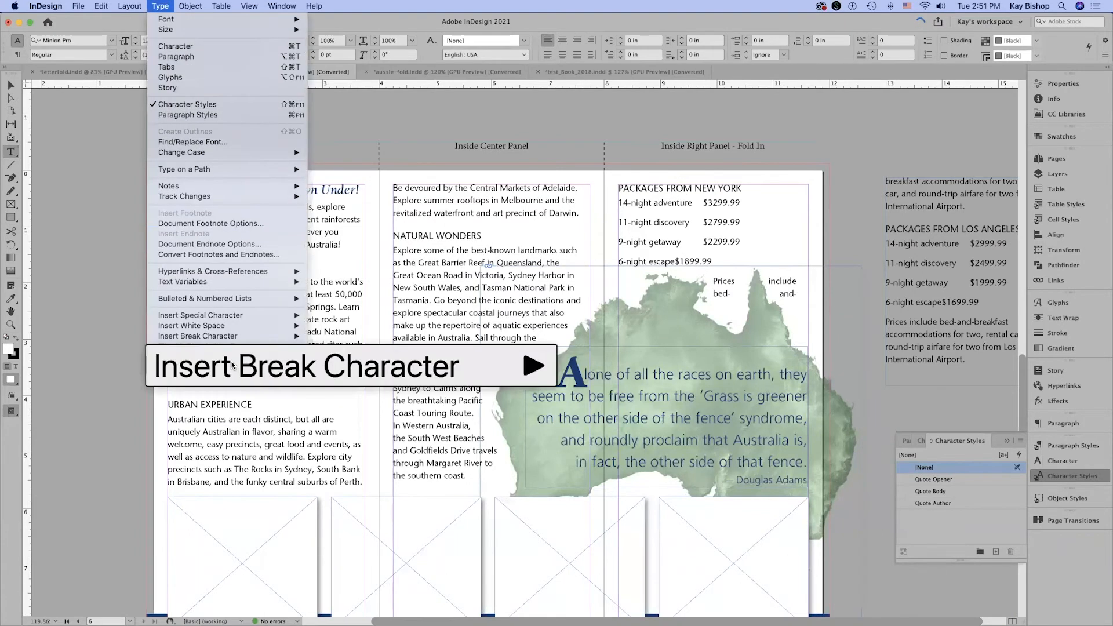
left_click(201, 363)
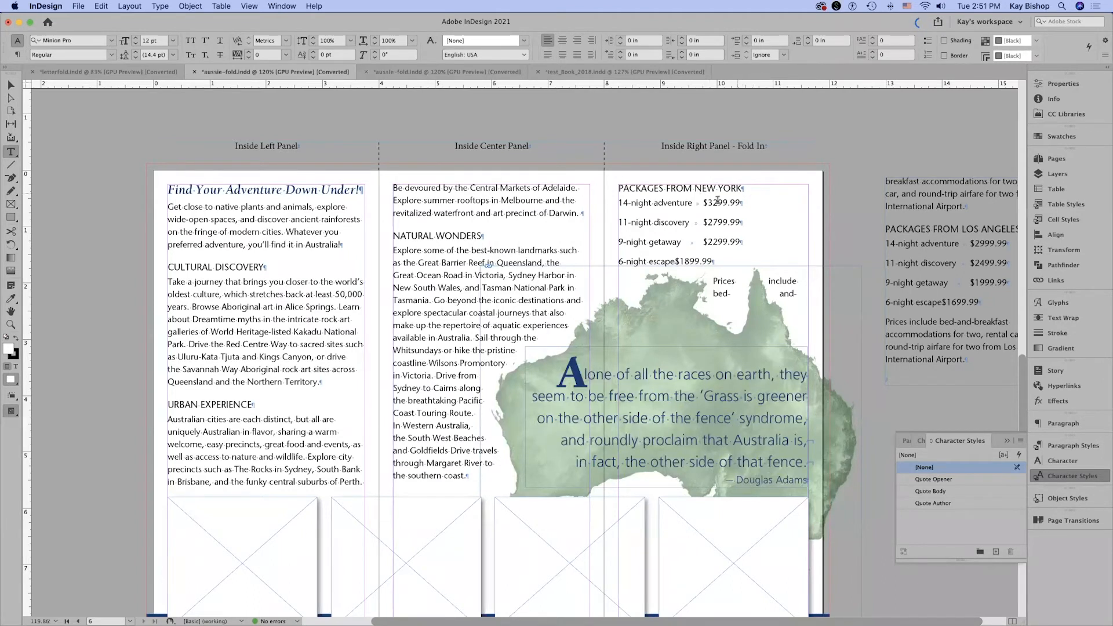
Set the space after the "14-night adventure" line under Packages from New York to 0 in.
left_click(699, 202)
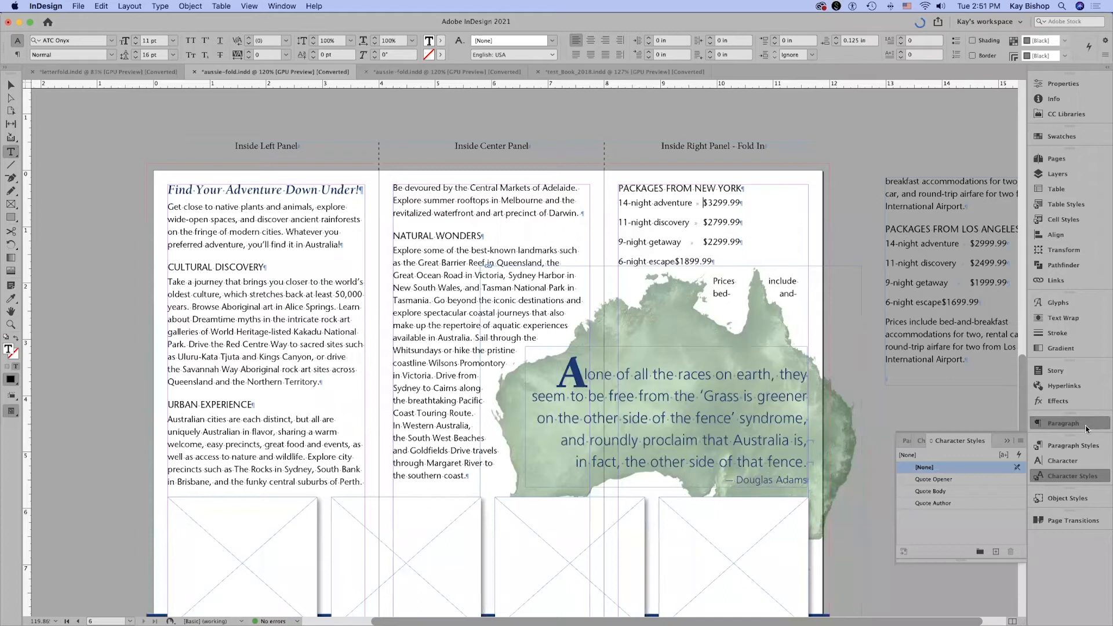
left_click(1063, 423)
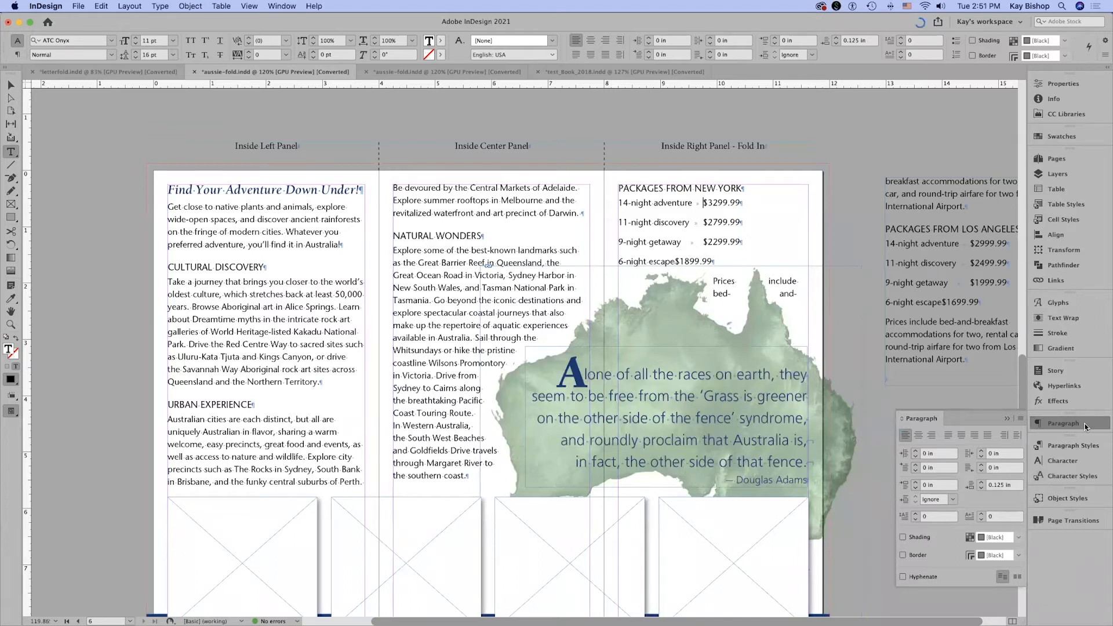
left_click(991, 485)
type("0")
key("Return")
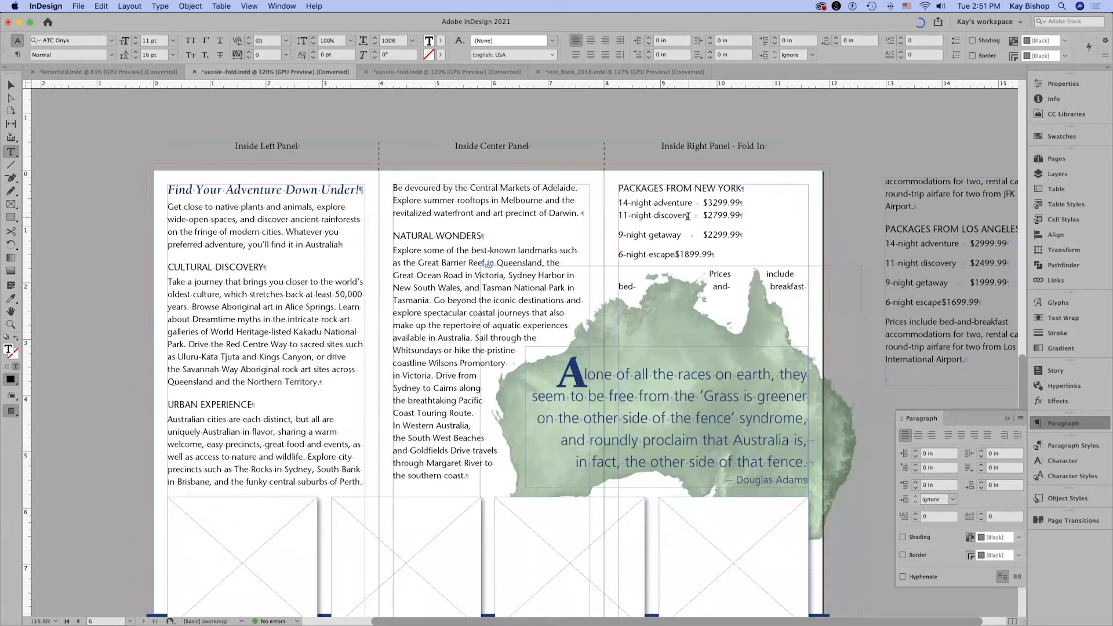
Add a decimal-aligned tab stop at 3.125 in to the "14-night adventure" price line.
left_click(161, 5)
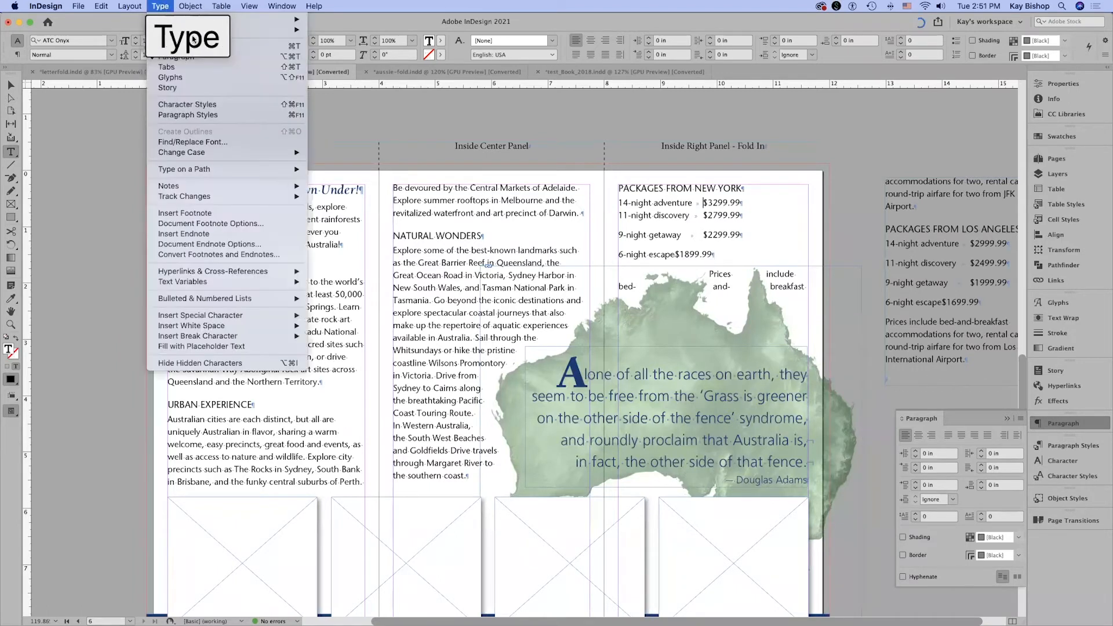
left_click(244, 74)
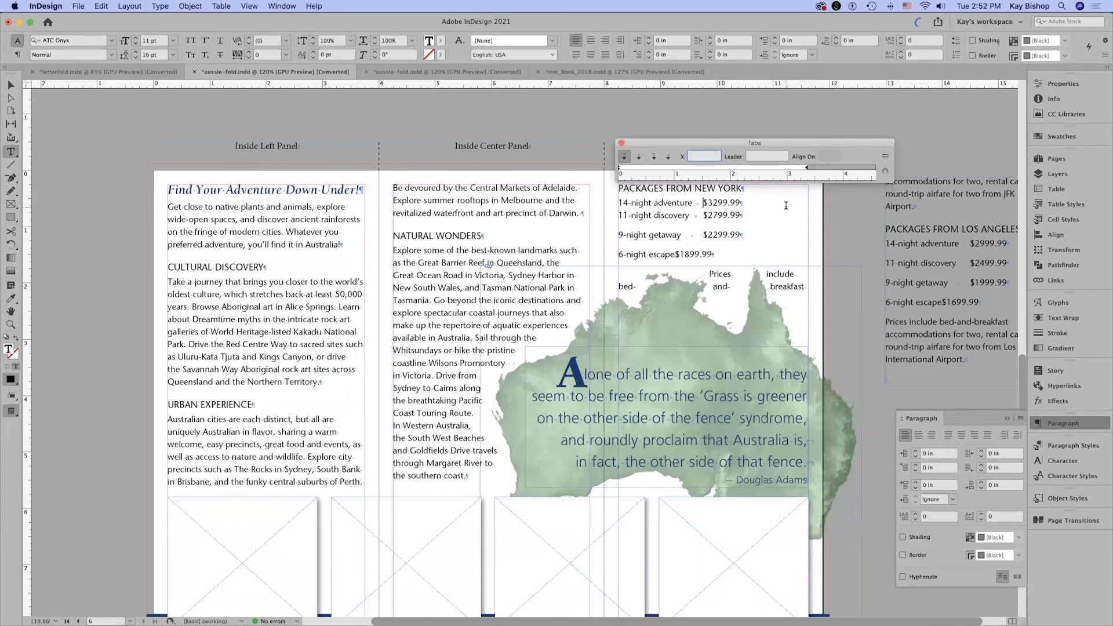
left_click(816, 87)
left_click(668, 158)
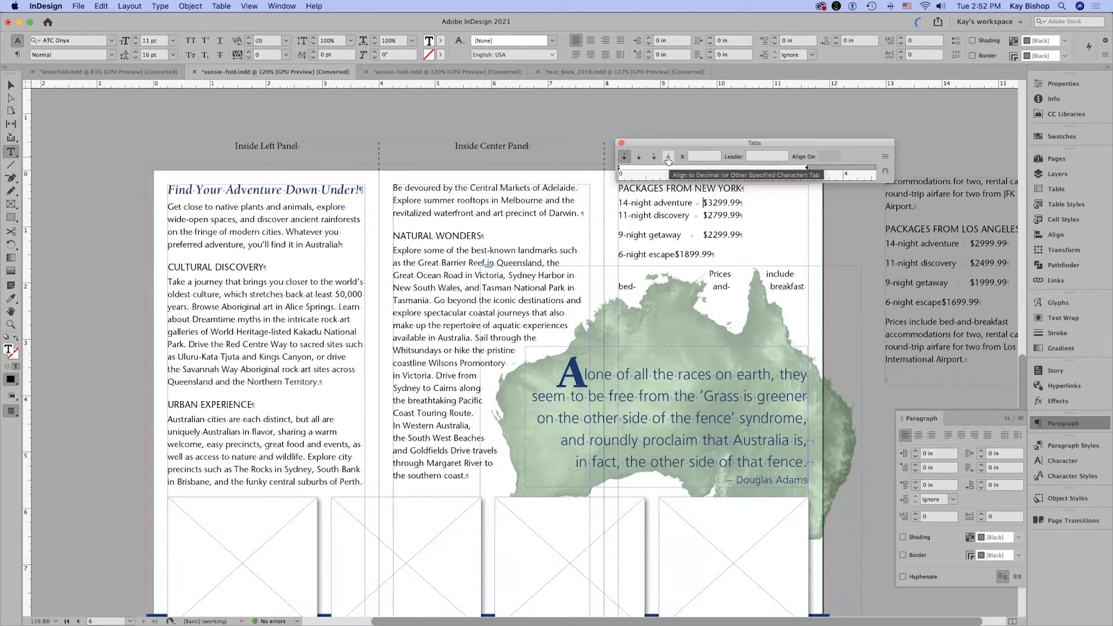
left_click(668, 158)
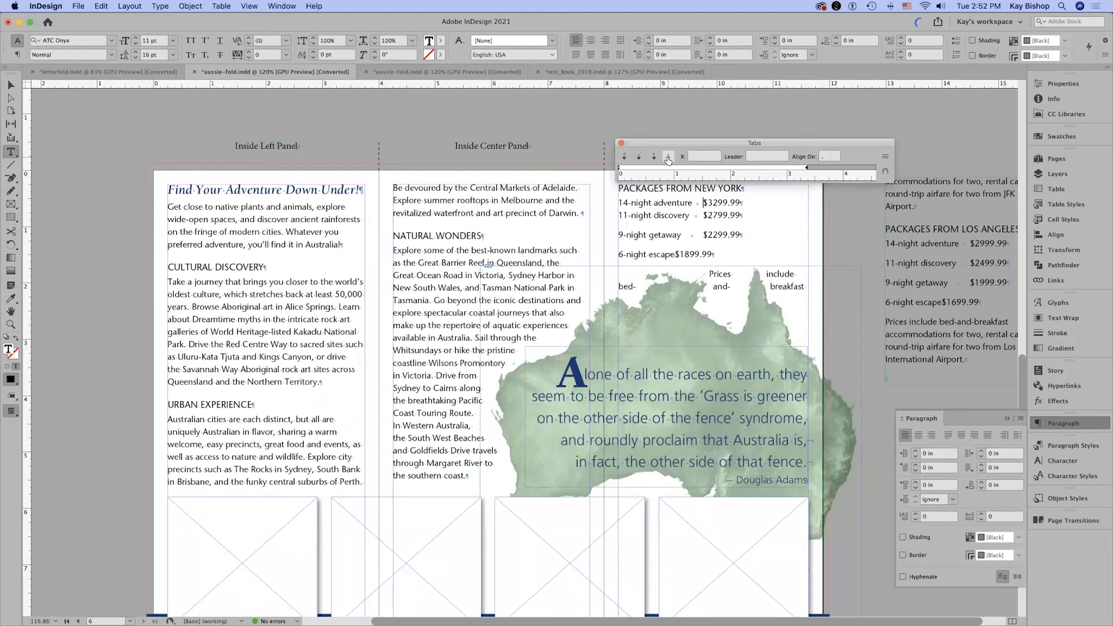
left_click(701, 169)
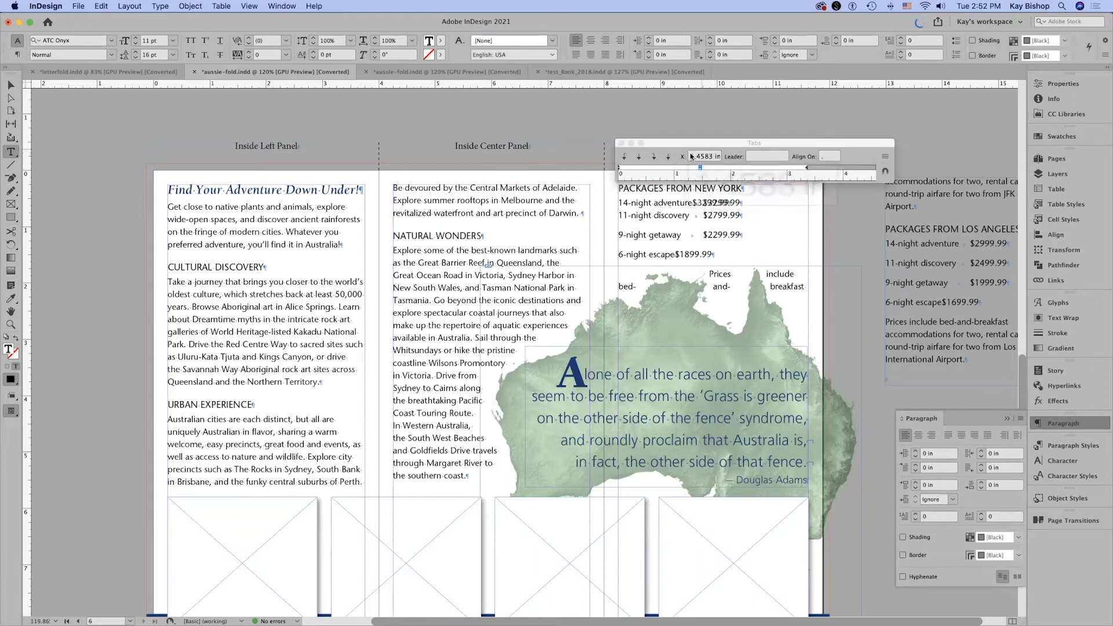
left_click(715, 156)
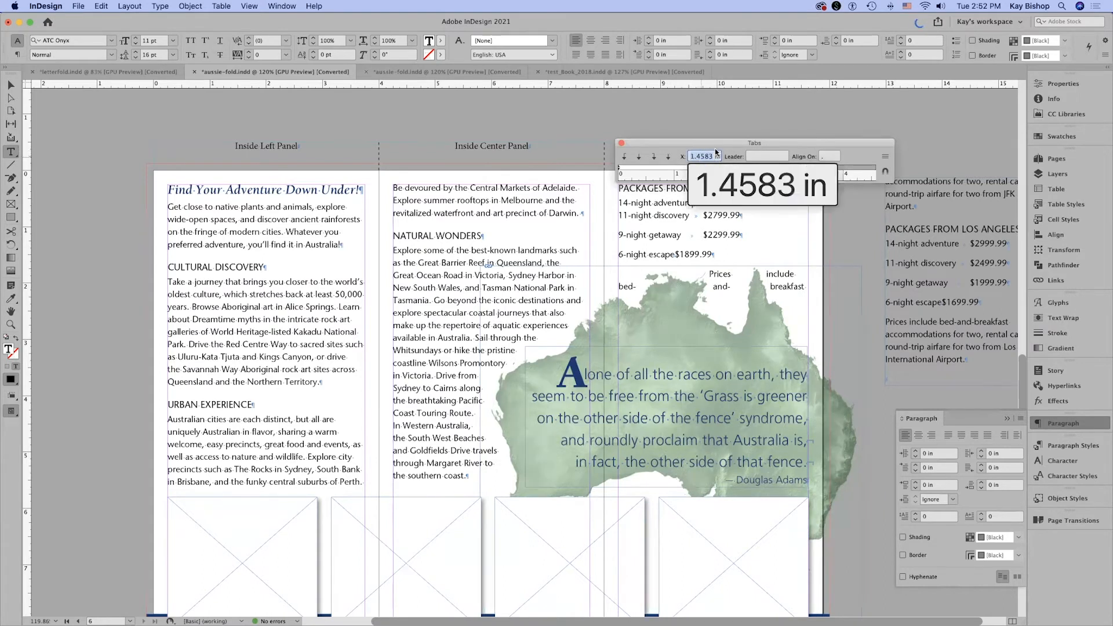
type("3.125")
key("Return")
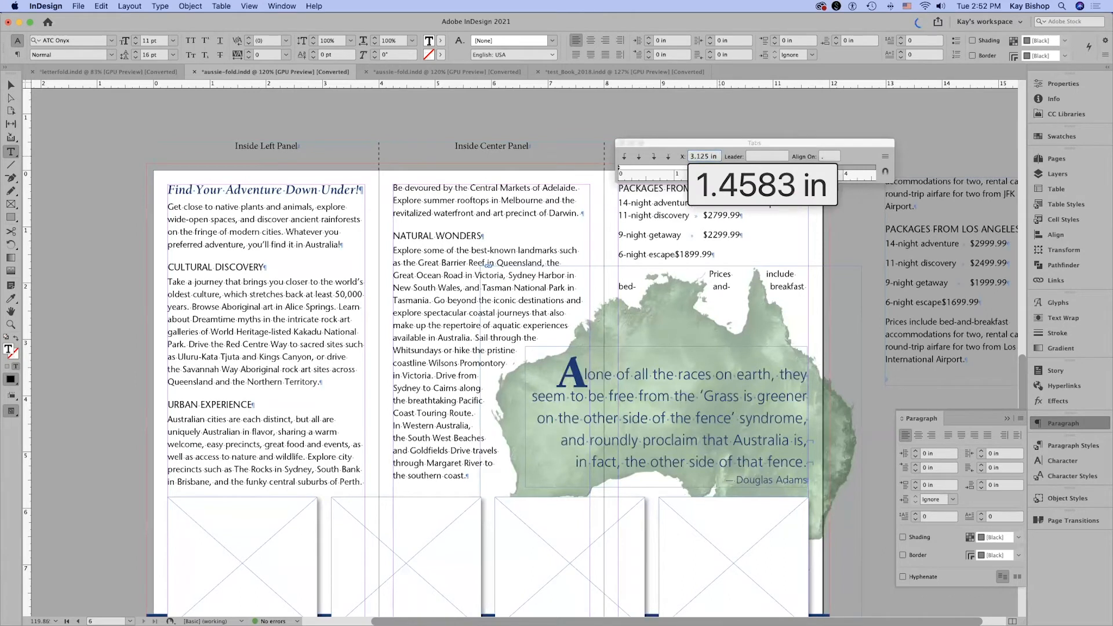
Give the price line's tab stop a period leader, and space out the dots by adding a space after the period.
left_click(764, 157)
left_click(794, 169)
type(".")
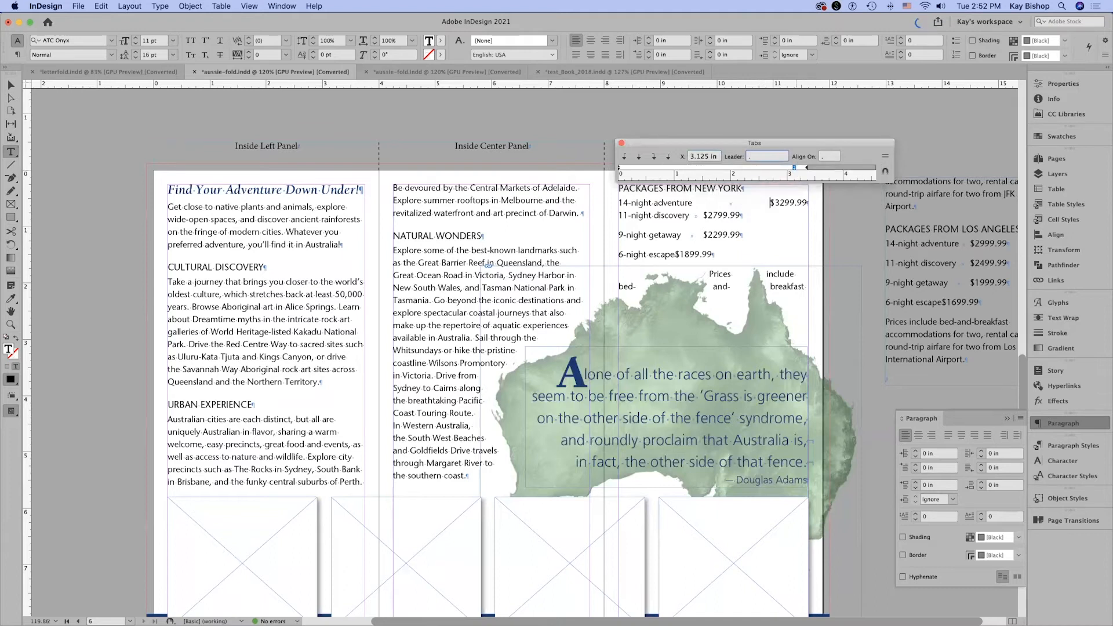
left_click(794, 170)
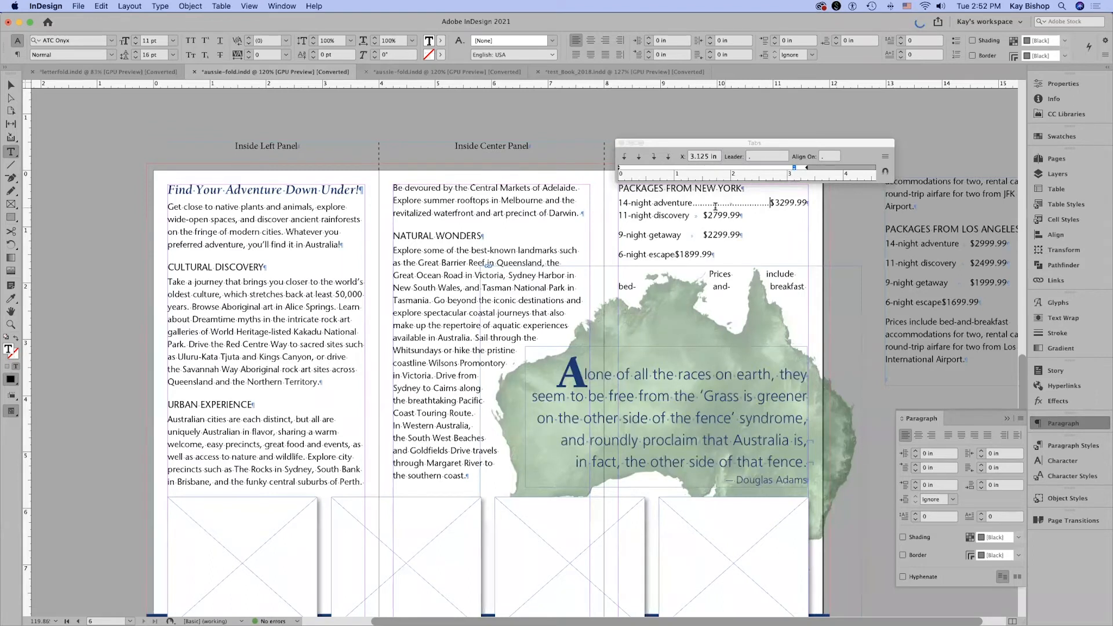
left_click_drag(692, 202, 764, 204)
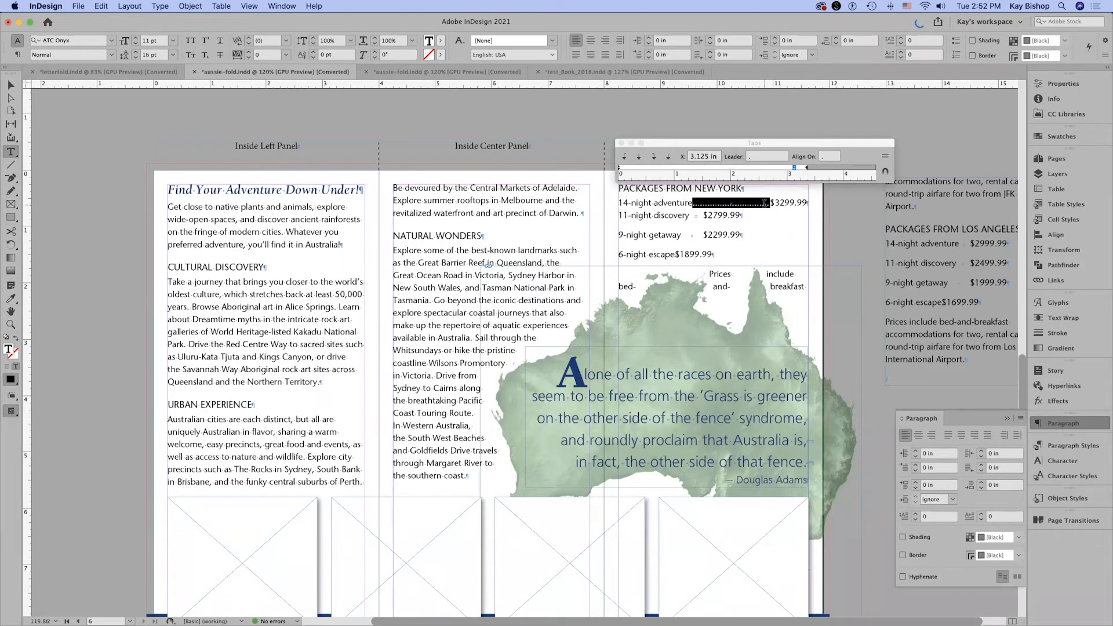
left_click(796, 227)
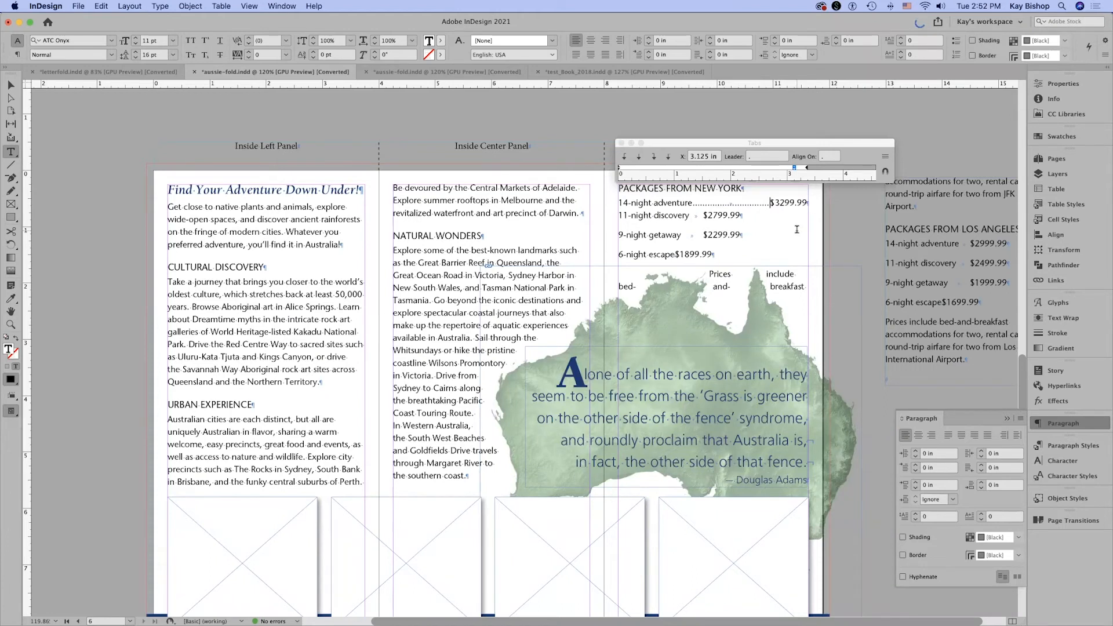
left_click(756, 155)
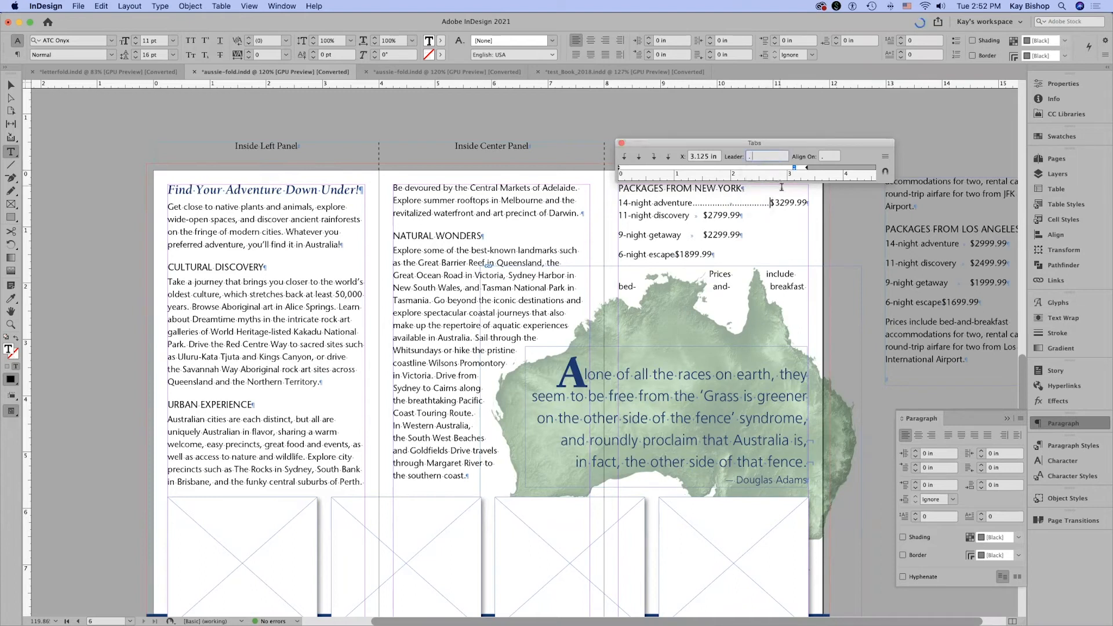
key("Return")
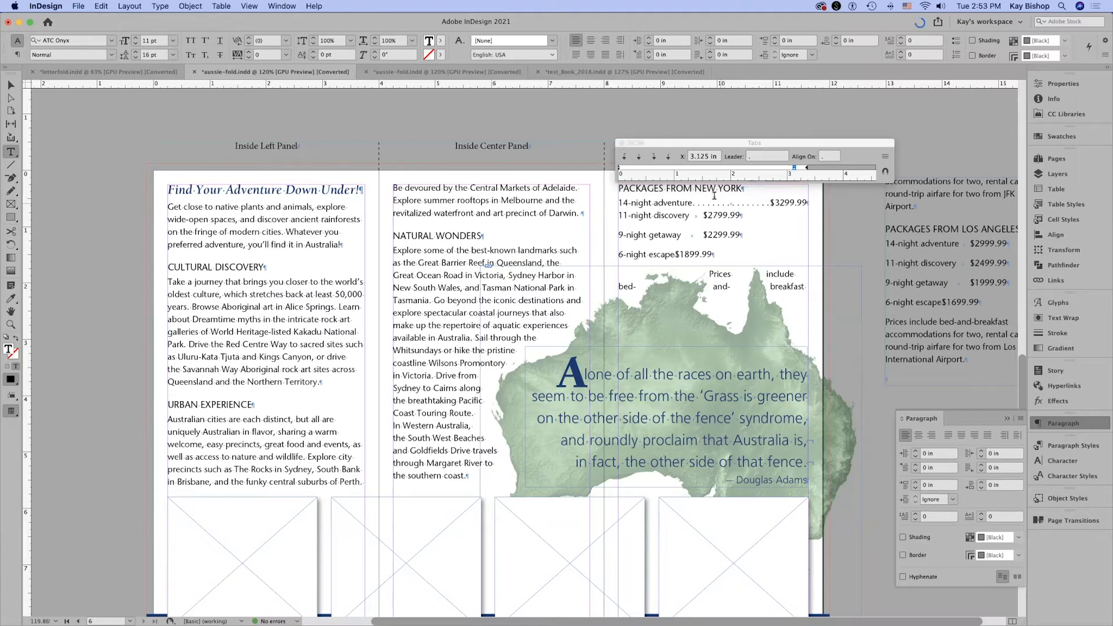
Create a paragraph style named "Price line" from the formatted "14-night adventure" line, based on Body Copy and applied to that line.
left_click(772, 220)
key("Up")
left_click(1054, 446)
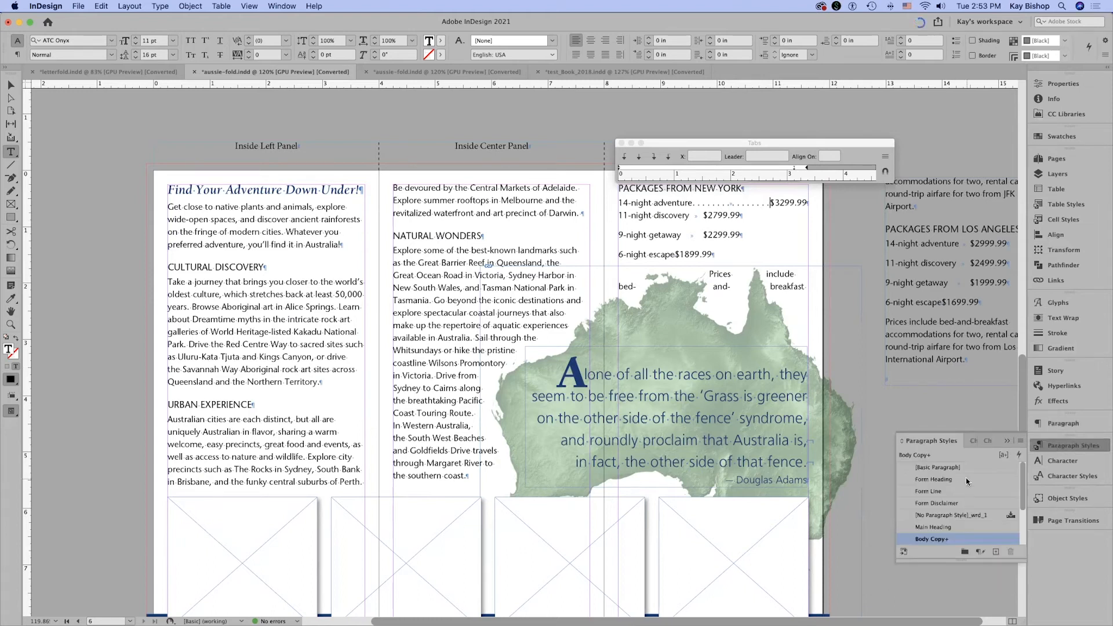
left_click(995, 553, "alt")
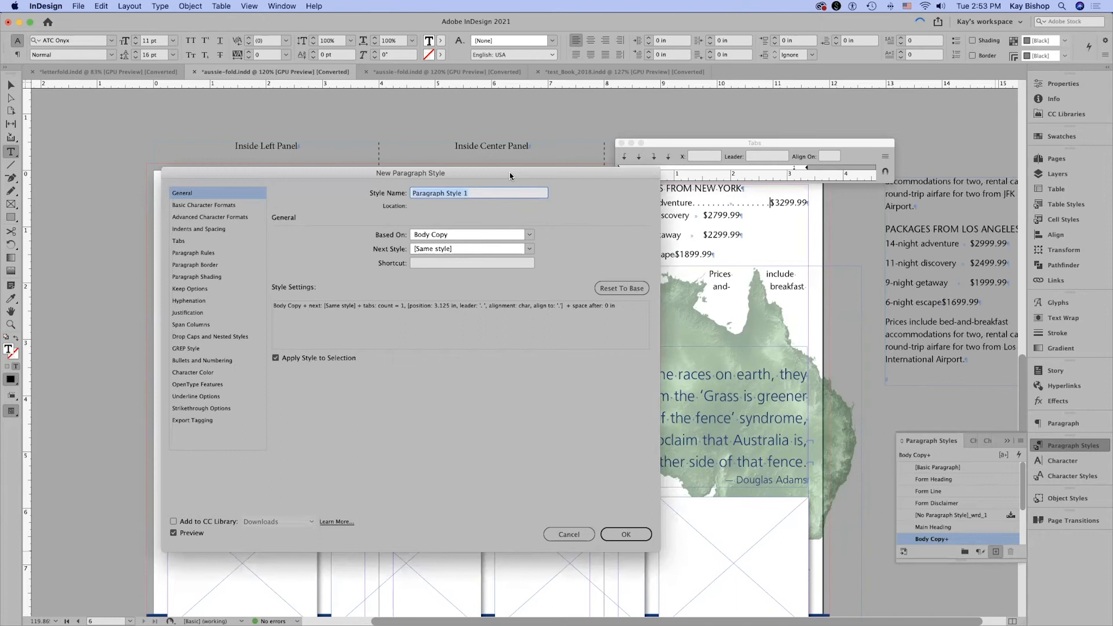
left_click_drag(510, 172, 670, 204)
type("Price line")
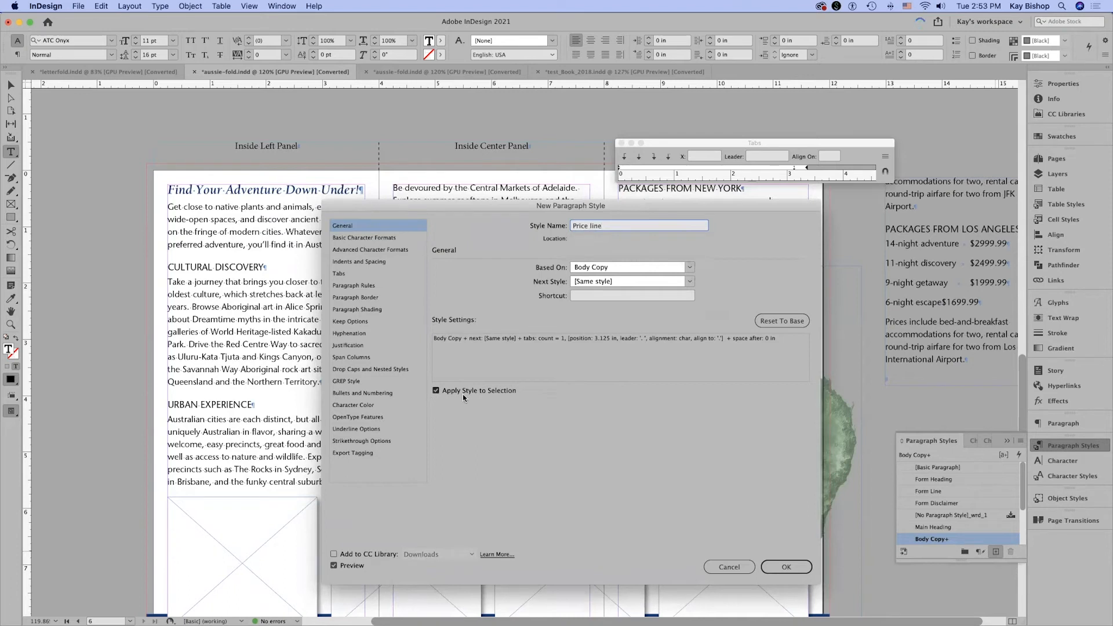
left_click_drag(591, 209, 610, 234)
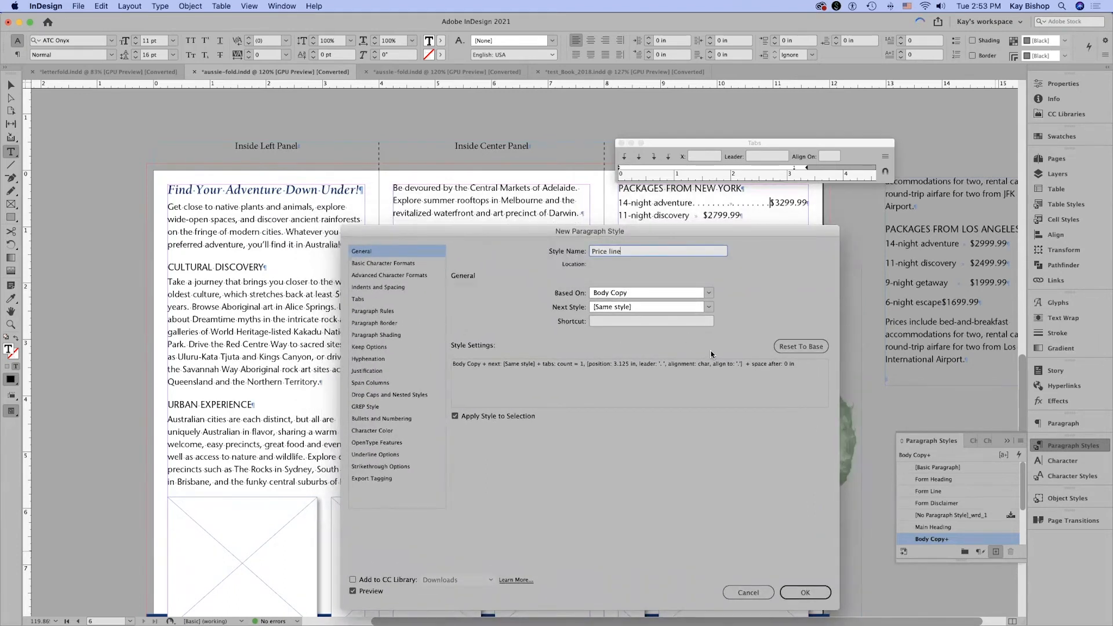
left_click(807, 593)
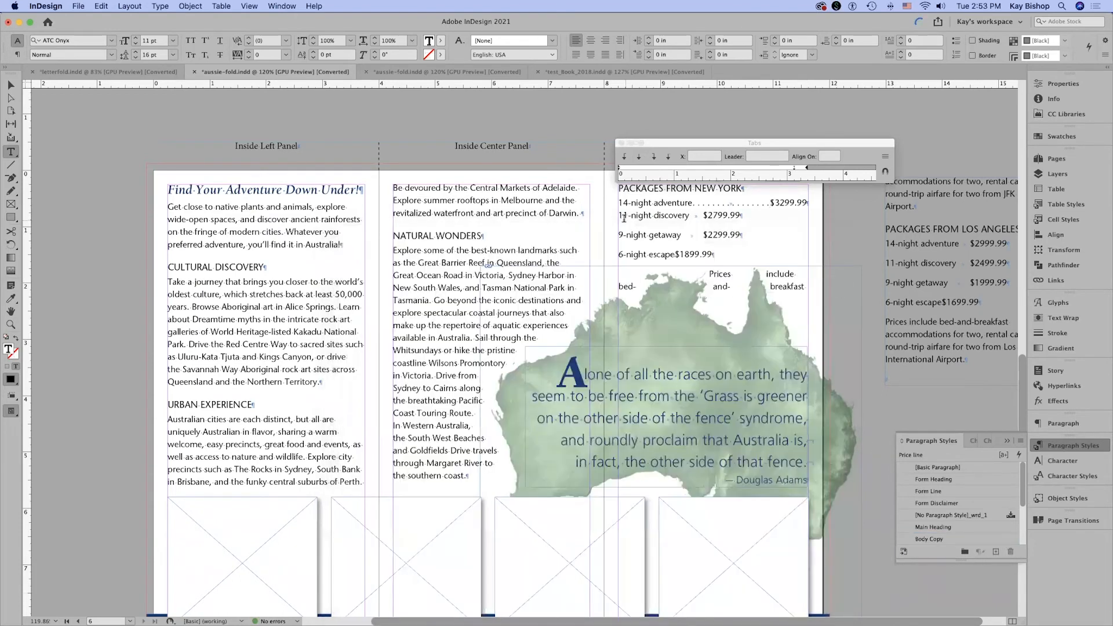
Apply the Price line style to the 11-night, 9-night and 6-night lines under Packages from New York, and deselect the text.
left_click_drag(675, 223, 754, 250)
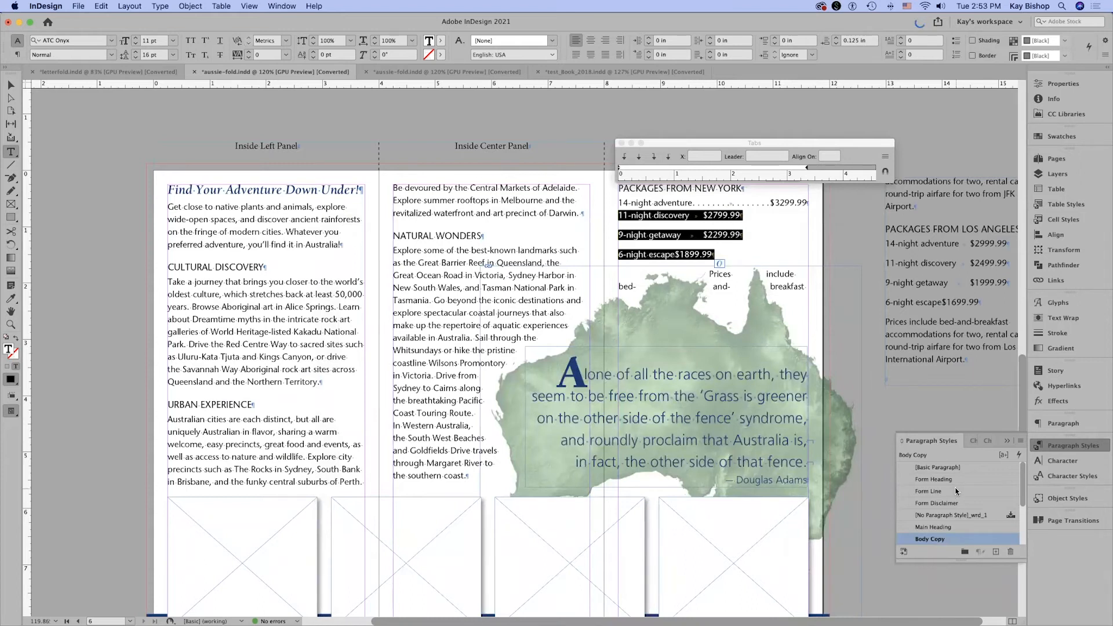
left_click_drag(963, 564, 967, 598)
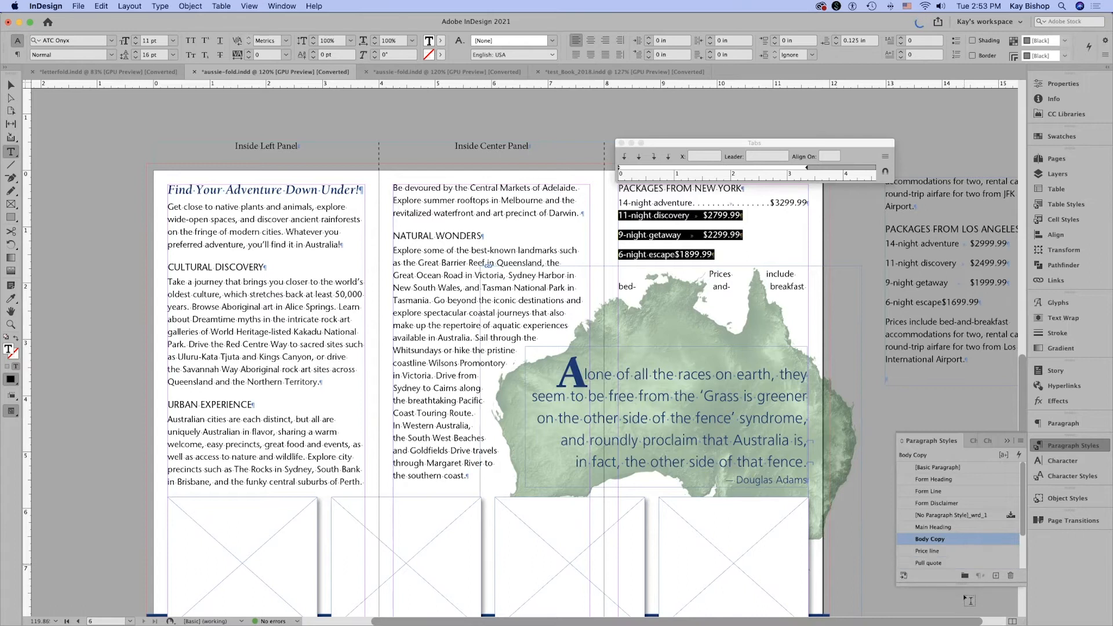
left_click(958, 551)
left_click(773, 215)
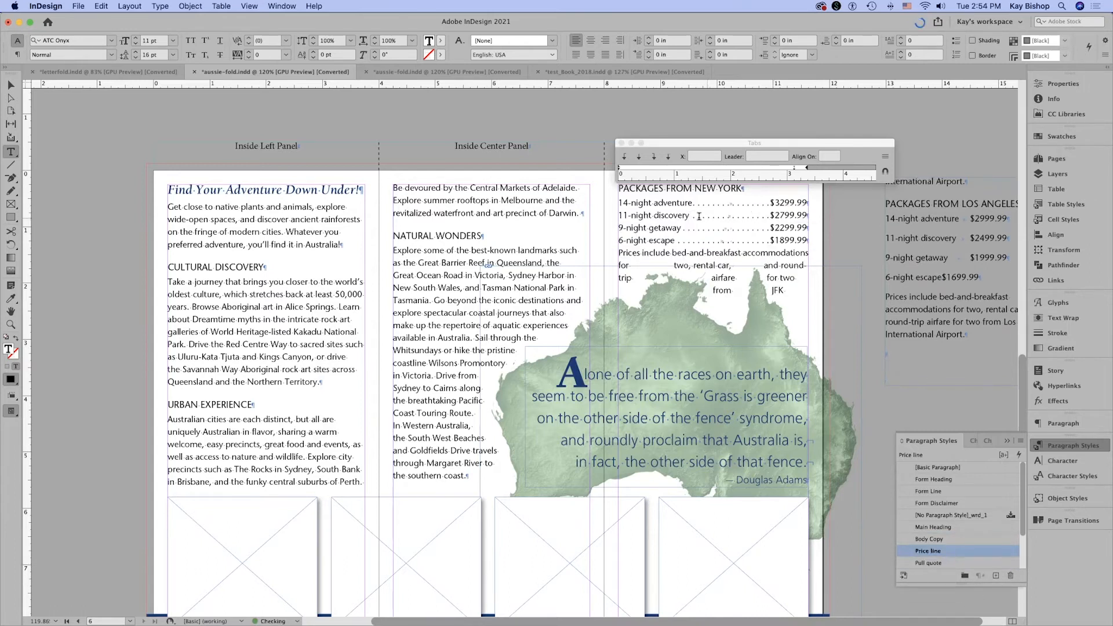
left_click(937, 133)
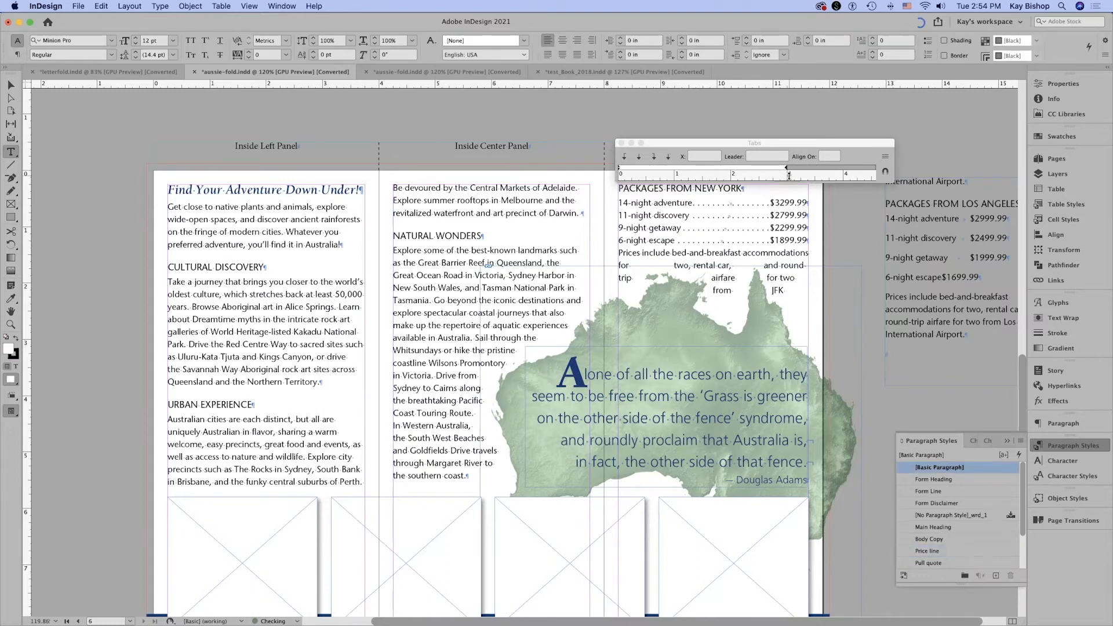
Apply the Disclaimer Copy style to the "Prices include bed-and-breakfast accommodations" paragraph below the New York prices.
left_click_drag(619, 255, 740, 275)
key("super+z")
left_click_drag(618, 252, 801, 290)
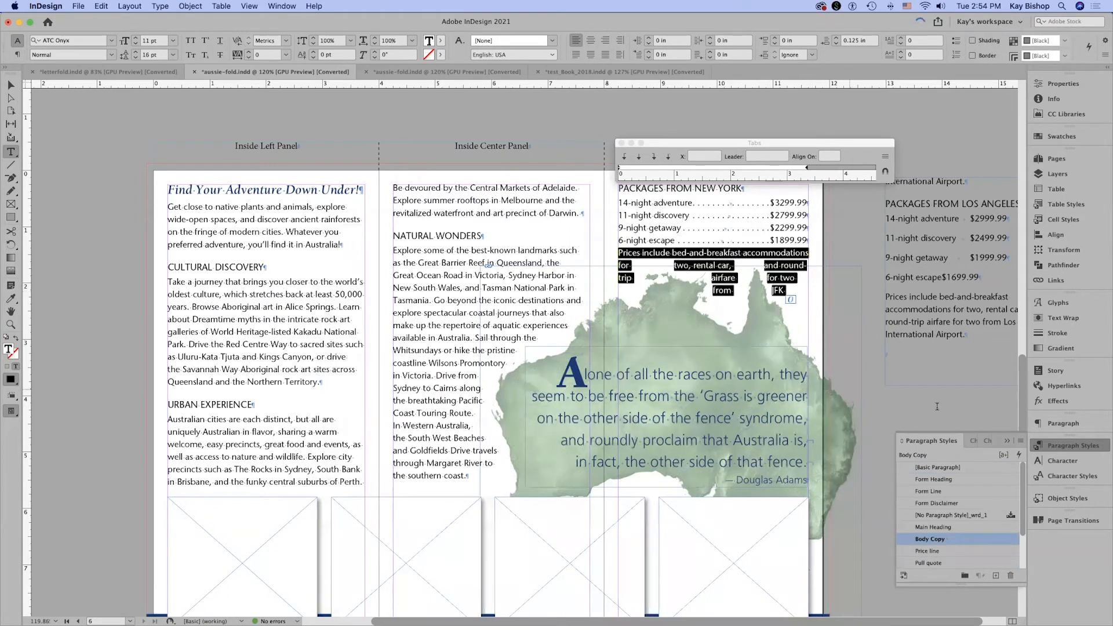
left_click_drag(1024, 525, 1025, 546)
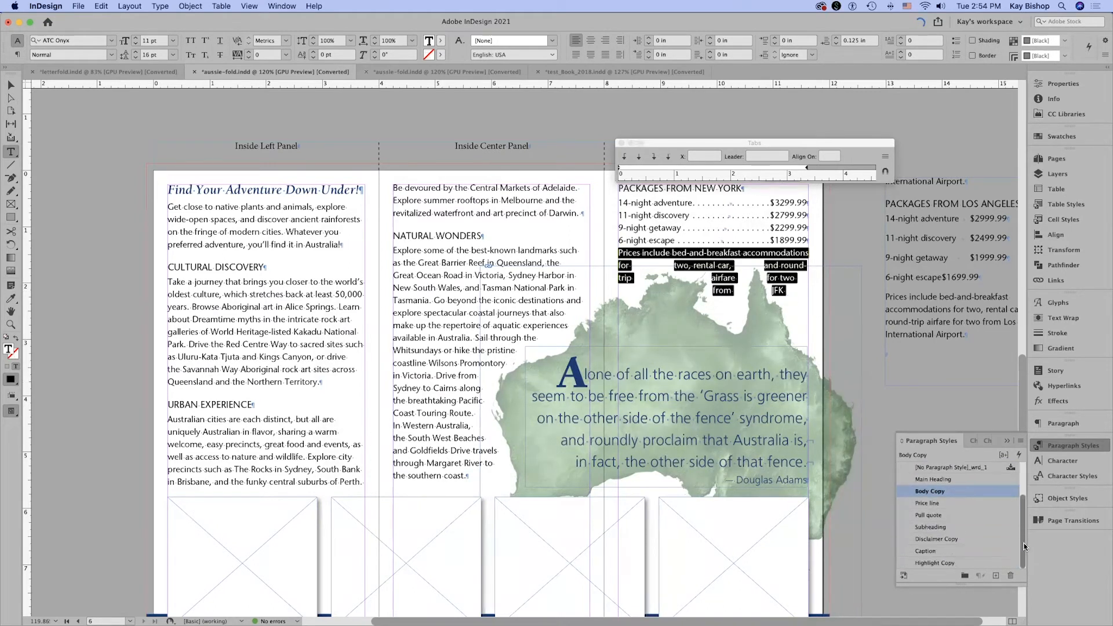
left_click(948, 540)
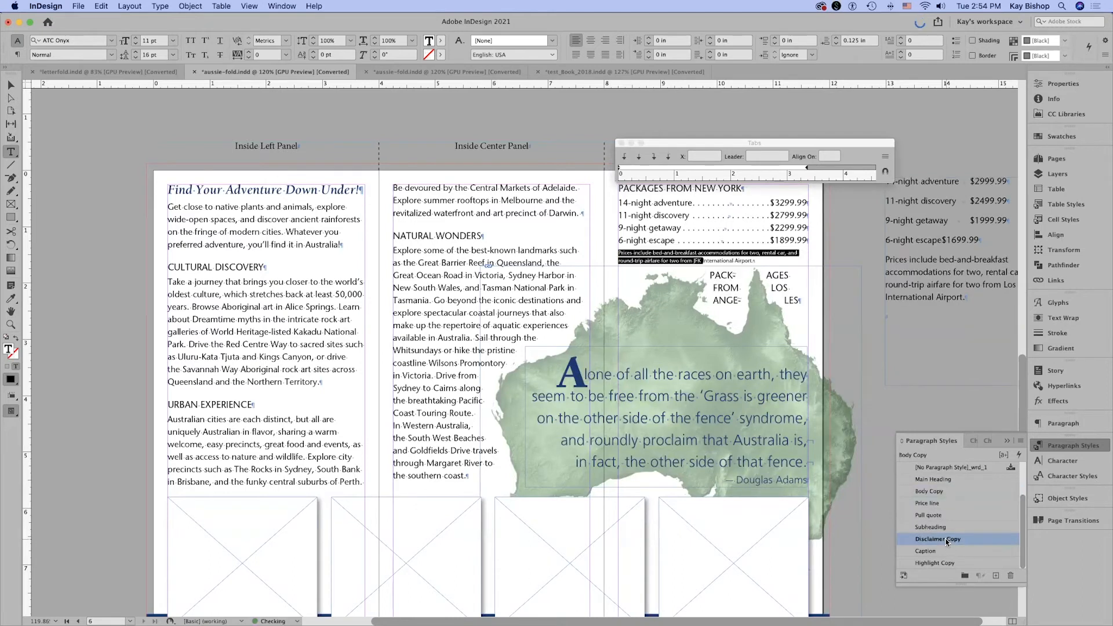
Deselect the disclaimer text in the New York price list and close the floating tab ruler.
left_click(833, 259)
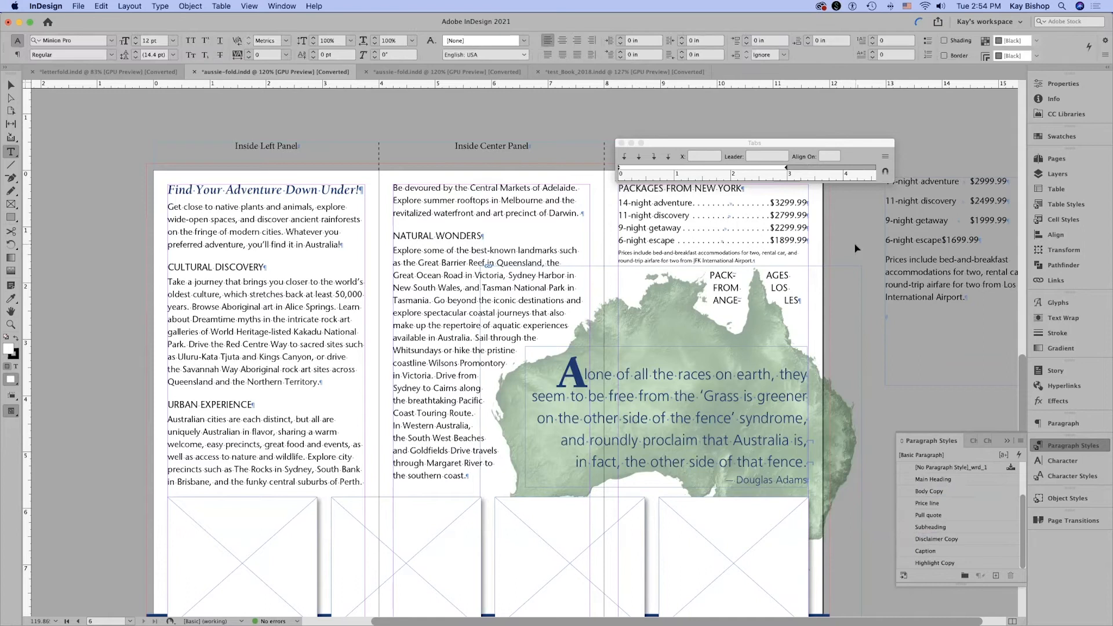
key("Escape")
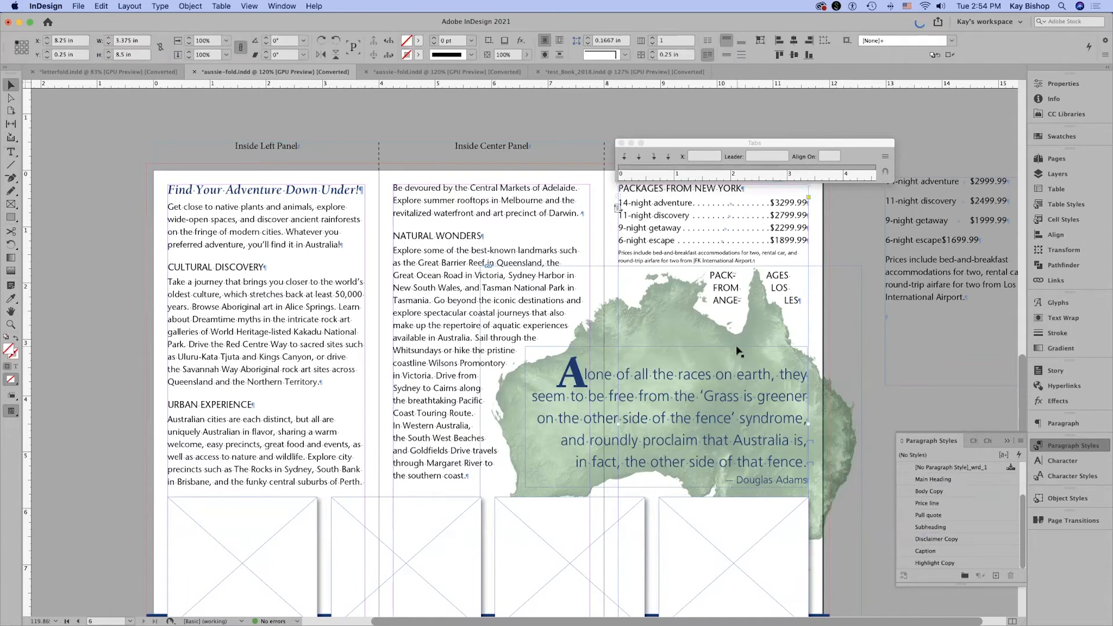
scroll(738, 351, "down", 3)
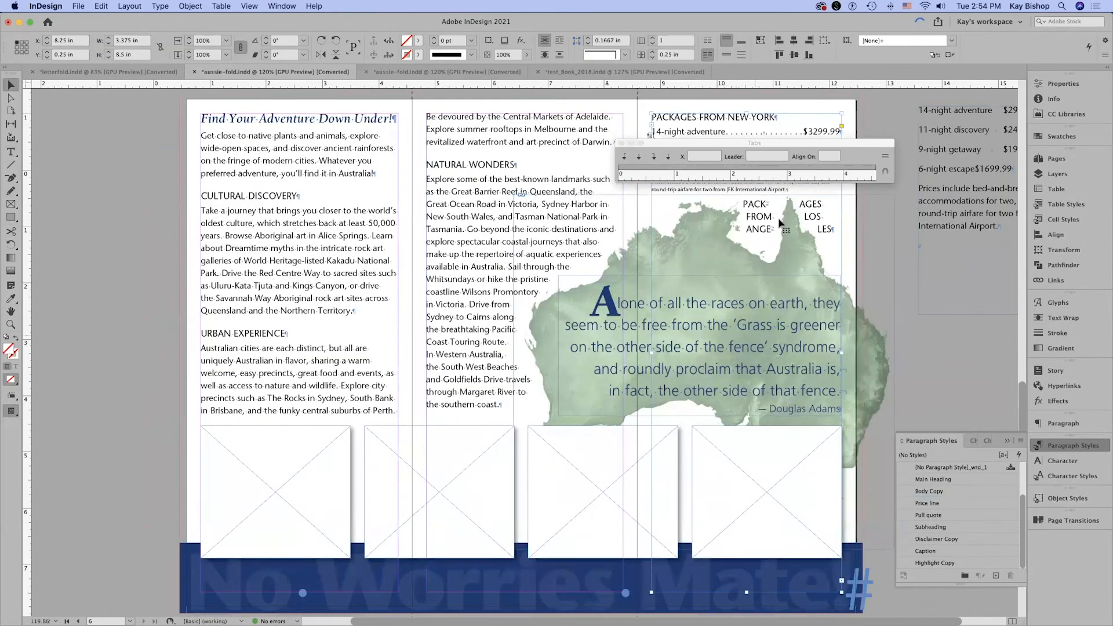
left_click(621, 143)
Shorten the New York price list's text frame to about 1.5 in high so that it ends just below the disclaimer.
scroll(1014, 367, "up", 5)
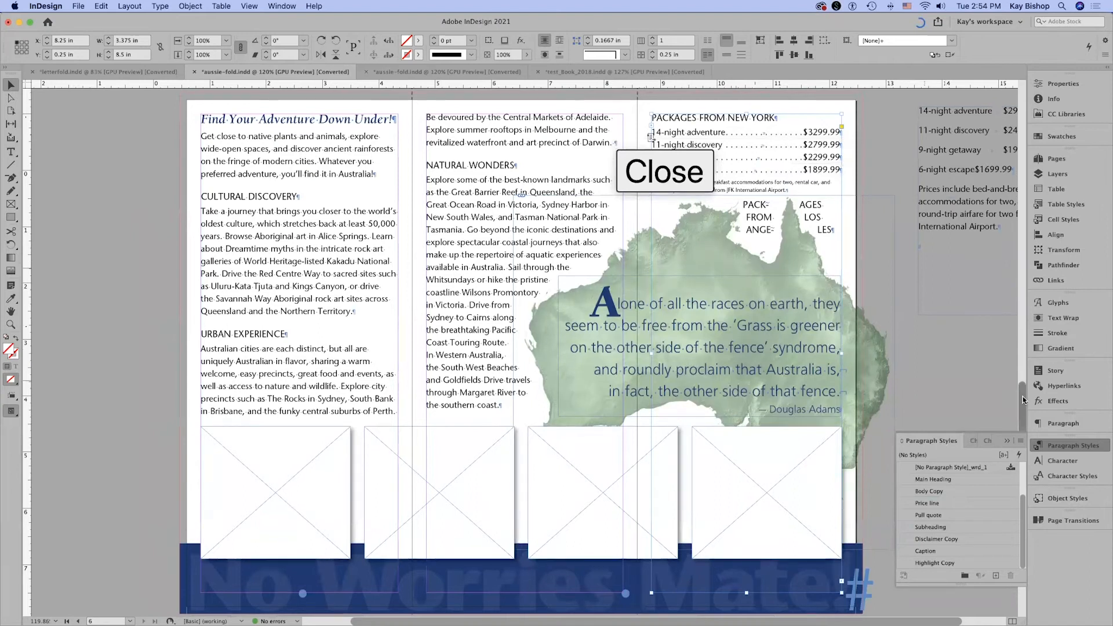
scroll(1014, 367, "down", 2)
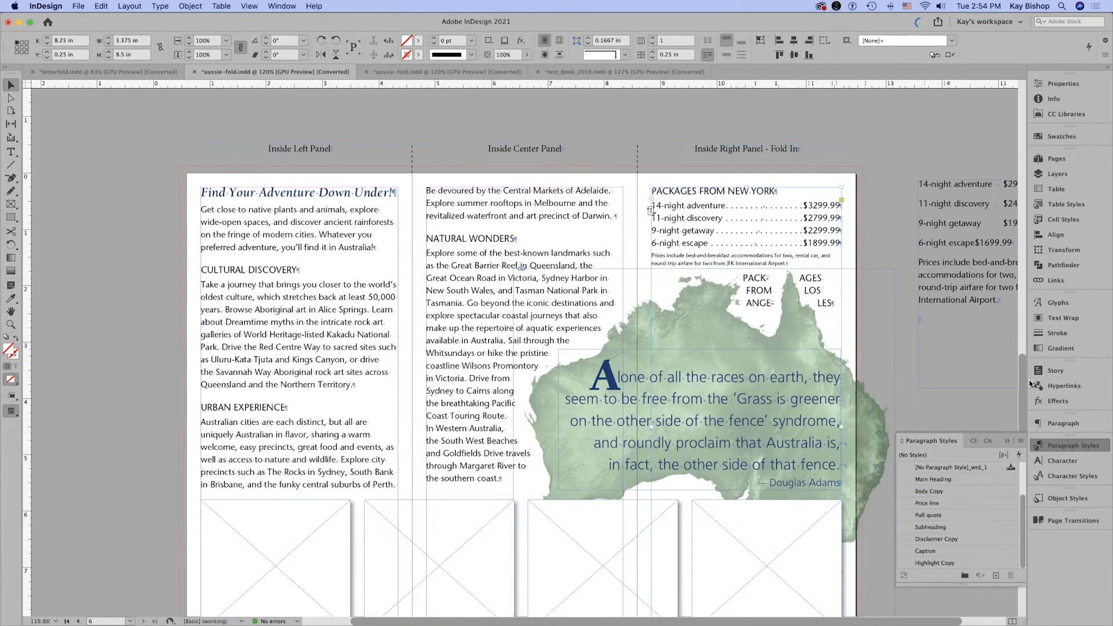
scroll(1019, 409, "down", 3)
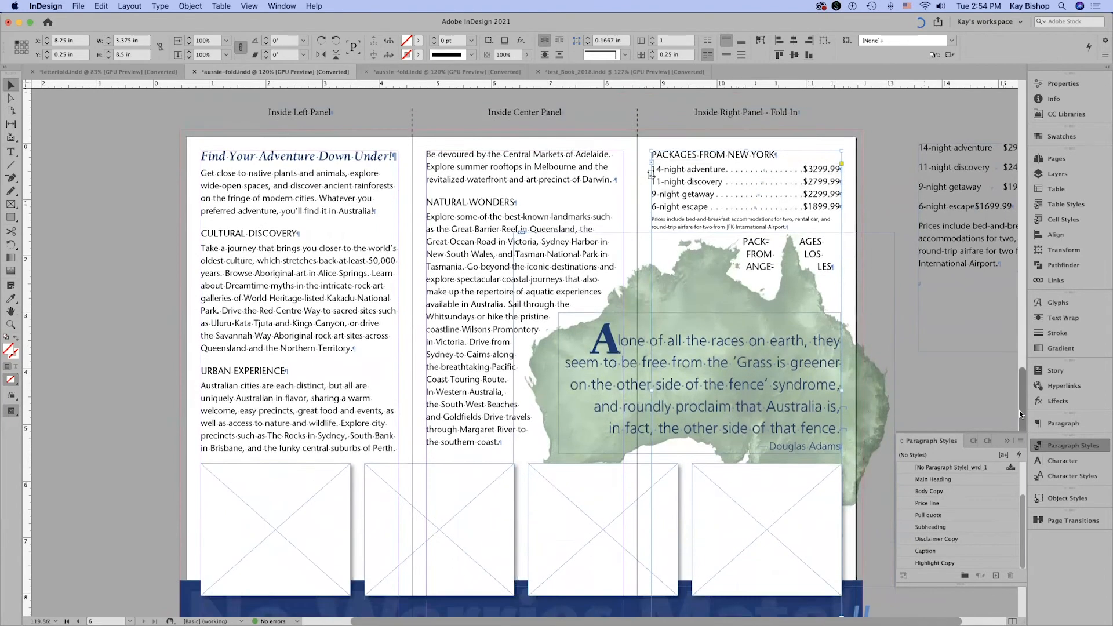
scroll(1018, 402, "up", 1)
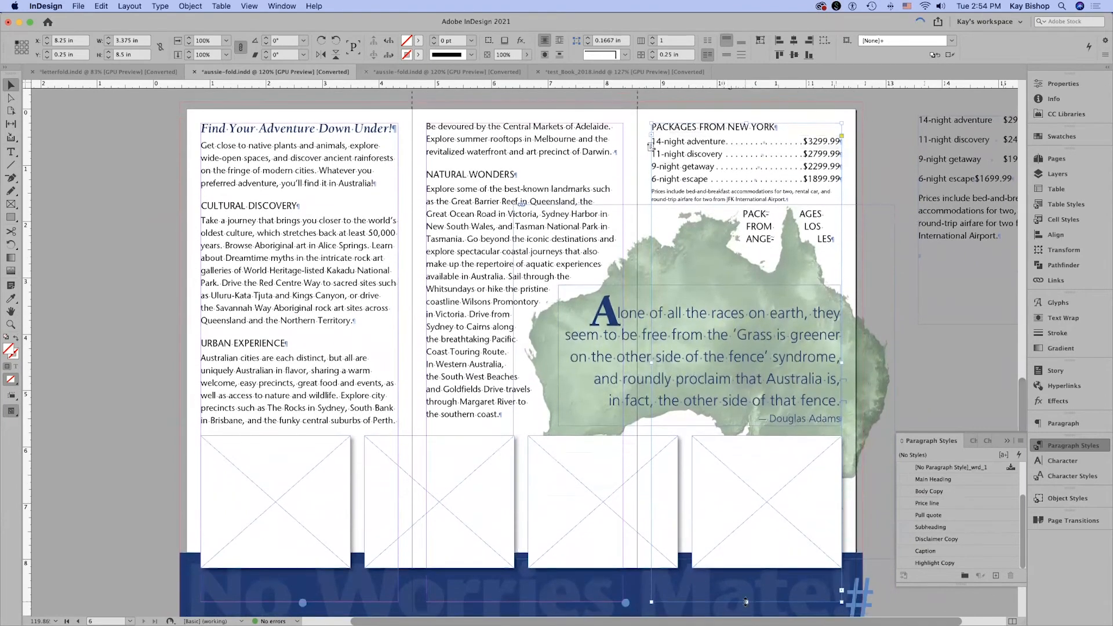
left_click_drag(746, 603, 771, 207)
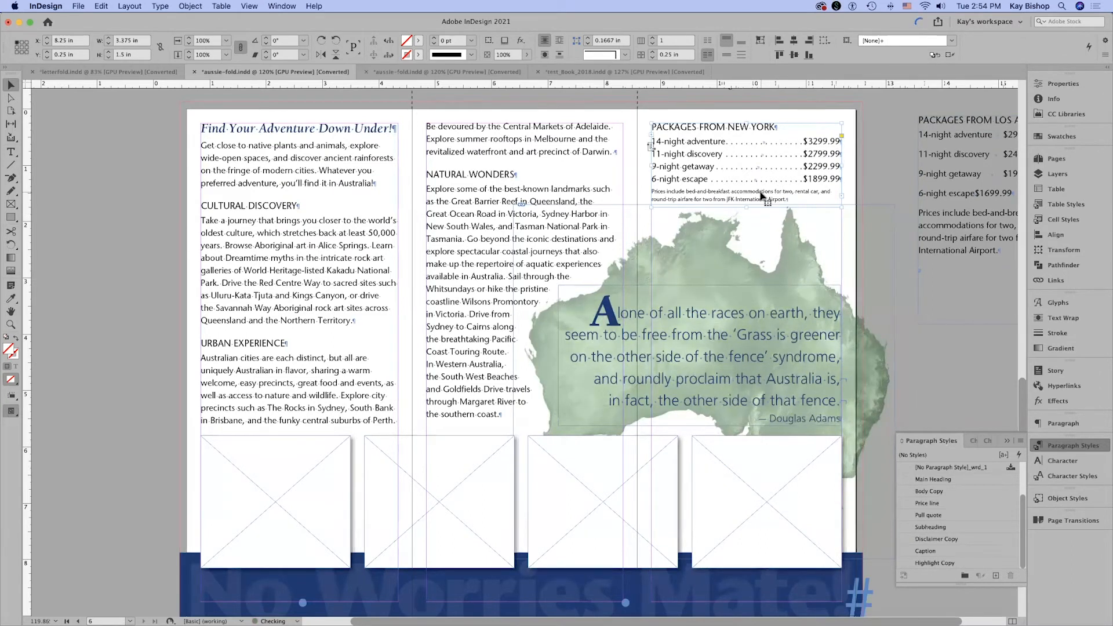
left_click(936, 159)
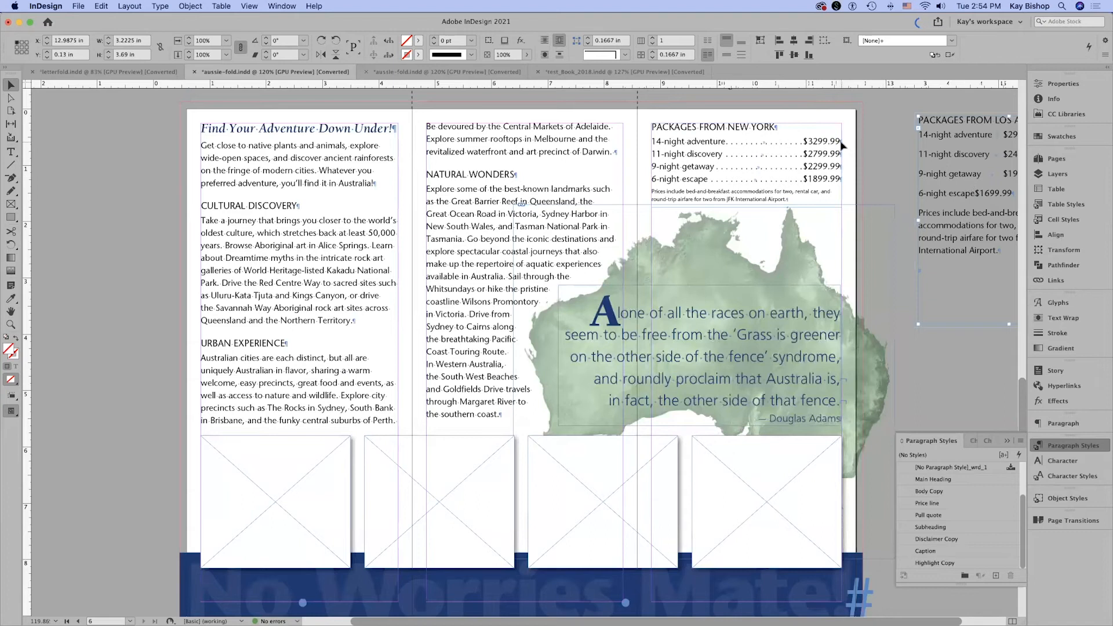
left_click(891, 170)
scroll(892, 174, "down", 1)
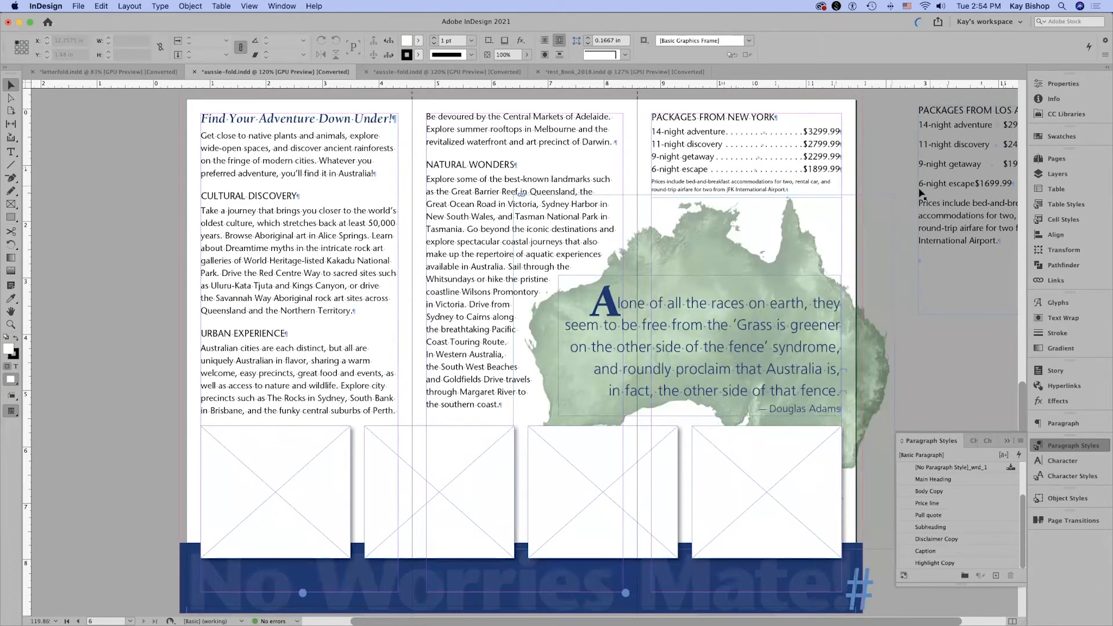
key("space")
left_click_drag(881, 197, 812, 217)
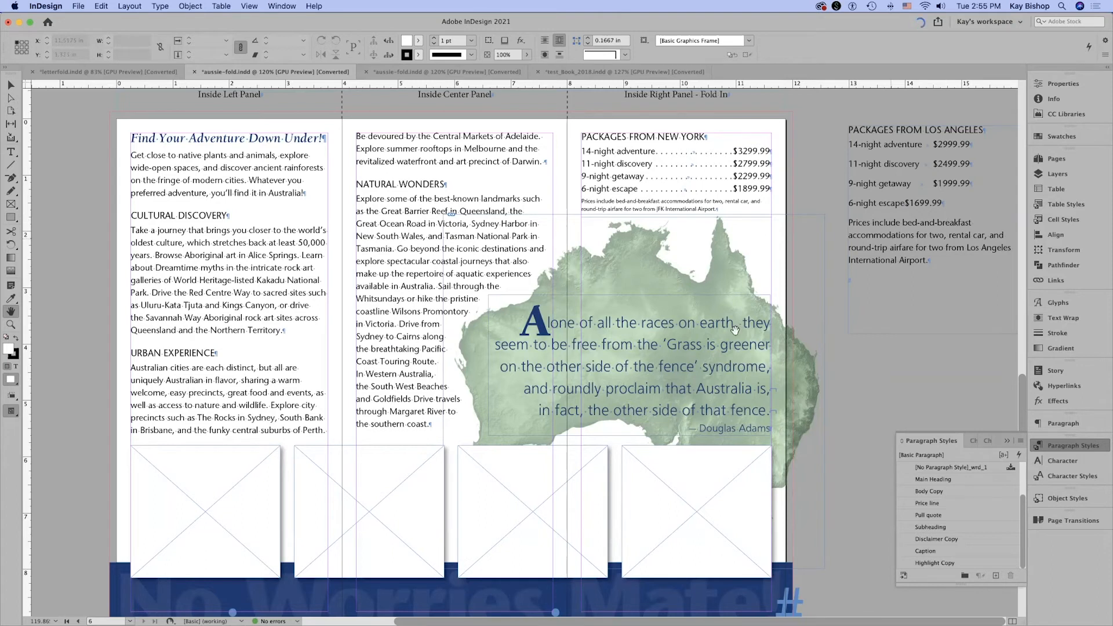
Switch to Acrobat and compare the package price lists on the inside spreads of aussie-fold-west.pdf and aussie-fold-east.pdf.
left_click(647, 612)
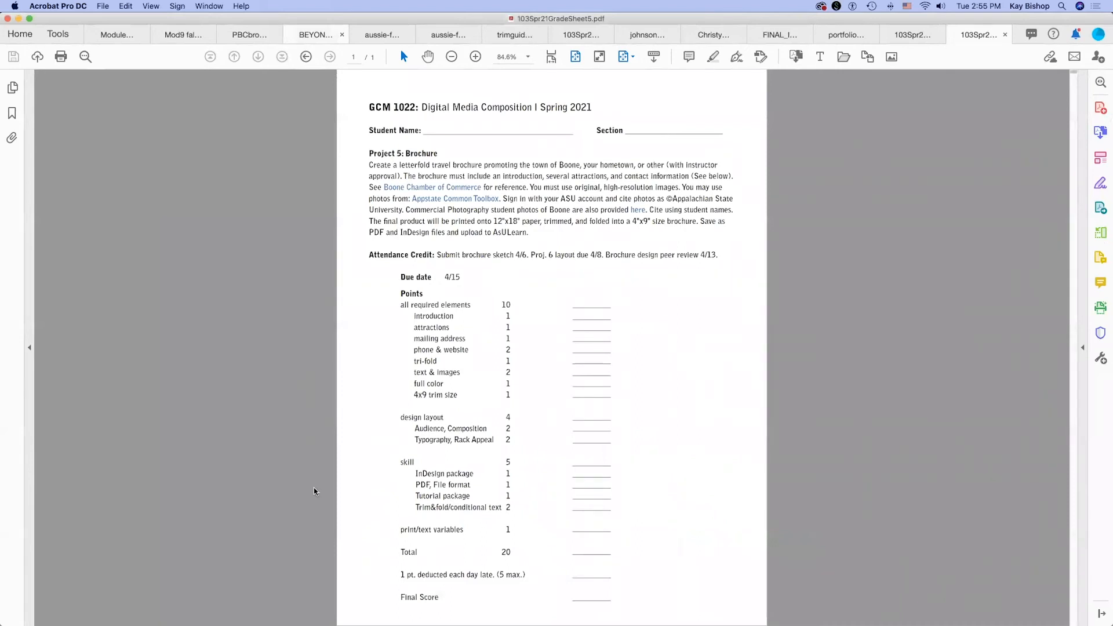
left_click(371, 35)
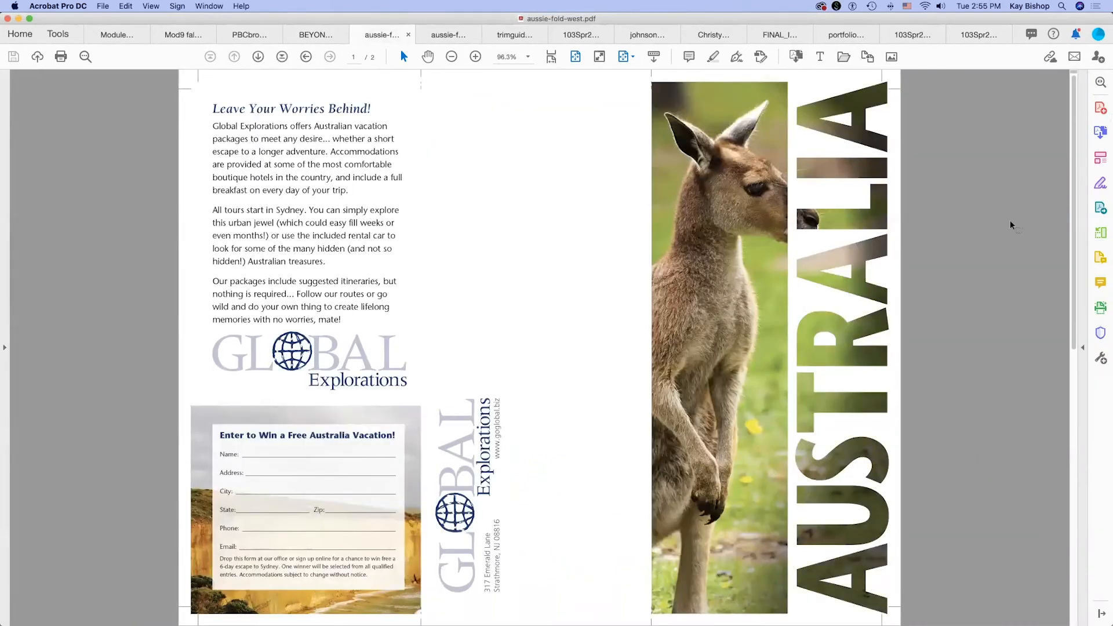
scroll(1010, 225, "down", 2)
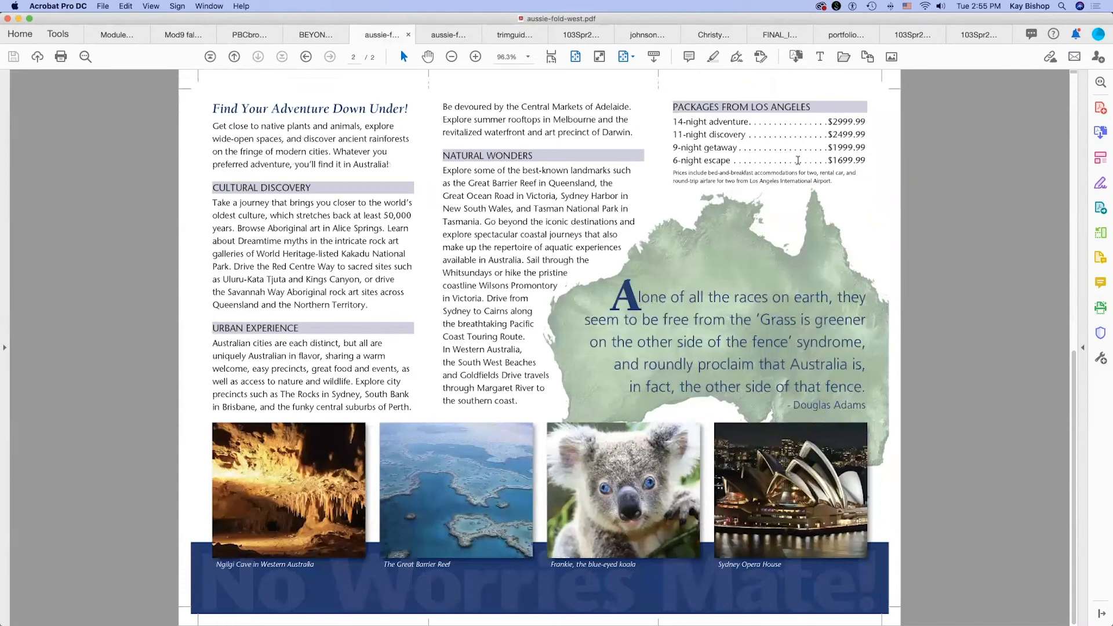
left_click(452, 35)
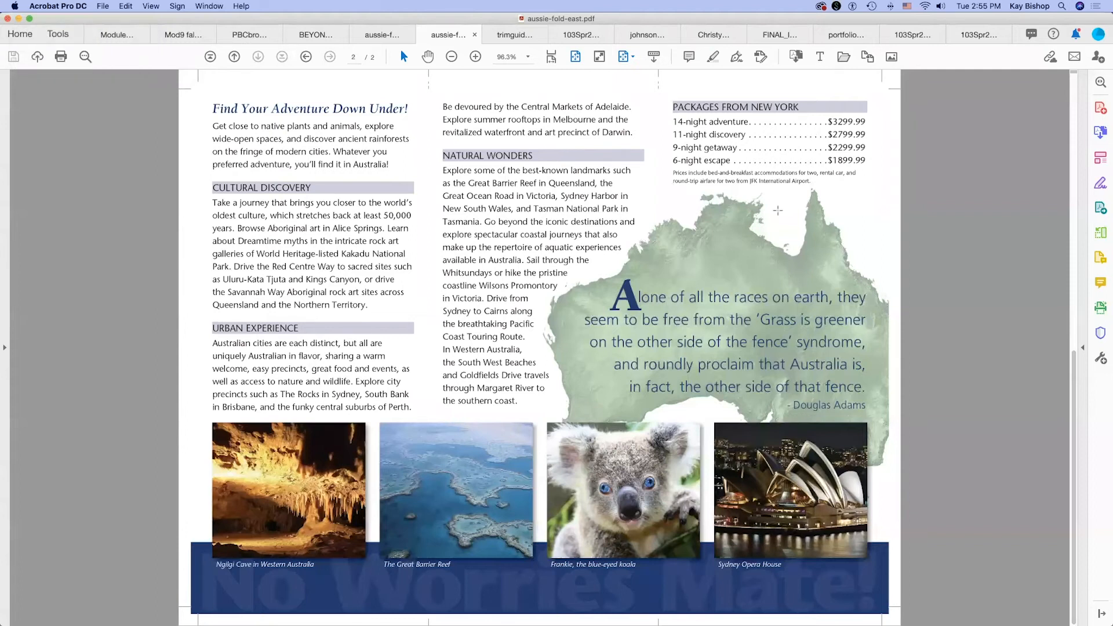
left_click(19, 20)
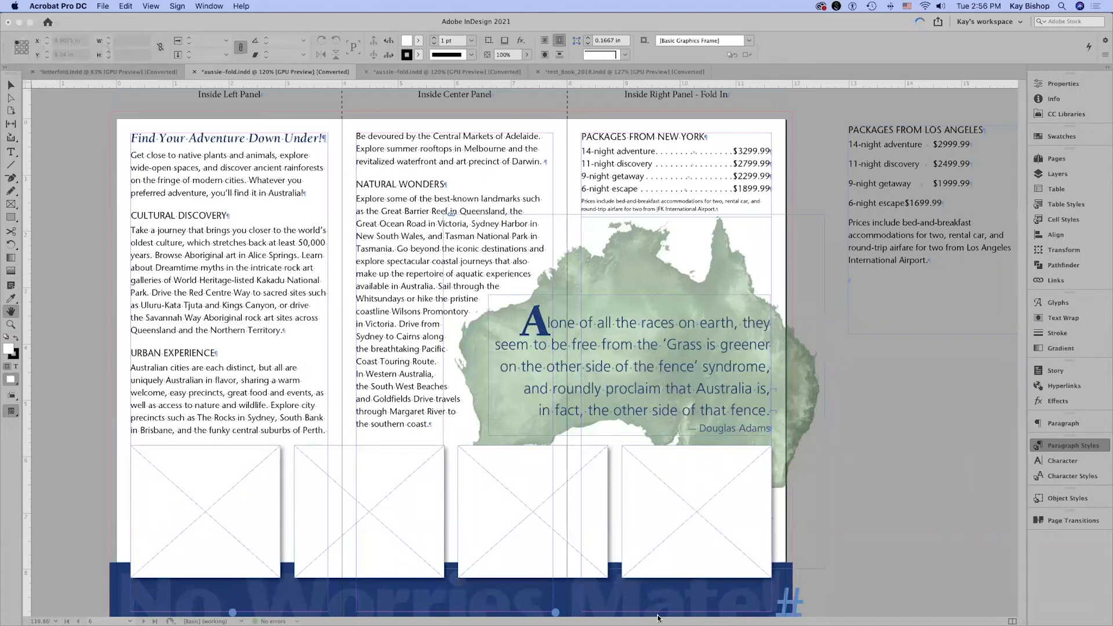
Review the brochure grade sheet 103Spr21GradeSheet5.pdf in Acrobat for its trim, fold and conditional text requirements, and return to InDesign.
mouse_move(660, 619)
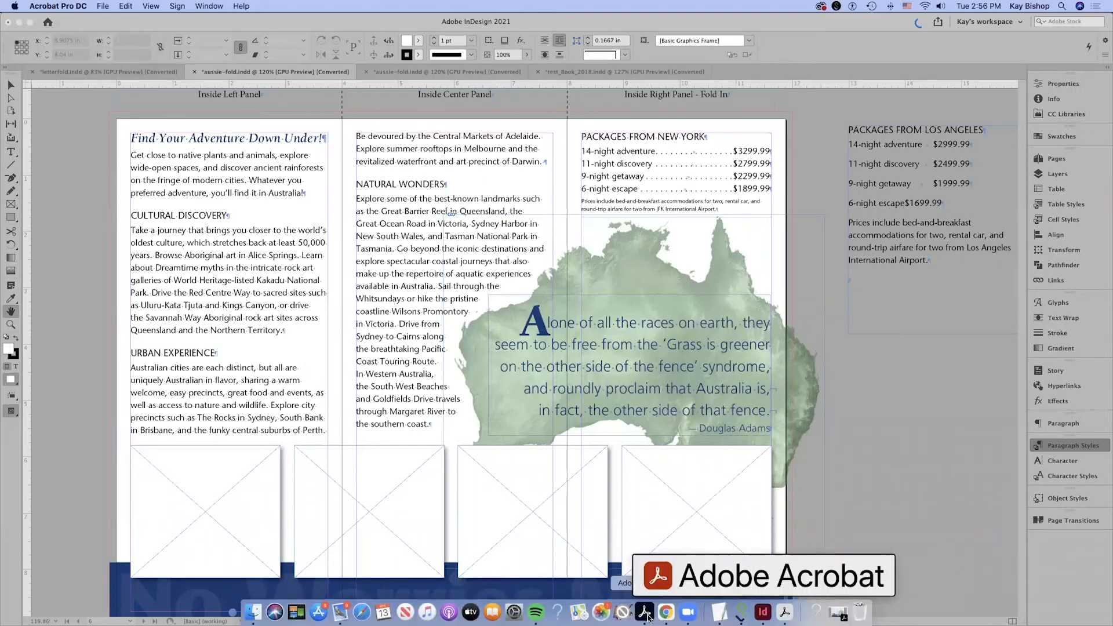
left_click(644, 613)
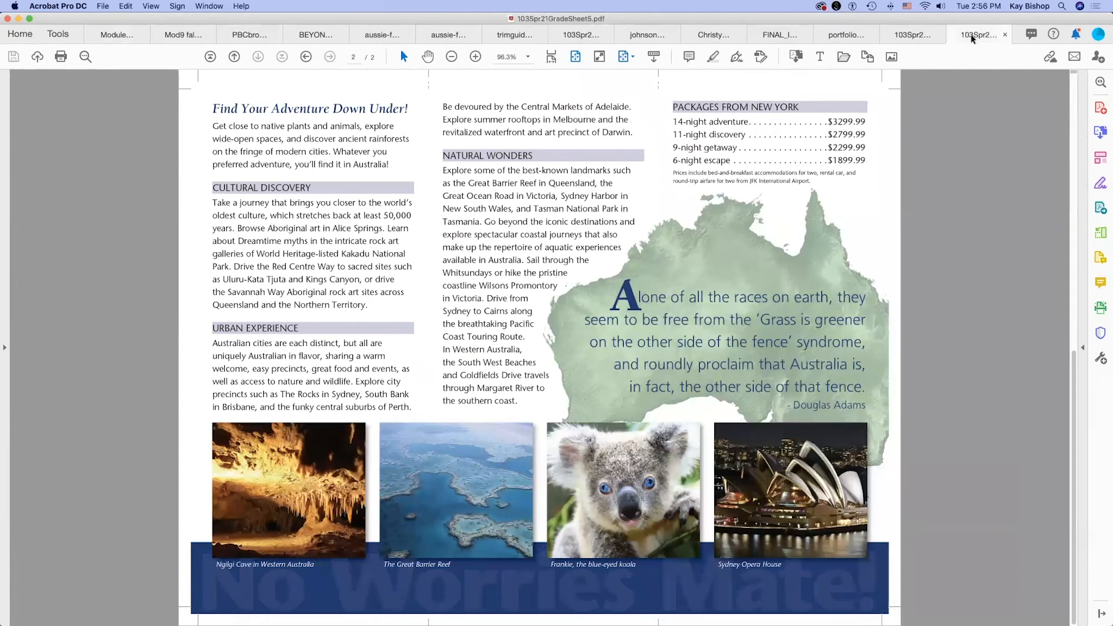
left_click(972, 36)
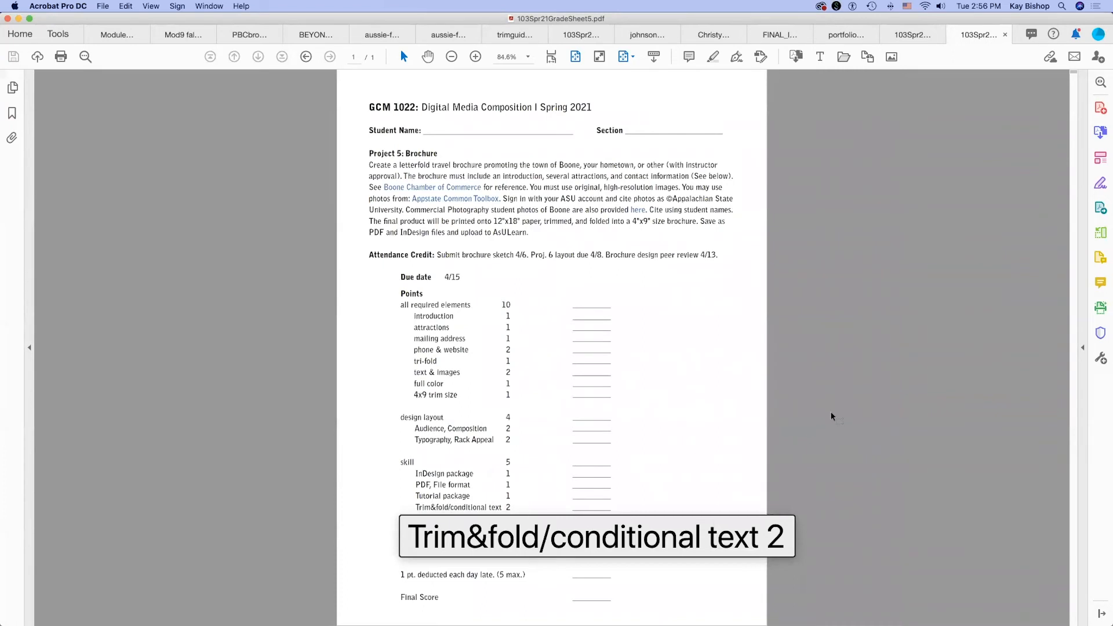
left_click(18, 20)
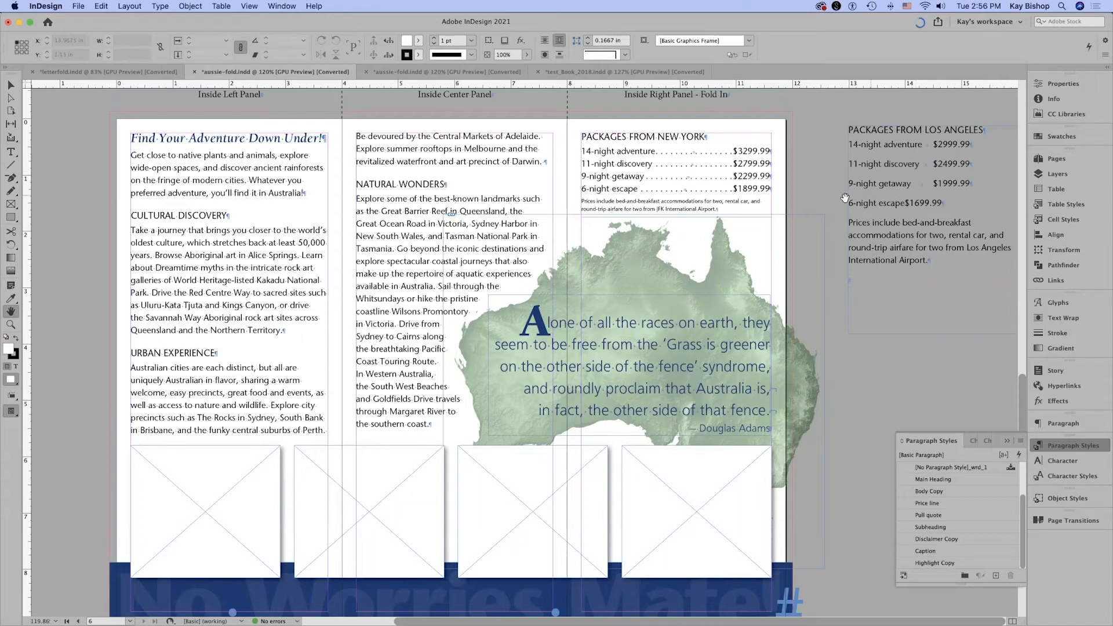
Check the whole inside spread in preview mode without guides or frame edges, and return to the normal view.
left_click_drag(480, 237, 628, 247)
scroll(628, 247, "down", 5)
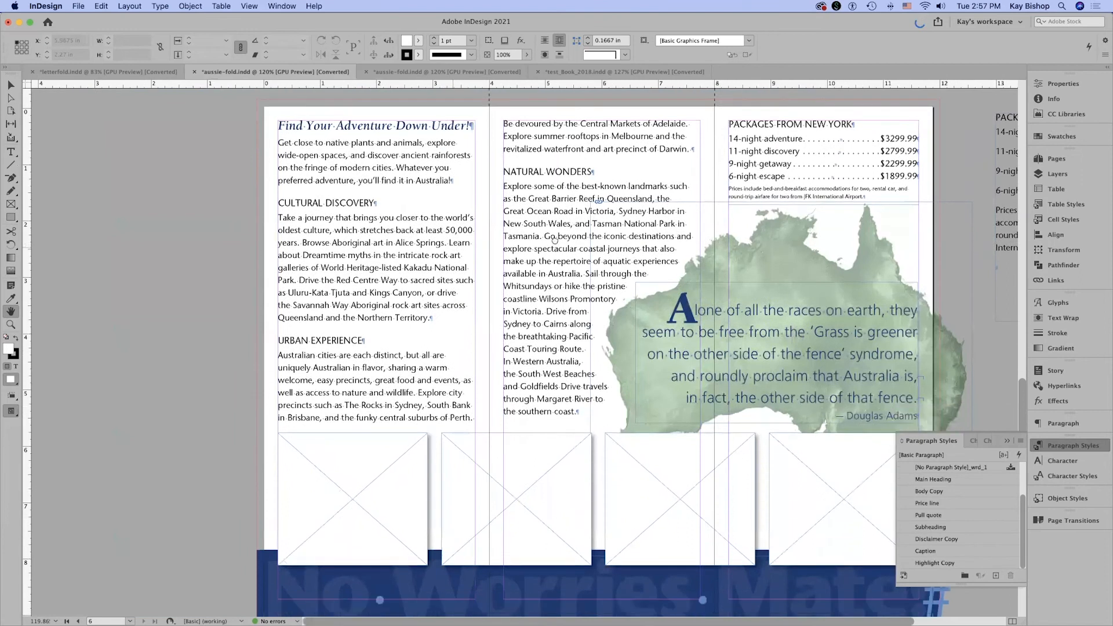
scroll(632, 340, "down", 4)
left_click_drag(629, 320, 610, 418)
key("w")
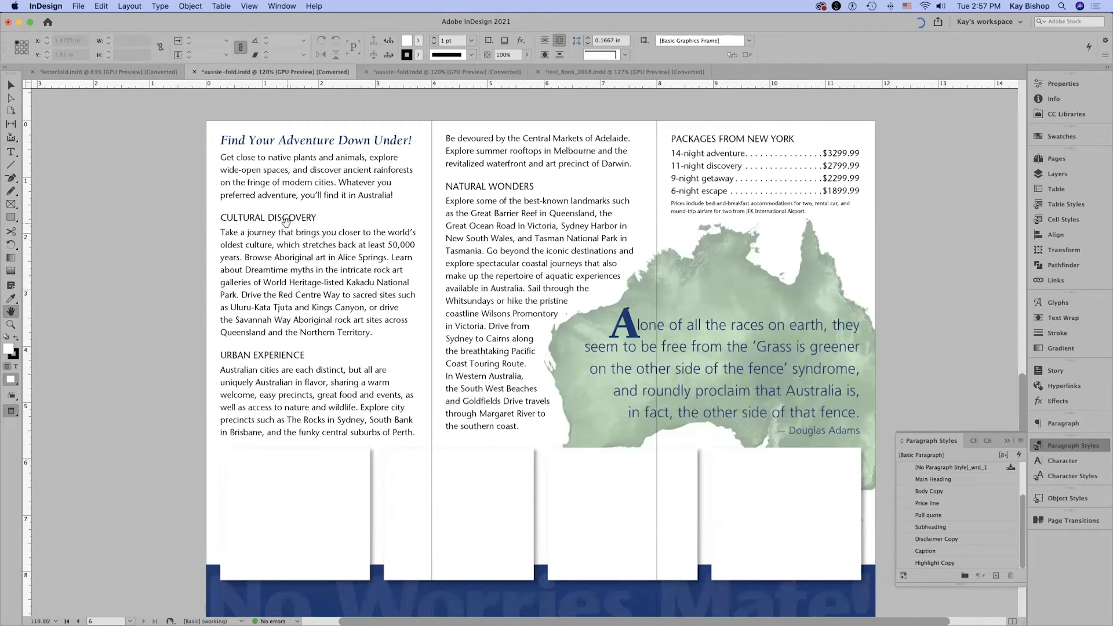
key("w")
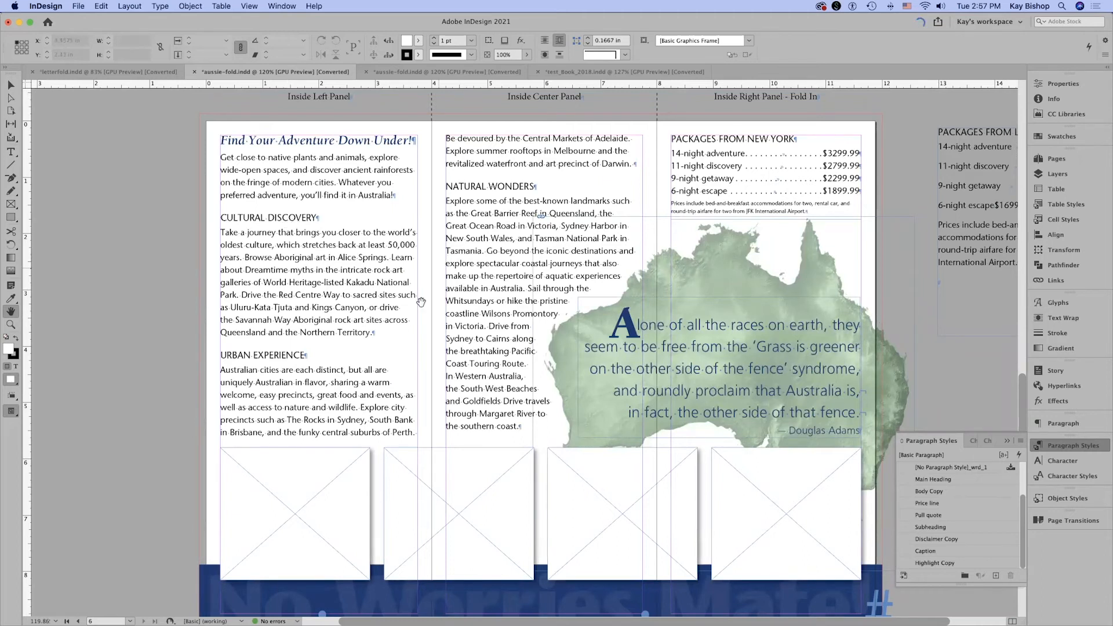
Turn on paragraph shading in the Subheading paragraph style, using Corporate Blue at a 15% tint.
key("v")
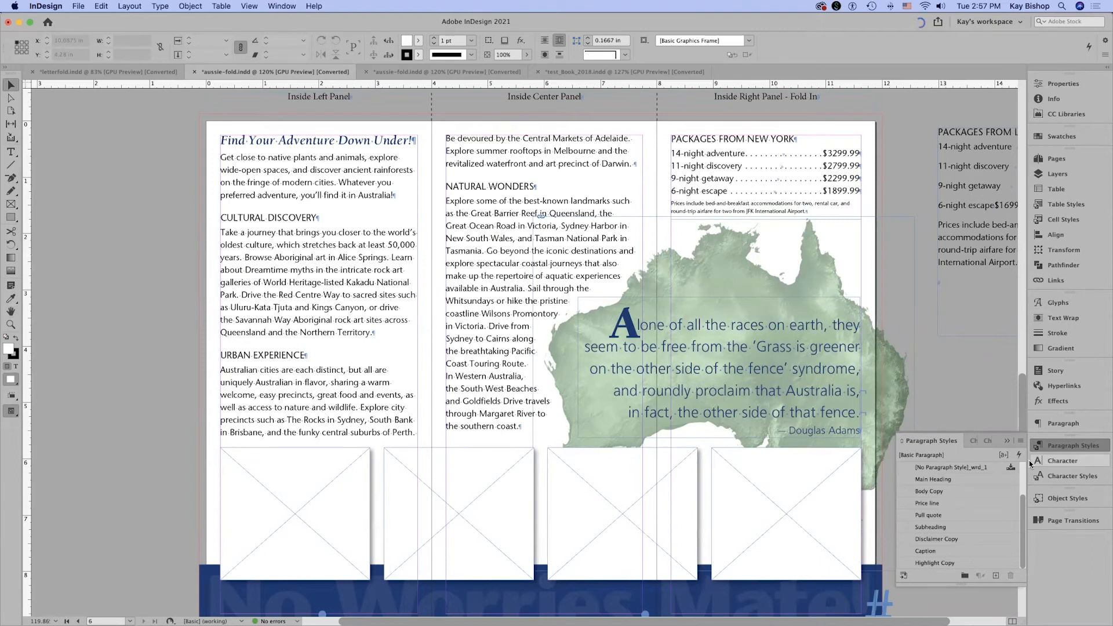
double_click(941, 529)
left_click_drag(619, 199, 691, 162)
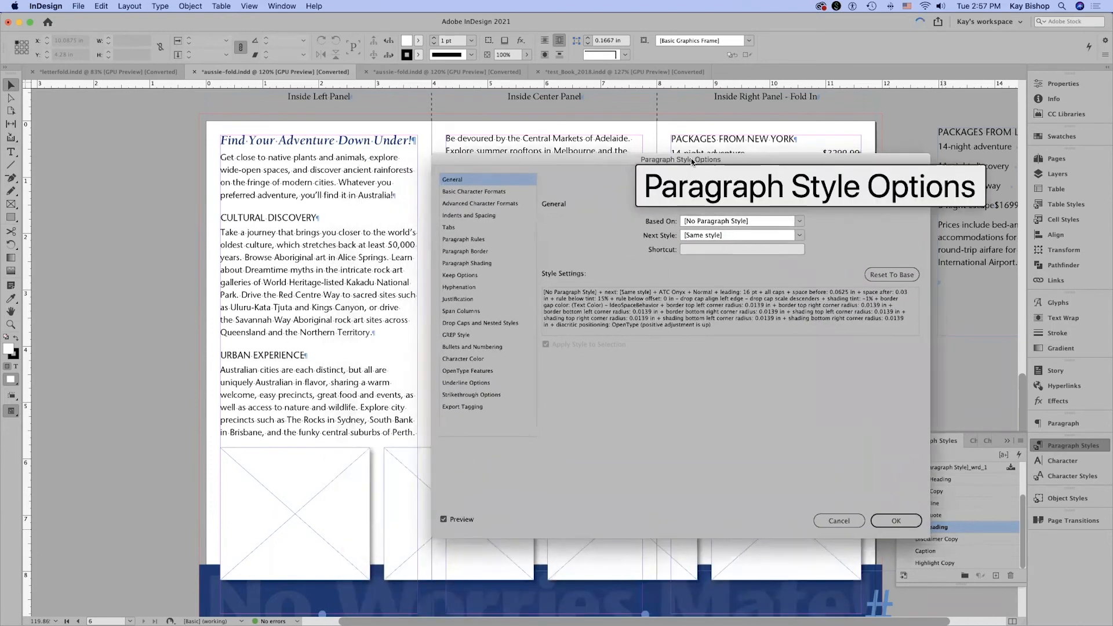
left_click(471, 264)
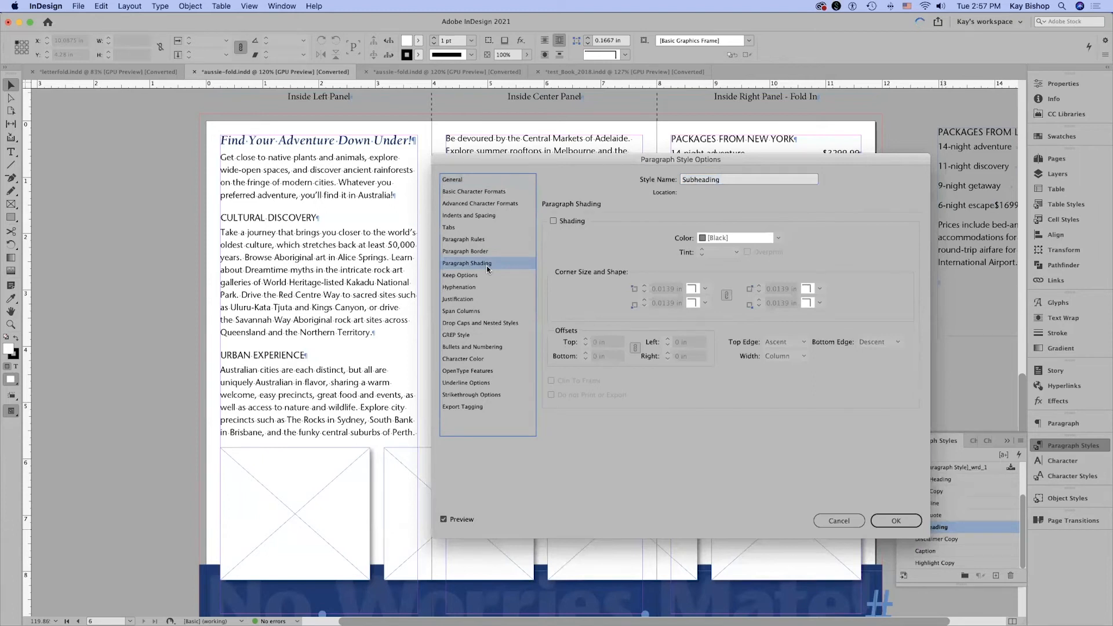
left_click(553, 221)
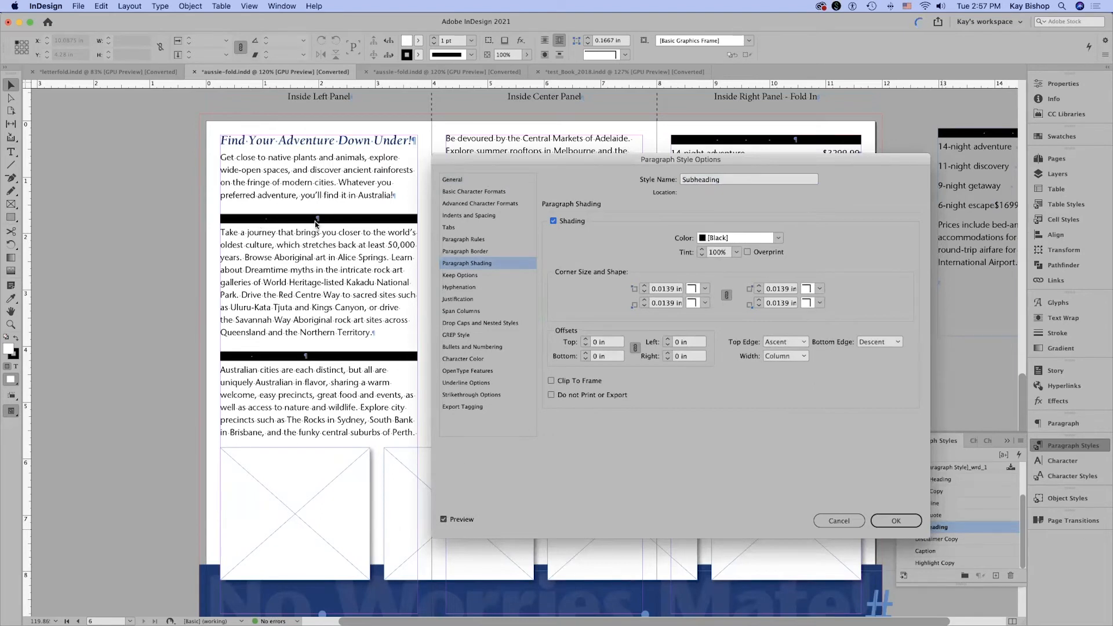
left_click(732, 238)
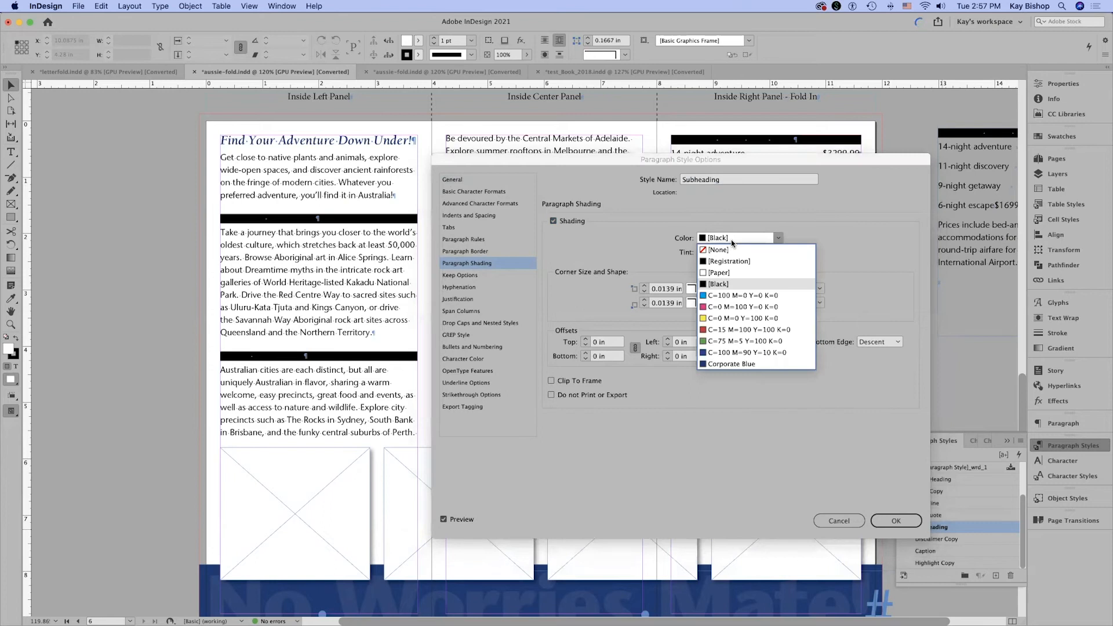
left_click(747, 365)
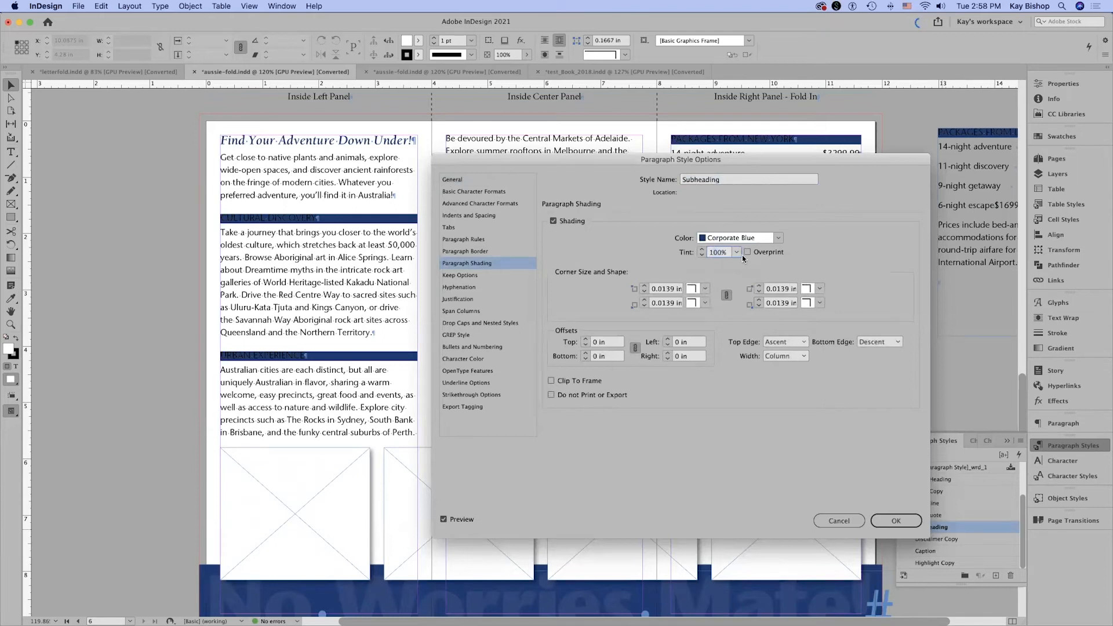
double_click(716, 253)
type("15")
key("Tab")
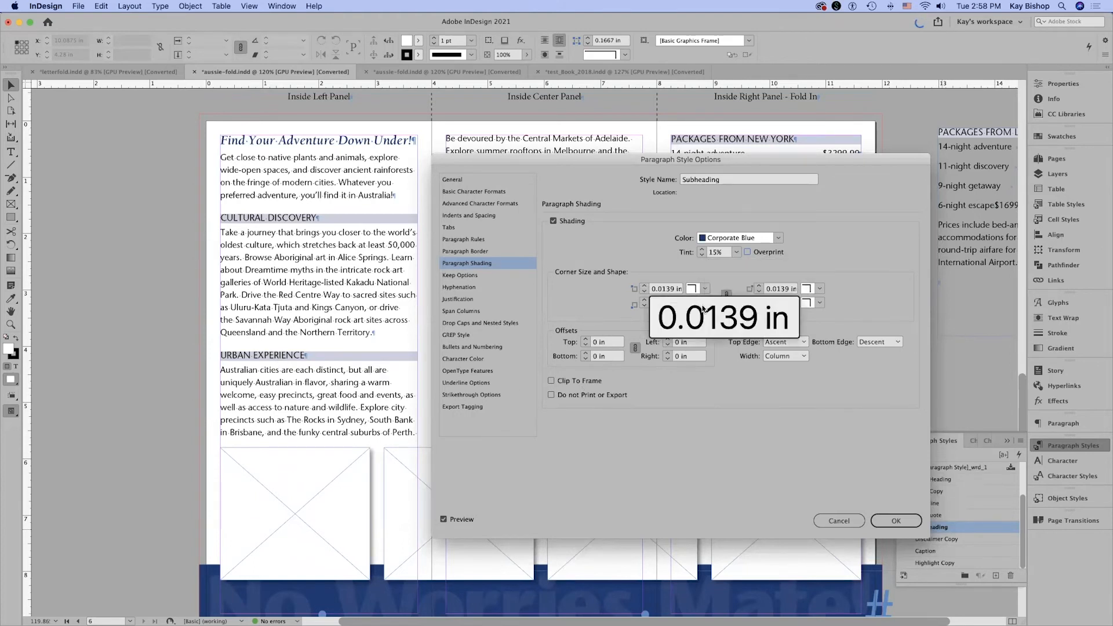
Set the Subheading style's linked shading offsets to 0.04 in on all four sides.
left_click(584, 359)
type(".0")
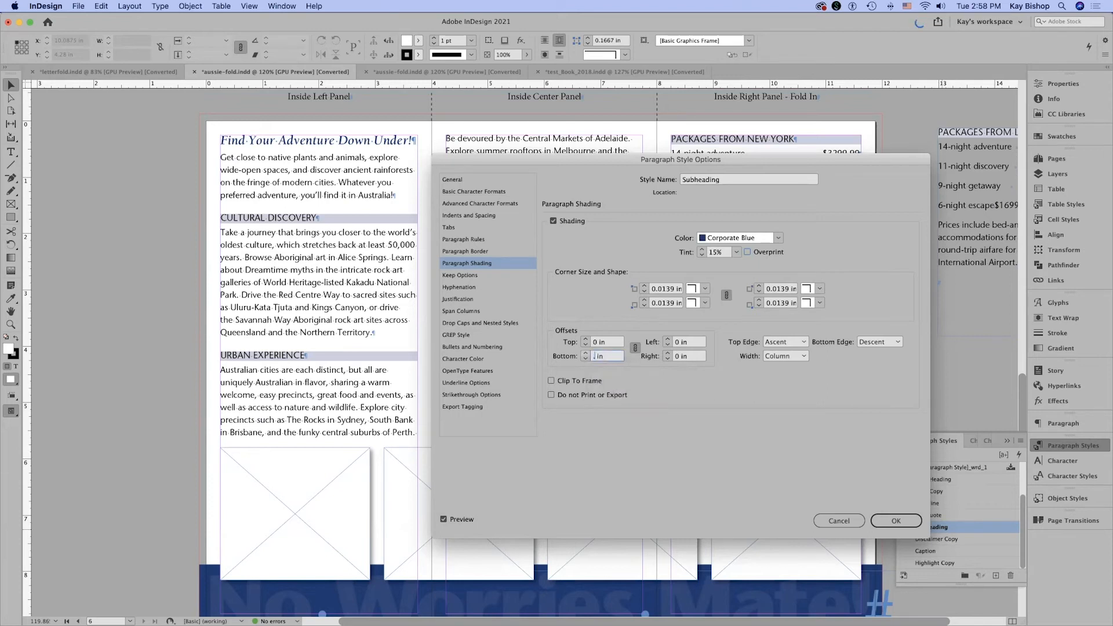
type("4")
key("Tab")
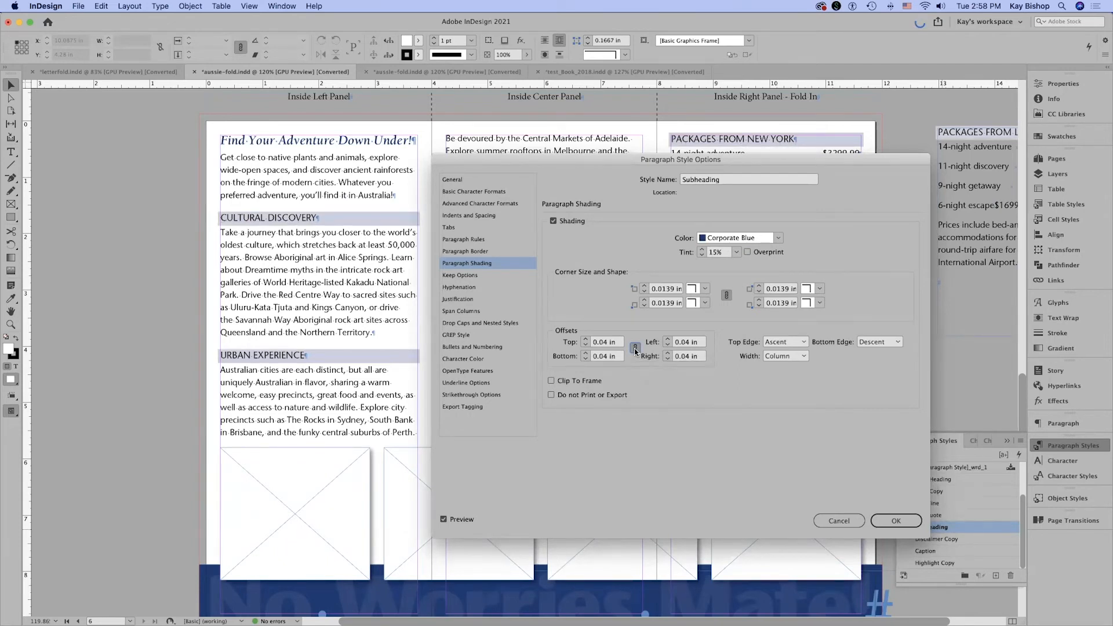
Unlink the Subheading style's shading offsets and set the top, left and right offsets to 0 in.
left_click(635, 349)
left_click(636, 350)
left_click(636, 350)
left_click(587, 342)
type("0")
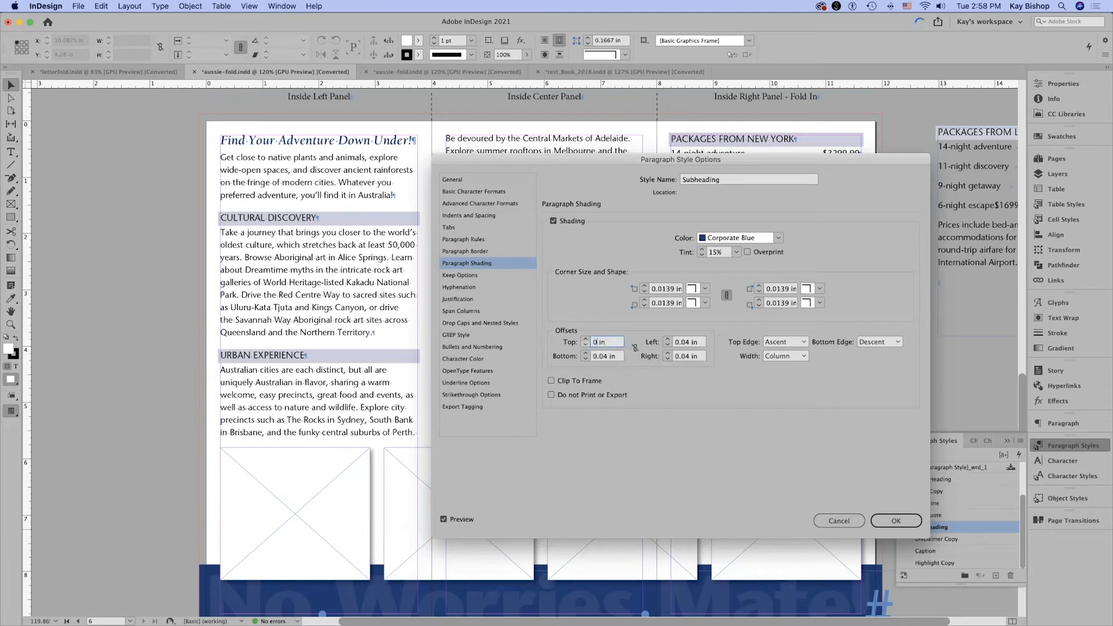
left_click(686, 342)
type("0")
key("Tab")
type("0")
key("Tab")
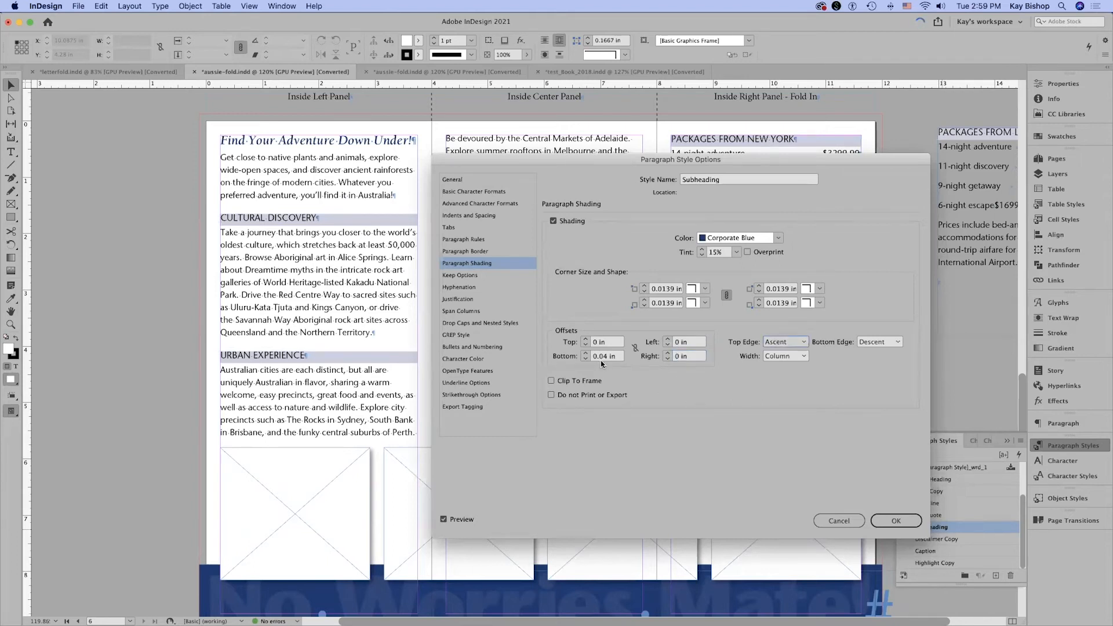
Set the Subheading style's top shading offset to 0.04 in and its bottom offset to 0 in.
left_click(584, 344)
type(".04")
key("Tab")
type("0")
key("Tab")
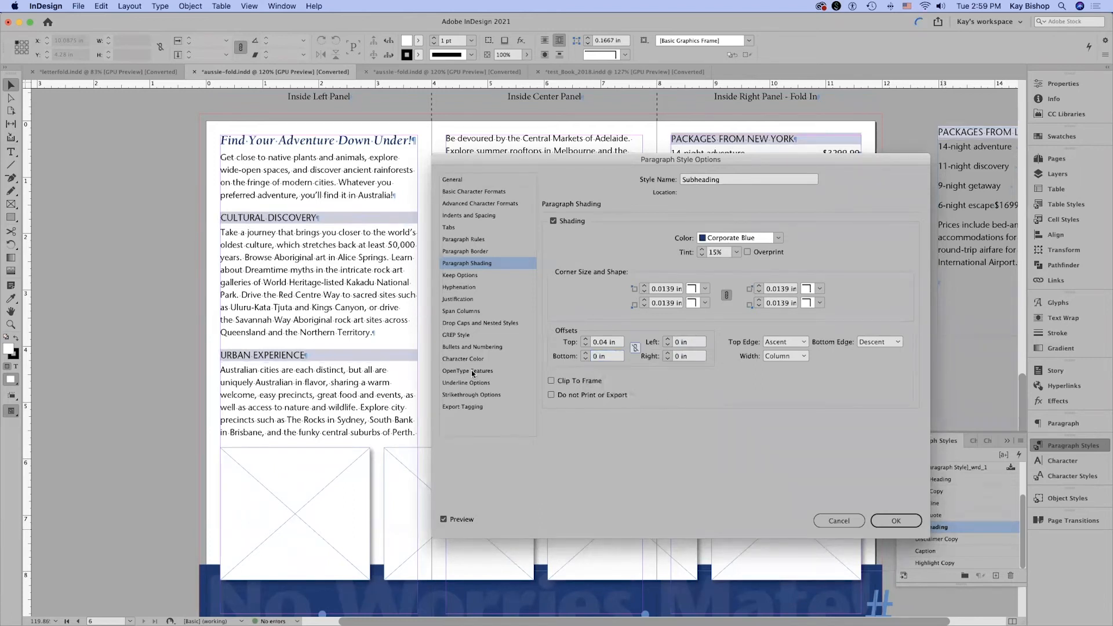
Apply the Subheading style's shading changes and review the inside spread in preview mode without guides and frame edges.
left_click(897, 520)
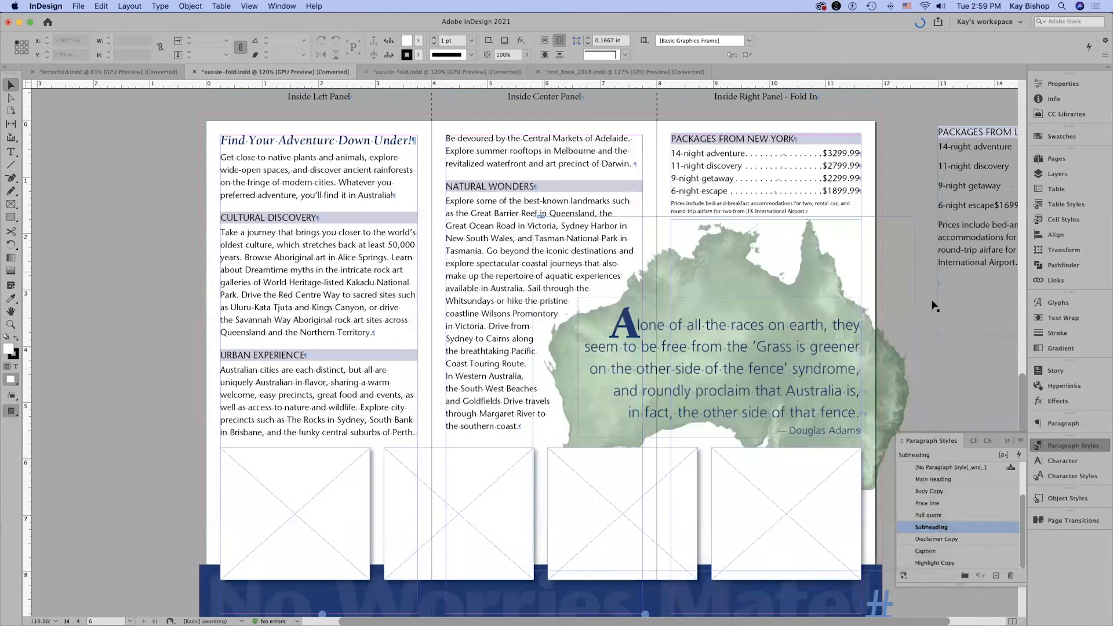
key("w")
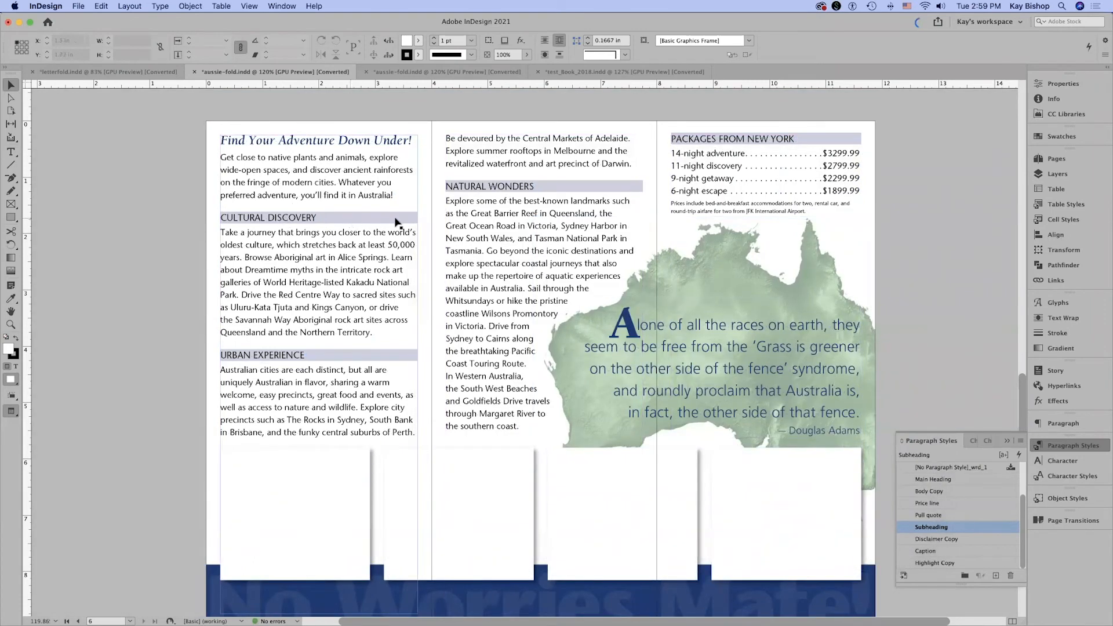
left_click(882, 268)
left_click(900, 190)
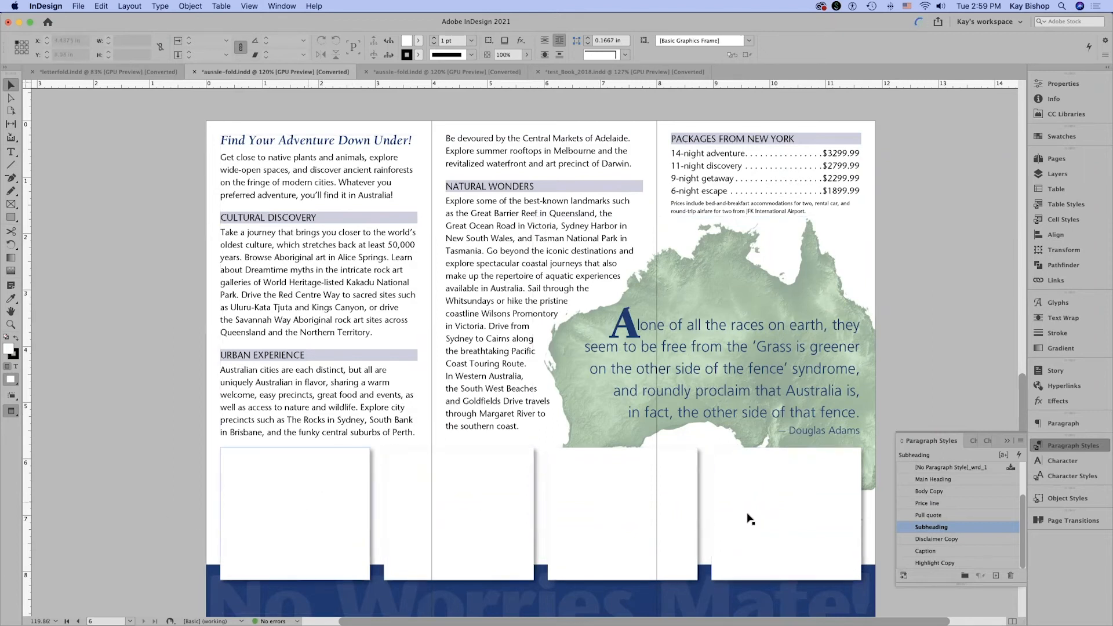
scroll(1021, 400, "down", 2)
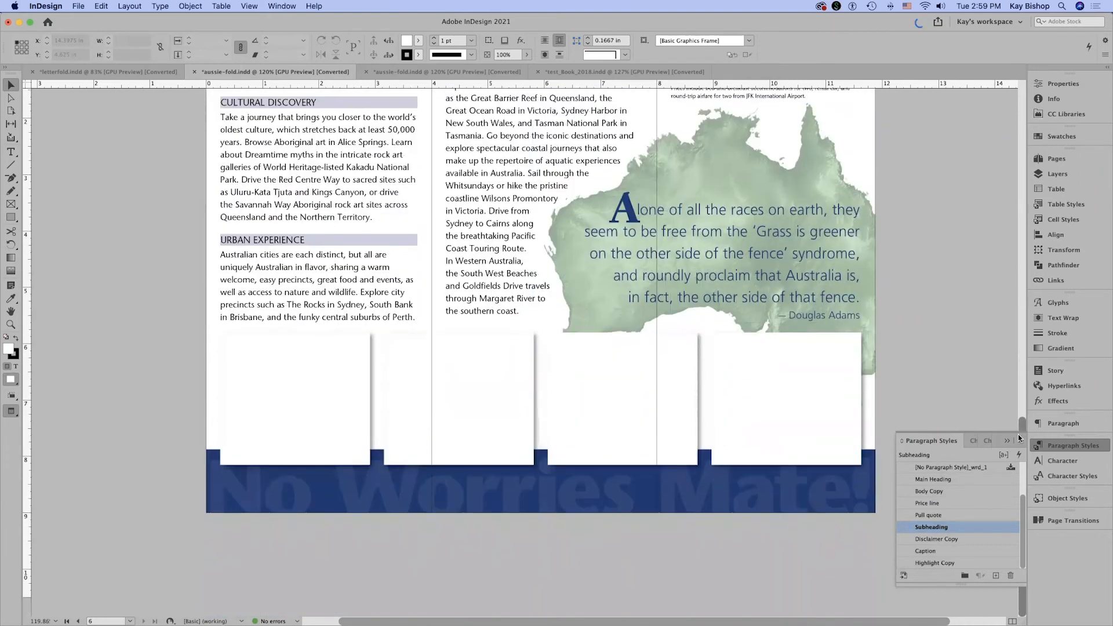
key("w")
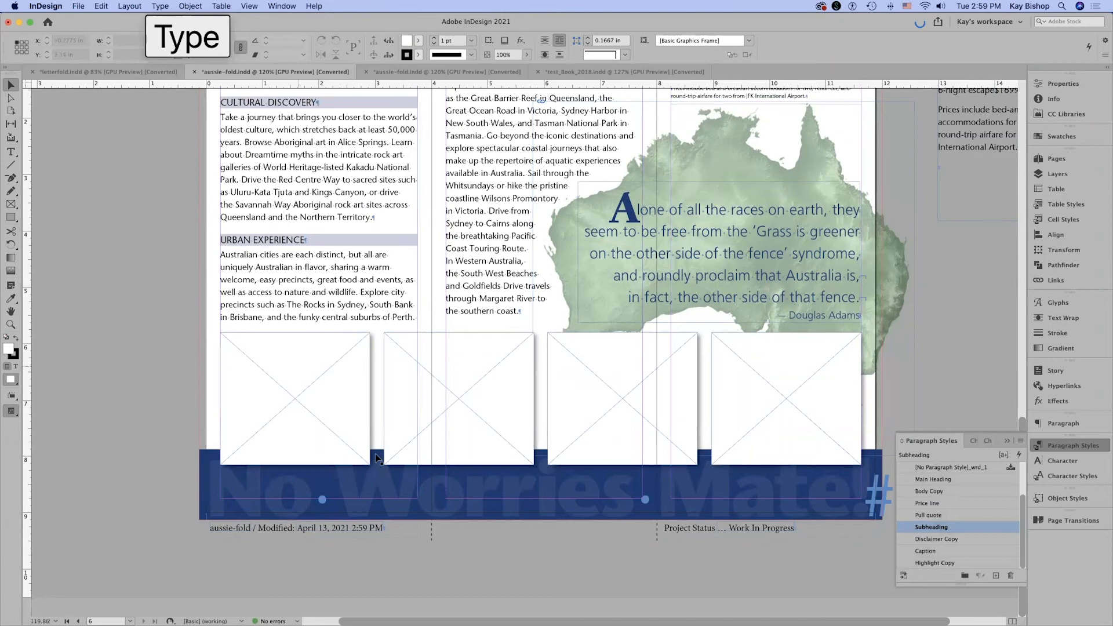
Load cave.tif, clownfish.tif, koala.tif and opera-house.tif from the Links folder for placing, with Show Import Options turned off.
left_click(78, 6)
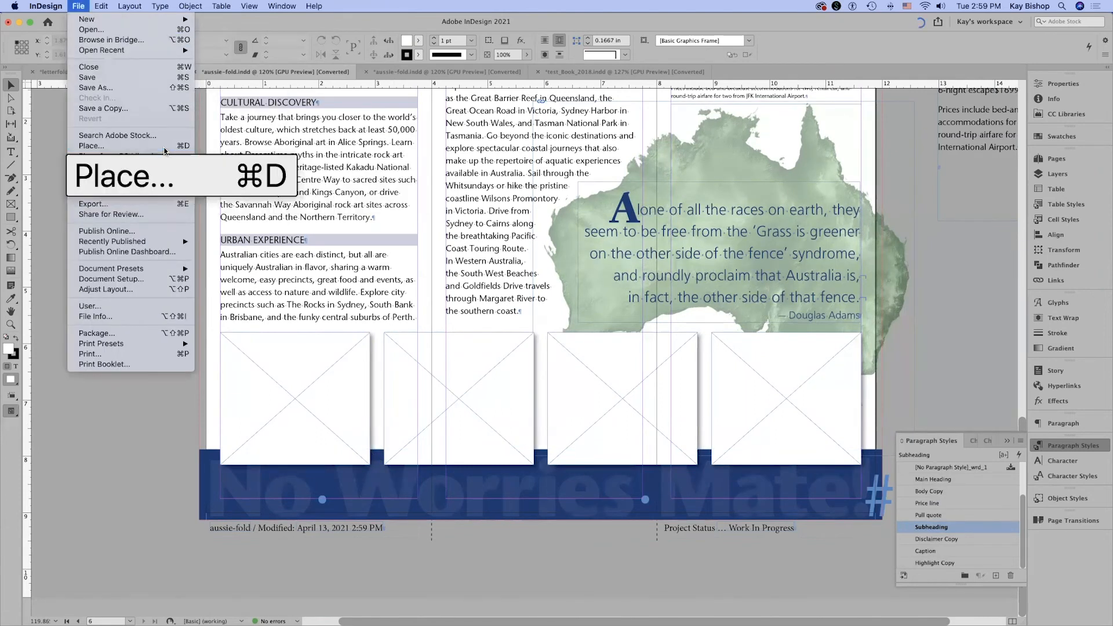
left_click(98, 145)
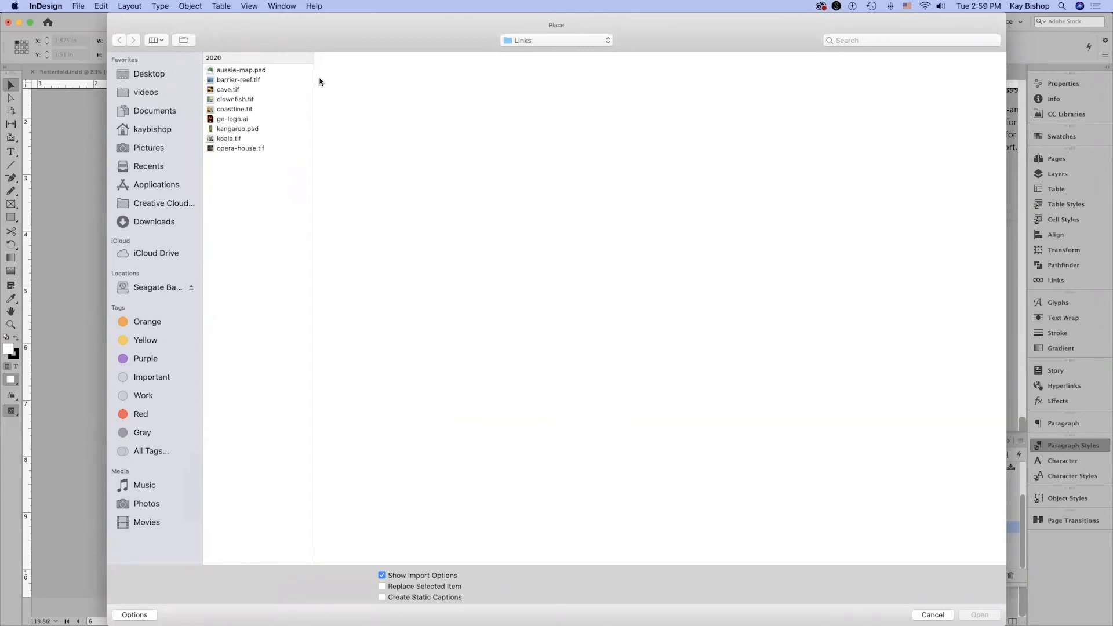
left_click(260, 91)
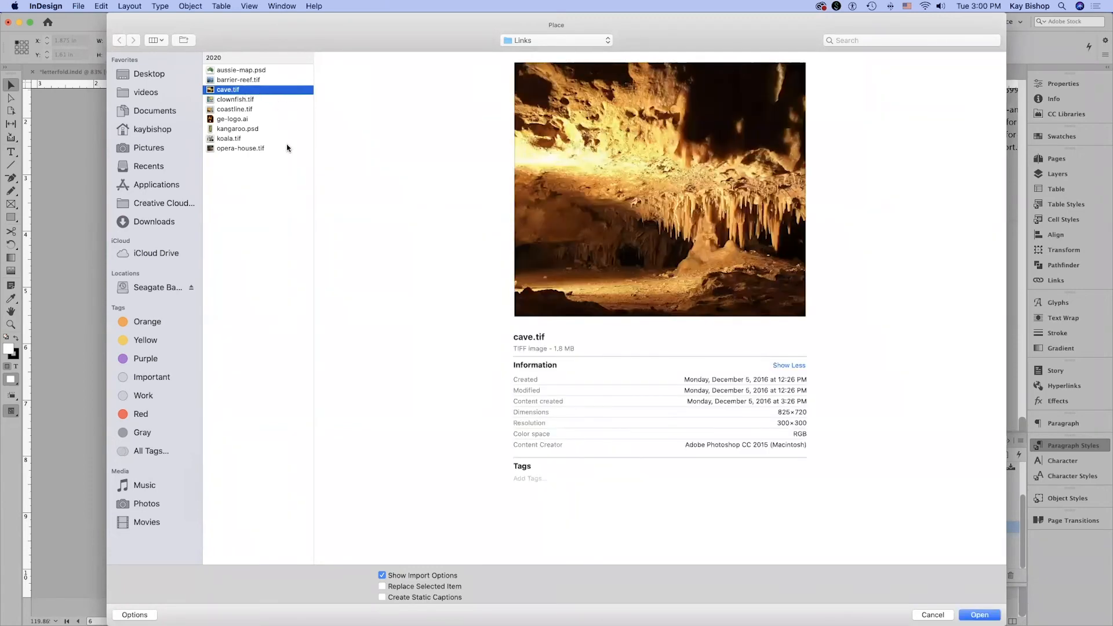
left_click(265, 100, "shift")
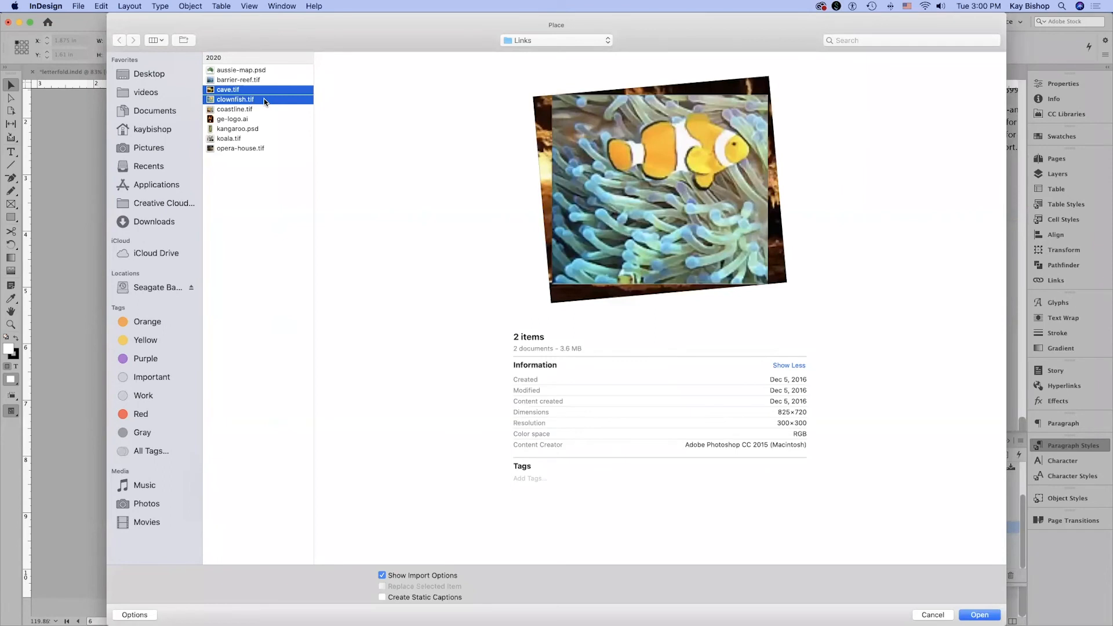
left_click(286, 139, "super")
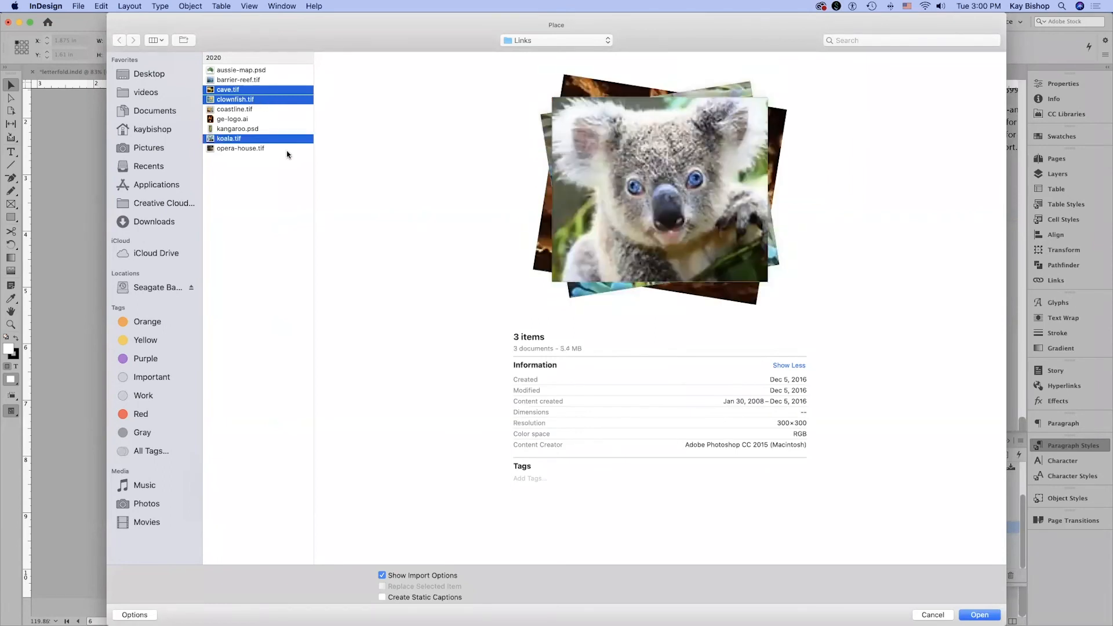
left_click(287, 149, "super")
left_click(398, 579)
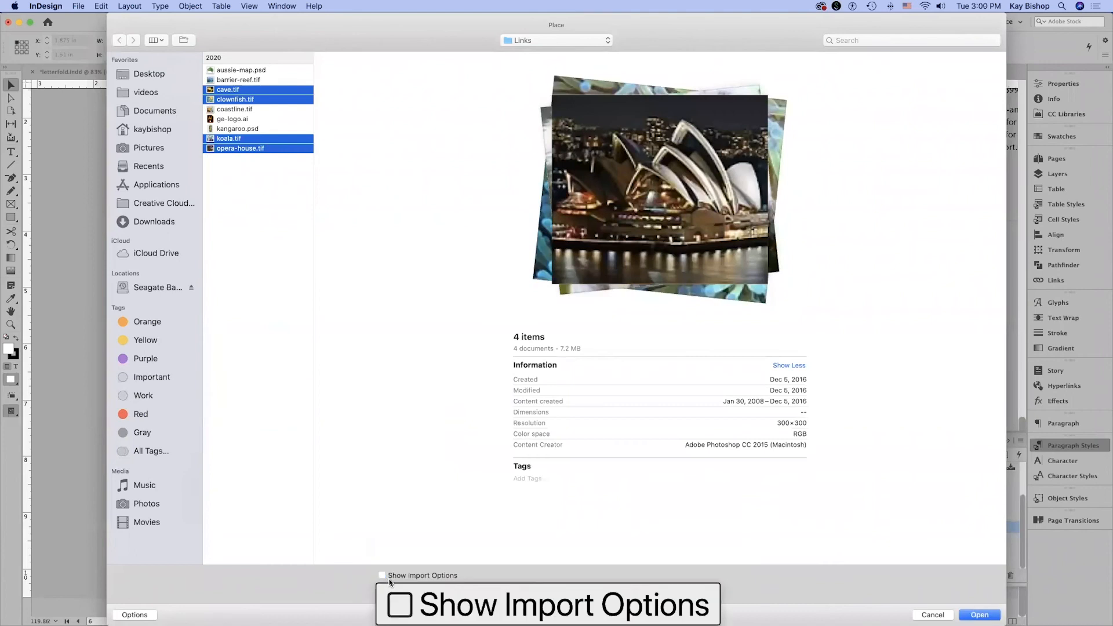
left_click(979, 615)
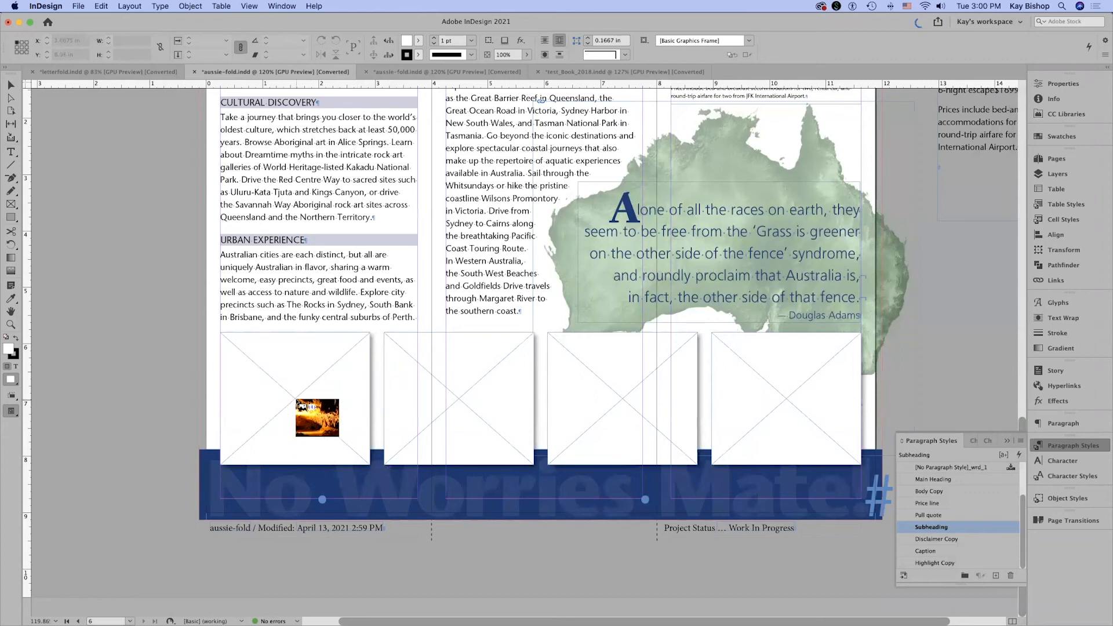
Place the cave, clownfish, koala and opera house images, in that order from left to right, into the four empty picture frames.
left_click(300, 406)
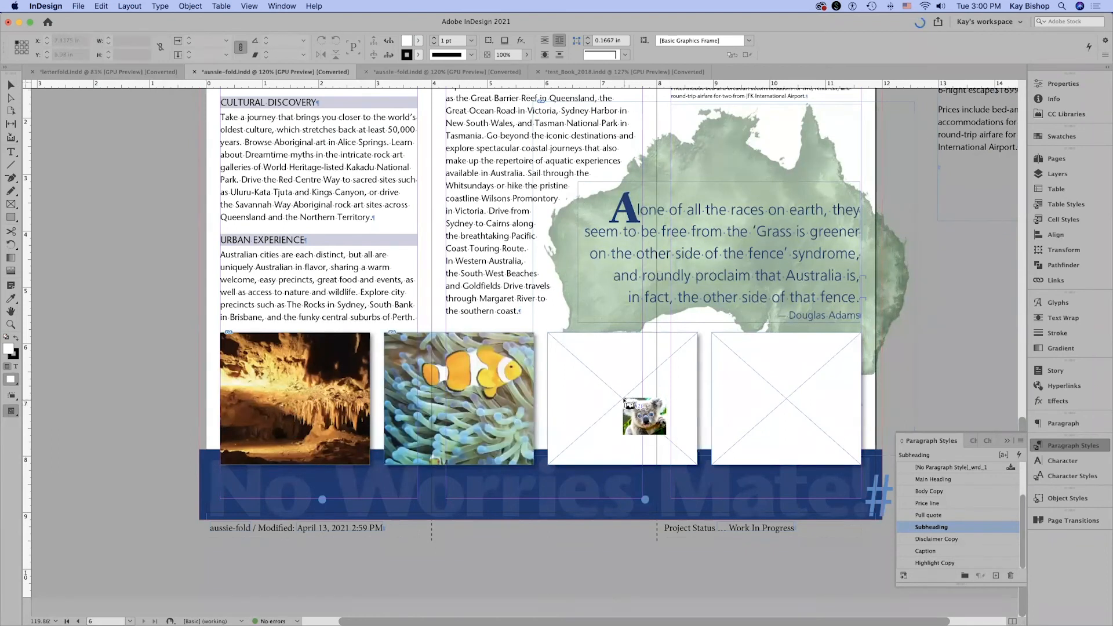
left_click(624, 399)
left_click(778, 403)
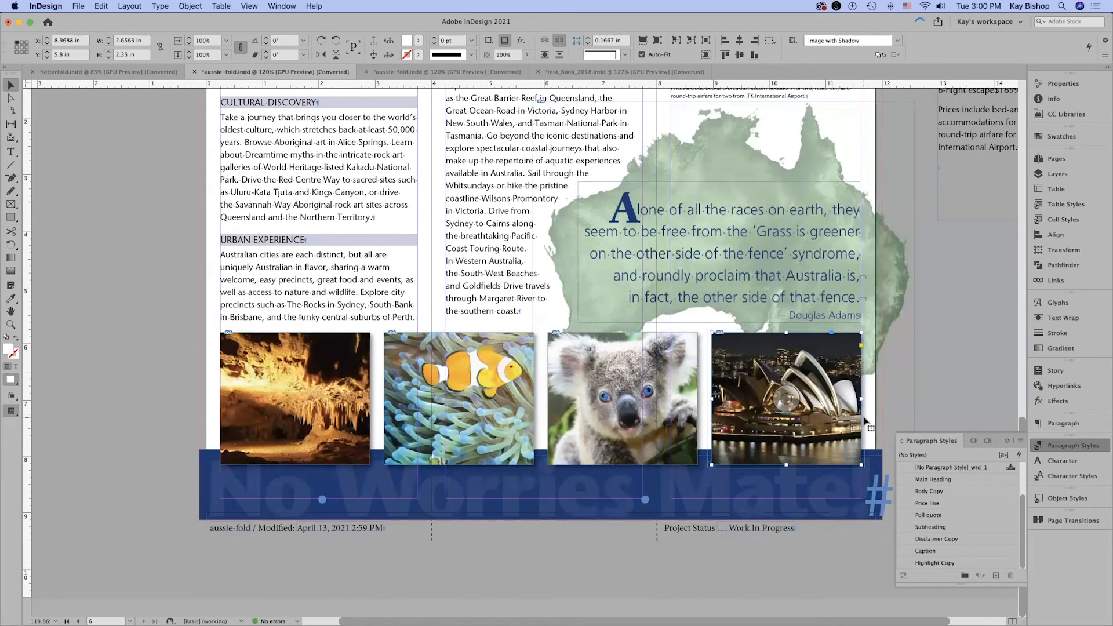
Check the cave photo's link metadata and choose Title as the metadata in the caption setup.
left_click(341, 383)
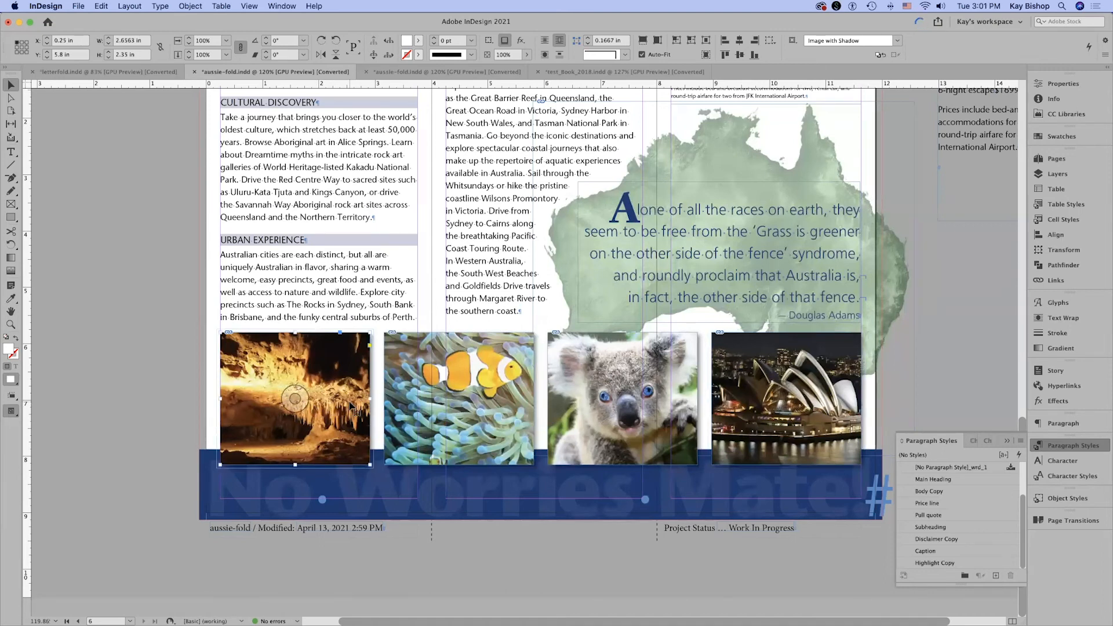
left_click(1056, 280)
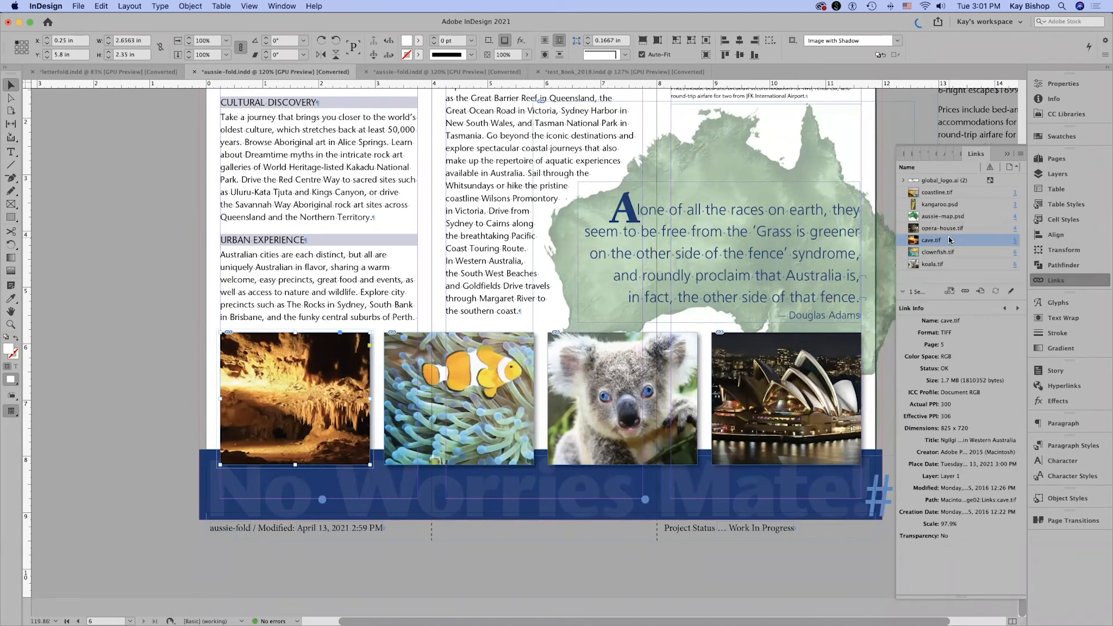
left_click(1073, 445)
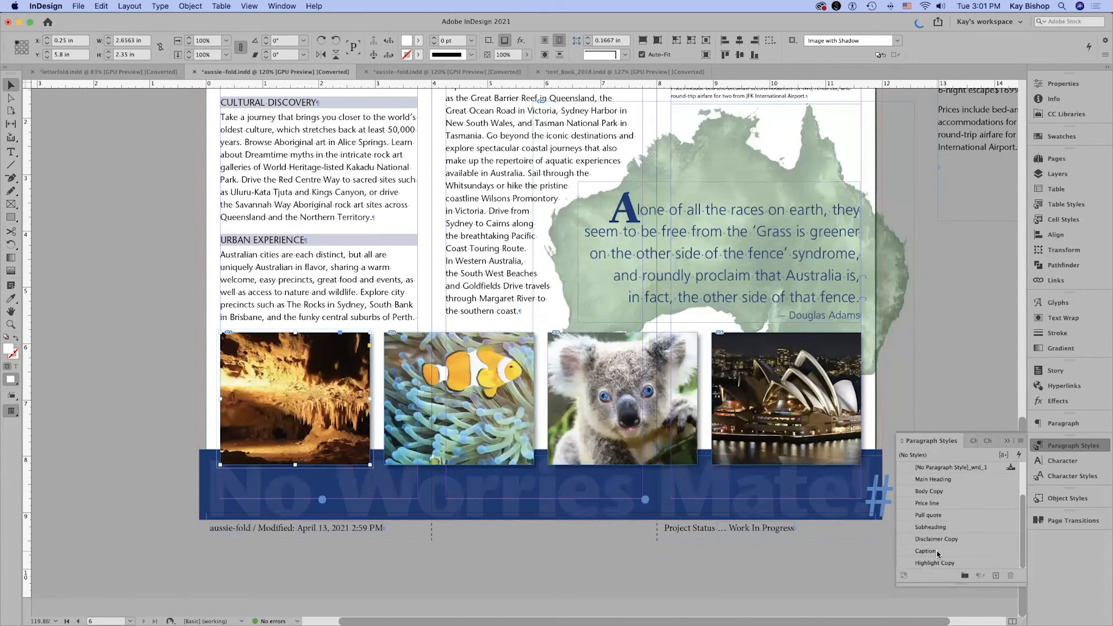
left_click(186, 7)
mouse_move(251, 272)
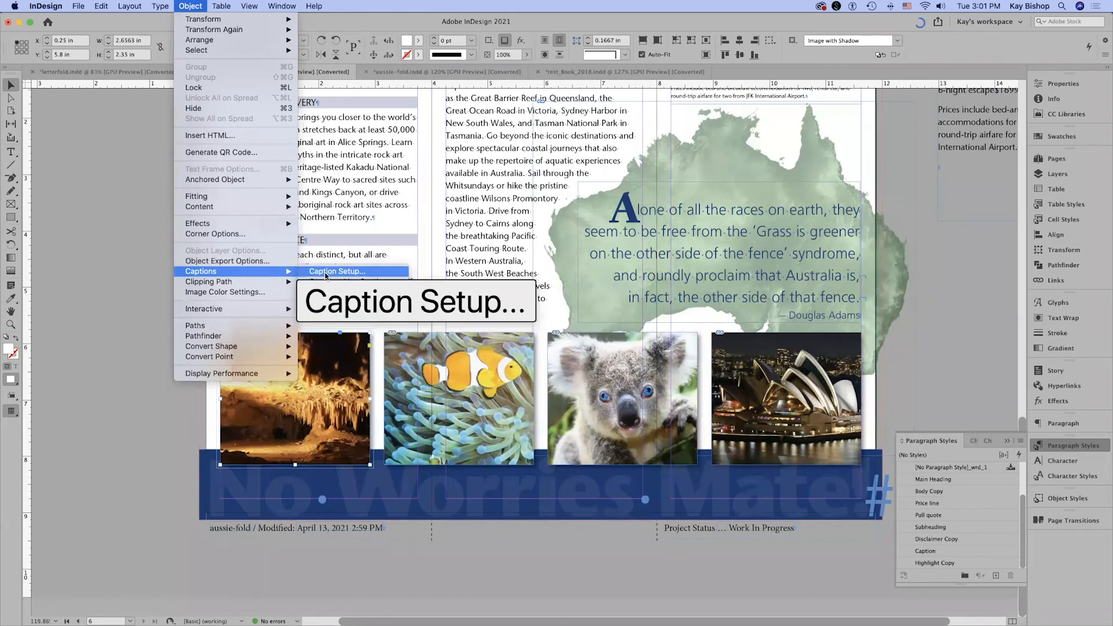
left_click(325, 276)
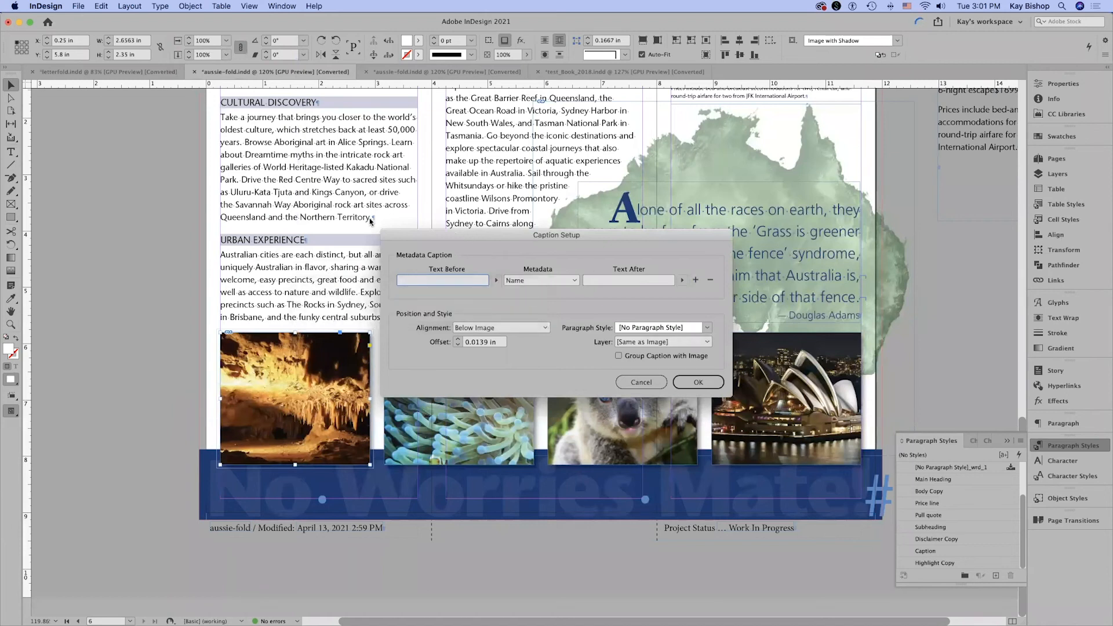
left_click(544, 280)
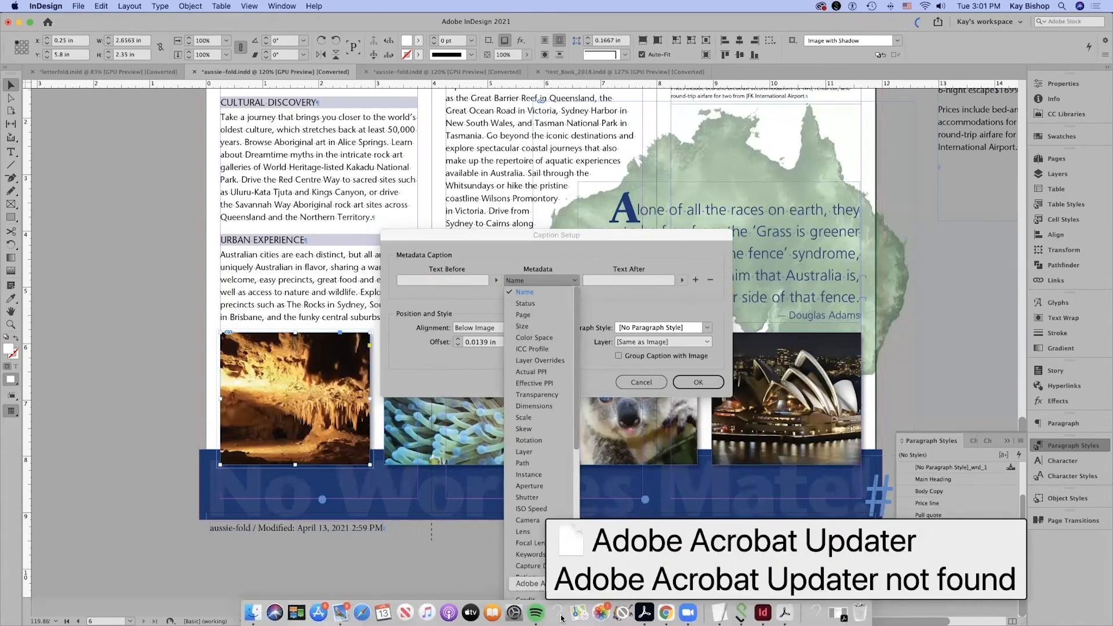
left_click_drag(575, 437, 571, 522)
scroll(567, 542, "down", 5)
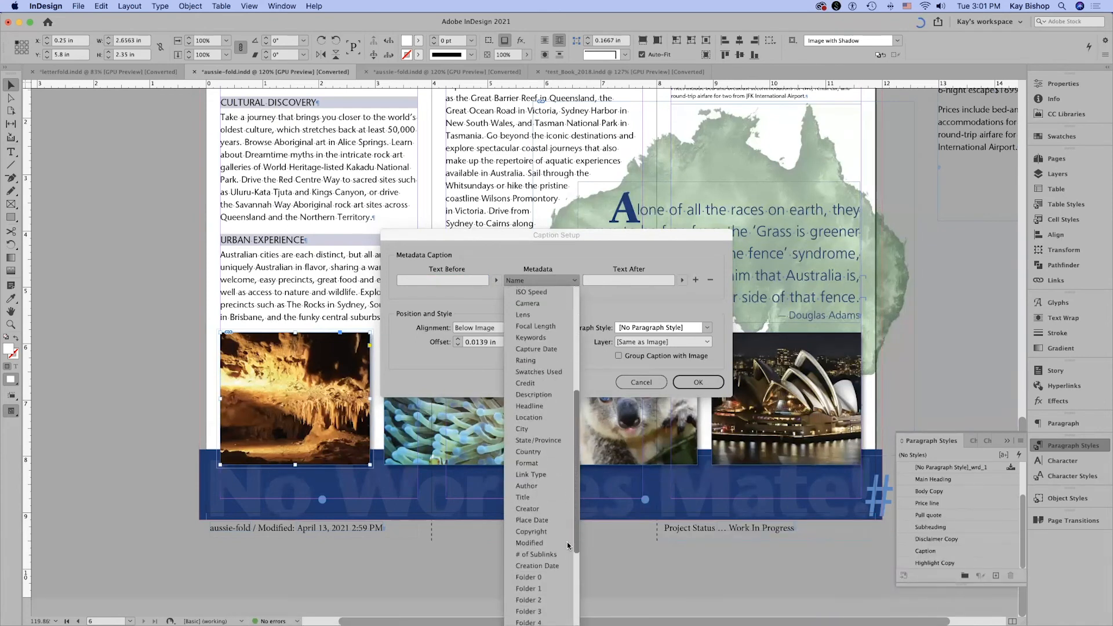
left_click(545, 494)
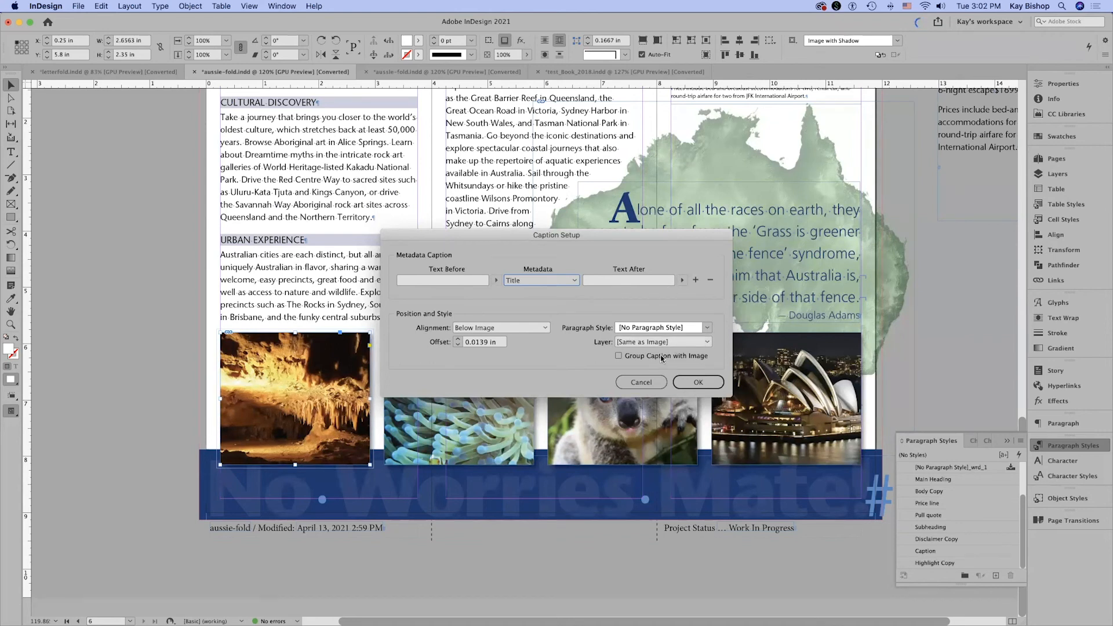
Set captions to be grouped with their images and use the Caption paragraph style, and apply the caption setup.
left_click(619, 356)
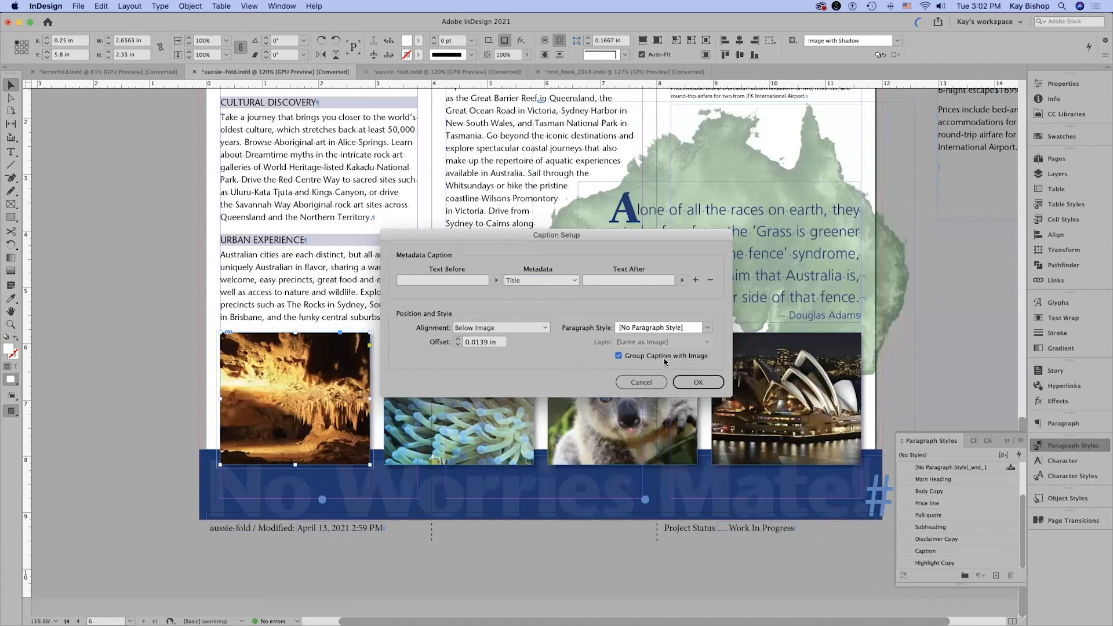
left_click(708, 329)
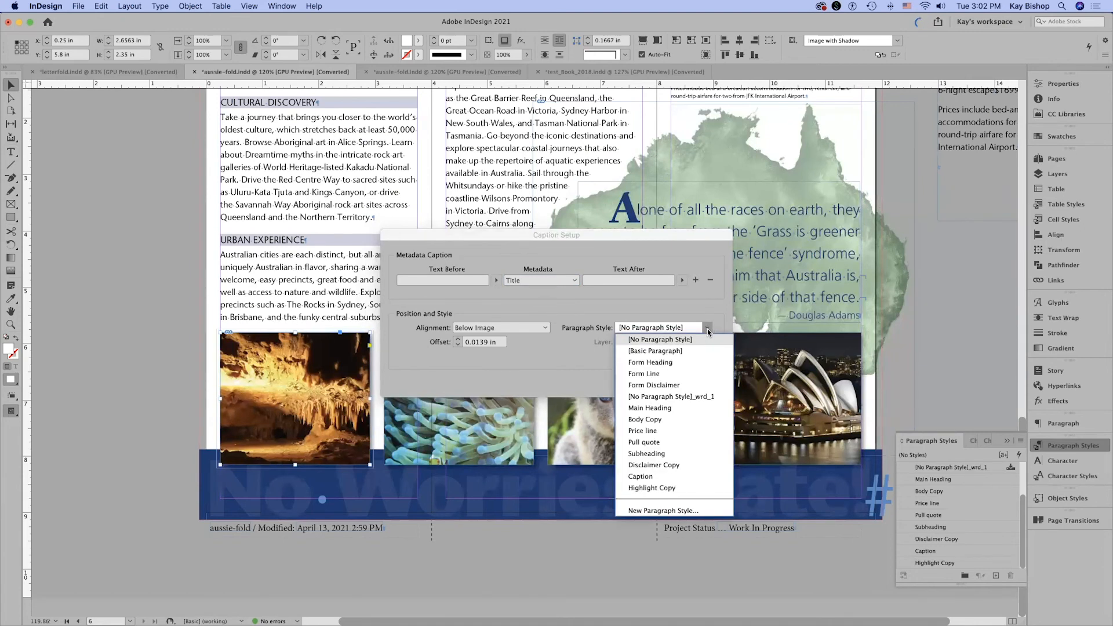
left_click(683, 478)
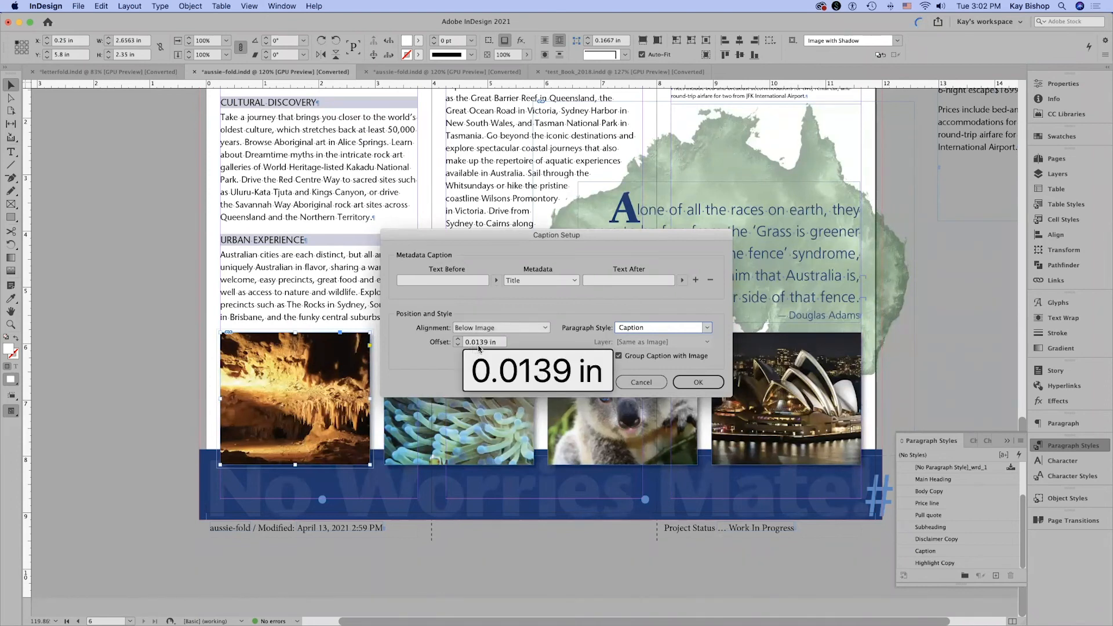
left_click(699, 384)
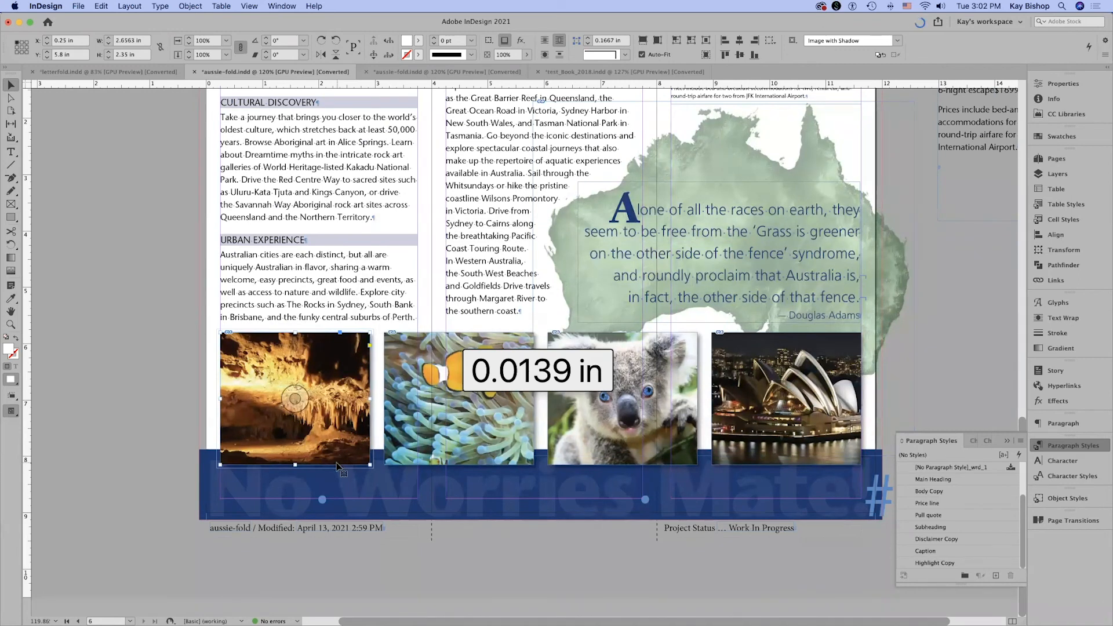
Generate a live caption for the cave photo.
left_click(190, 6)
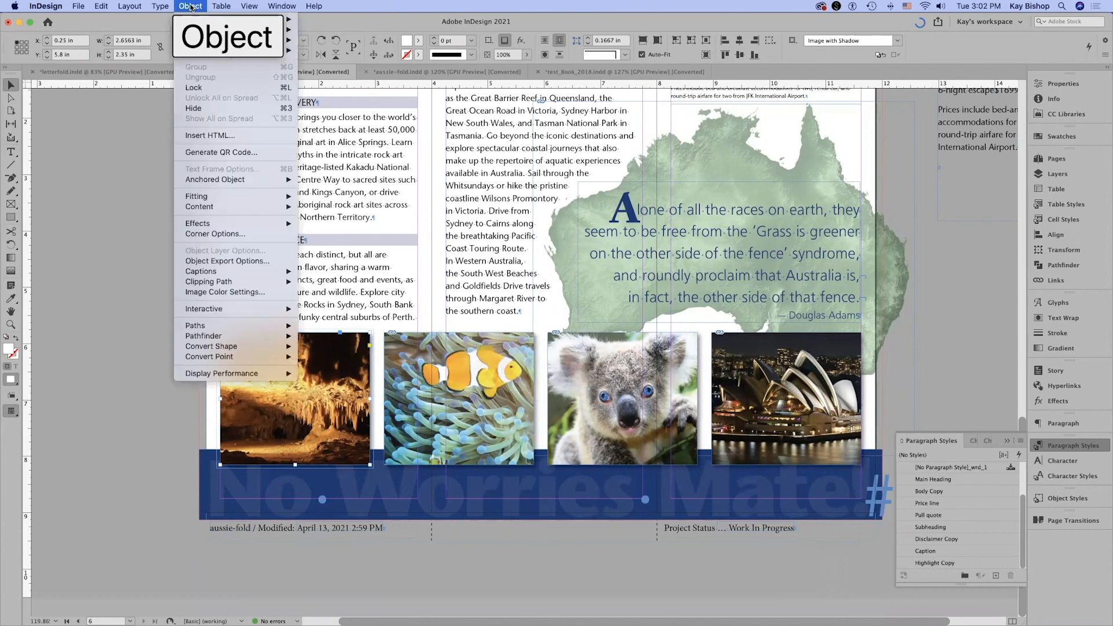
mouse_move(232, 271)
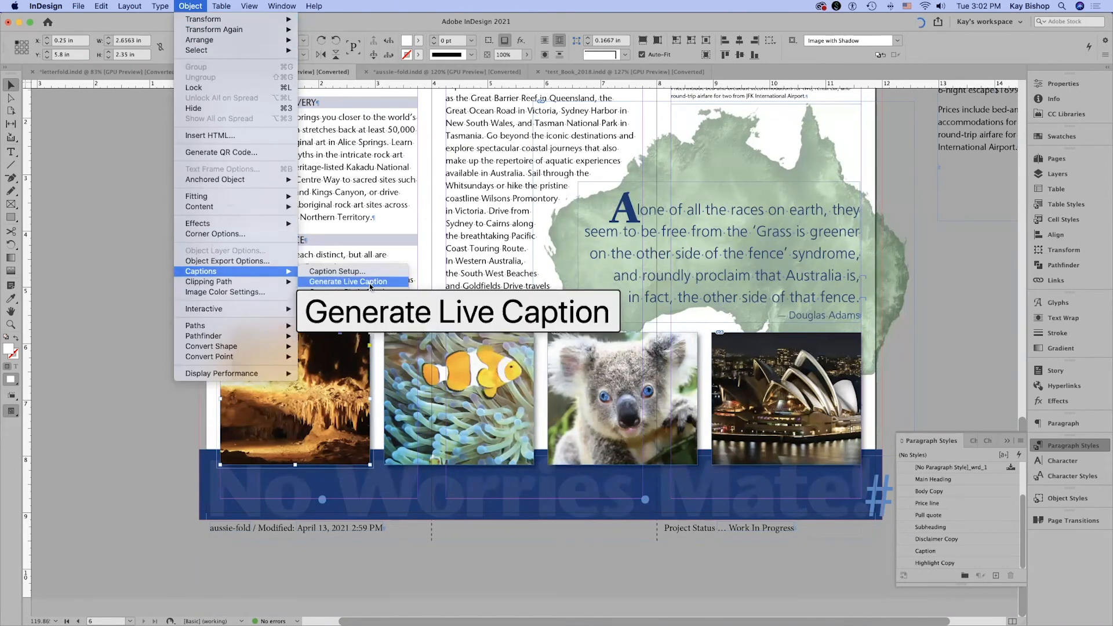
left_click(371, 283)
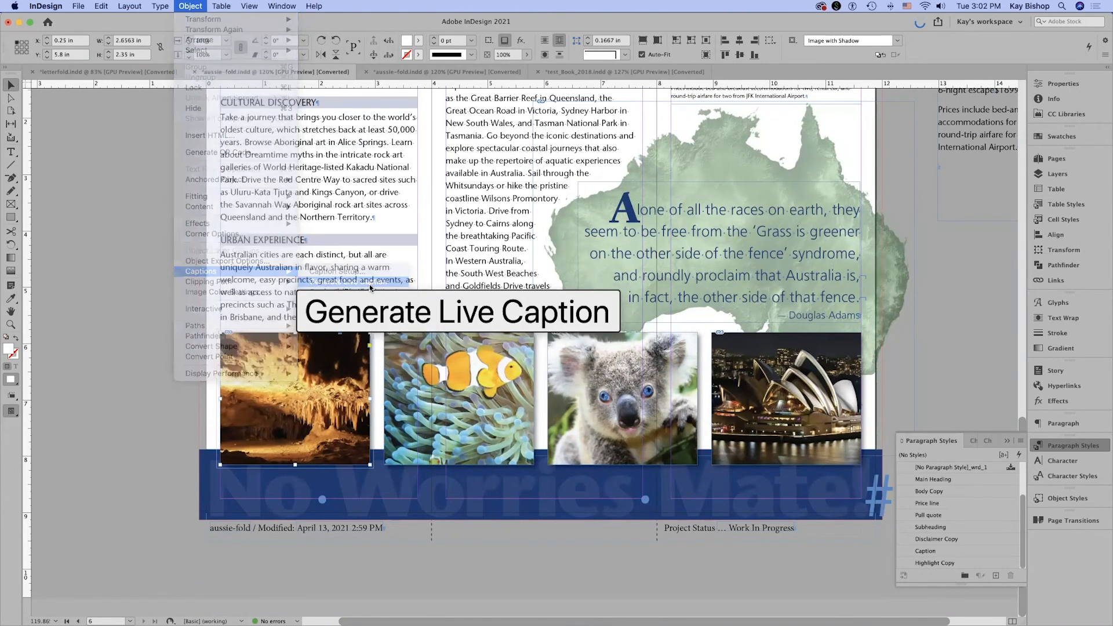
left_click(472, 580)
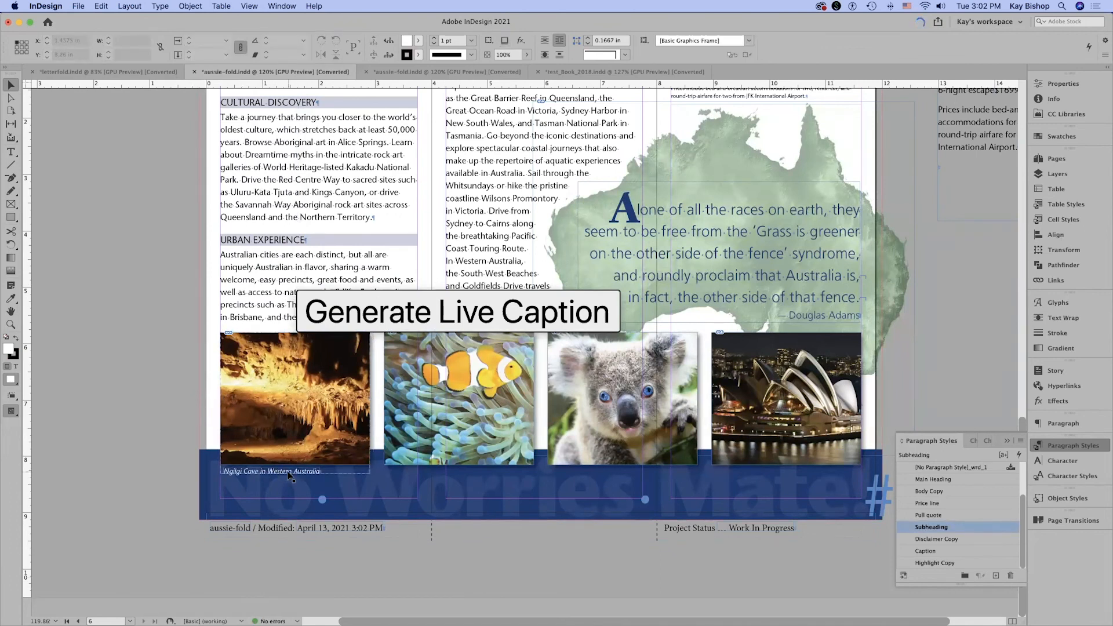
Generate live captions for the clownfish, koala and opera house photos together.
left_click(485, 444)
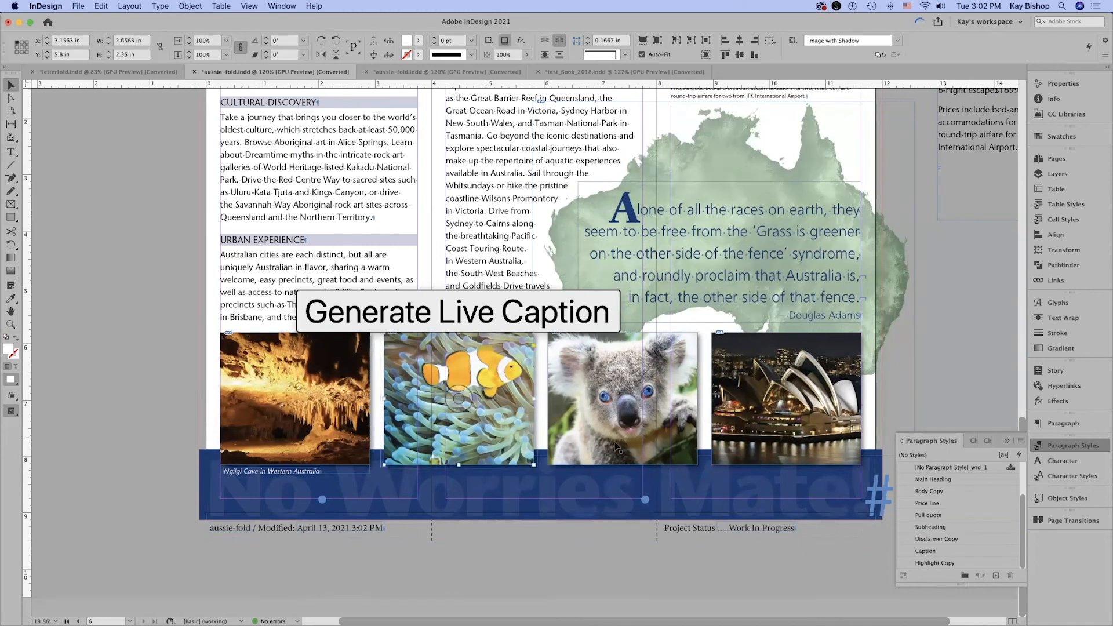
left_click(685, 454, "shift")
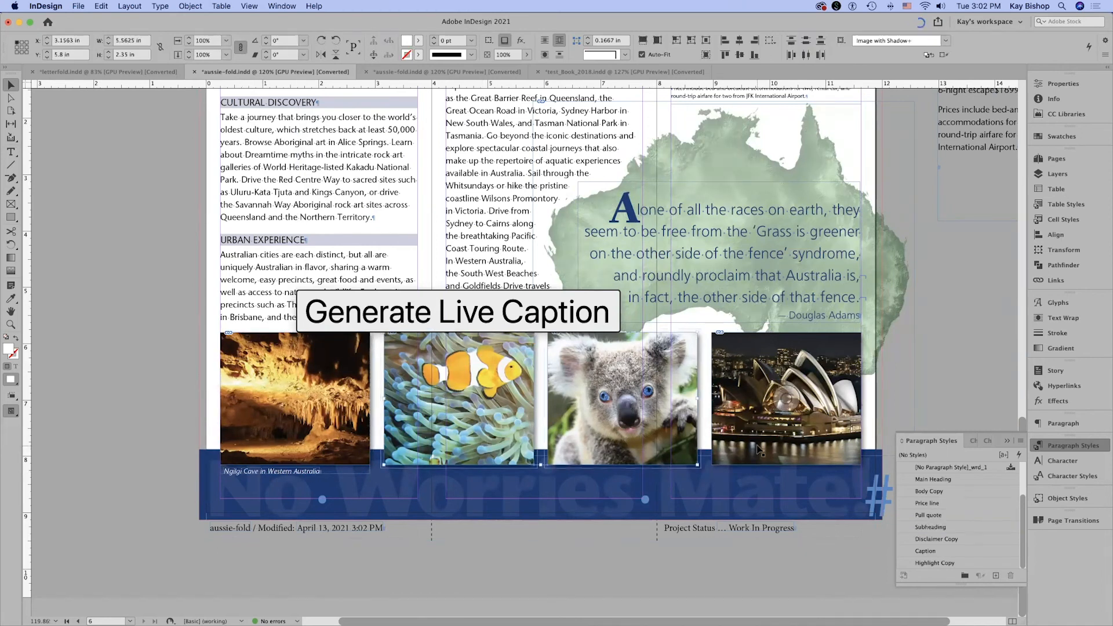
left_click(750, 410, "shift")
left_click(190, 6)
mouse_move(264, 277)
left_click(367, 284)
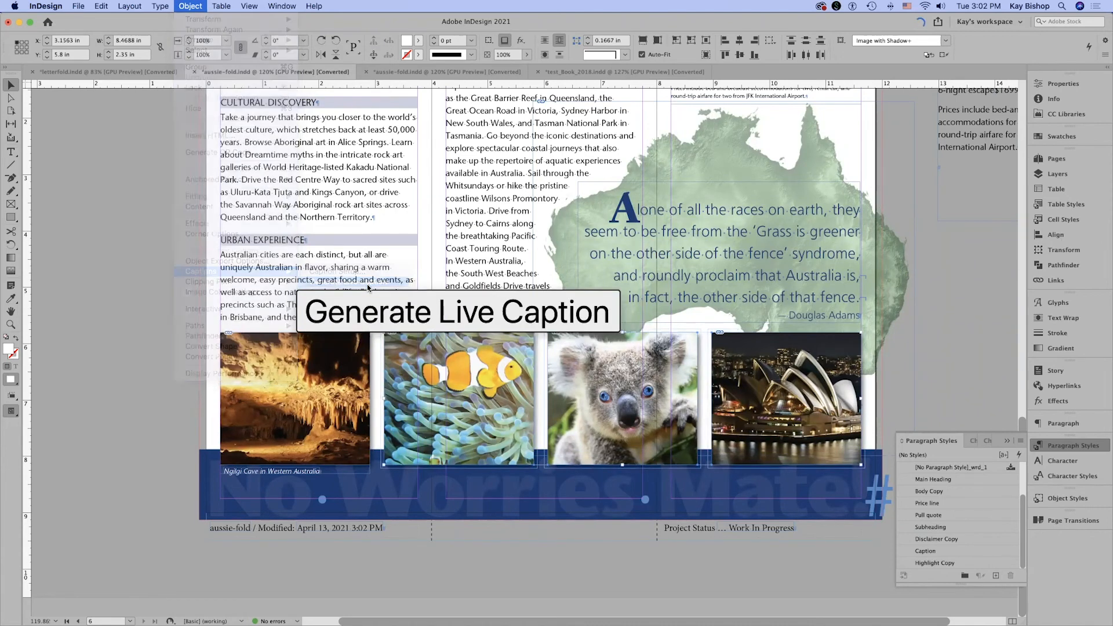
left_click(602, 548)
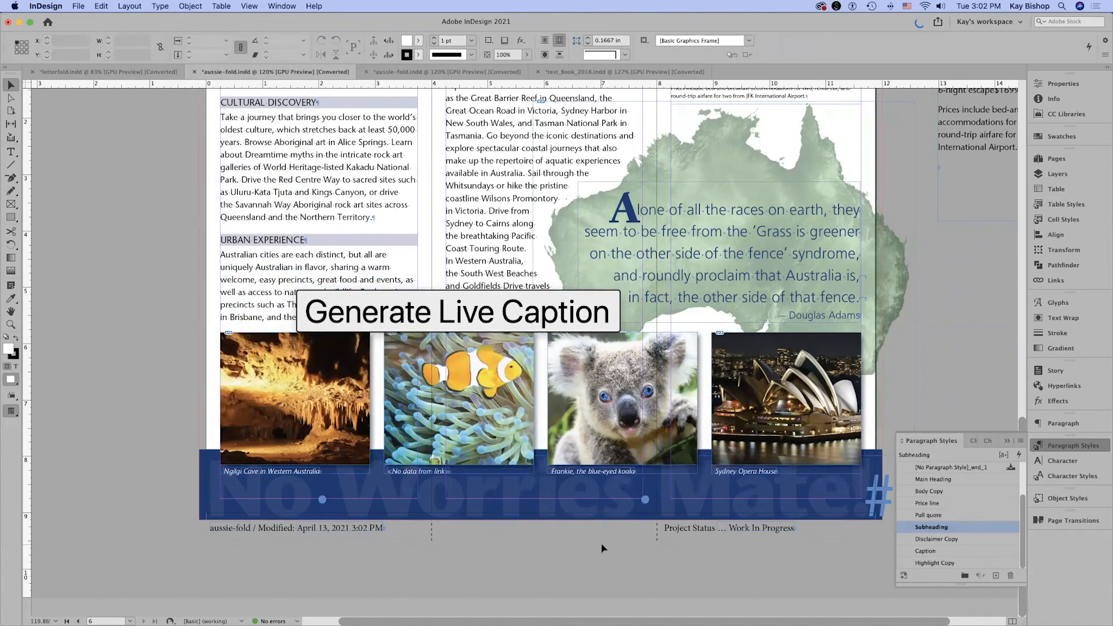
Examine the text of the live caption below the clownfish photo up close.
left_click(490, 386)
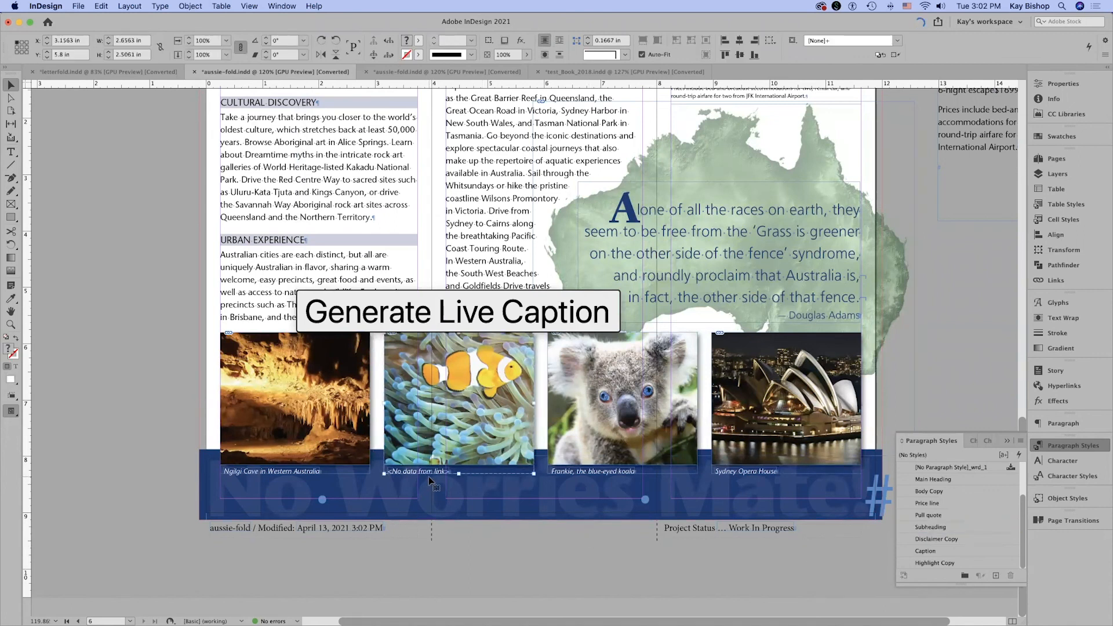
left_click(516, 575)
key("z")
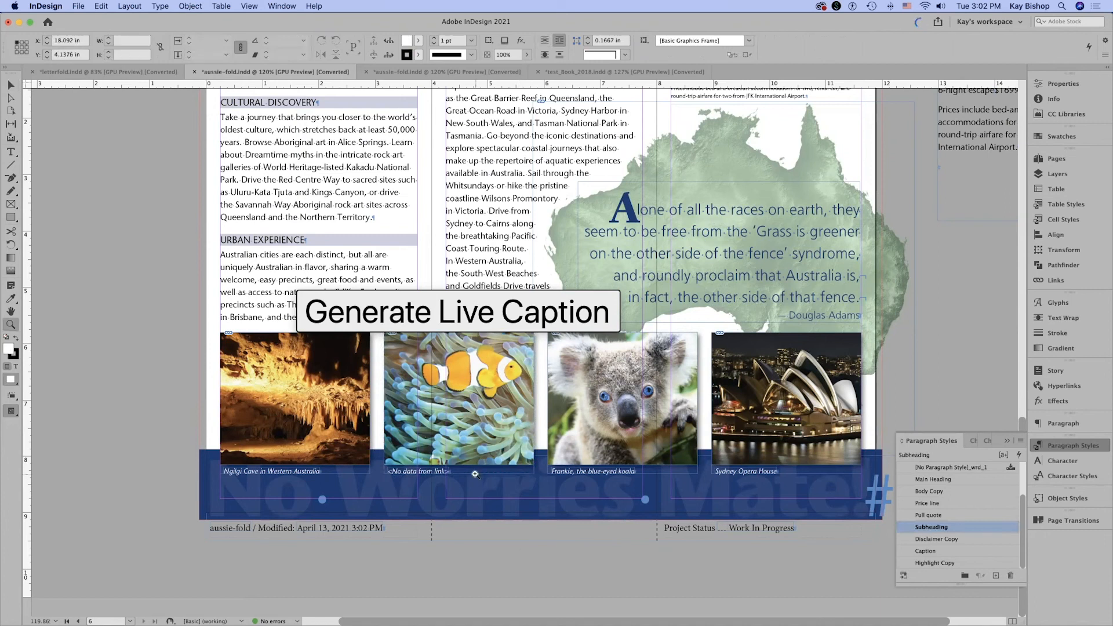
left_click(475, 474)
left_click(475, 475)
key("v")
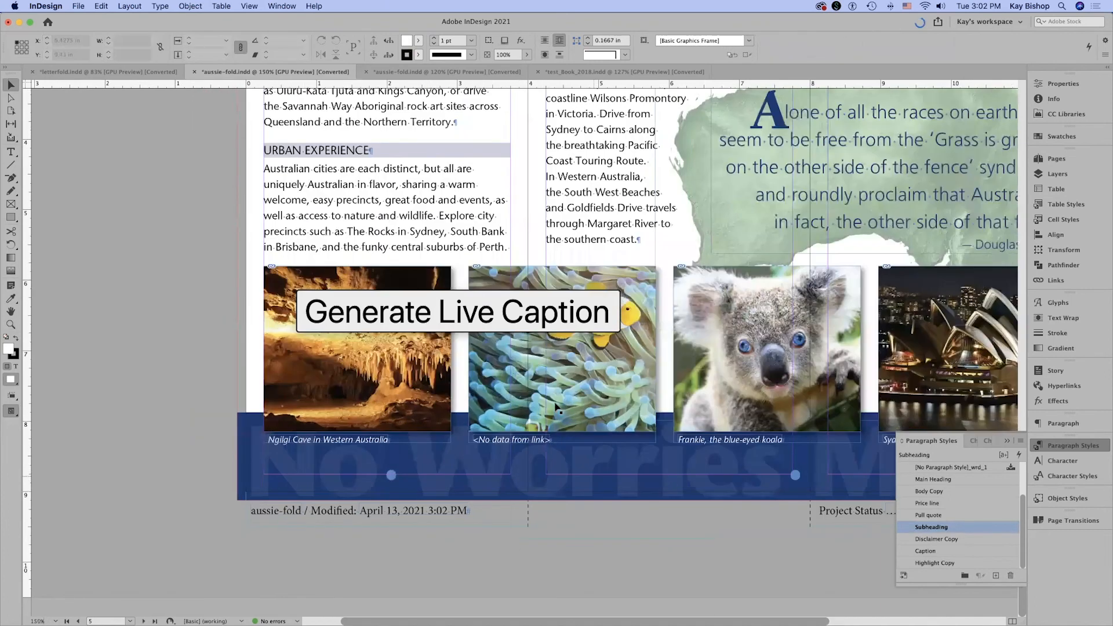
left_click(515, 440)
double_click(525, 440)
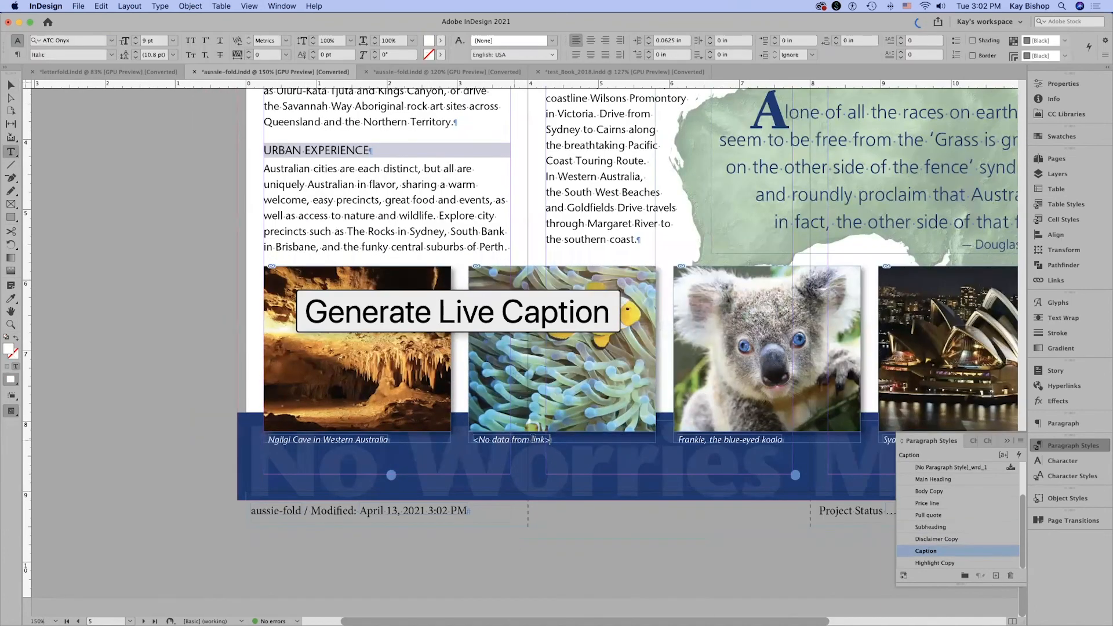
double_click(547, 440)
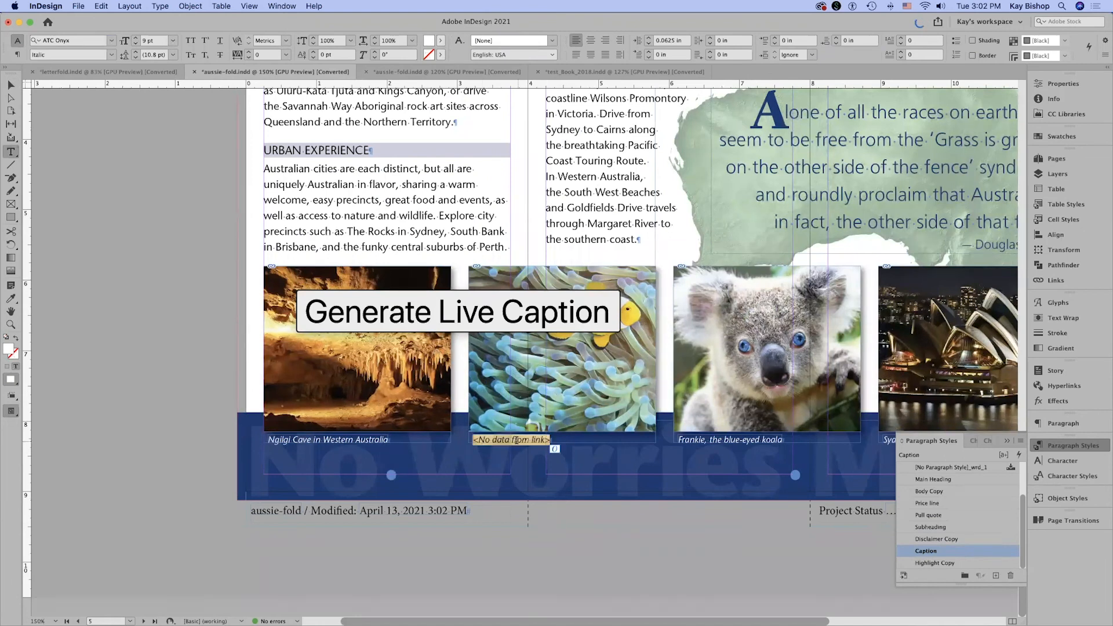
left_click(597, 548)
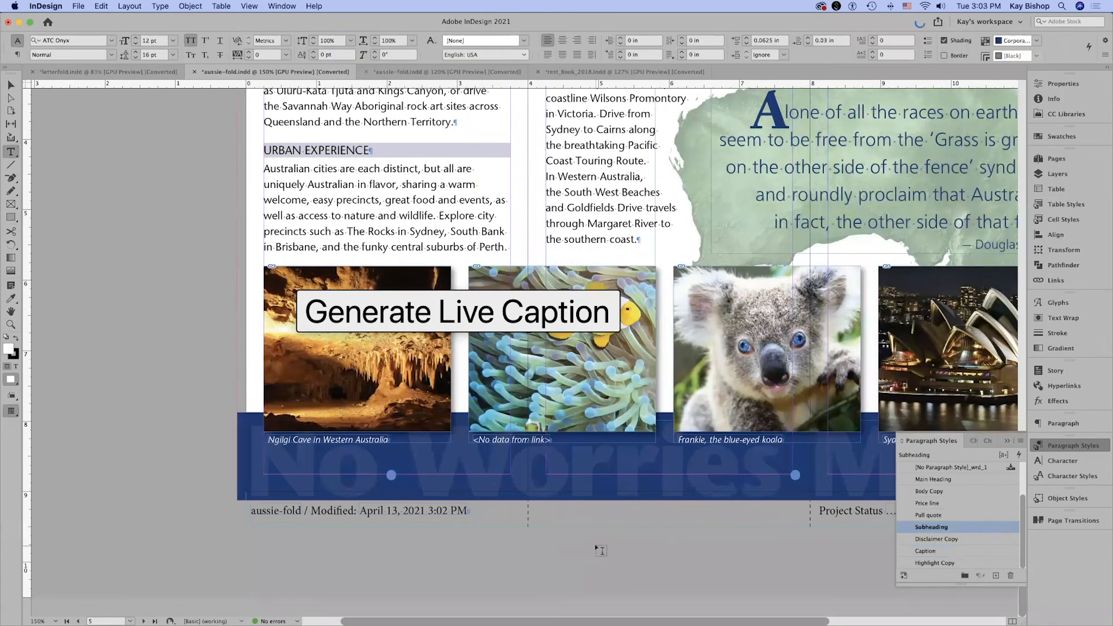
Replace the clownfish photo with barrier-reef.tif from the Links folder, using Replace Selected Item.
key("v")
left_click(619, 407)
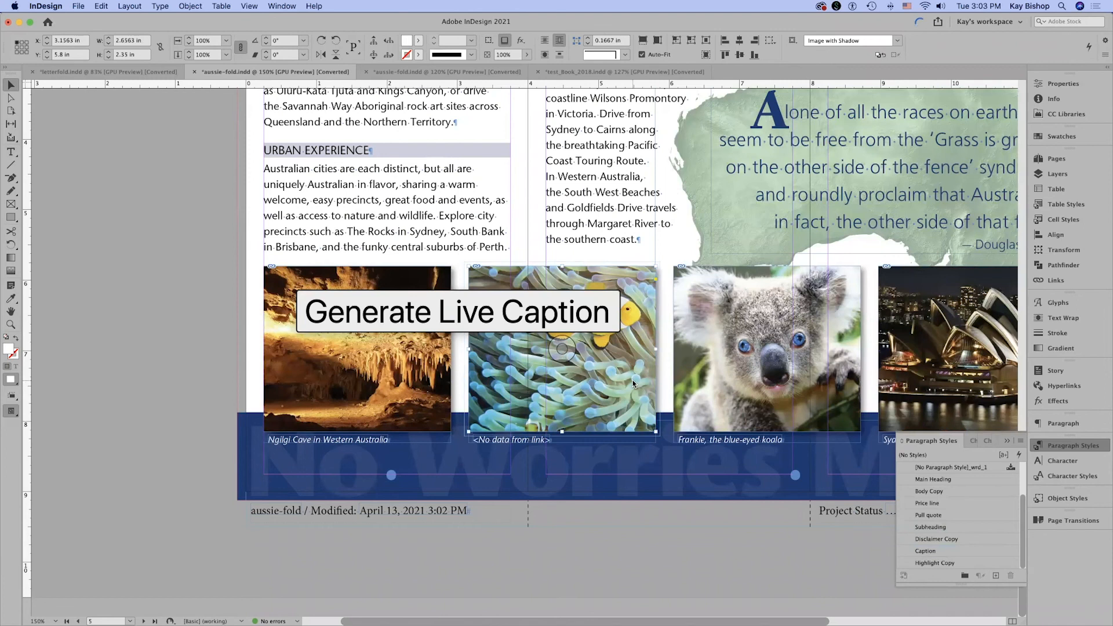
key("super+d")
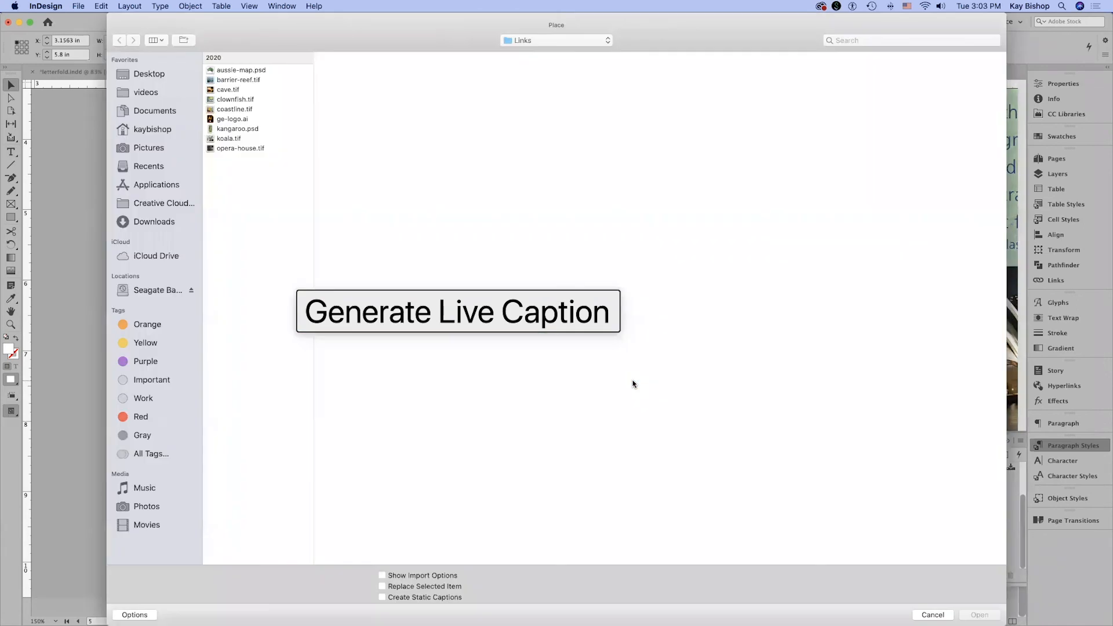
left_click(256, 82)
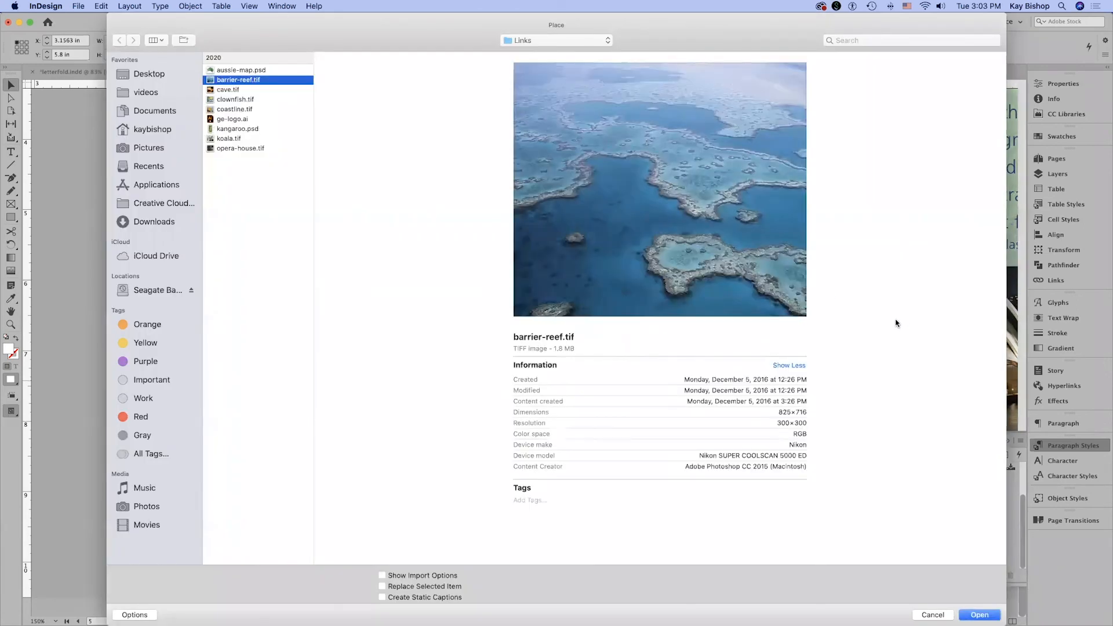
left_click(413, 586)
left_click(980, 615)
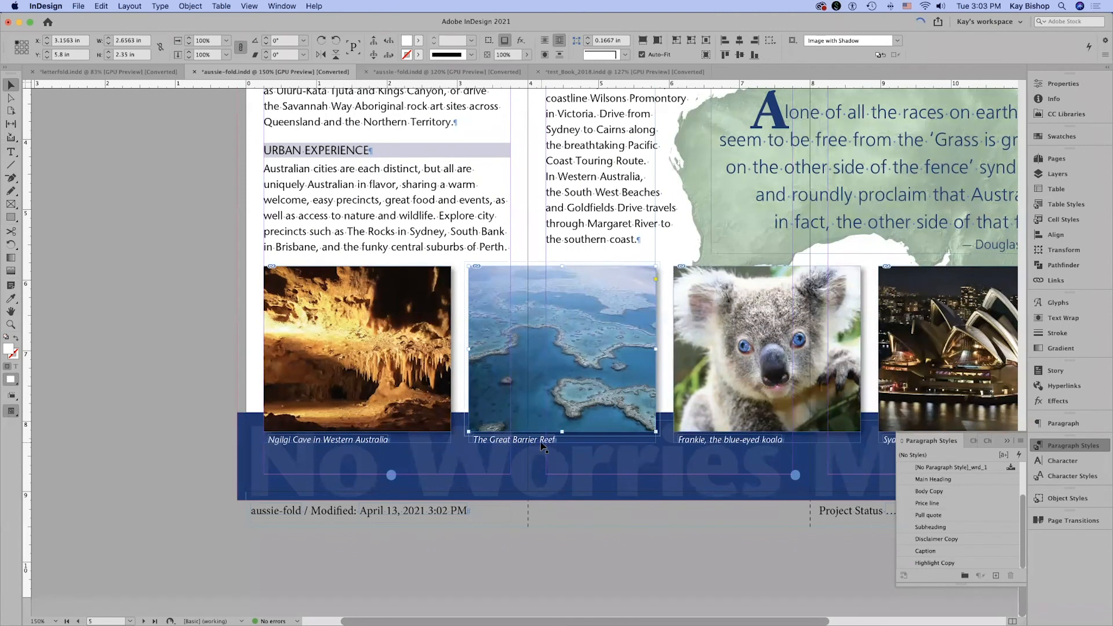
left_click(597, 552)
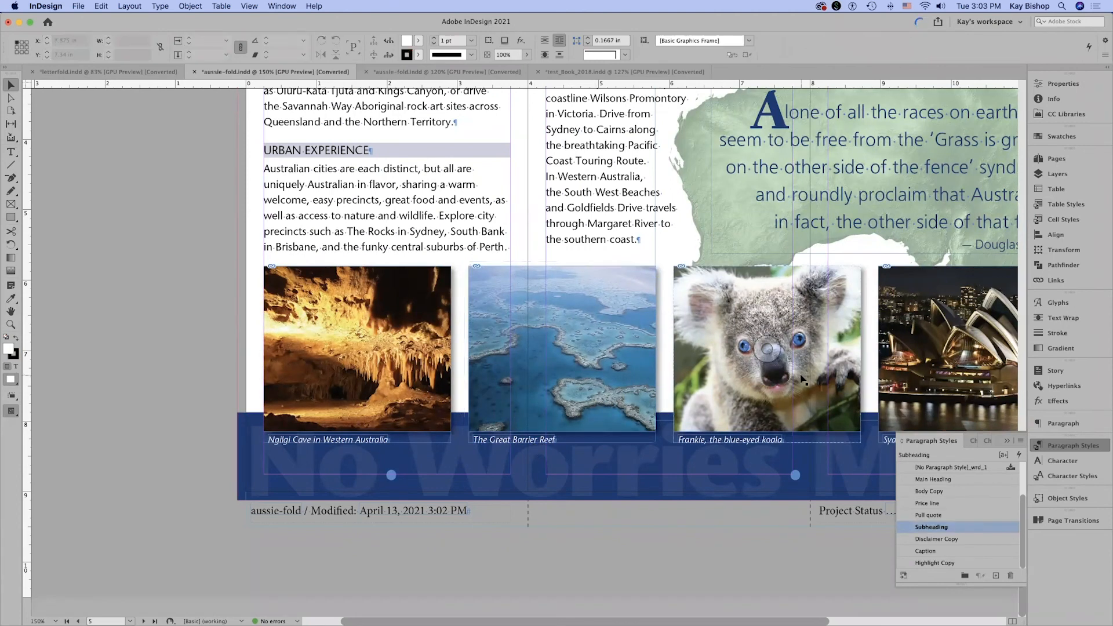
Collapse the paragraph styles list and review the inside spread at 100% in preview mode.
key("alt+super+0")
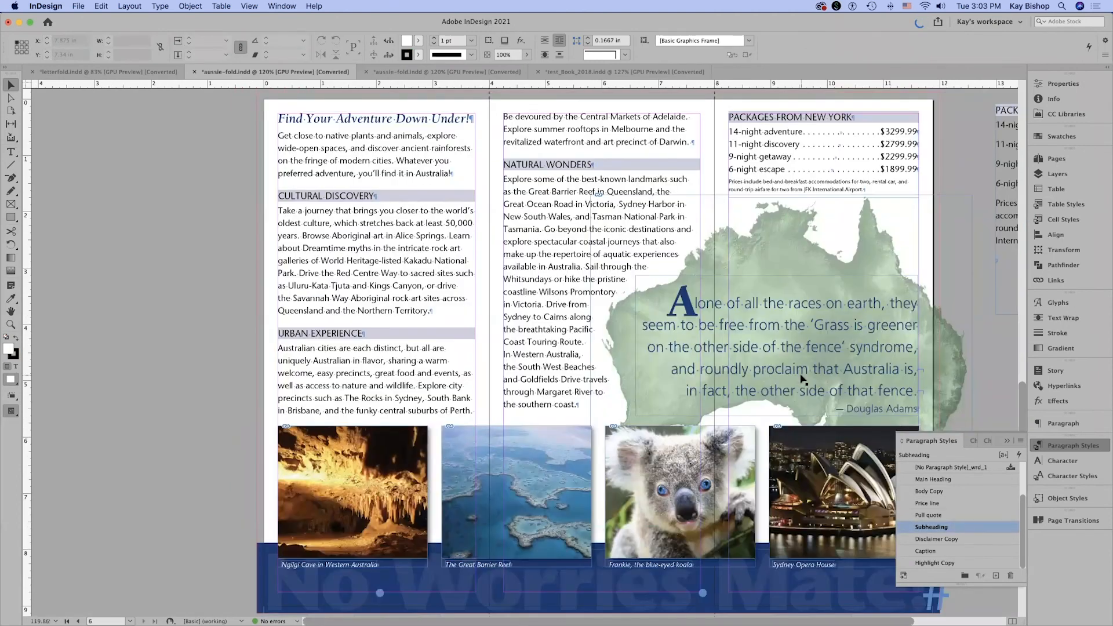
left_click(930, 443)
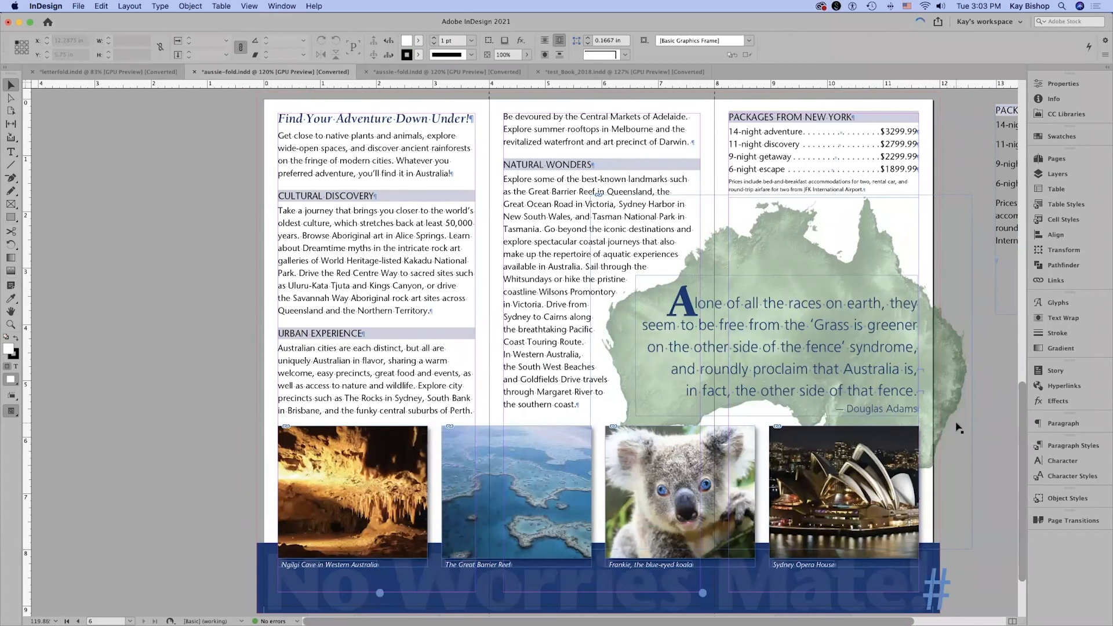
key("super+1")
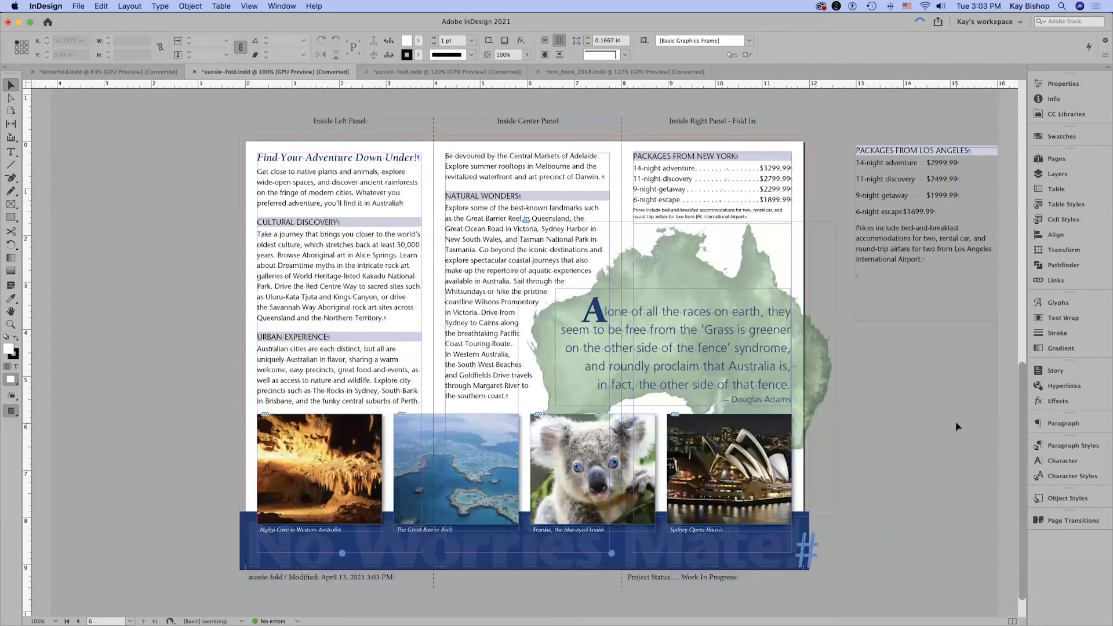
key("w")
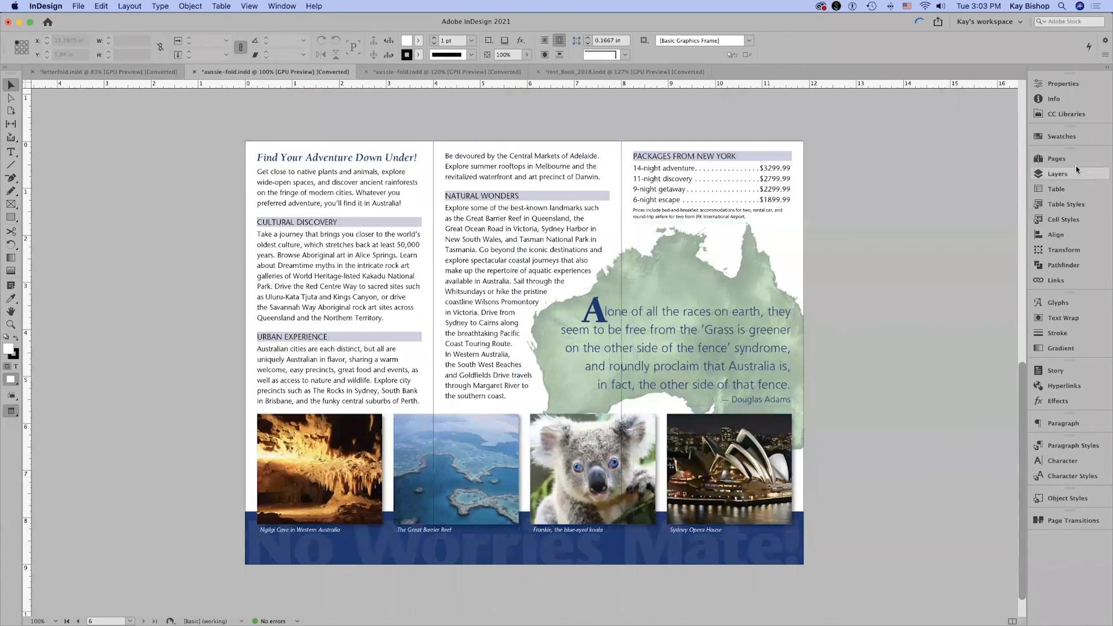
Review the outside spread, pages 1-3, return to the inside spread, pages 4-6, and leave preview mode.
left_click(1056, 159)
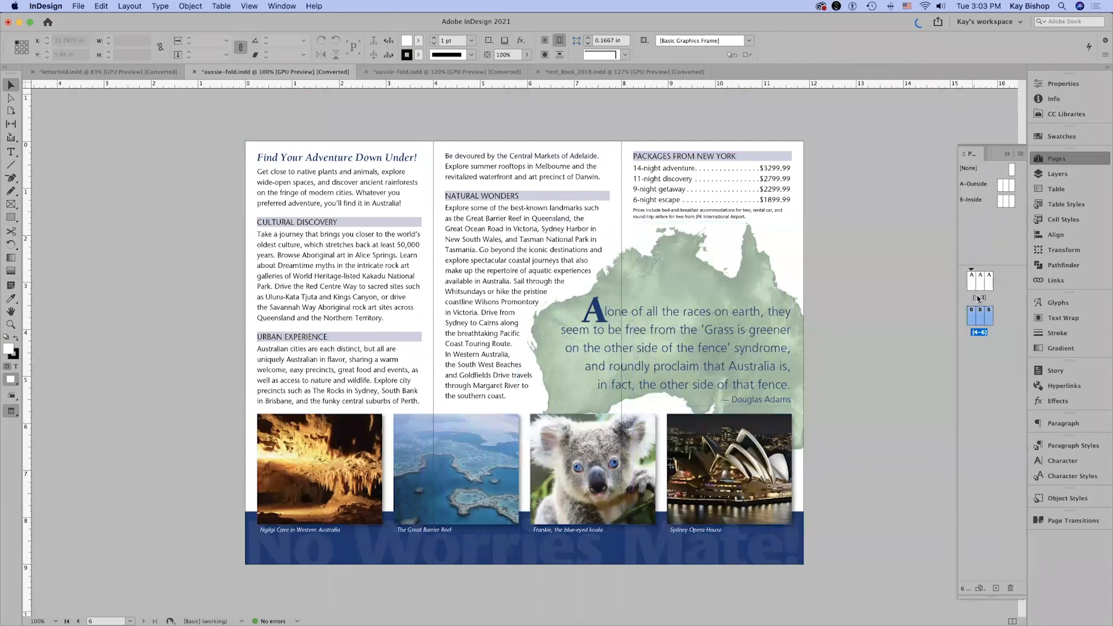
left_click(979, 301)
double_click(977, 299)
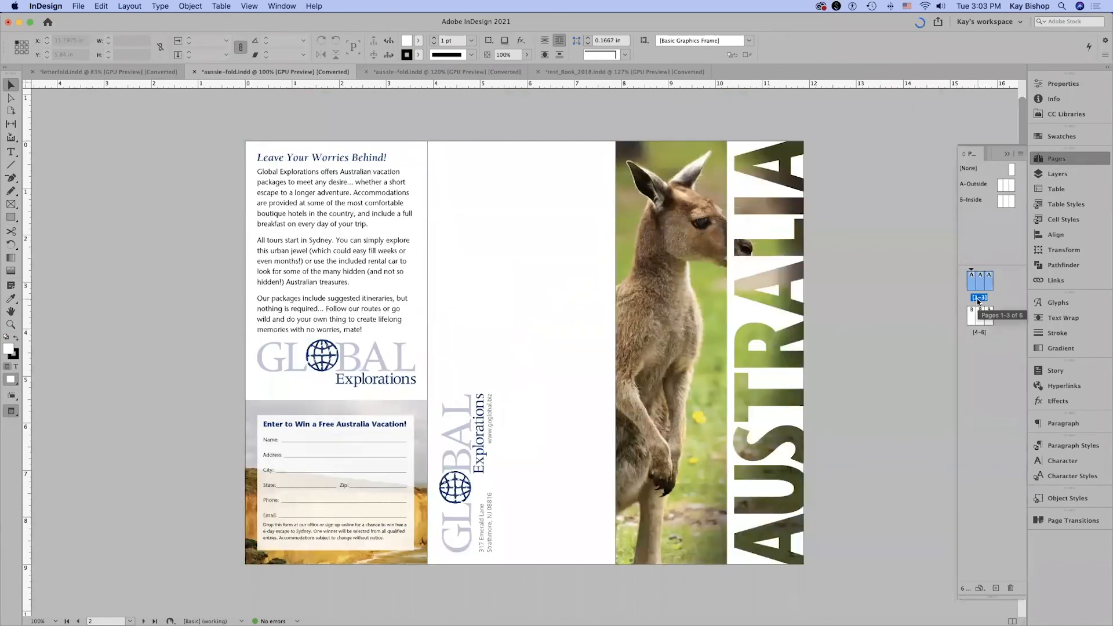
double_click(976, 331)
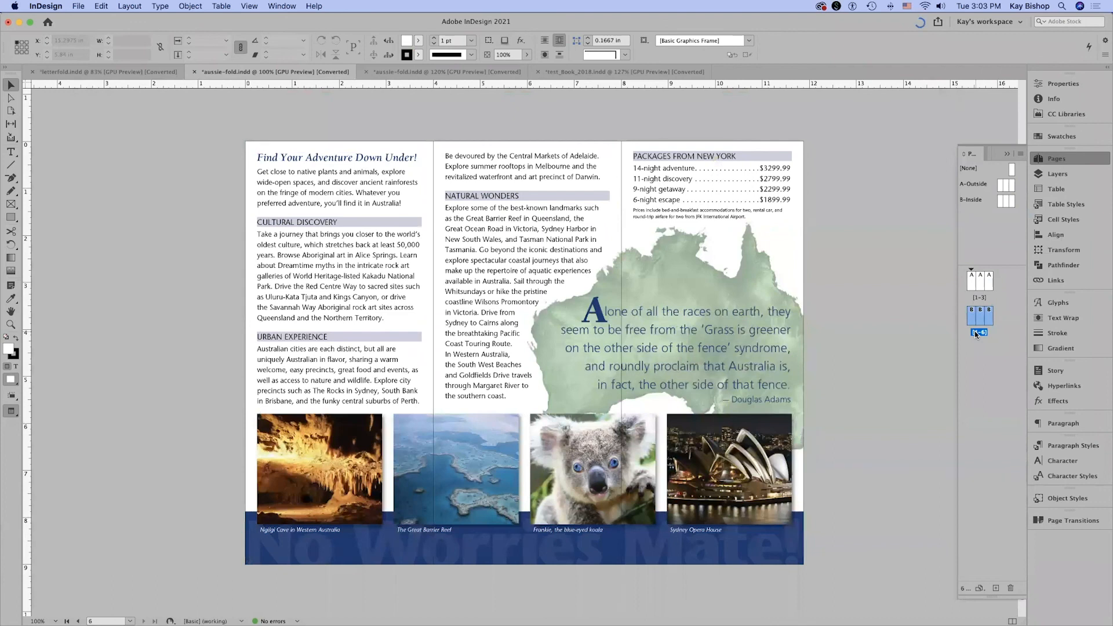
key("w")
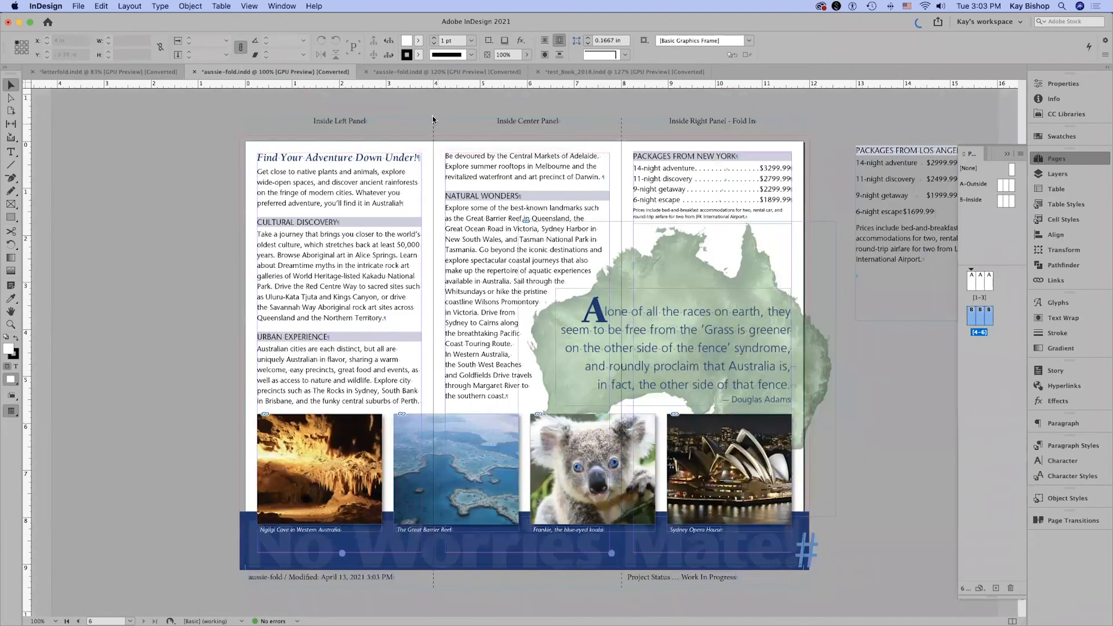
Save the brochure as aussie-fold.indd on the Desktop and package it into aussie-fold Folder with fonts, linked graphics and IDML.
left_click(78, 7)
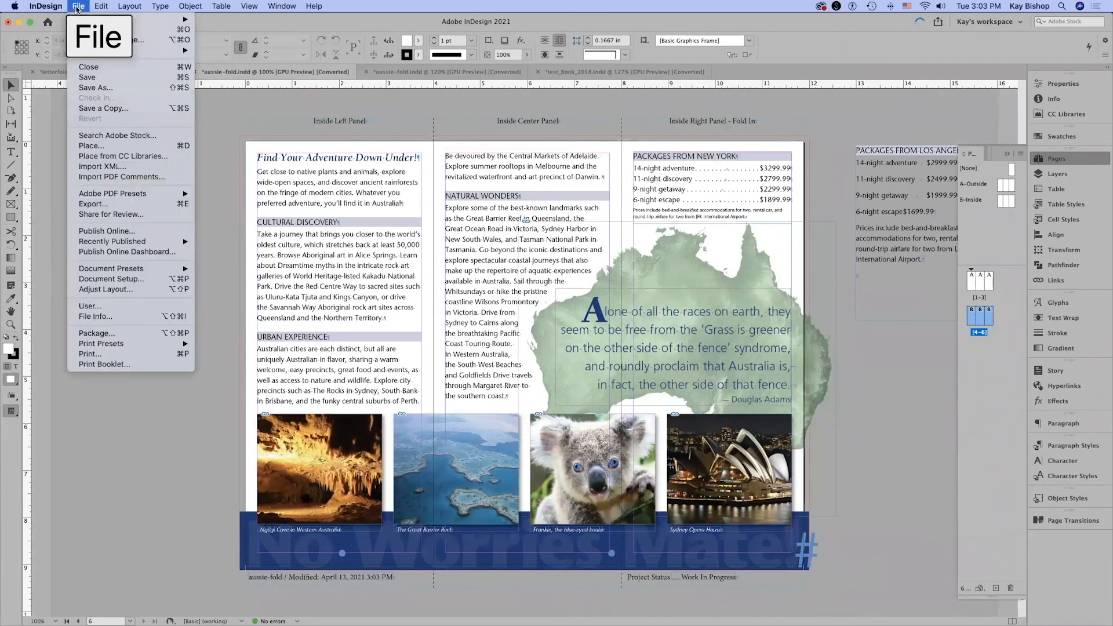
left_click(97, 333)
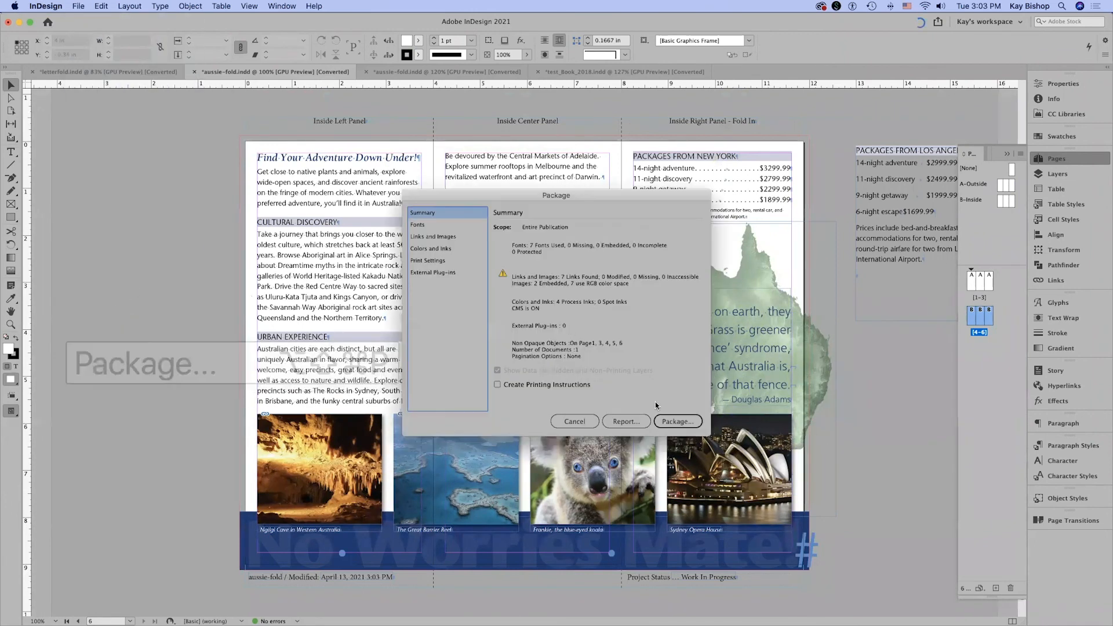
left_click(687, 427)
left_click(628, 332)
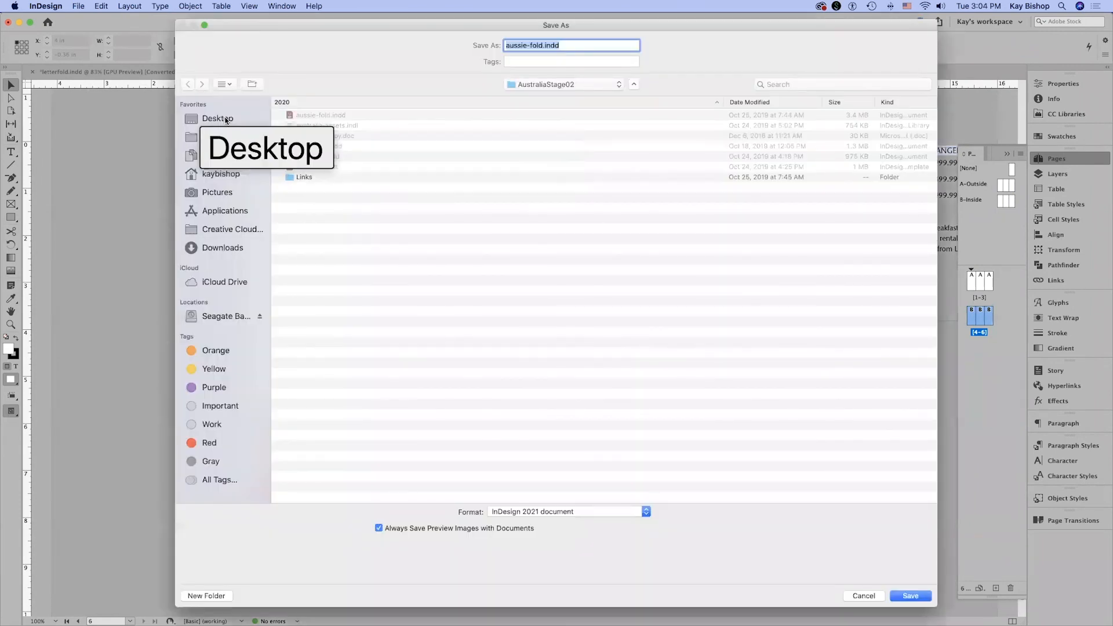
left_click(226, 119)
left_click(910, 596)
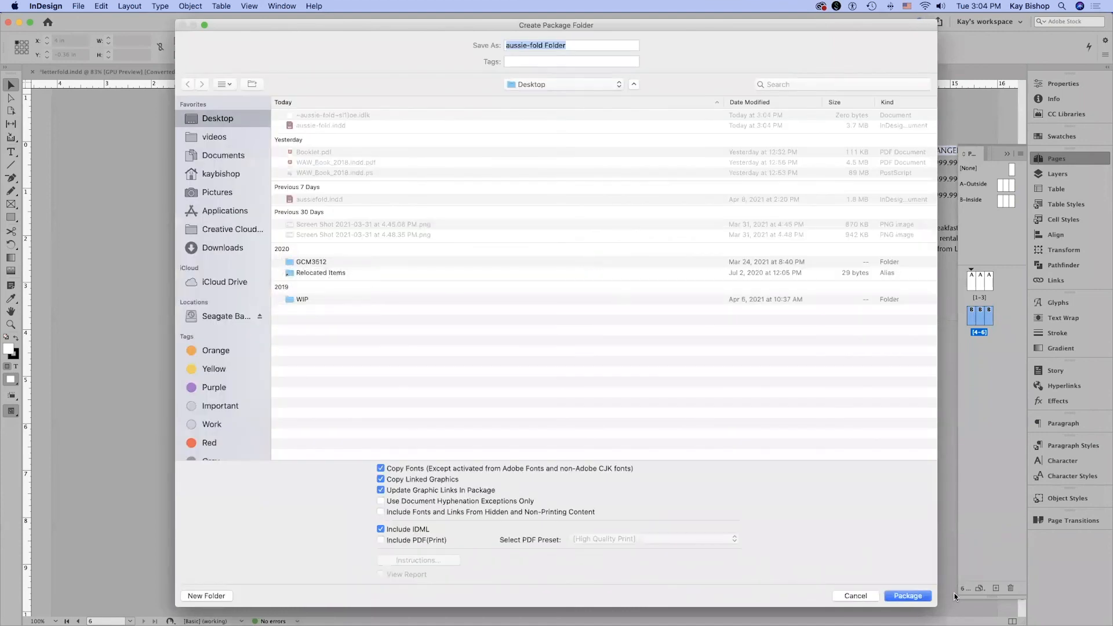
left_click(908, 596)
left_click(651, 368)
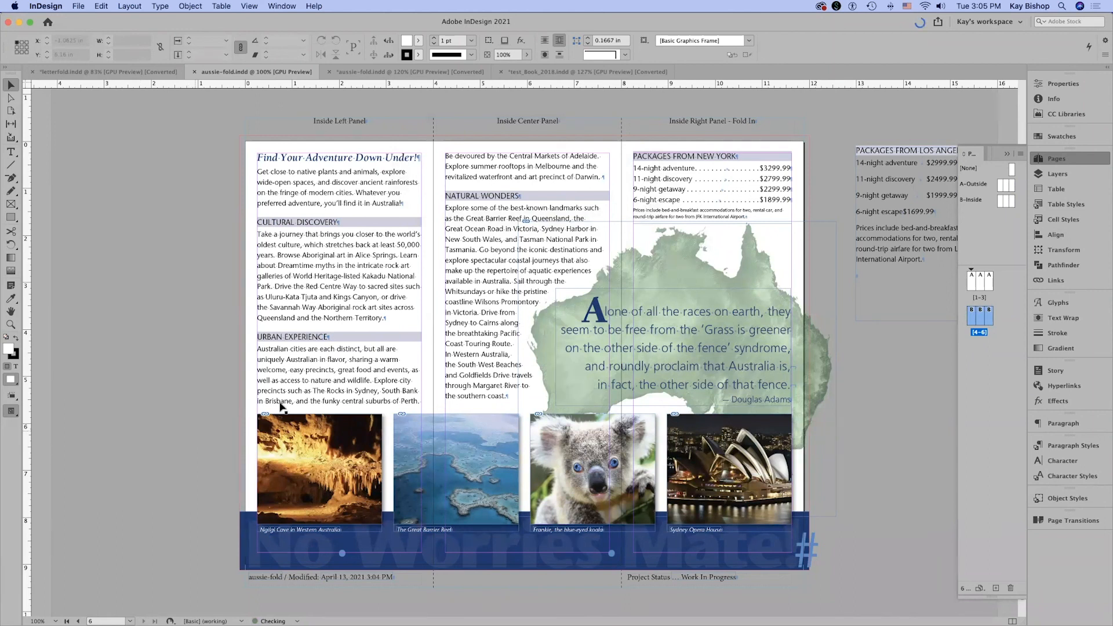
Show the outside spread and begin a PDF export with the Press Quality preset, naming the file aussie-fold.pdf on the Desktop.
left_click(978, 297)
double_click(978, 298)
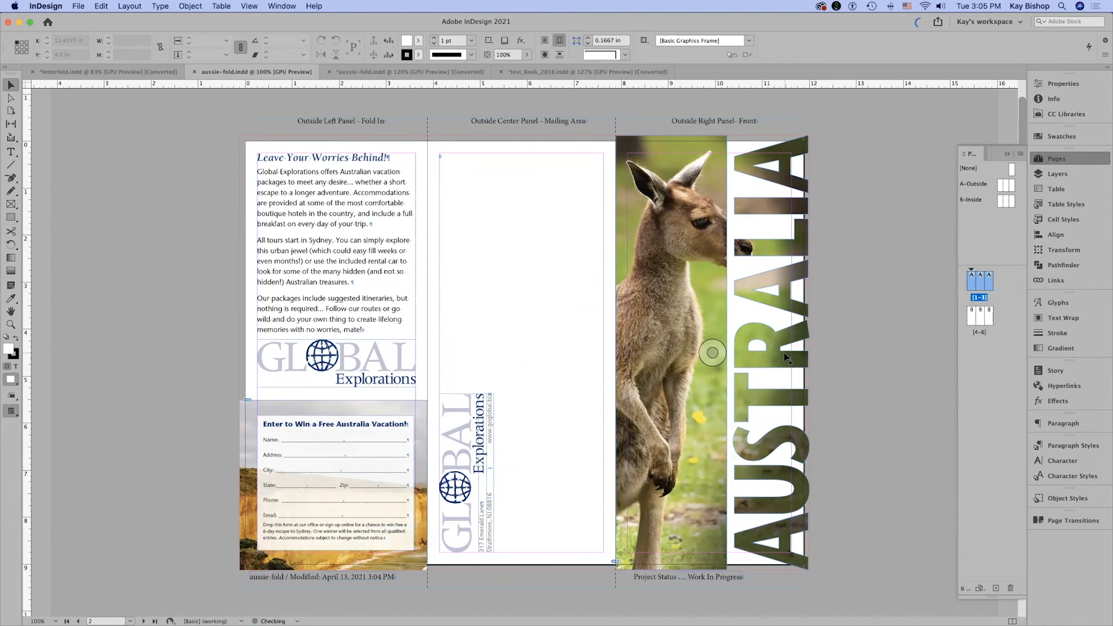
left_click(78, 7)
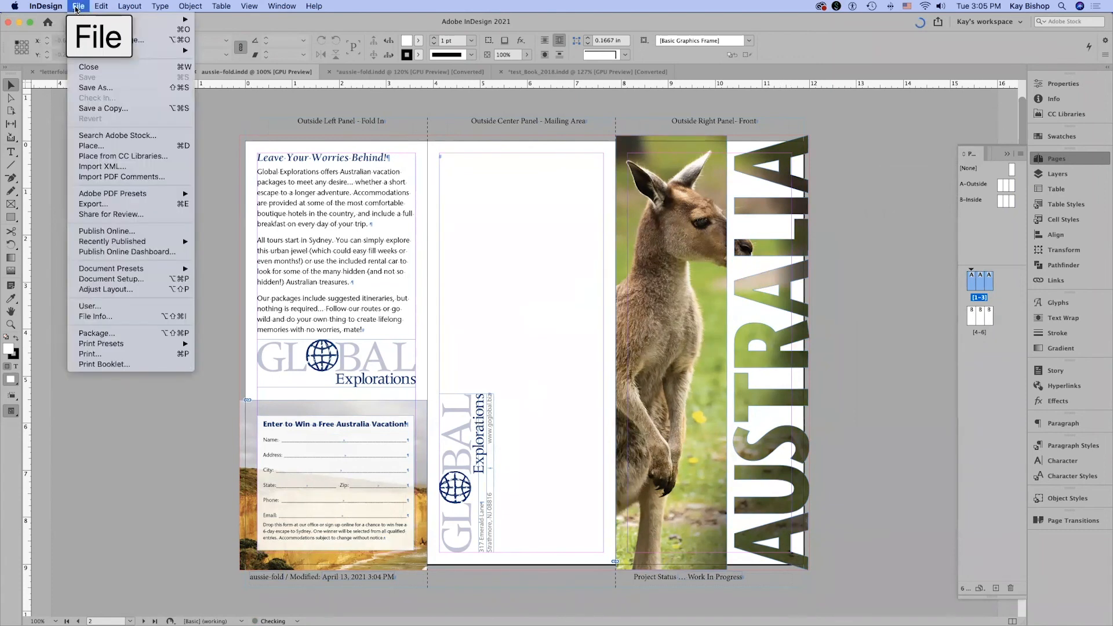
mouse_move(153, 196)
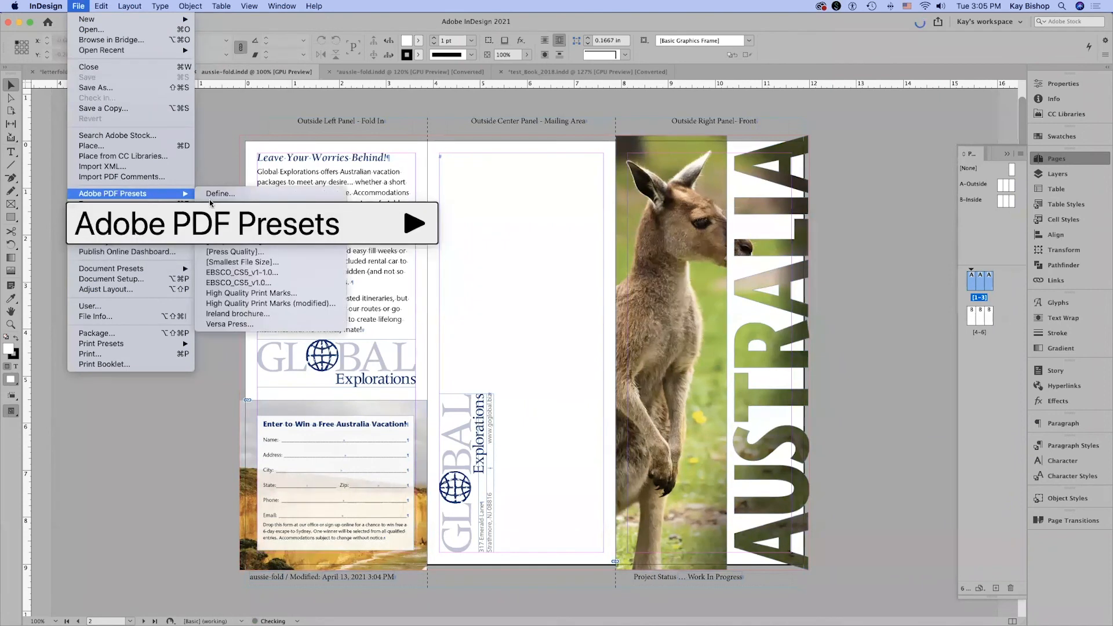
left_click(315, 252)
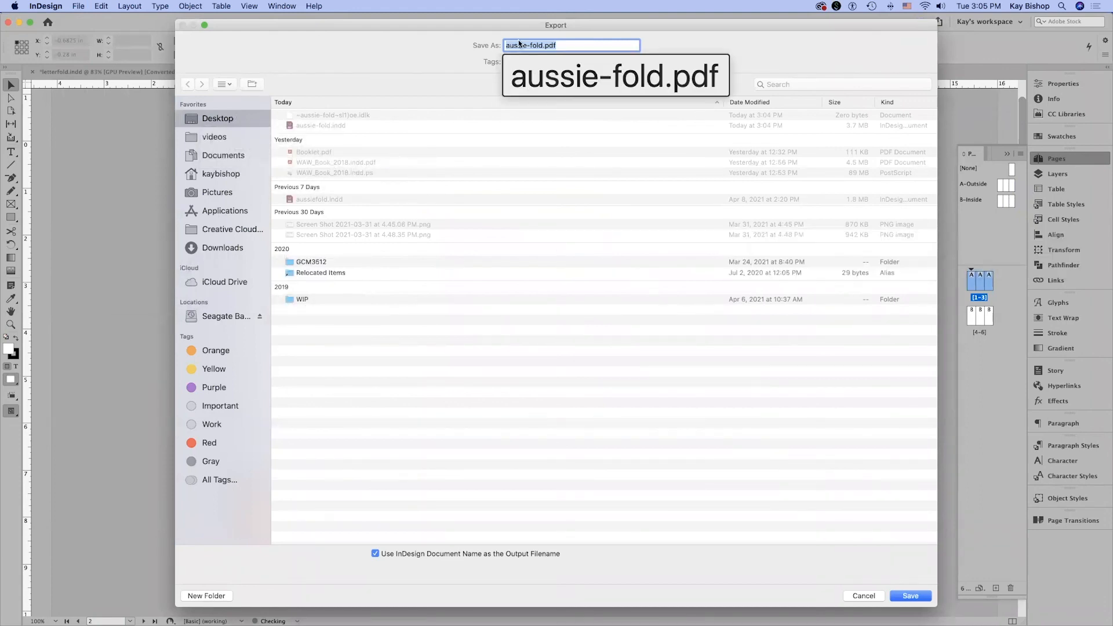
left_click_drag(526, 23, 524, 24)
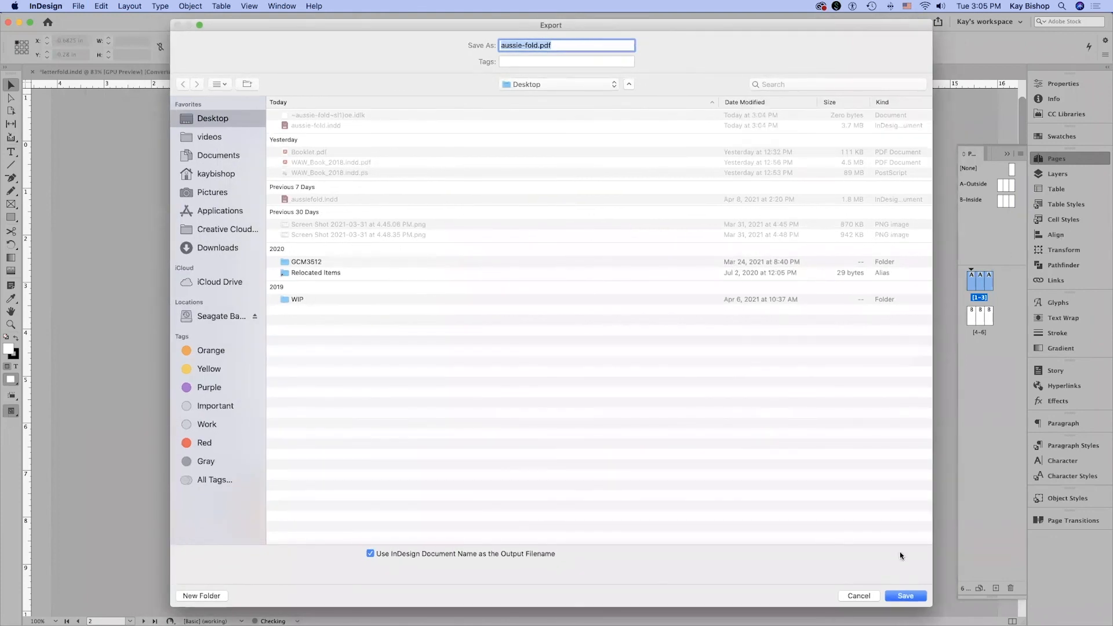
left_click(906, 597)
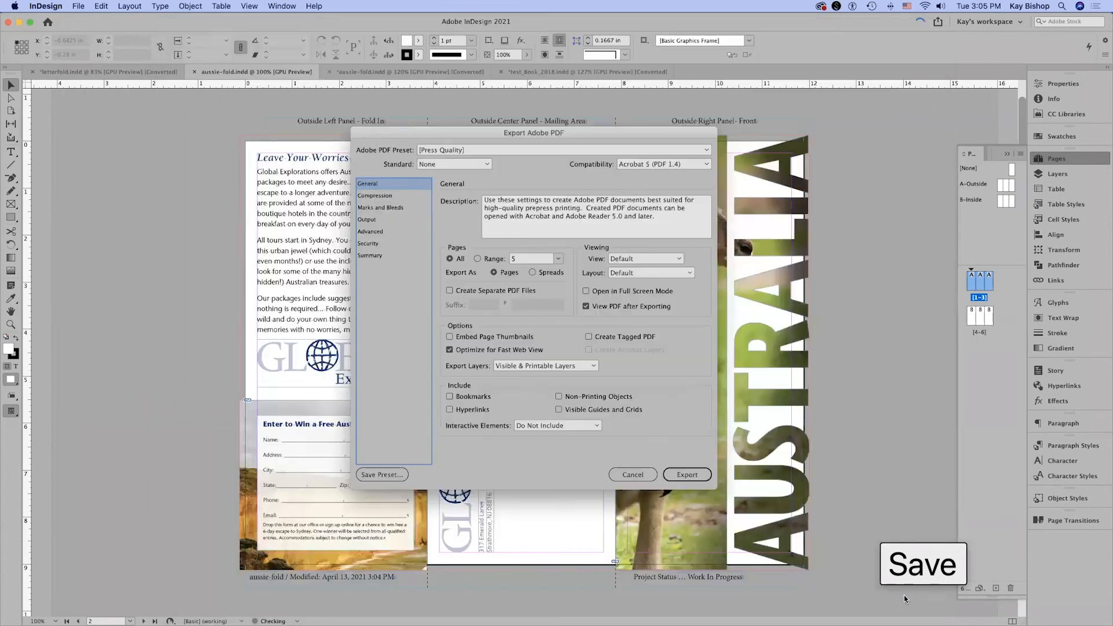
Set the PDF to export as spreads with crop marks and the document bleed settings.
left_click(533, 274)
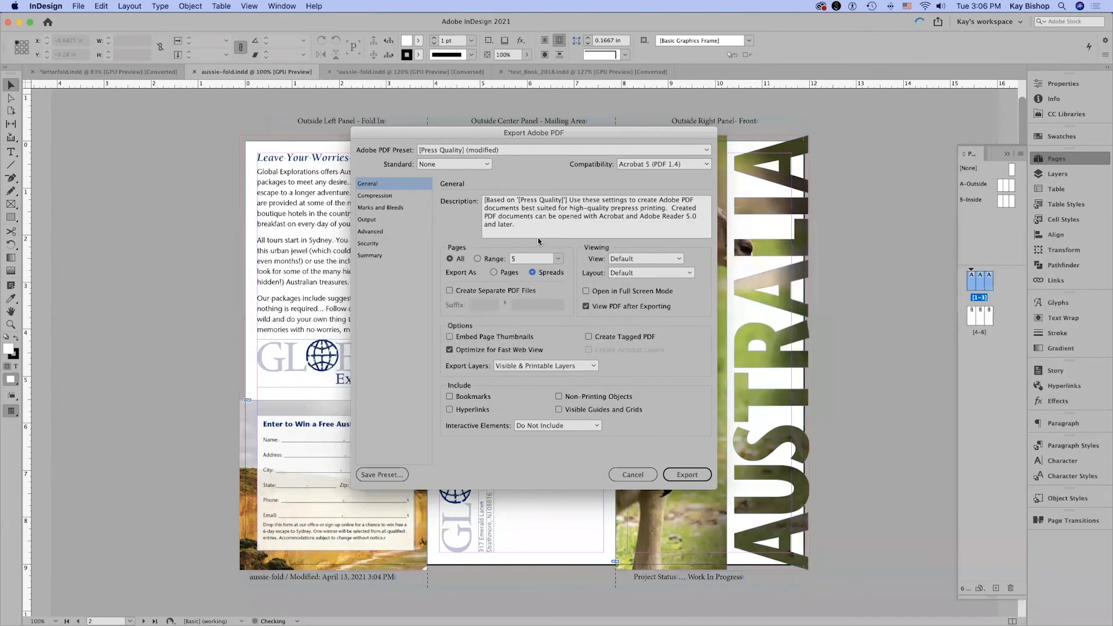
left_click(381, 208)
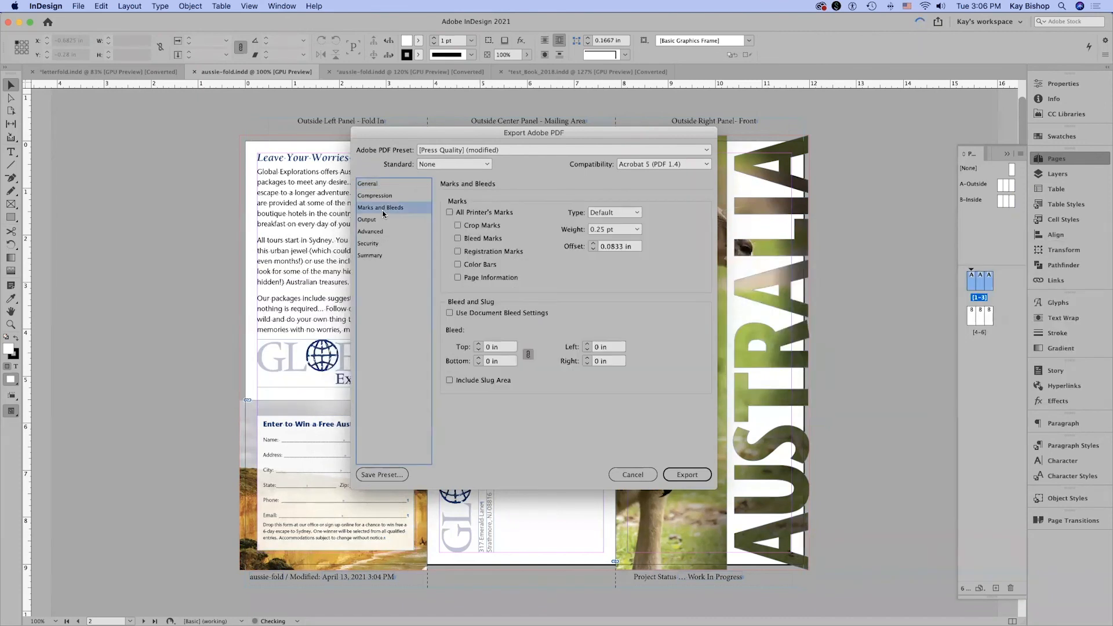
left_click(469, 226)
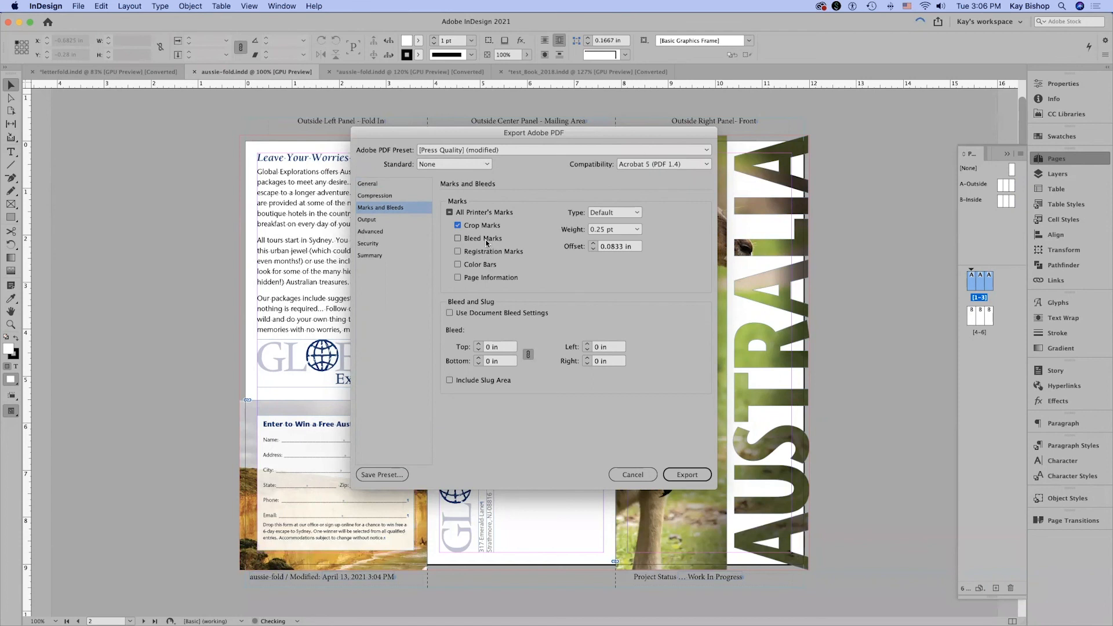
left_click(450, 313)
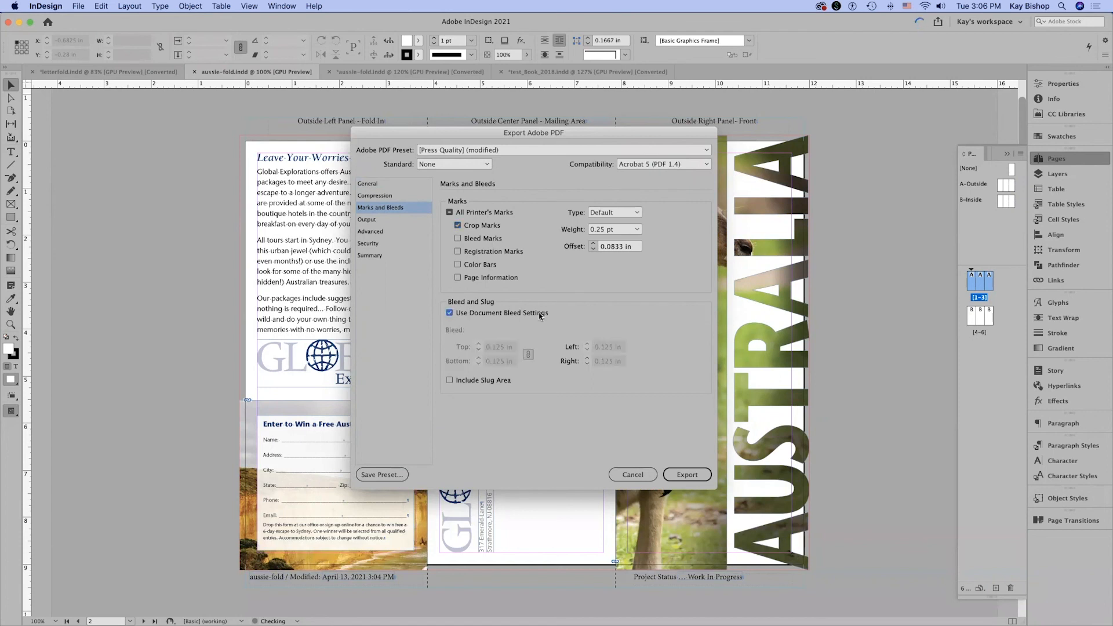
Set the PDF's output color destination to U.S. Sheetfed Coated v2.
left_click(390, 223)
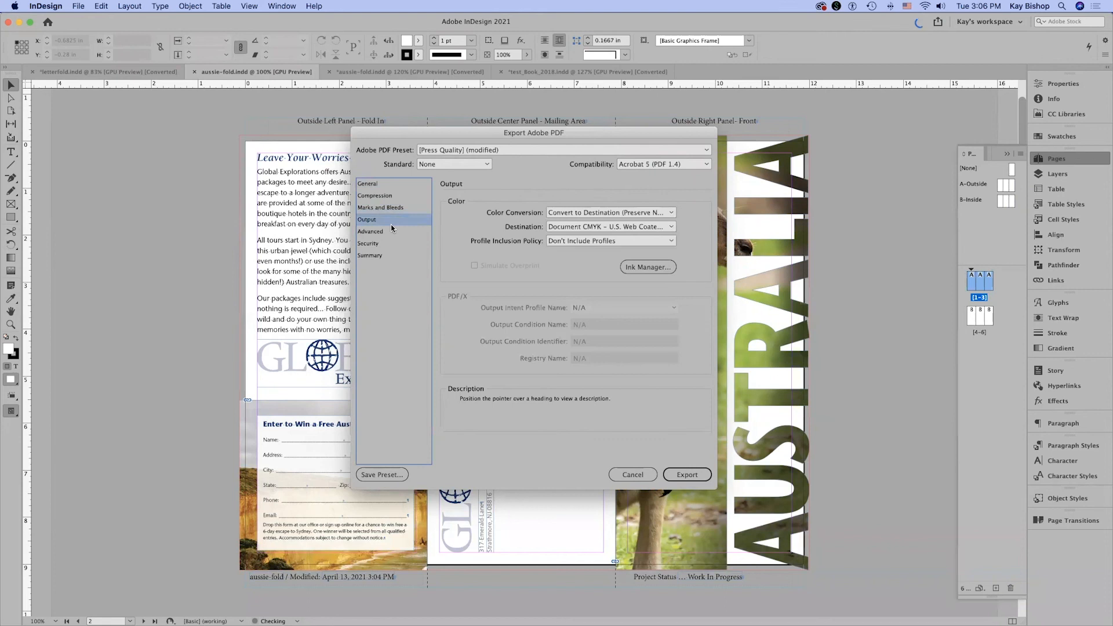
left_click(609, 228)
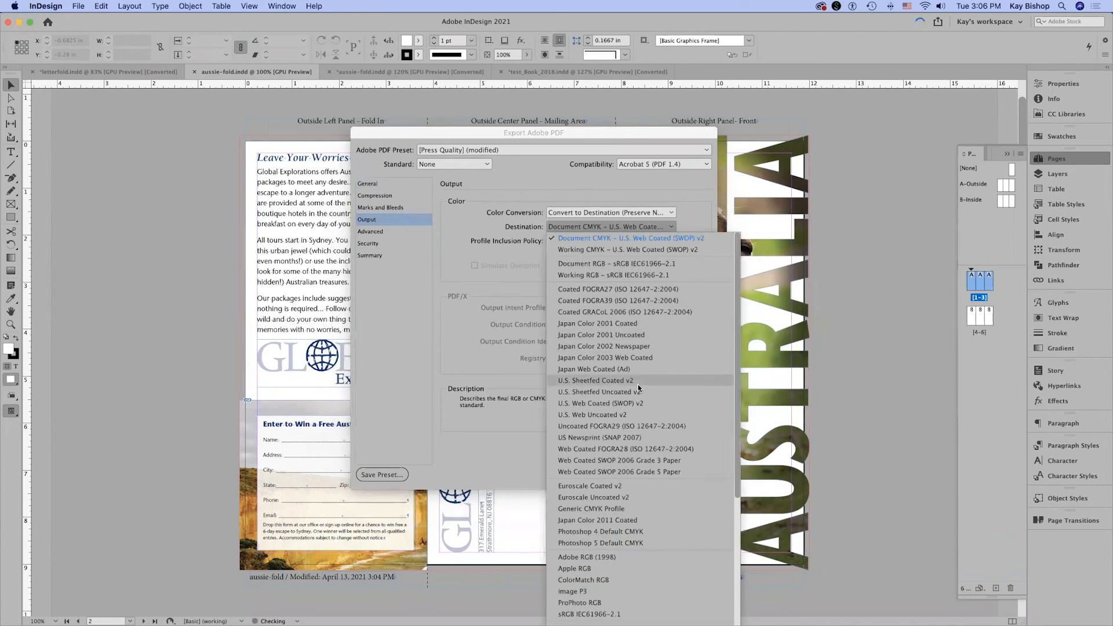
left_click(597, 380)
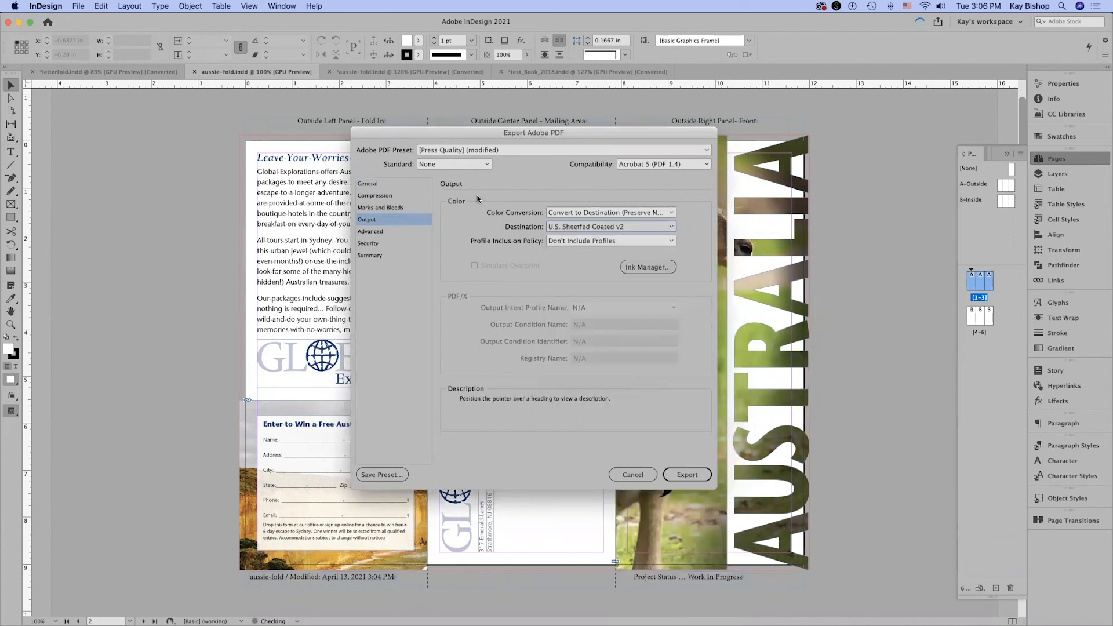
Set compatibility to Acrobat 4 (PDF 1.3) and the transparency flattener to High Resolution, and export the PDF.
left_click(386, 231)
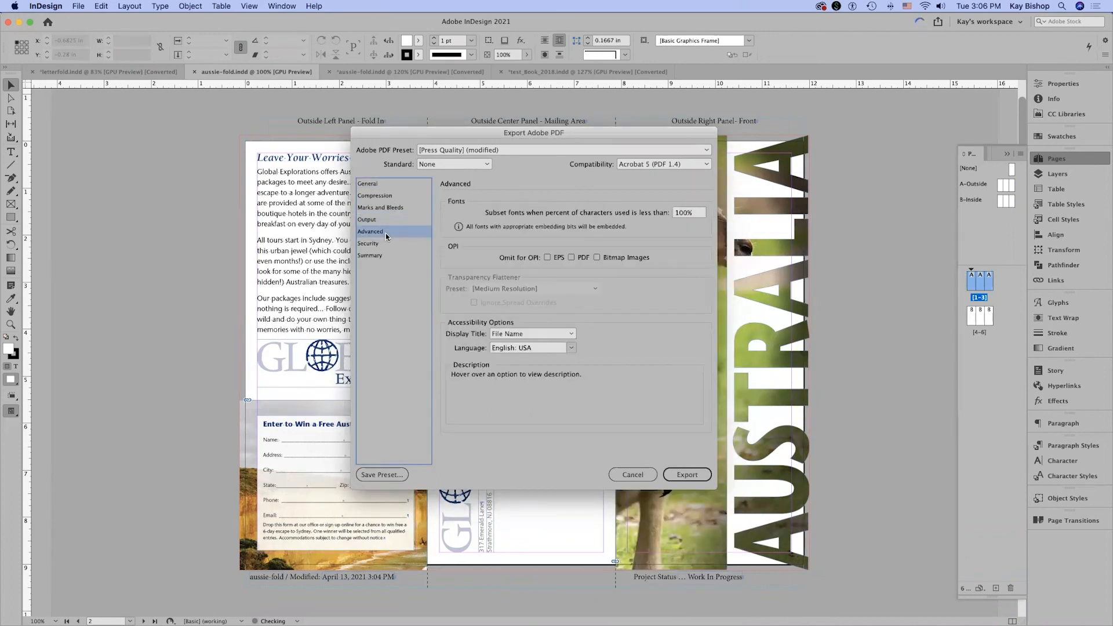
left_click(662, 165)
left_click(662, 152)
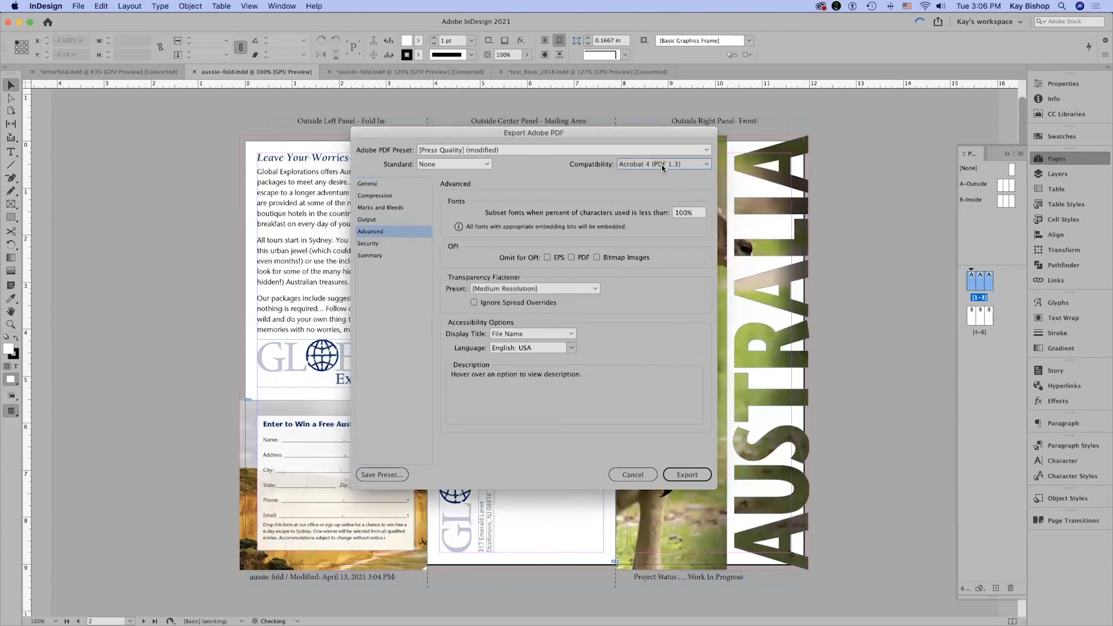
left_click(512, 288)
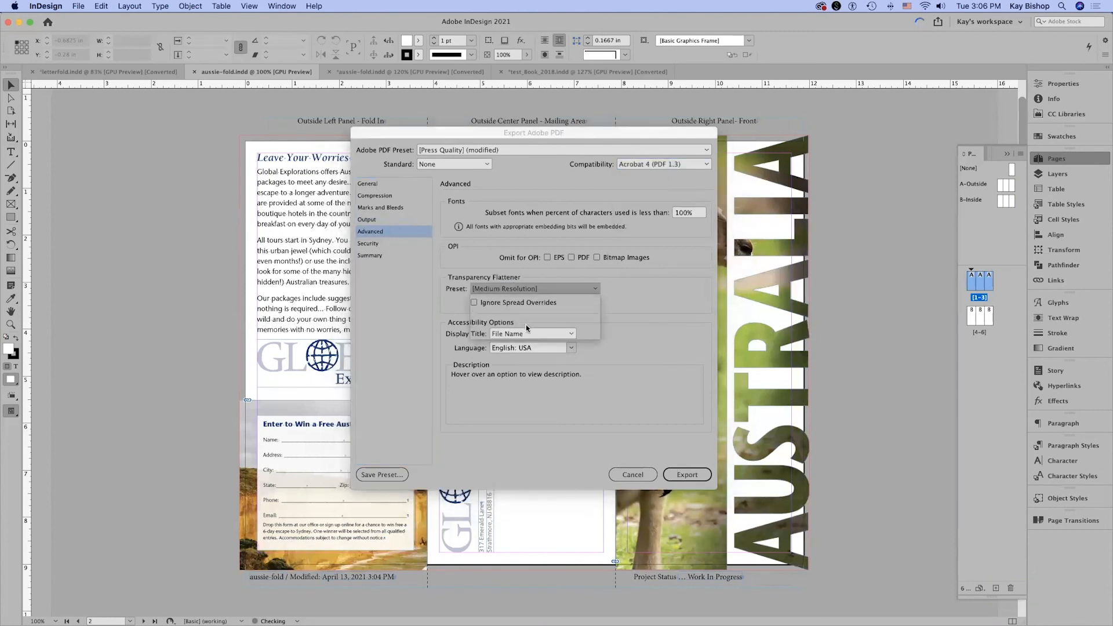
left_click(510, 306)
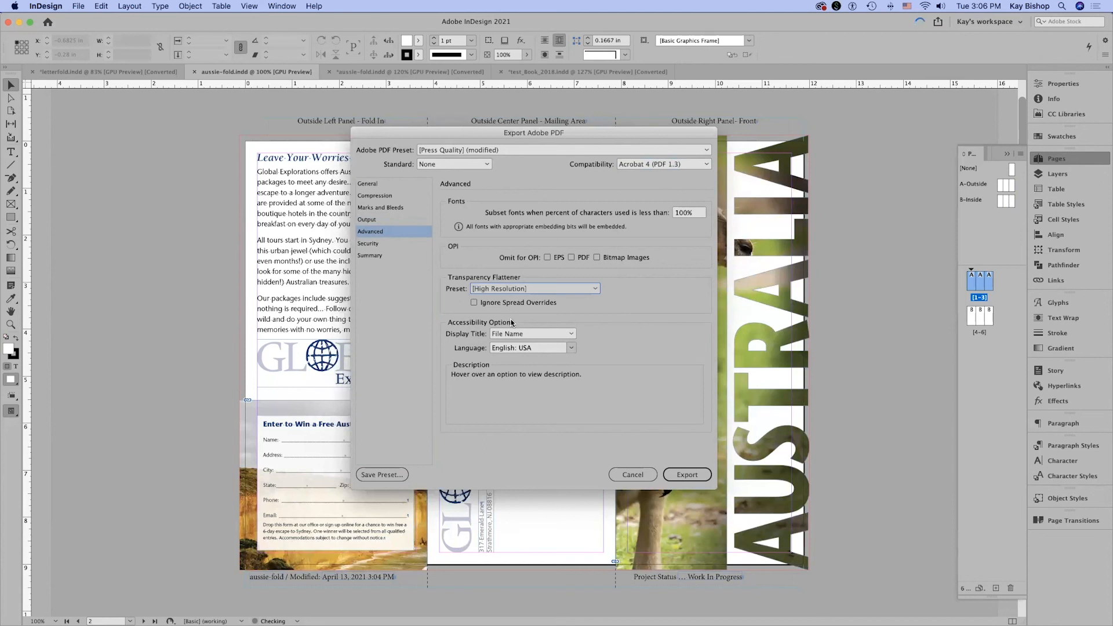
left_click(694, 478)
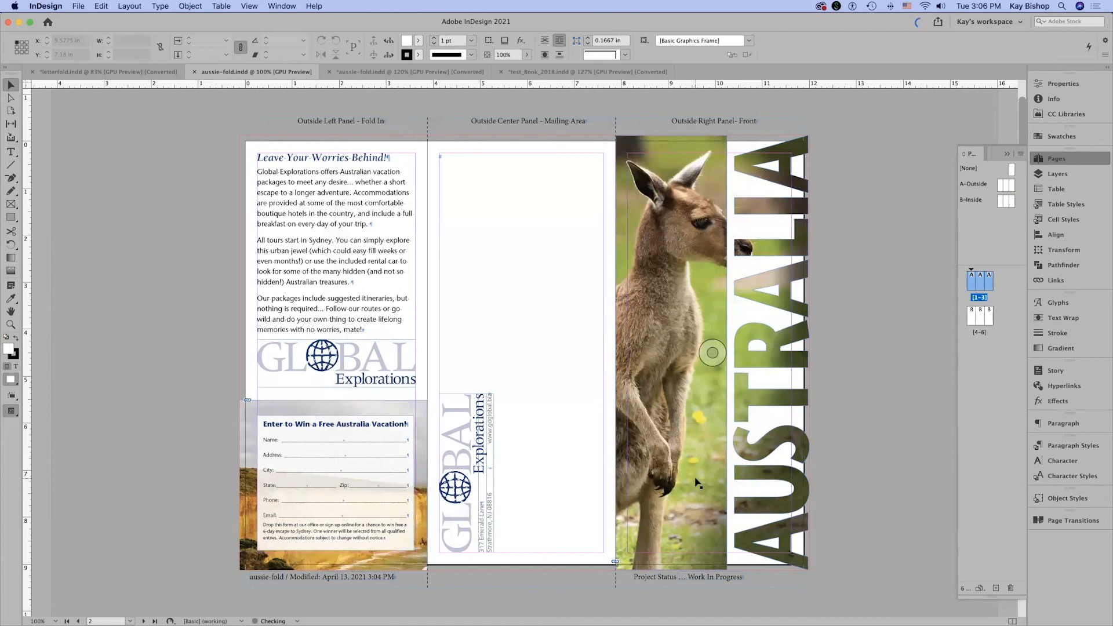
Switch to Acrobat and compare the crop marks, fold marks and bleed on both pages of aussie-fold-east.pdf.
mouse_move(767, 618)
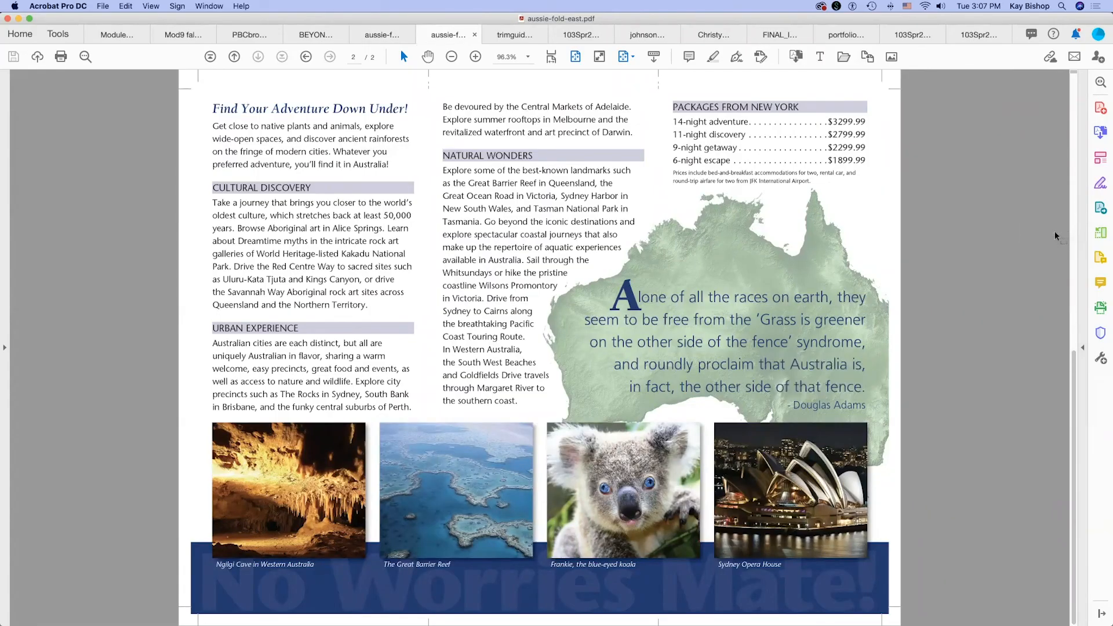
scroll(1039, 242, "up", 2)
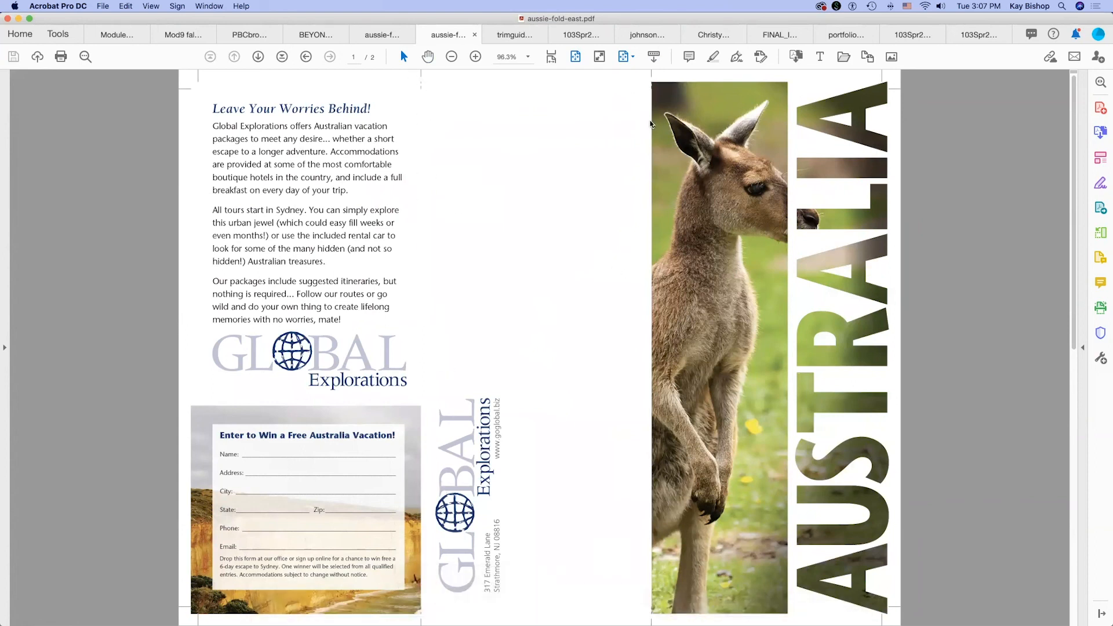
scroll(658, 473, "down", 3)
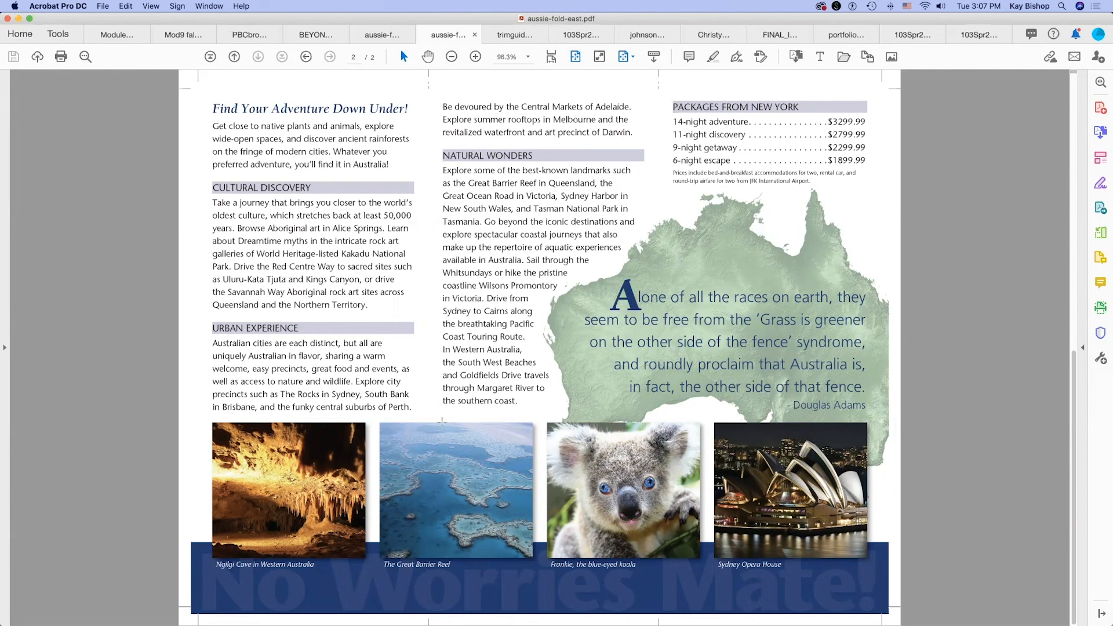
scroll(509, 183, "up", 1)
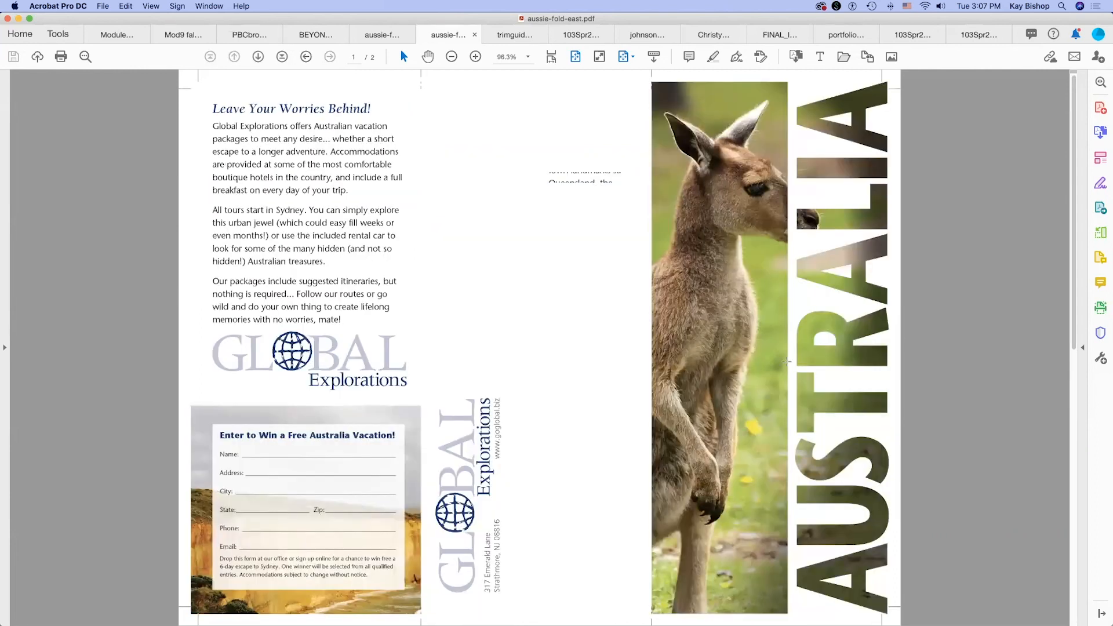
scroll(787, 362, "down", 1)
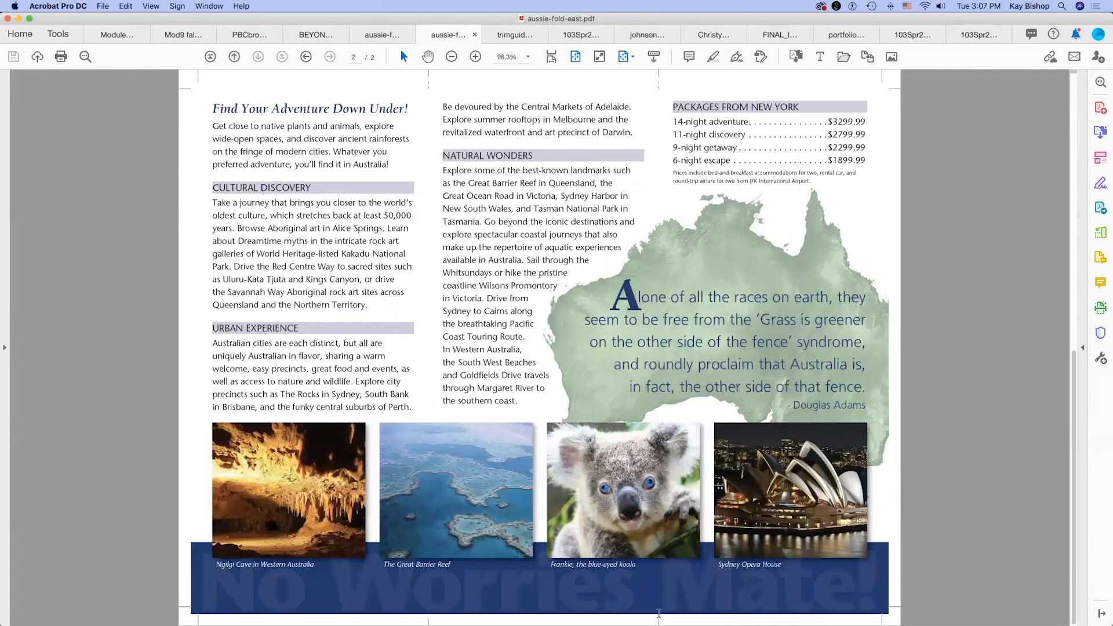